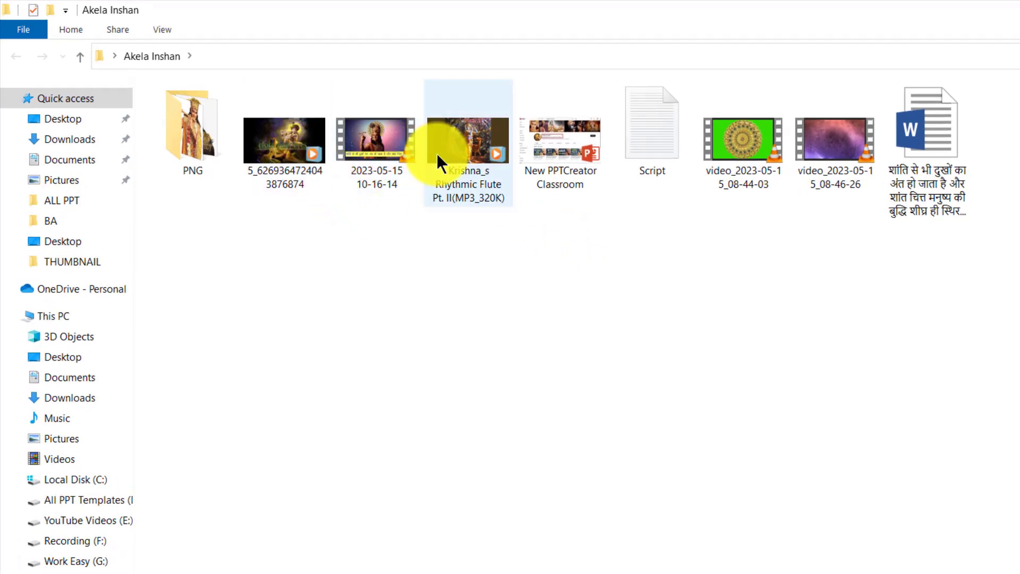
# Step: Review the project materials in the Akela Inshan folder: the PNG images, the two background videos and the Hindi quotes Word document
pyautogui.click(201, 138)
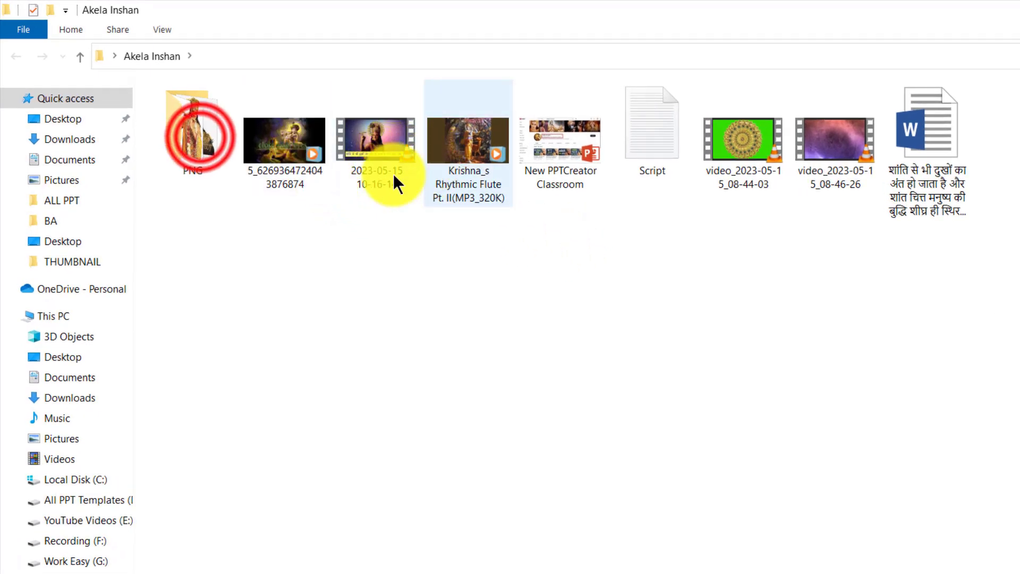
pyautogui.doubleClick(200, 137)
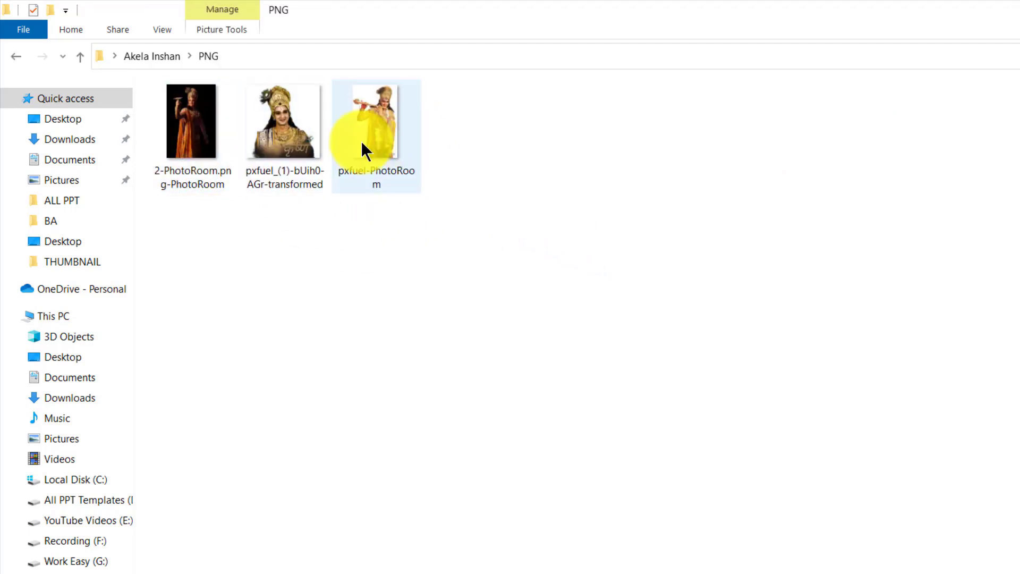
pyautogui.click(16, 57)
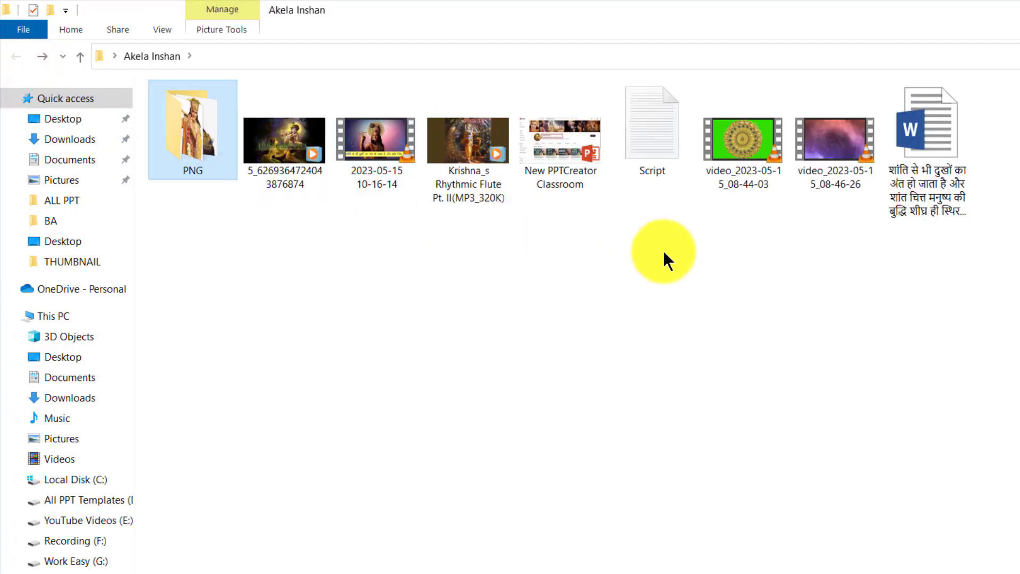
pyautogui.click(745, 149)
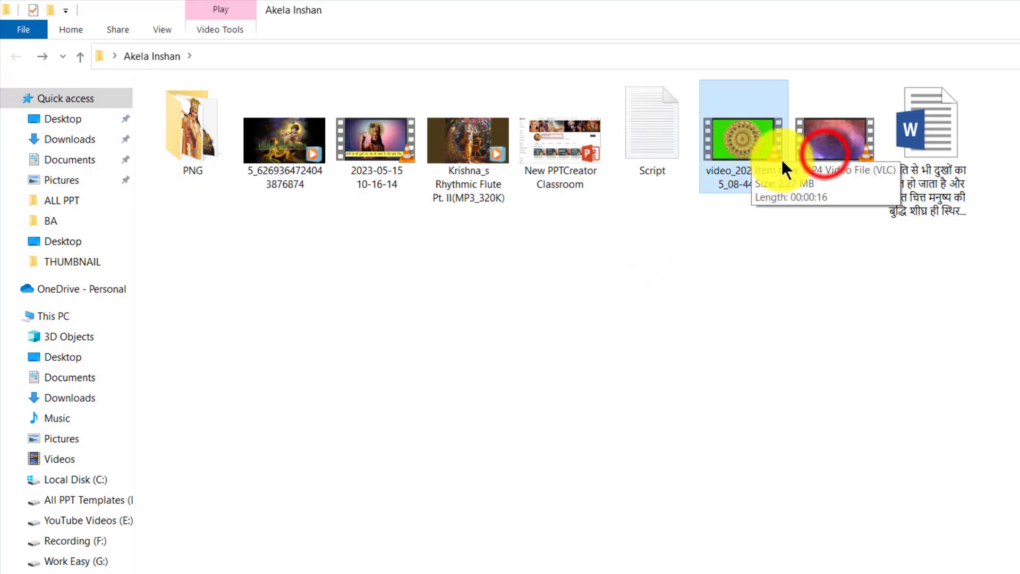
pyautogui.click(824, 153)
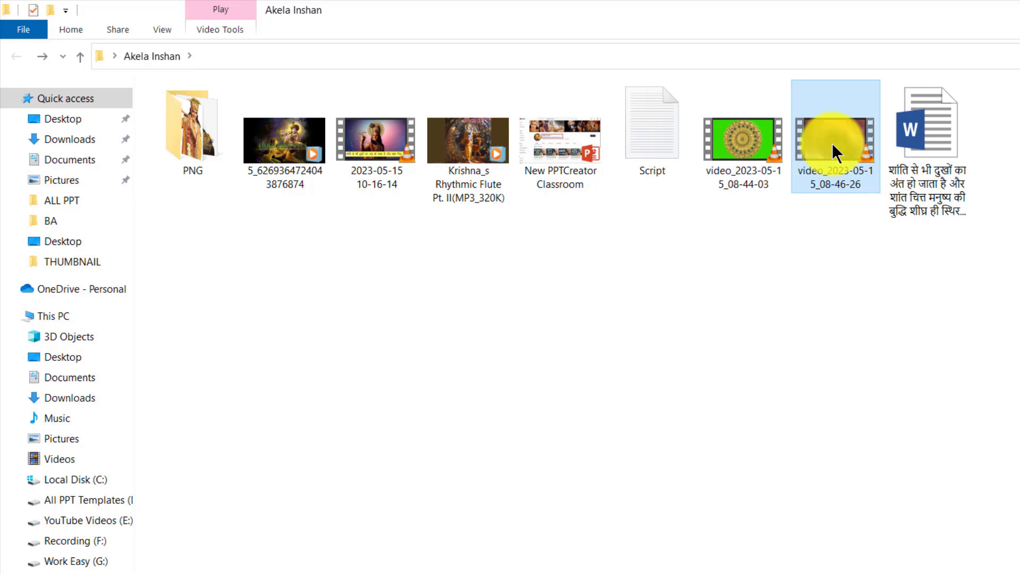
pyautogui.doubleClick(919, 142)
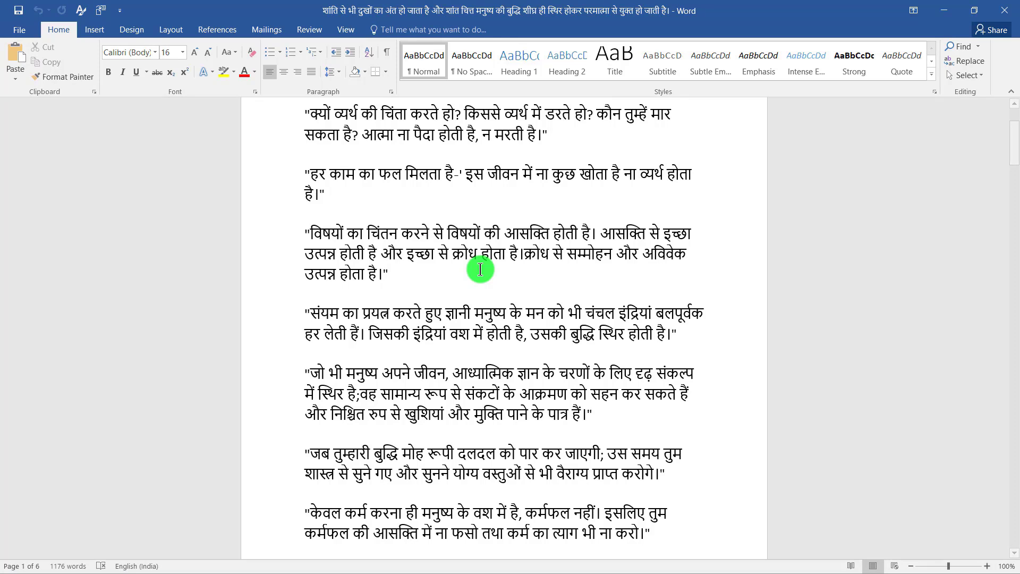
pyautogui.click(984, 12)
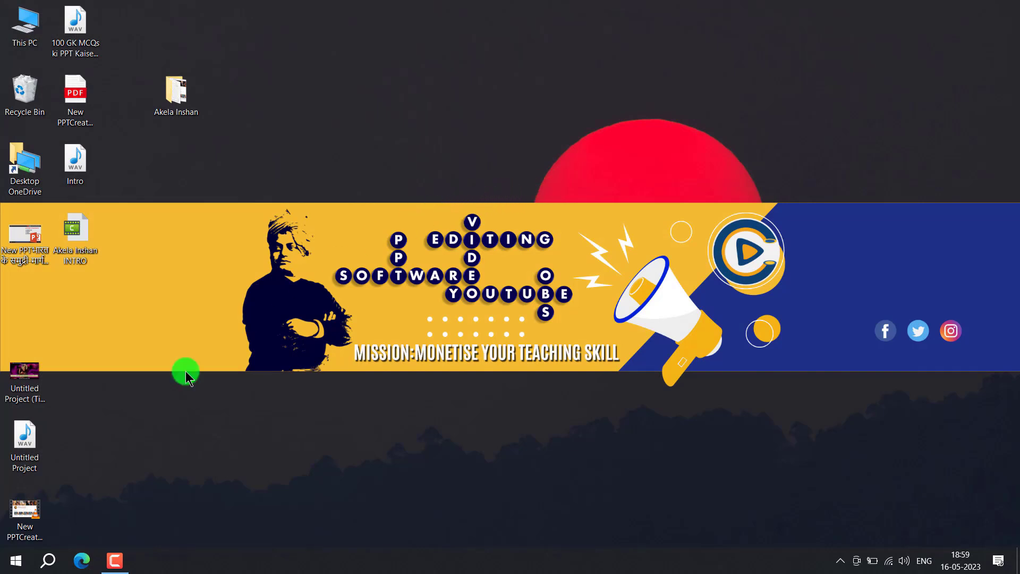
# Step: Switch to Google Chrome and open ChatGPT with a new chat
pyautogui.click(20, 563)
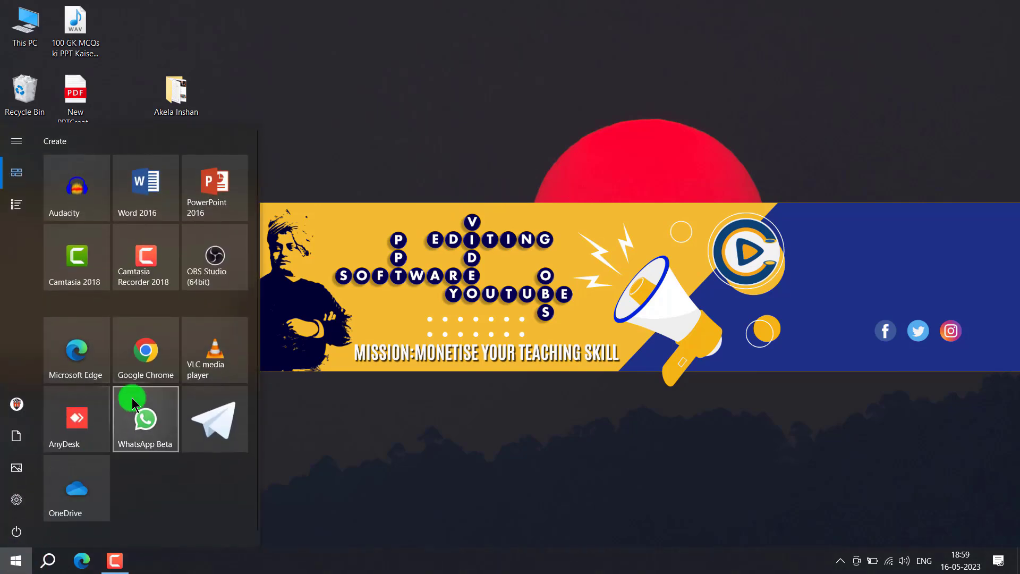
pyautogui.click(153, 362)
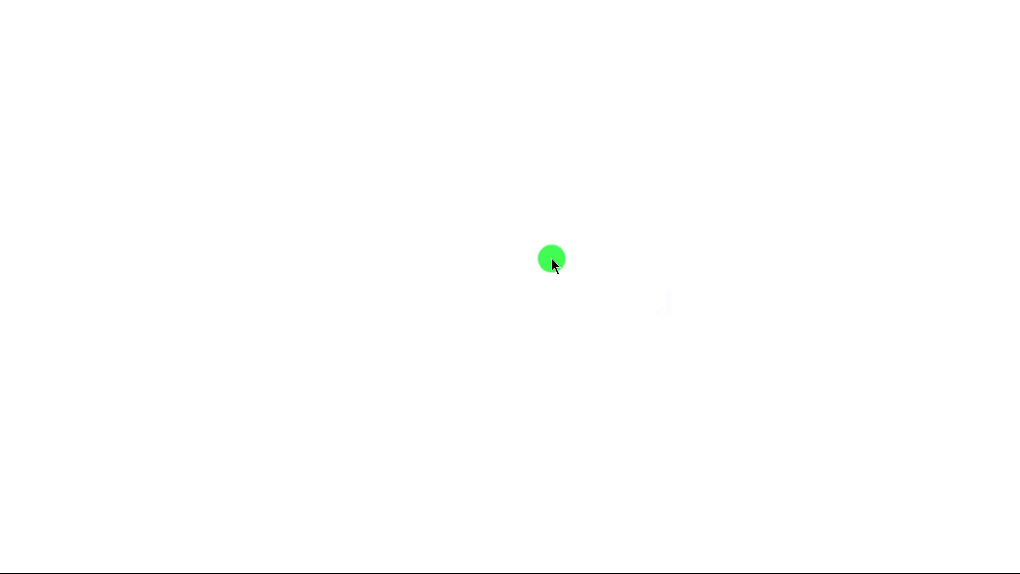
pyautogui.click(563, 58)
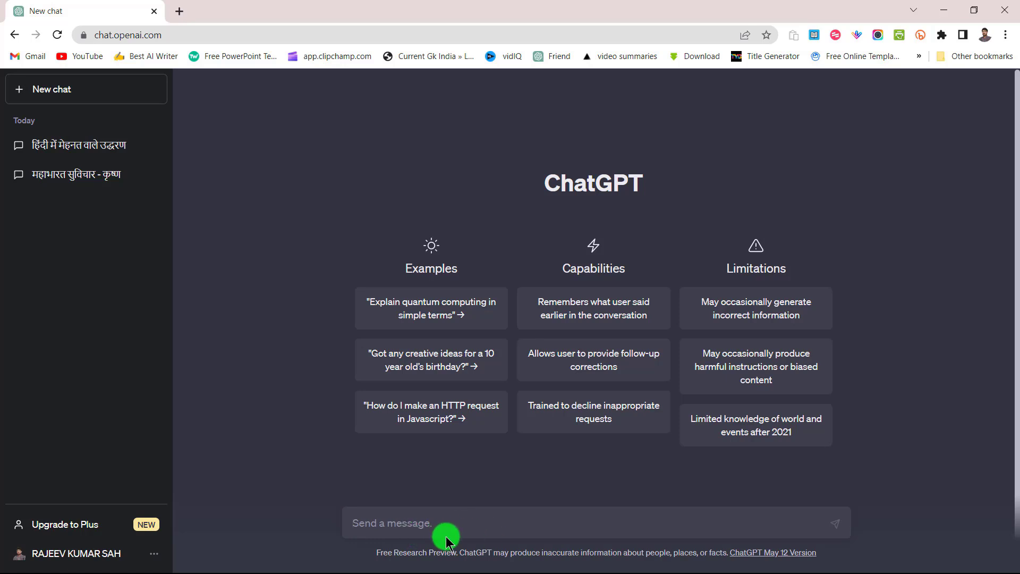
# Step: Ask ChatGPT to "write a youtube video script "Krishna suvichar""
pyautogui.write('write a youtube')
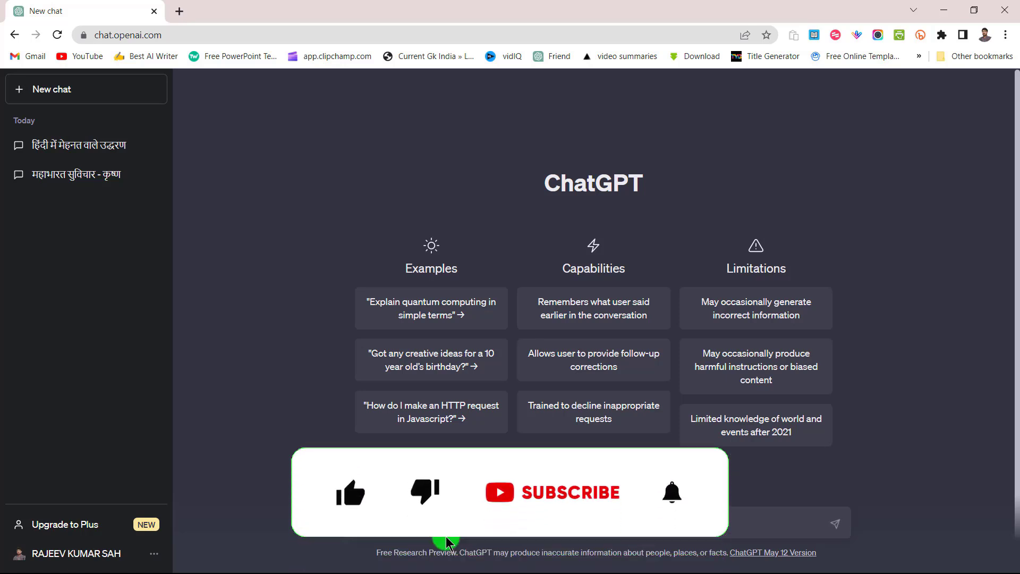
pyautogui.write(' video scr')
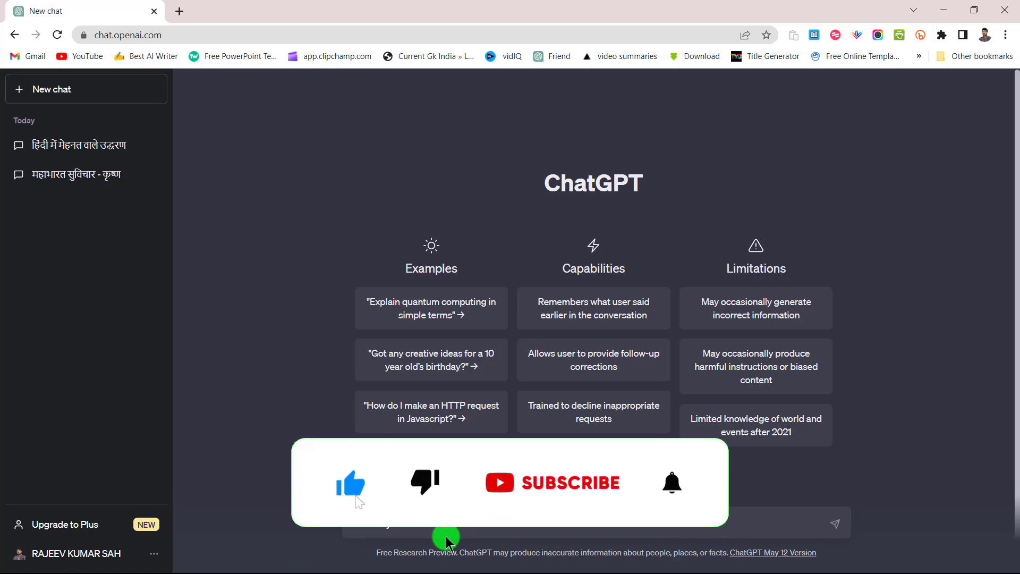
pyautogui.write('ipt')
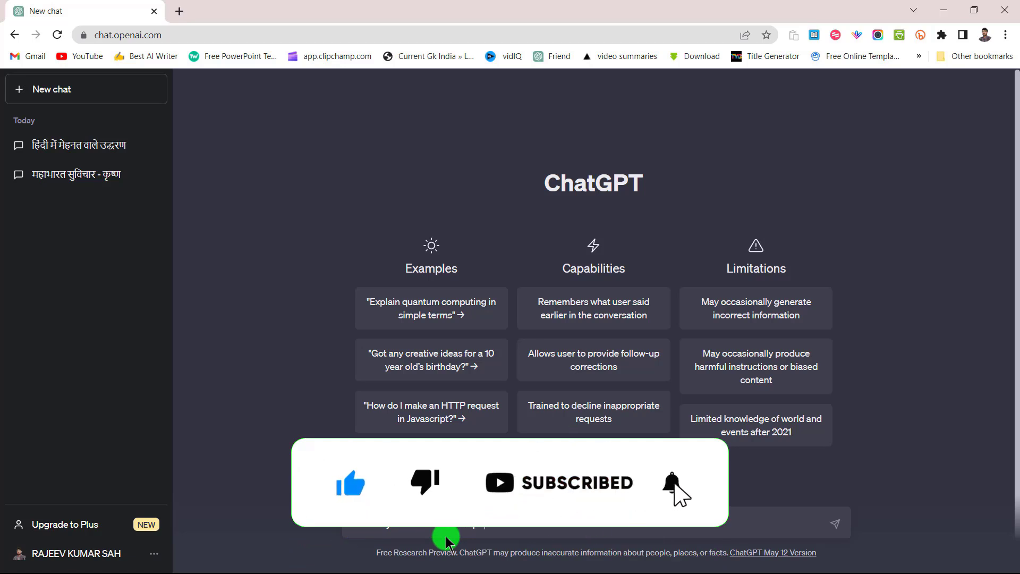
pyautogui.write(' "')
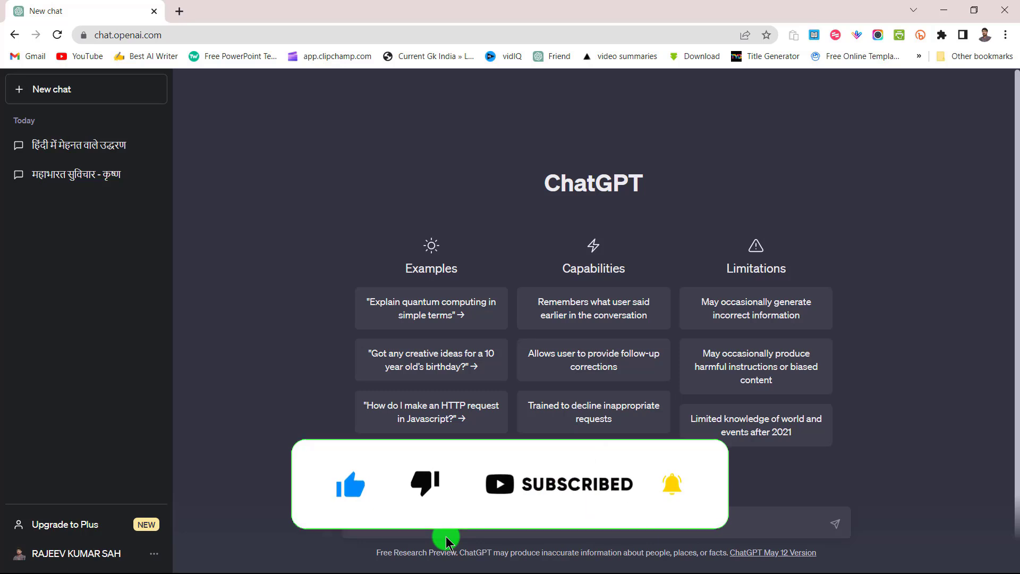
pyautogui.write('Krishna s')
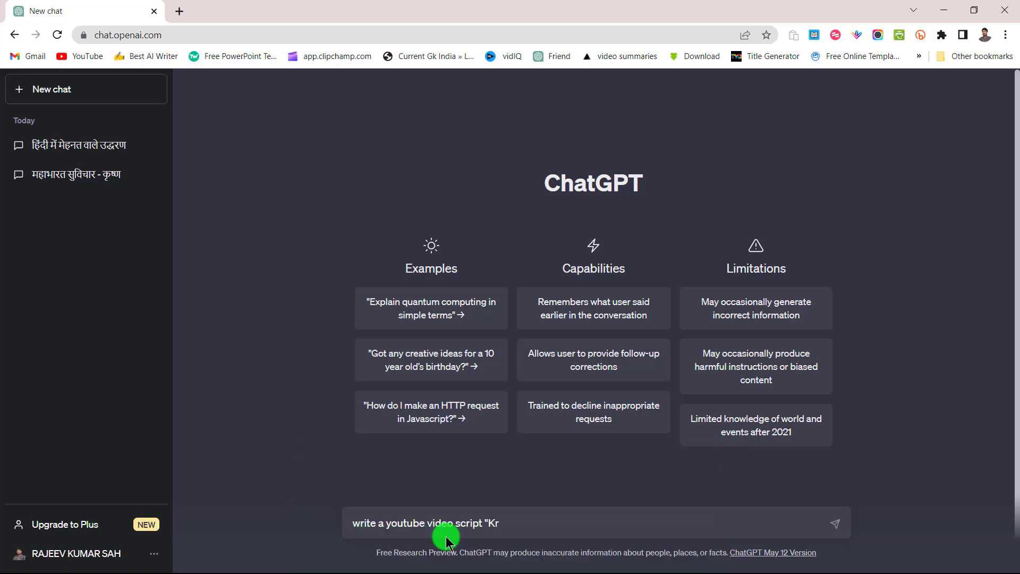
pyautogui.write('uvichar"')
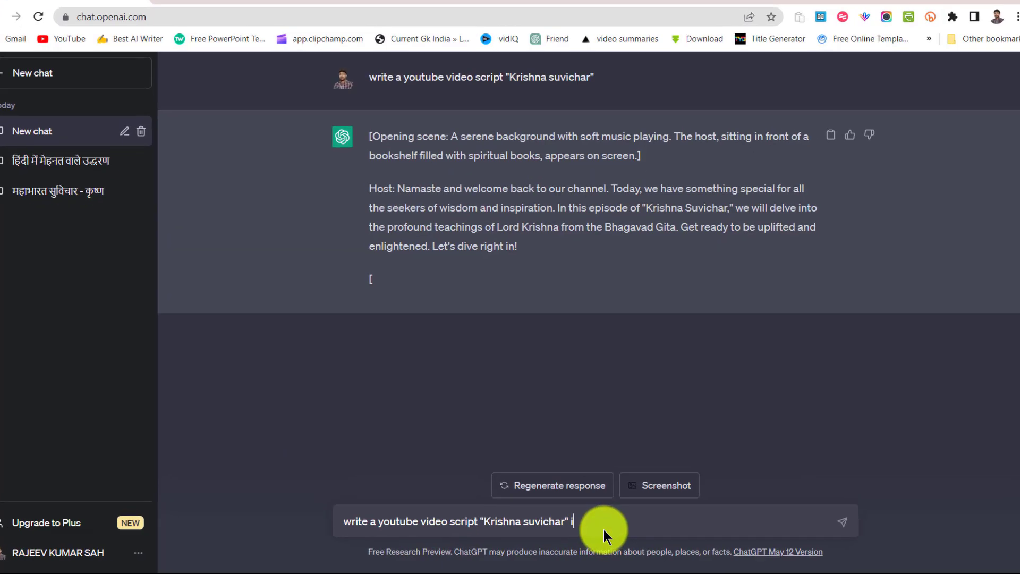
# Step: Send the prompt "write a youtube video script "Krishna suvichar" in hindi" and highlight the topic in it
pyautogui.write('in hindi')
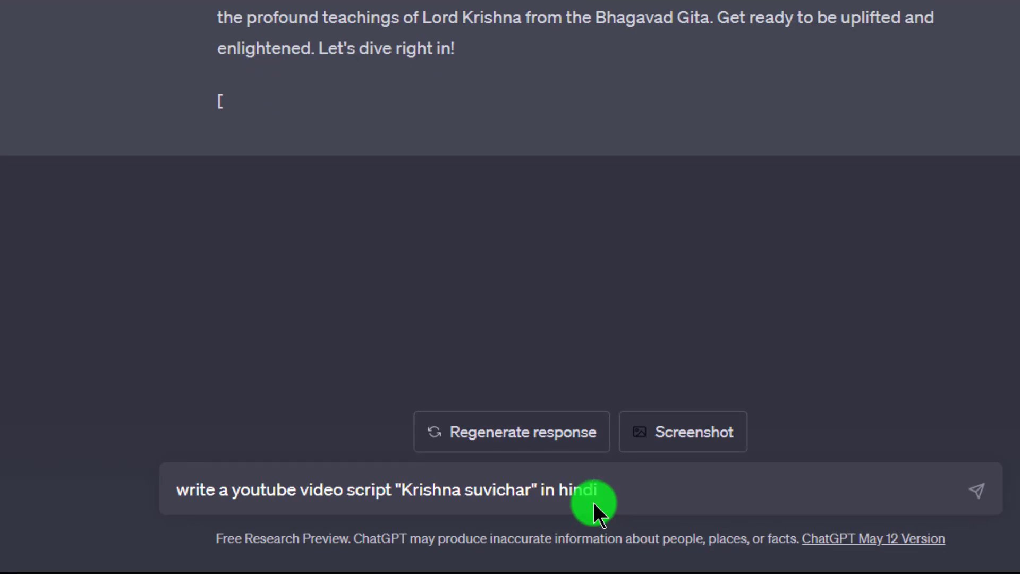
pyautogui.press('Return')
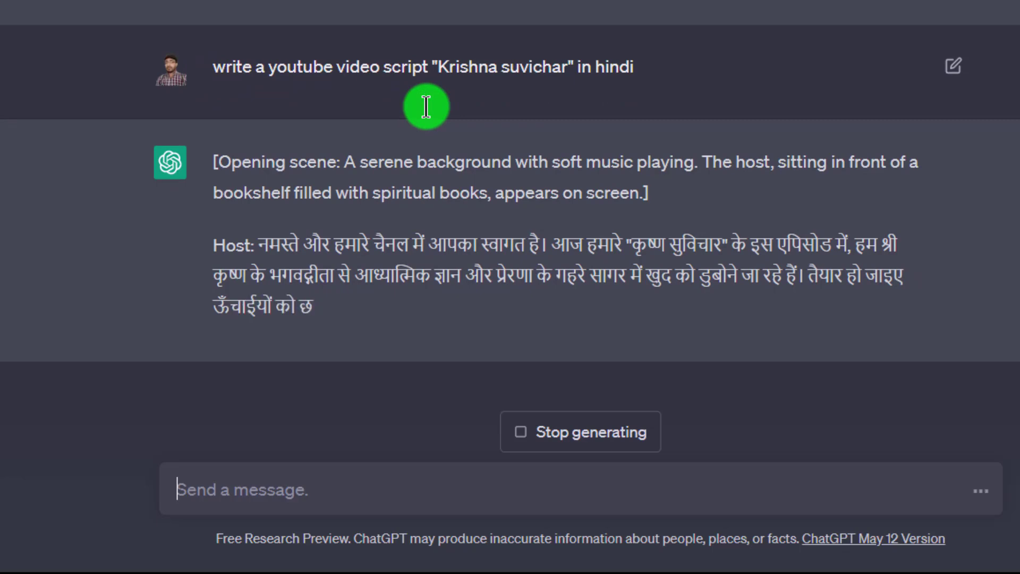
pyautogui.click(434, 65)
pyautogui.moveTo(434, 65); pyautogui.dragTo(688, 63)
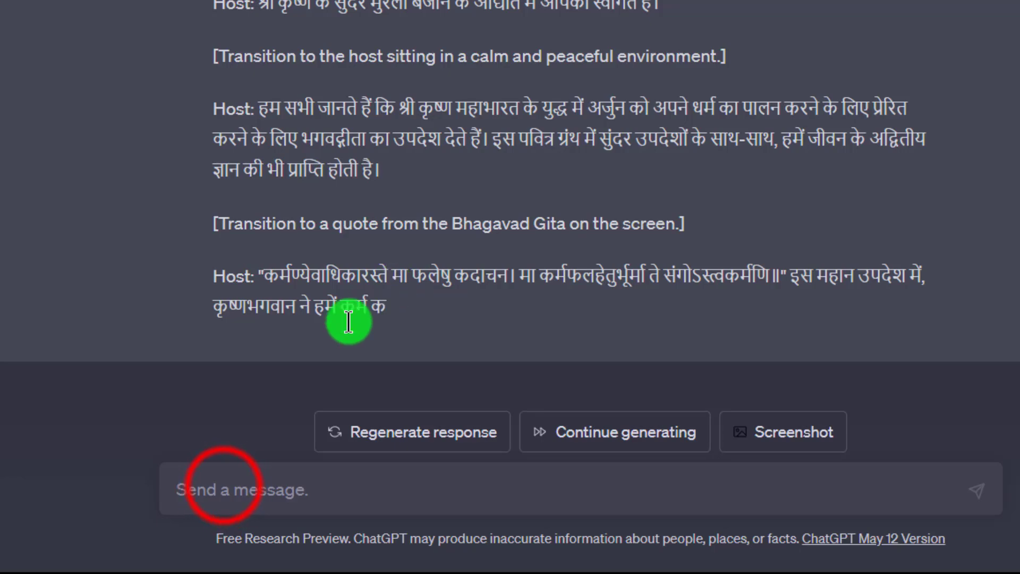
# Step: Send the follow-up message "countinue" so ChatGPT carries on with the Hindi script
pyautogui.click(222, 486)
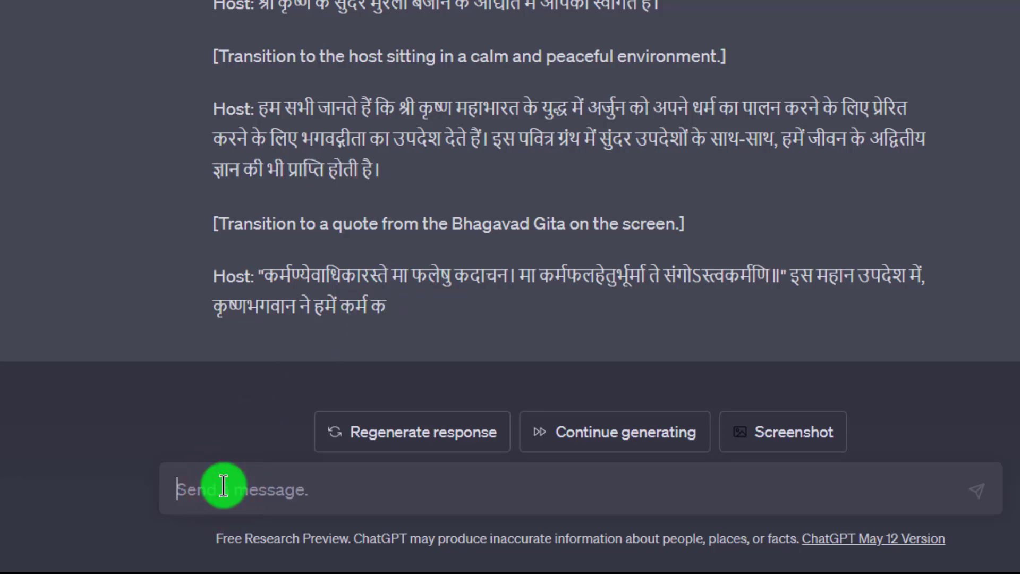
pyautogui.write('countinue')
pyautogui.press('Return')
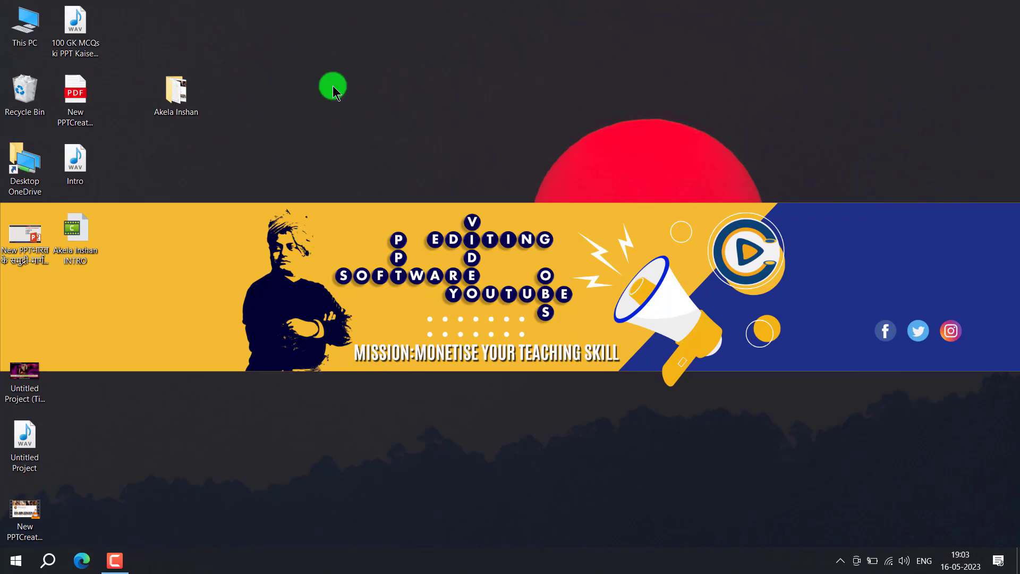
# Step: Copy the entire text of the Hindi quotes Word document in the Akela Inshan folder, then close the document and folder
pyautogui.click(187, 95)
pyautogui.doubleClick(192, 103)
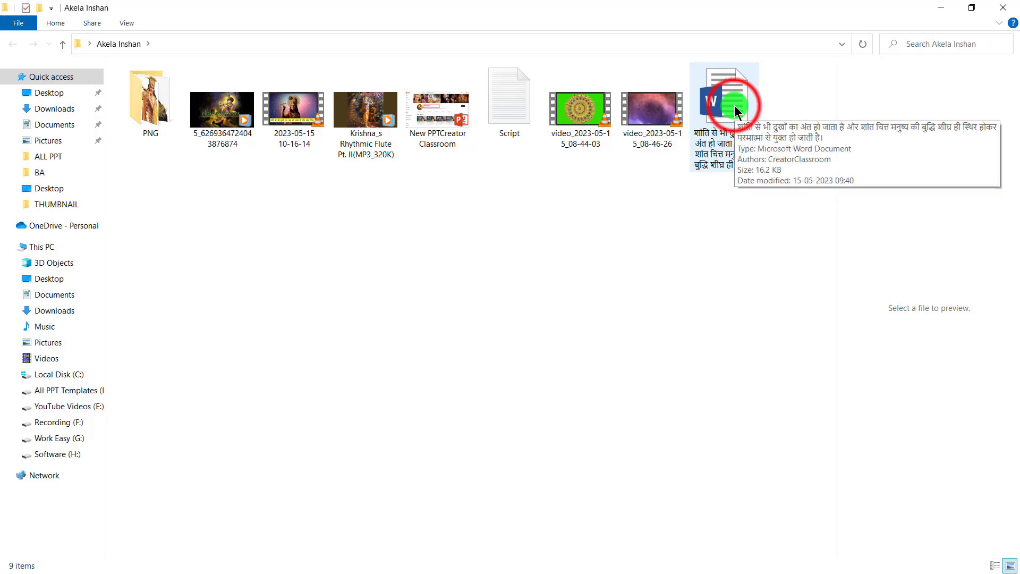
pyautogui.doubleClick(734, 105)
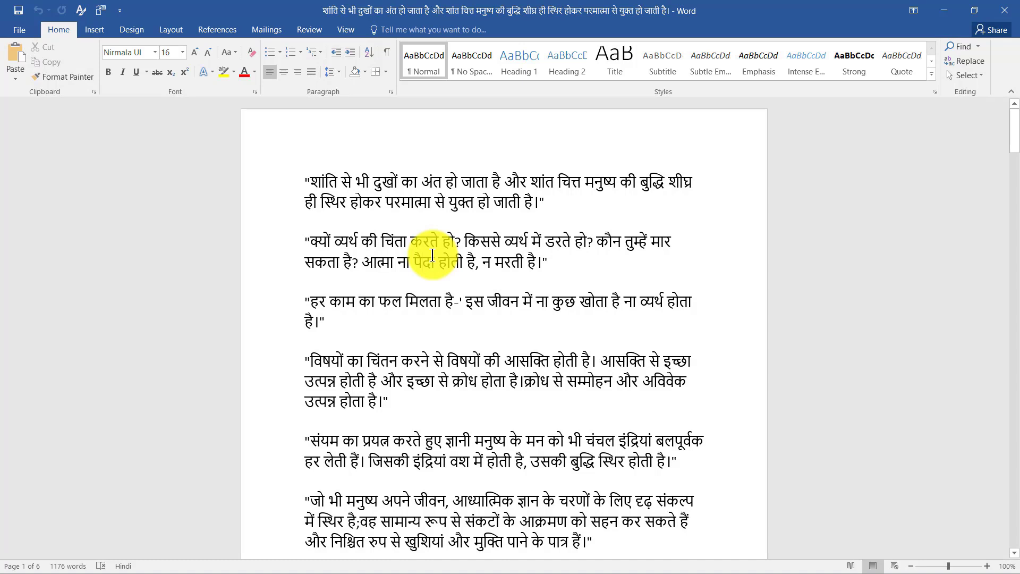
pyautogui.hotkey('ctrl', 'a')
pyautogui.hotkey('ctrl', 'c')
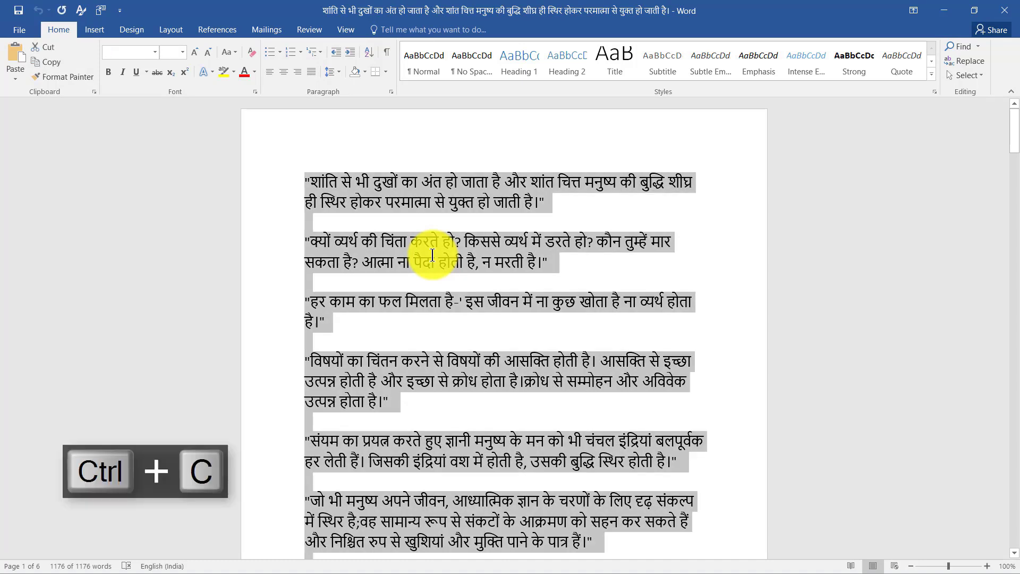
pyautogui.click(1010, 15)
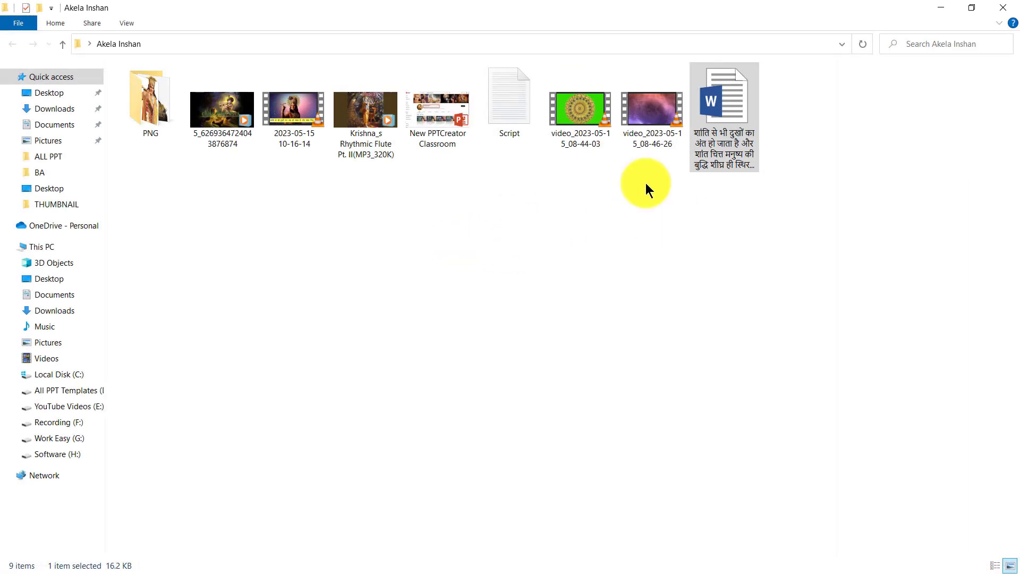
pyautogui.click(1003, 7)
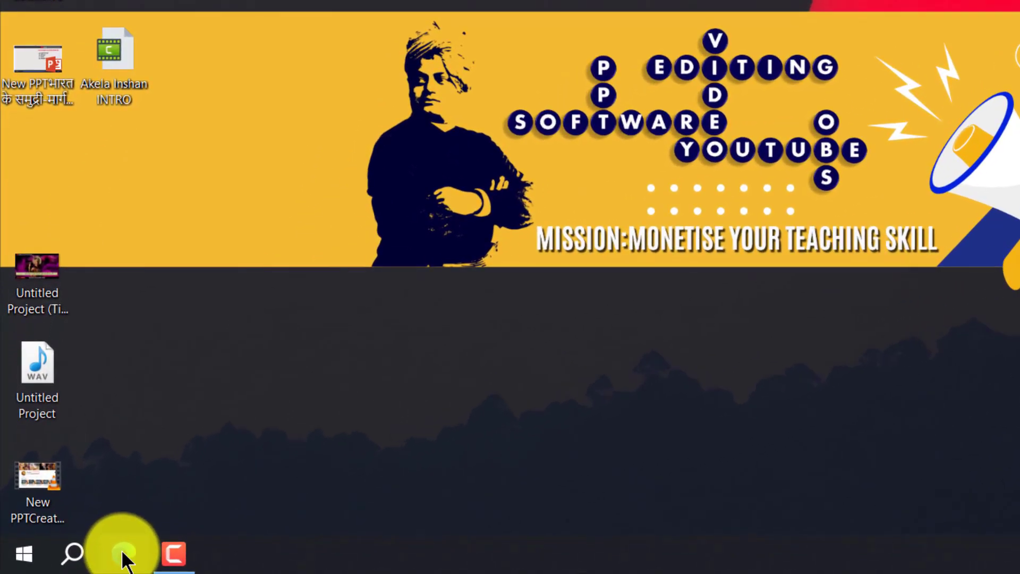
# Step: Switch to Microsoft Edge and paste the copied quotes as text only into the blank page of the Krishna 2 OneNote notebook
pyautogui.click(122, 553)
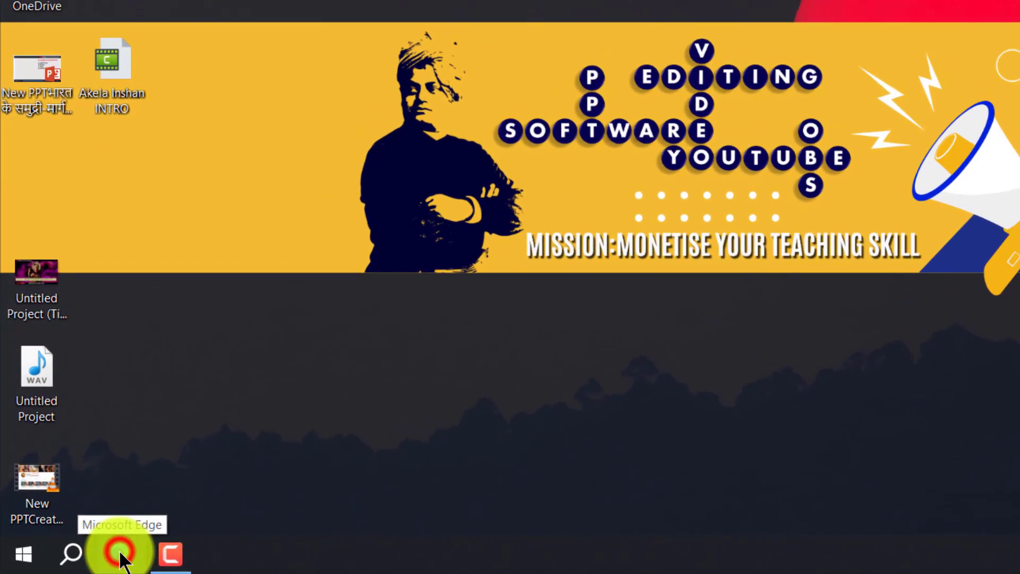
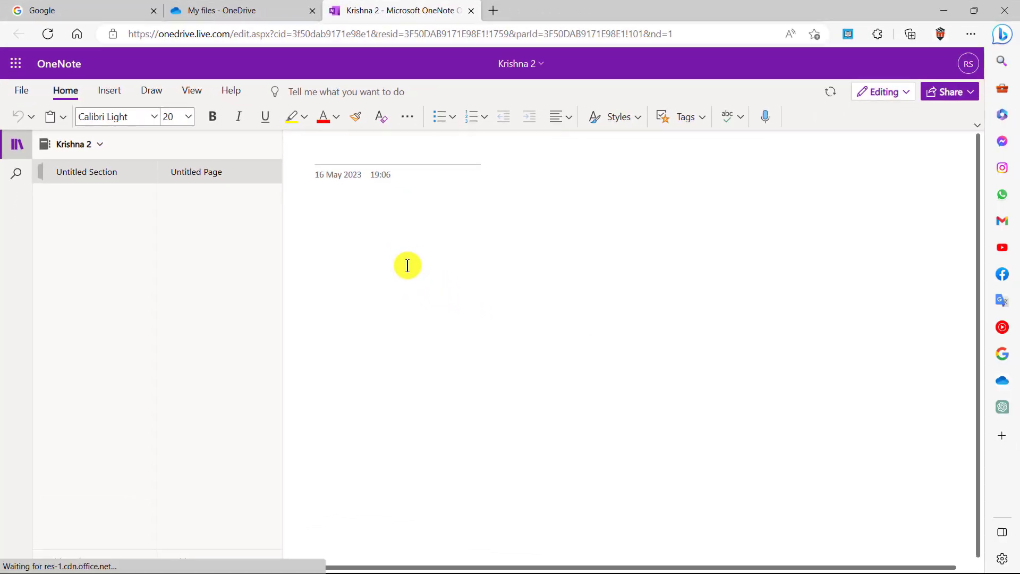
pyautogui.click(321, 215)
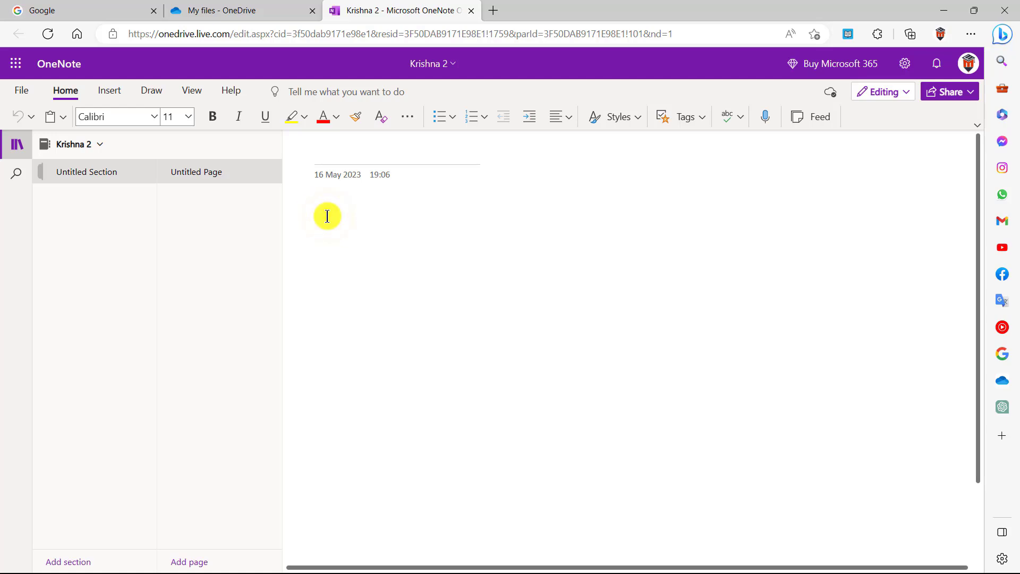
pyautogui.rightClick(327, 216)
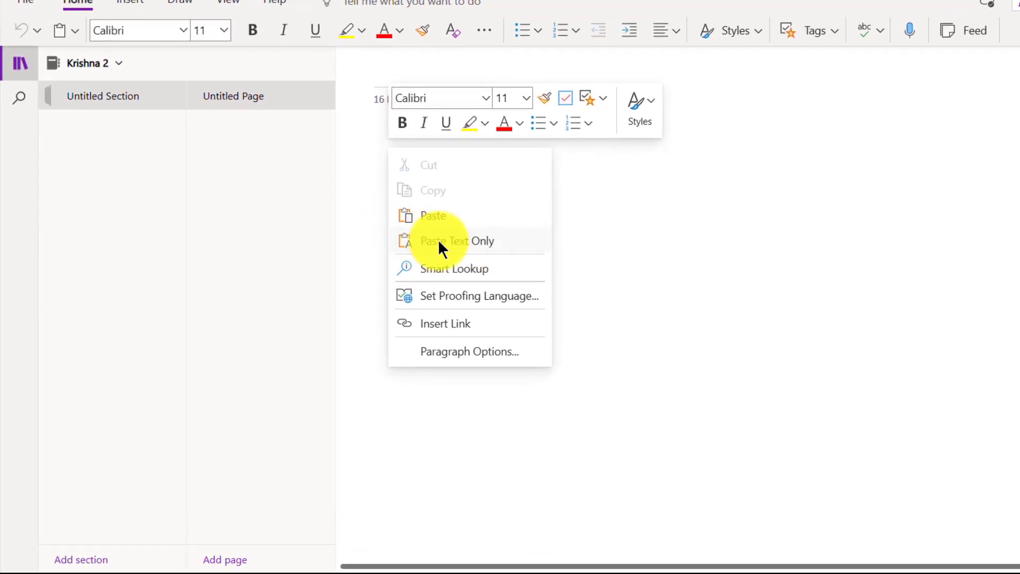
pyautogui.click(496, 238)
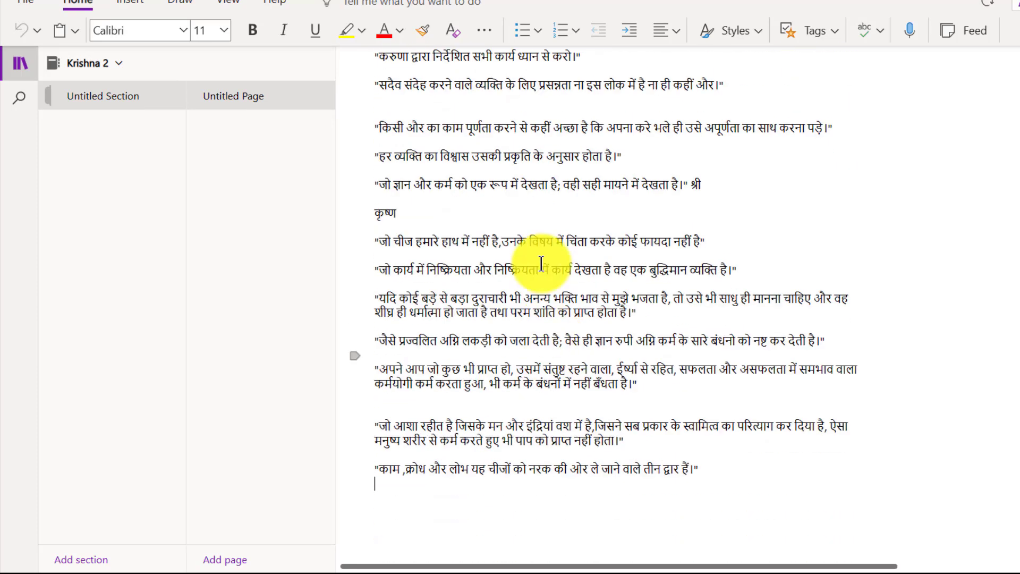
# Step: Look back through the pasted quotes and return to the My files page in OneDrive
pyautogui.scroll(6, 555, 334)
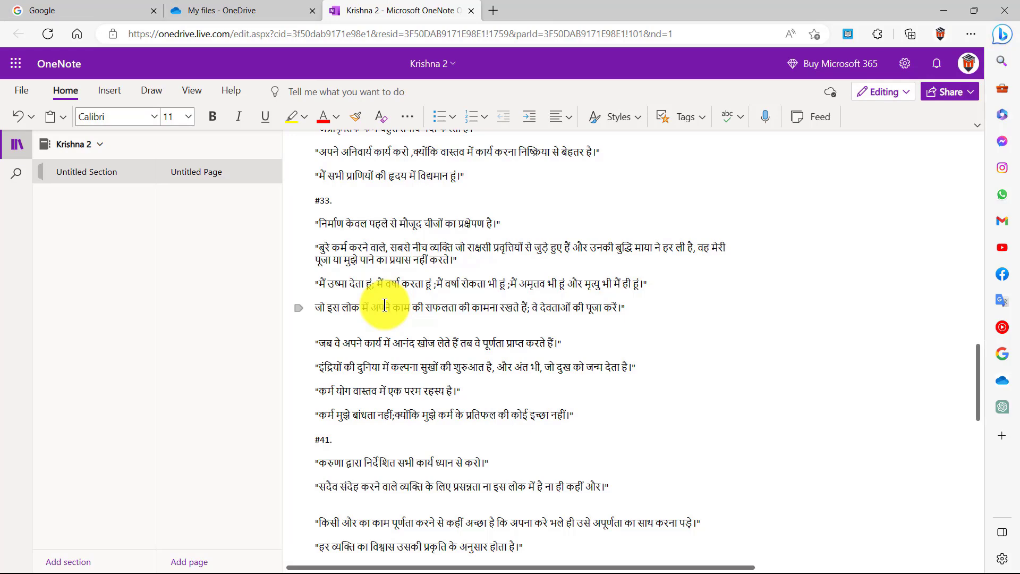
pyautogui.scroll(4, 457, 277)
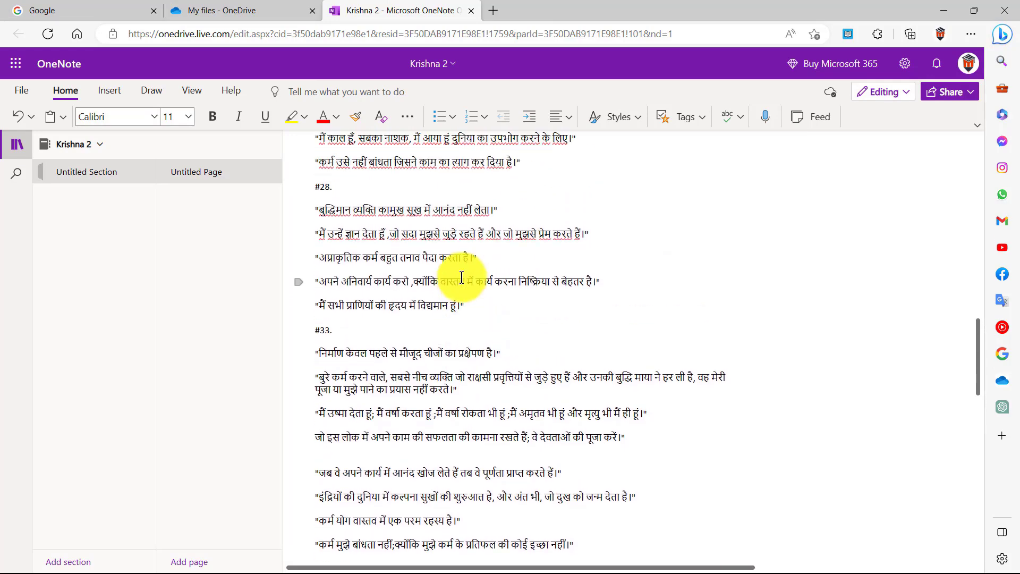
pyautogui.scroll(2, 463, 276)
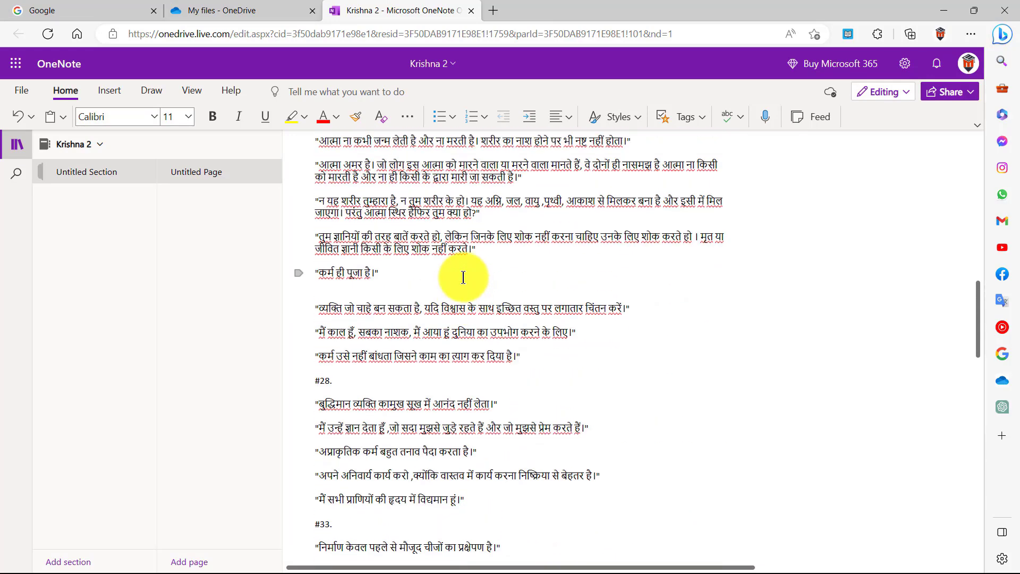
pyautogui.click(235, 9)
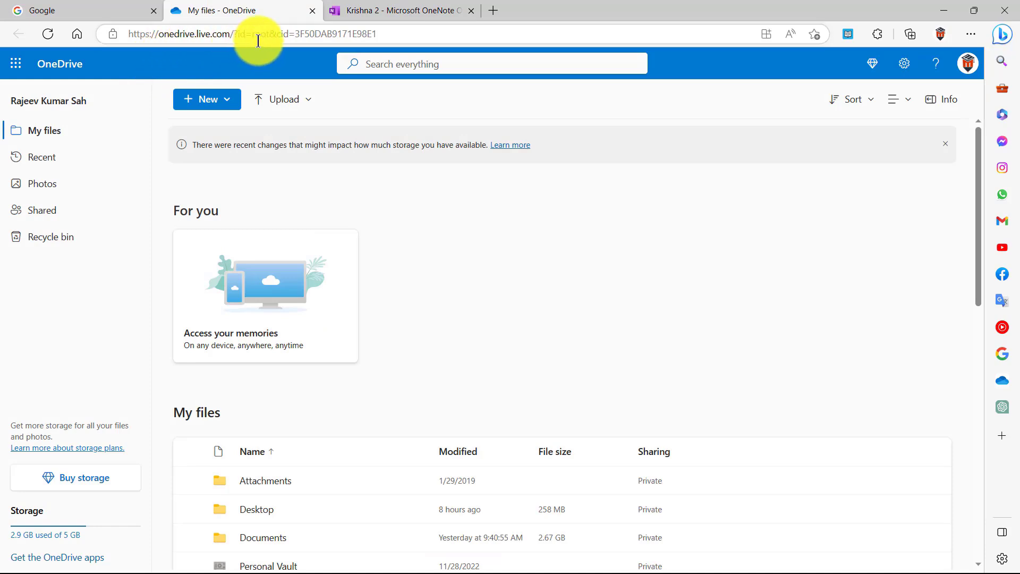
# Step: Return to the Krishna 2 notebook in OneNote and open its quotes page from the beginning in Immersive Reader
pyautogui.click(231, 101)
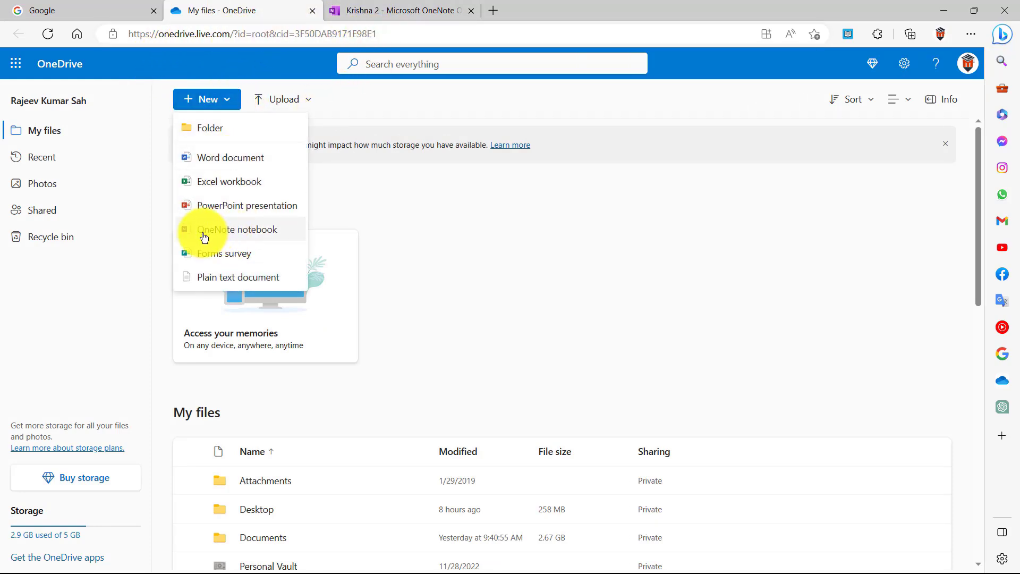
pyautogui.click(443, 10)
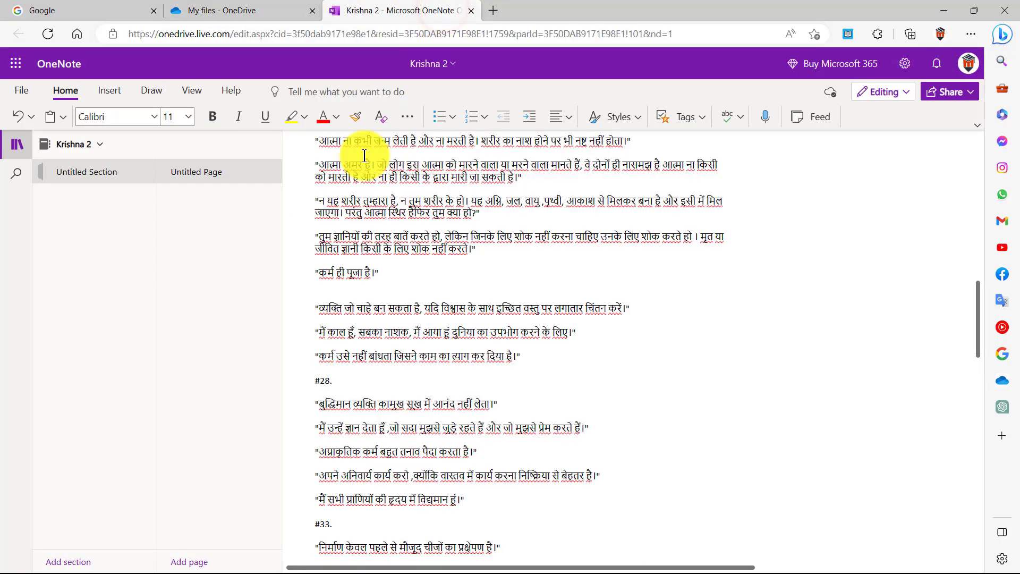
pyautogui.scroll(10, 493, 271)
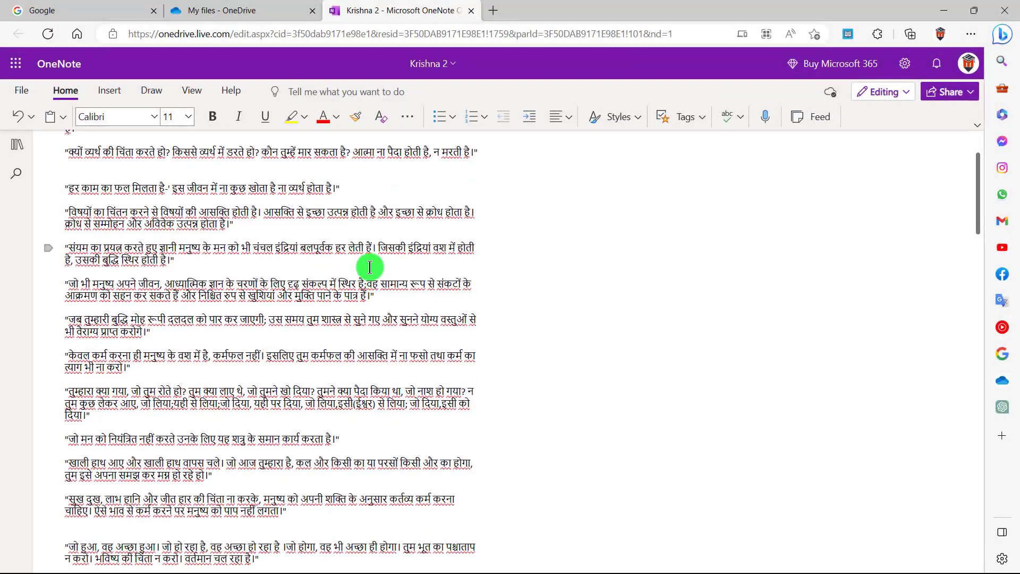
pyautogui.scroll(-1, 364, 267)
pyautogui.scroll(3, 320, 274)
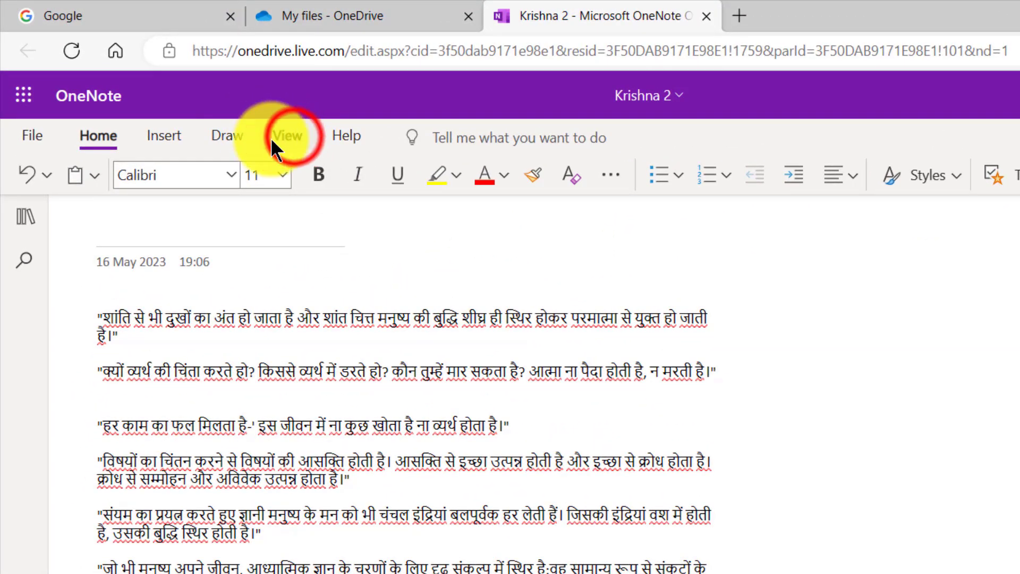
pyautogui.click(293, 136)
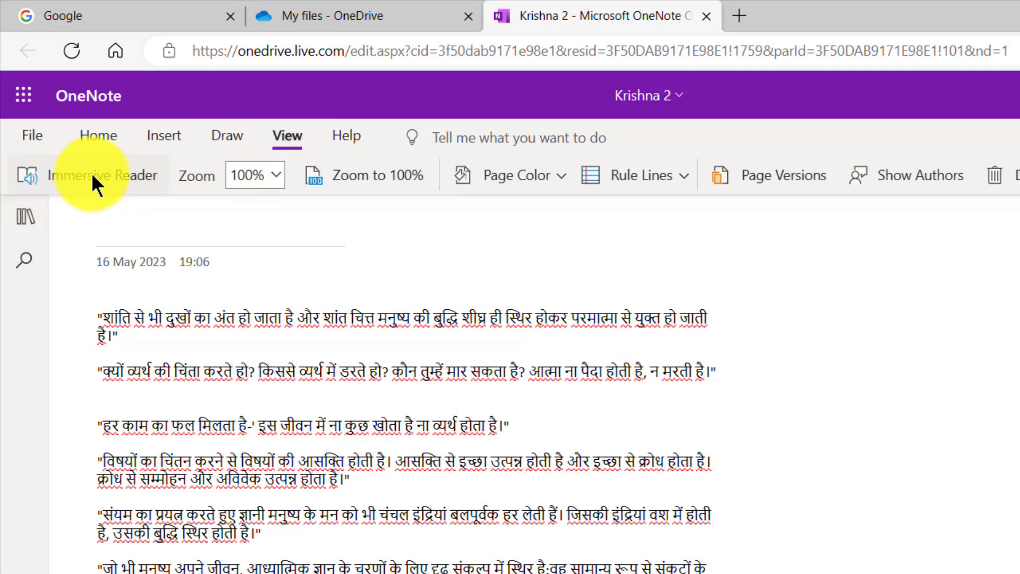
pyautogui.click(110, 176)
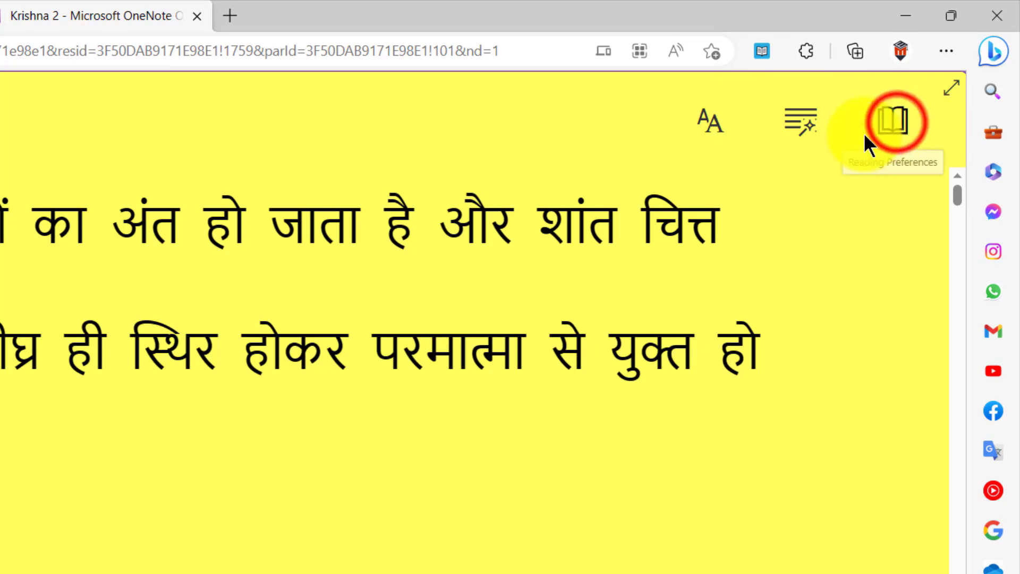
# Step: Turn on single-line Line Focus and set the reading theme to blue, trying black along the way, and leave the preferences
pyautogui.click(897, 125)
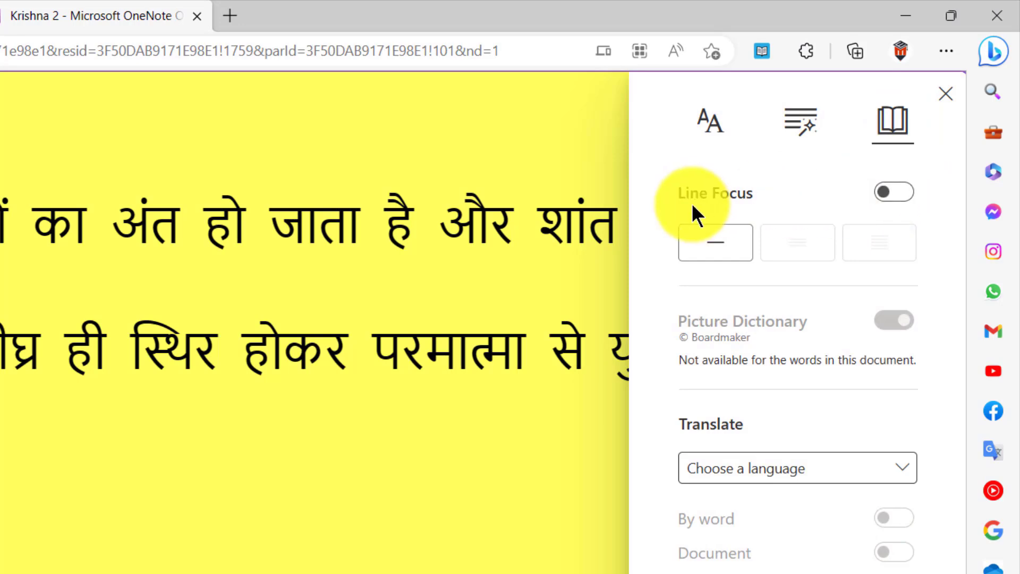
pyautogui.click(897, 193)
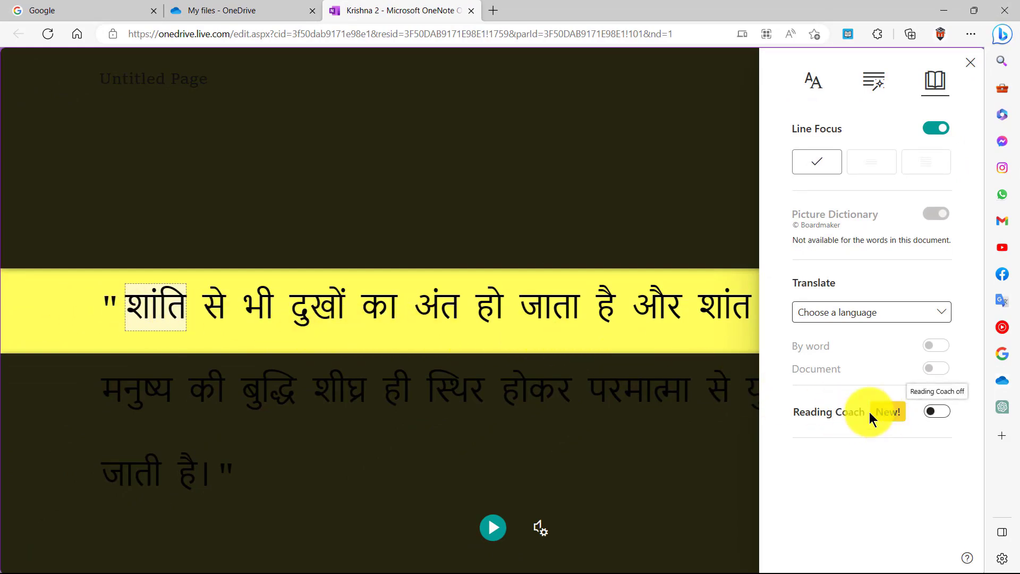
pyautogui.click(815, 83)
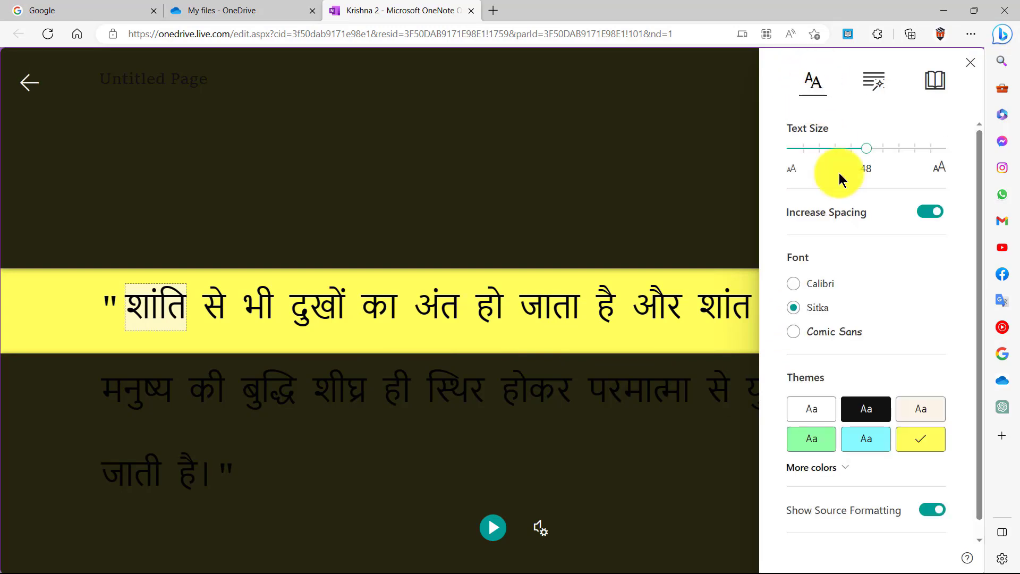
pyautogui.click(866, 410)
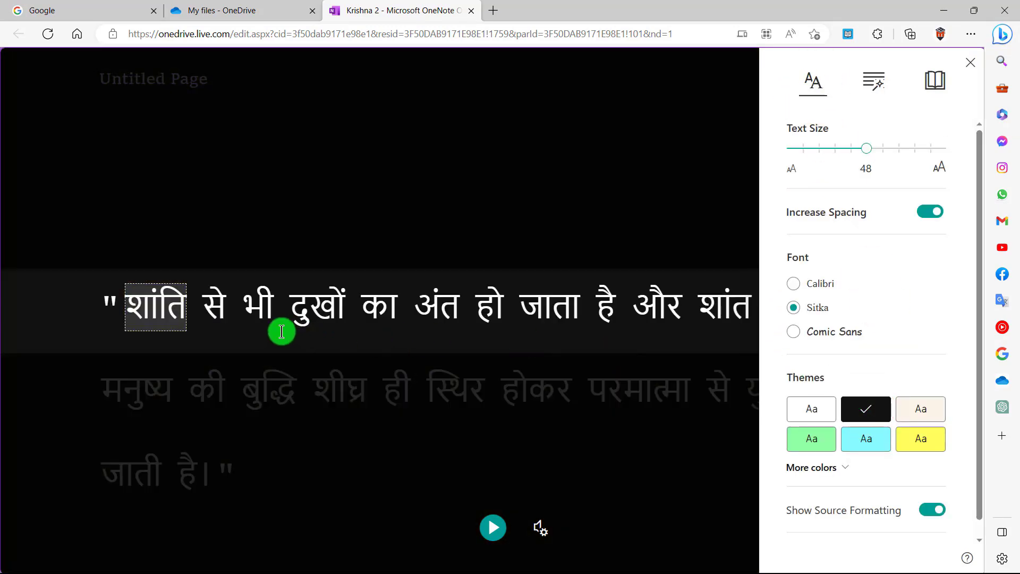
pyautogui.click(865, 439)
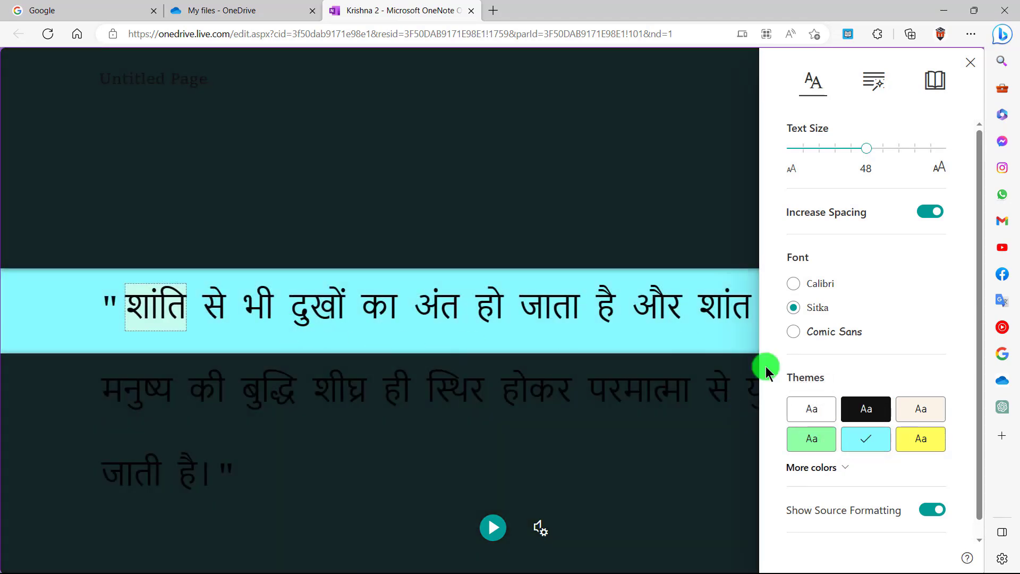
pyautogui.click(818, 439)
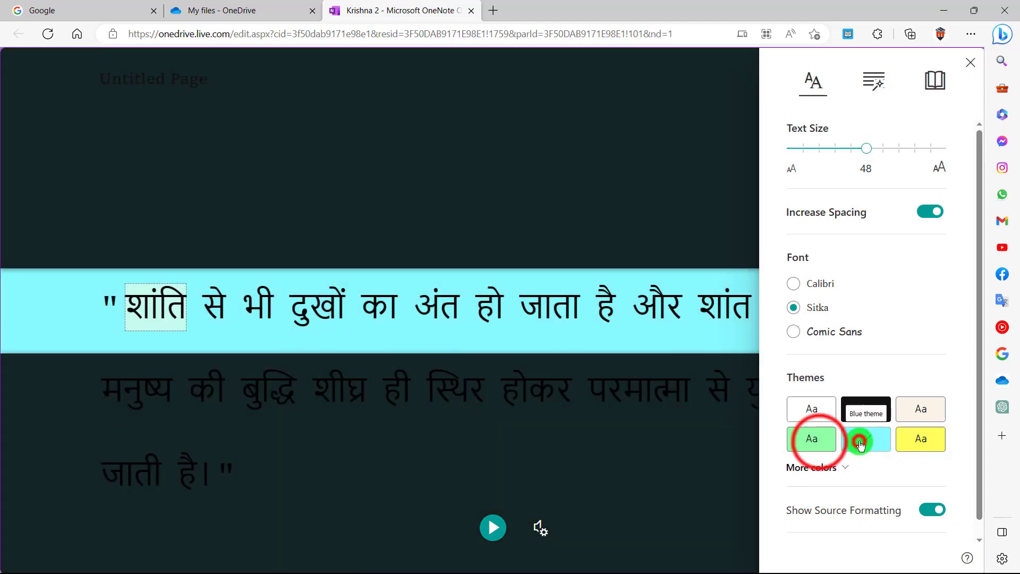
pyautogui.click(813, 439)
pyautogui.click(864, 441)
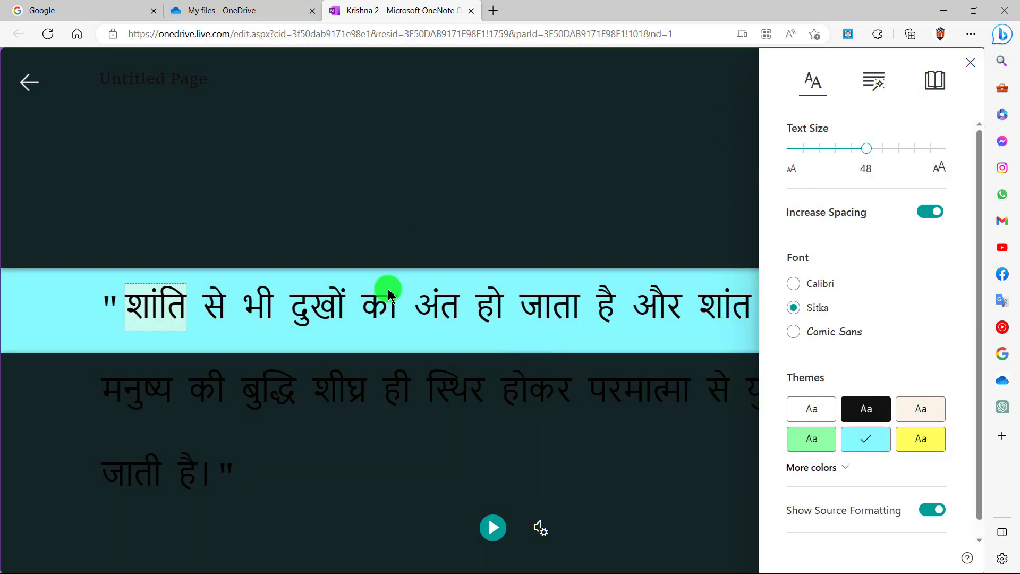
pyautogui.click(971, 64)
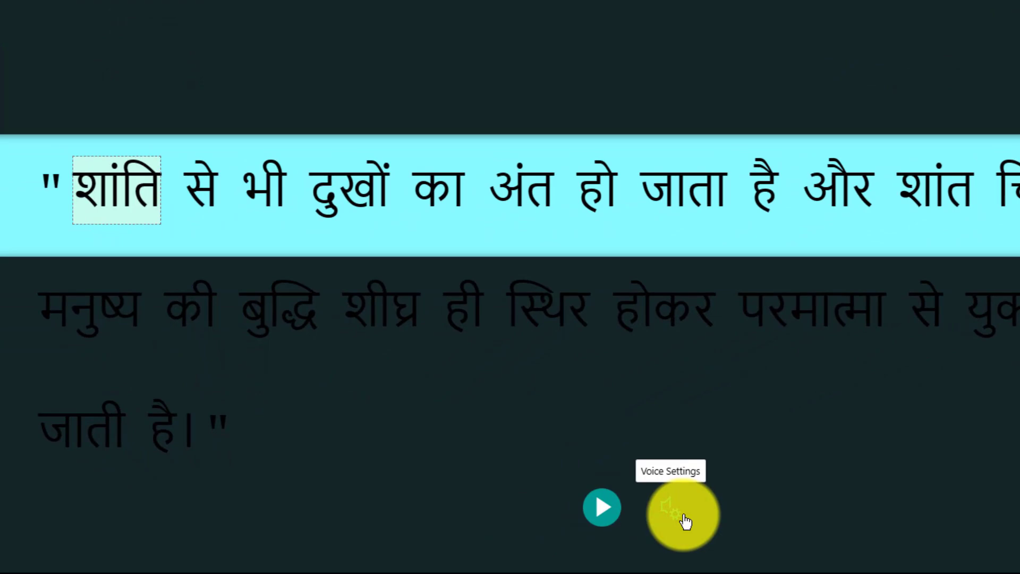
# Step: Set the read-aloud voice speed to 0.75 with the Male voice and leave the voice settings
pyautogui.click(678, 520)
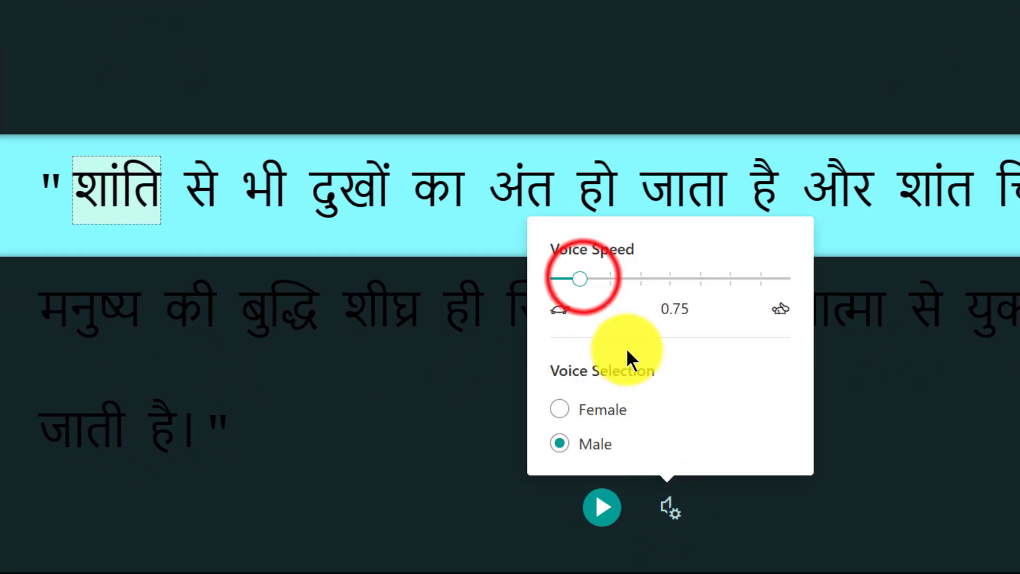
pyautogui.click(579, 280)
pyautogui.moveTo(579, 282); pyautogui.dragTo(622, 281)
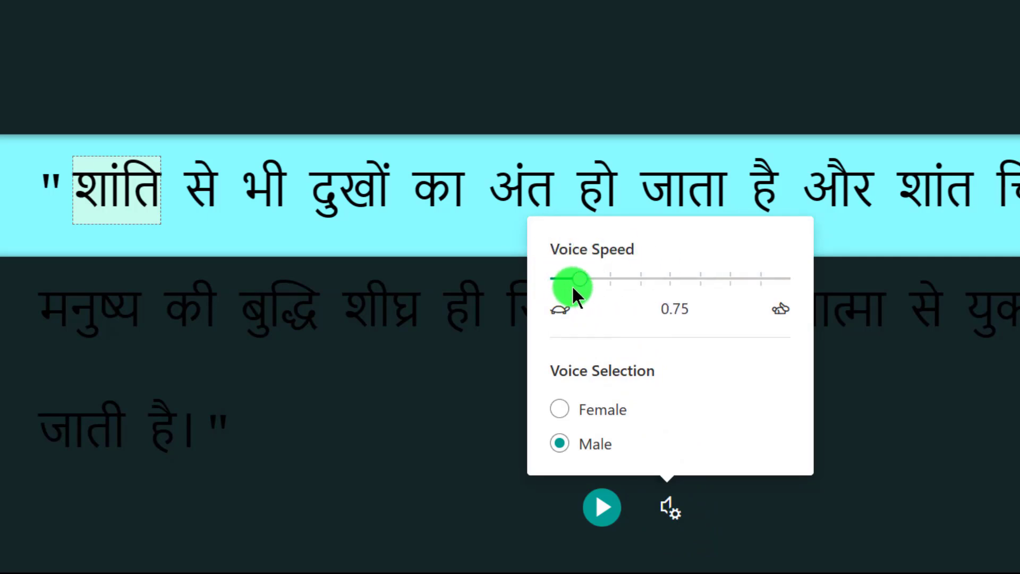
pyautogui.click(566, 408)
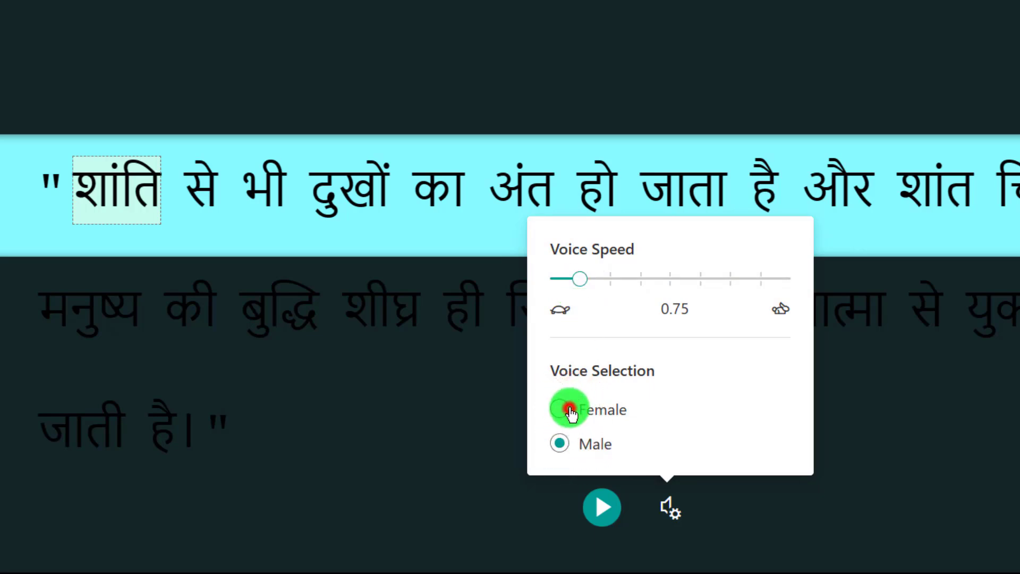
pyautogui.click(562, 437)
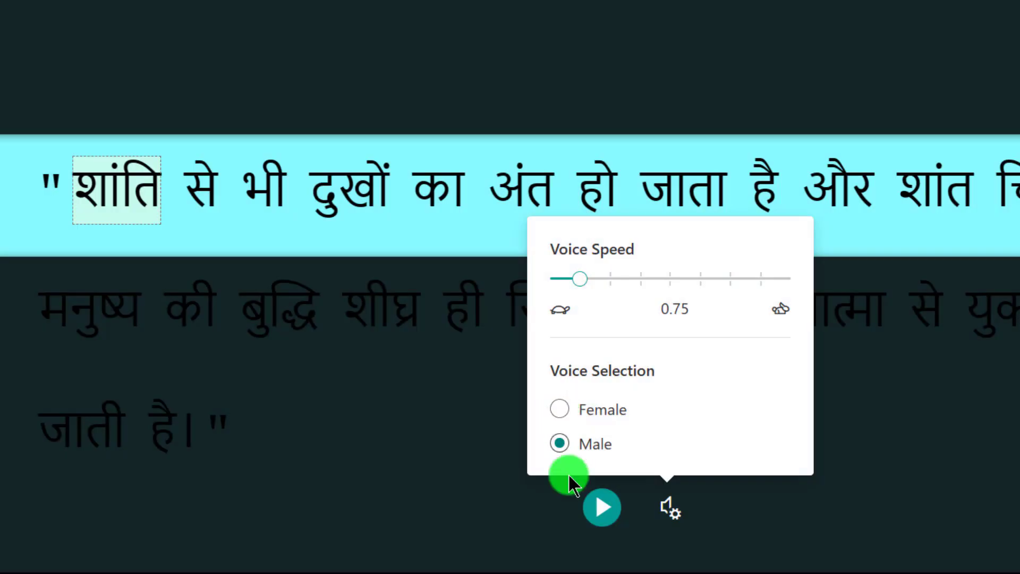
pyautogui.click(564, 449)
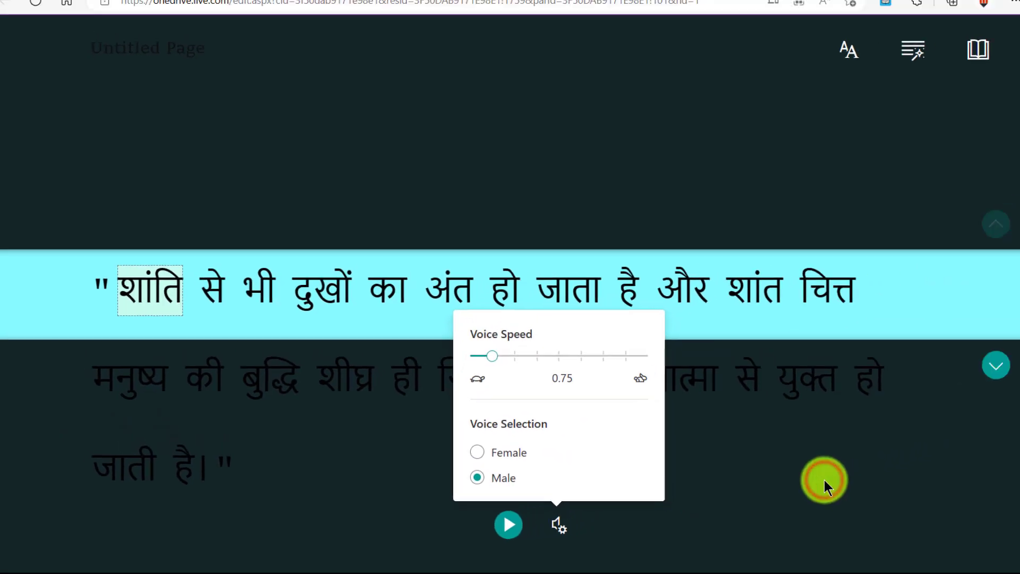
pyautogui.click(1018, 446)
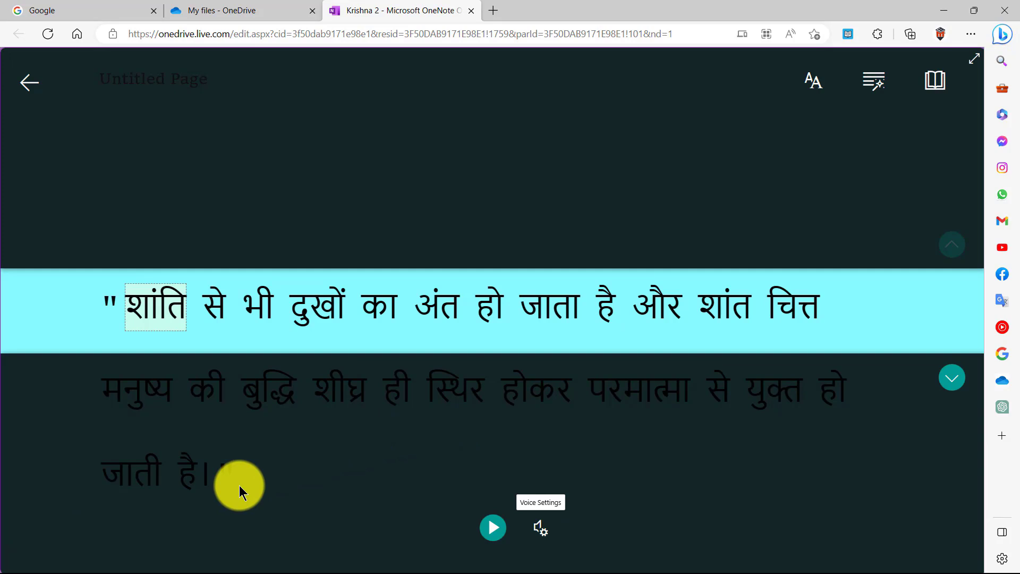
# Step: Search Windows for "obs" and switch to OBS Studio
pyautogui.press('super')
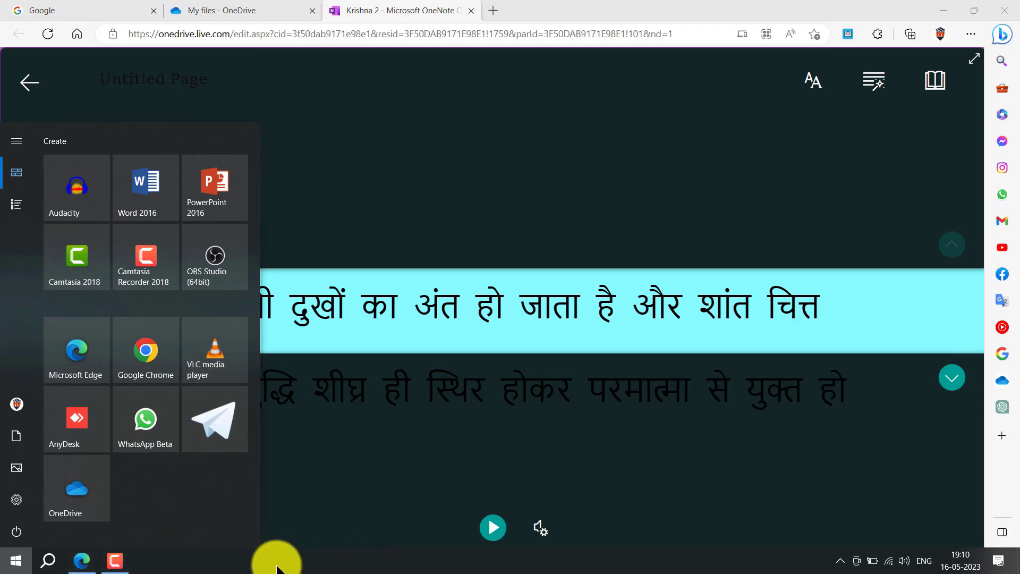
pyautogui.click(48, 561)
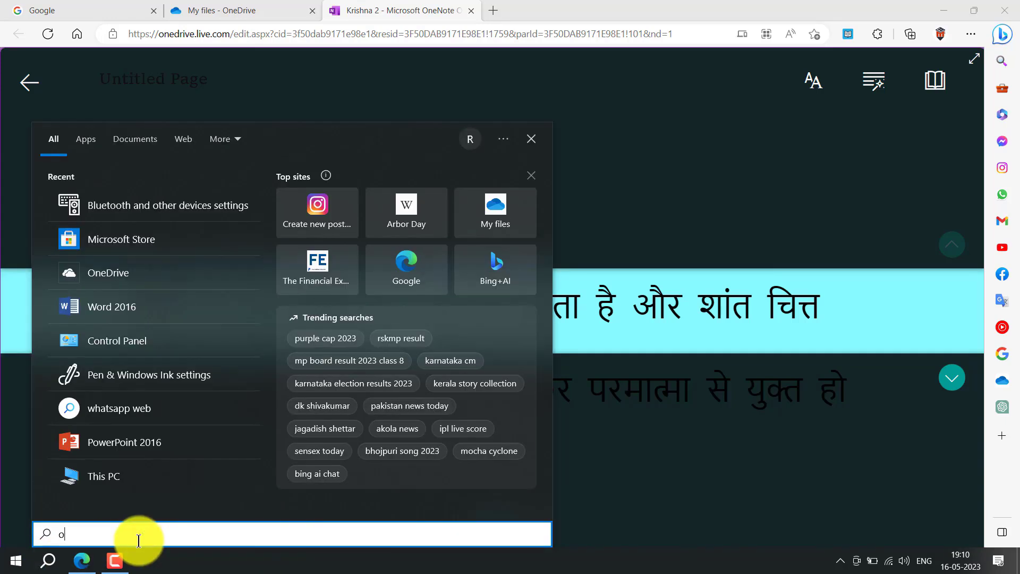
pyautogui.write('obs')
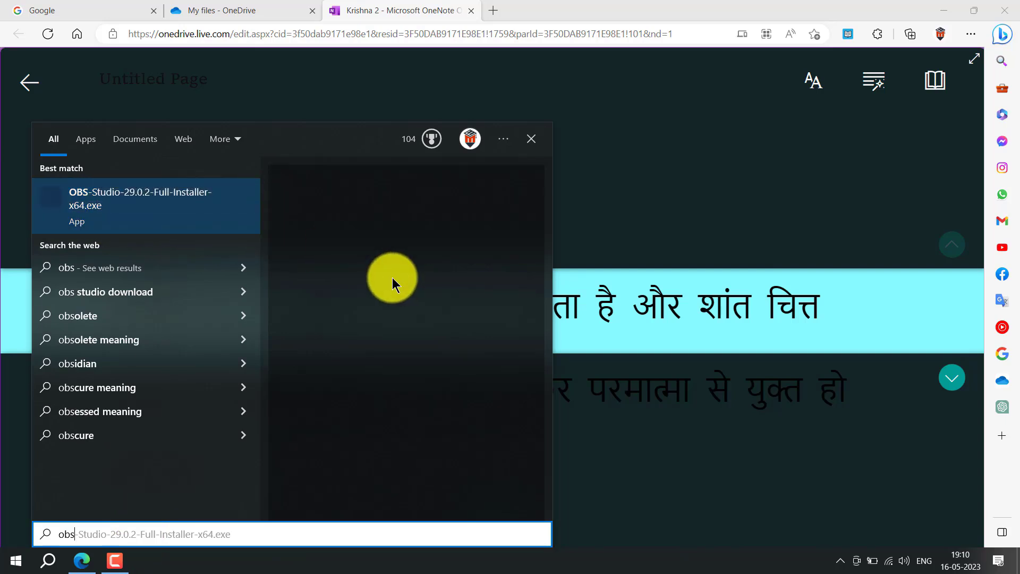
pyautogui.click(98, 536)
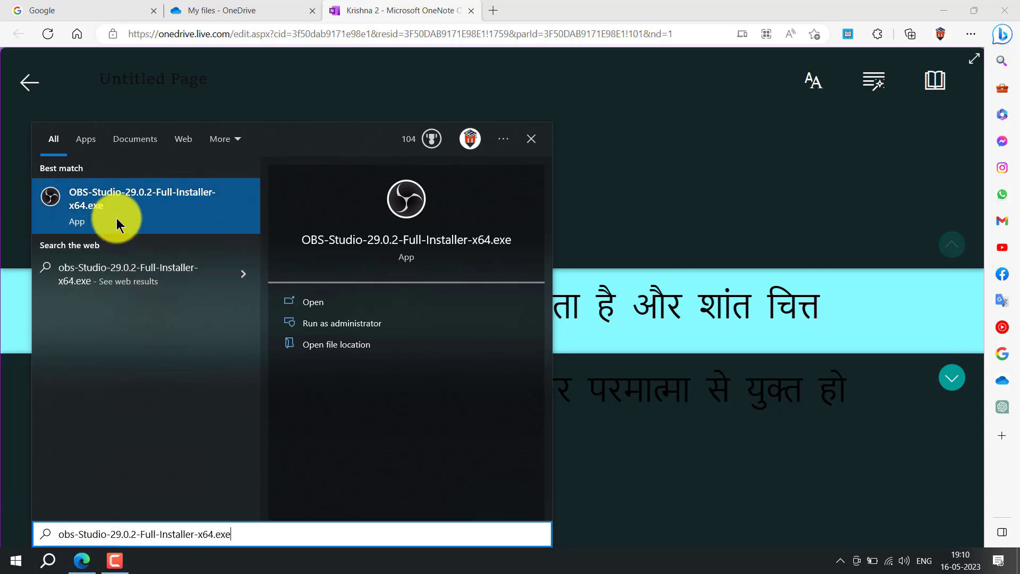
pyautogui.click(153, 217)
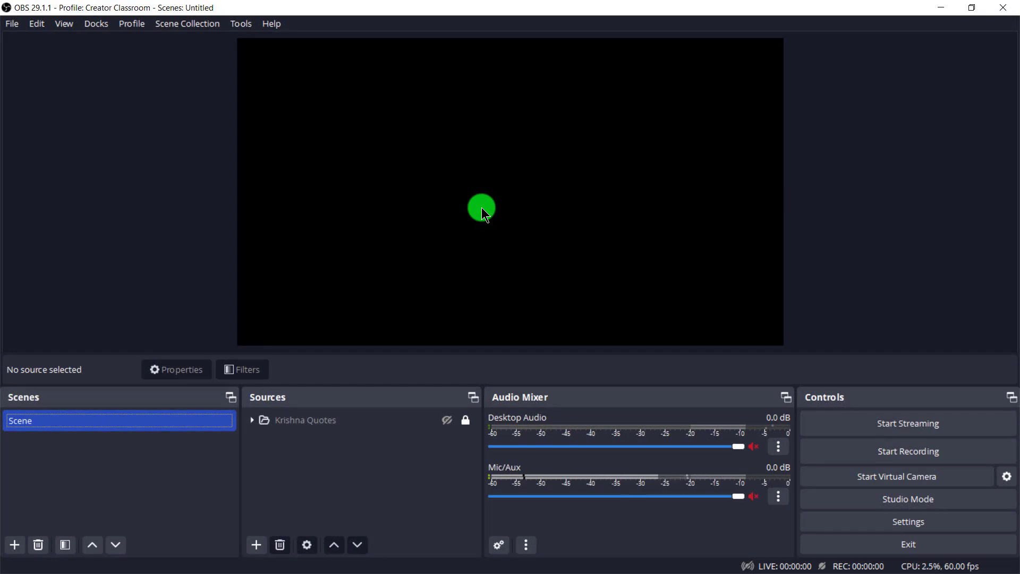
# Step: Add a new scene named Scene 2 in OBS Studio
pyautogui.click(327, 429)
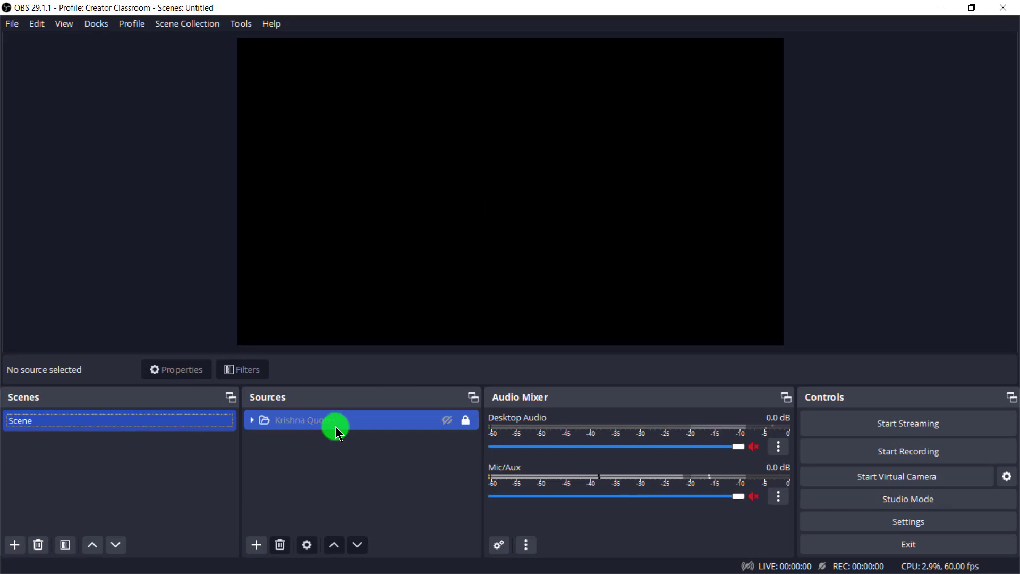
pyautogui.click(273, 437)
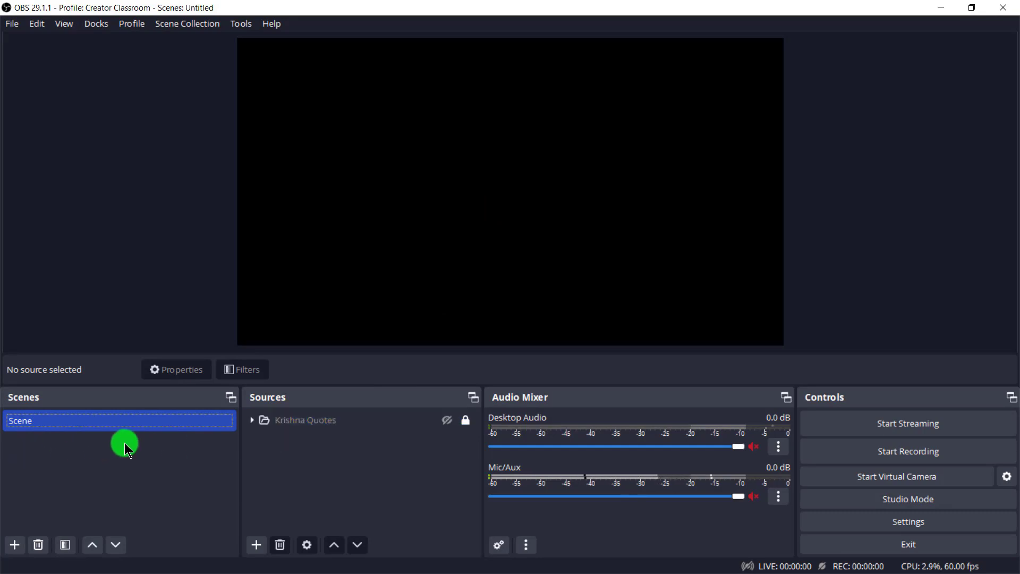
pyautogui.click(15, 545)
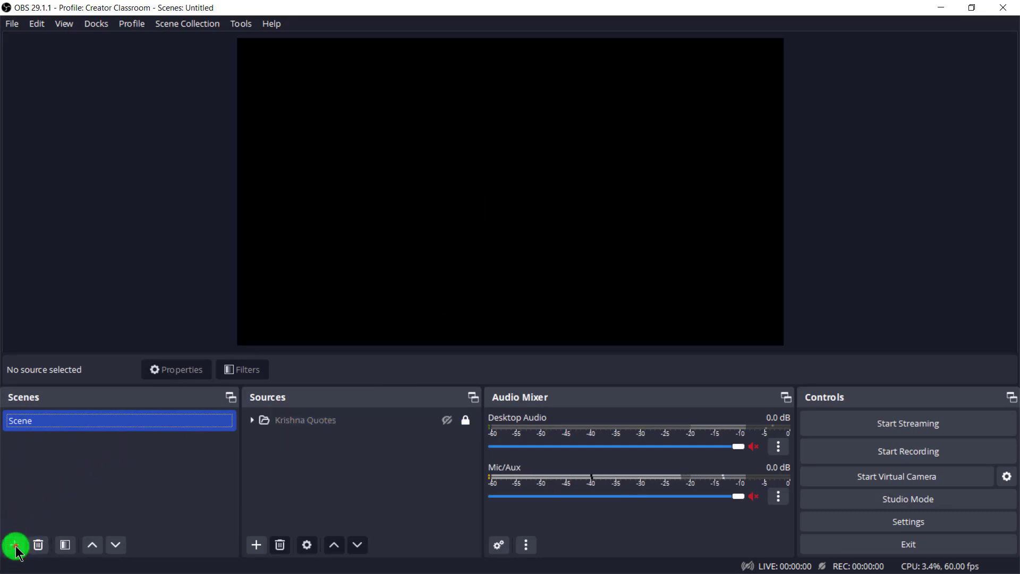
pyautogui.click(481, 311)
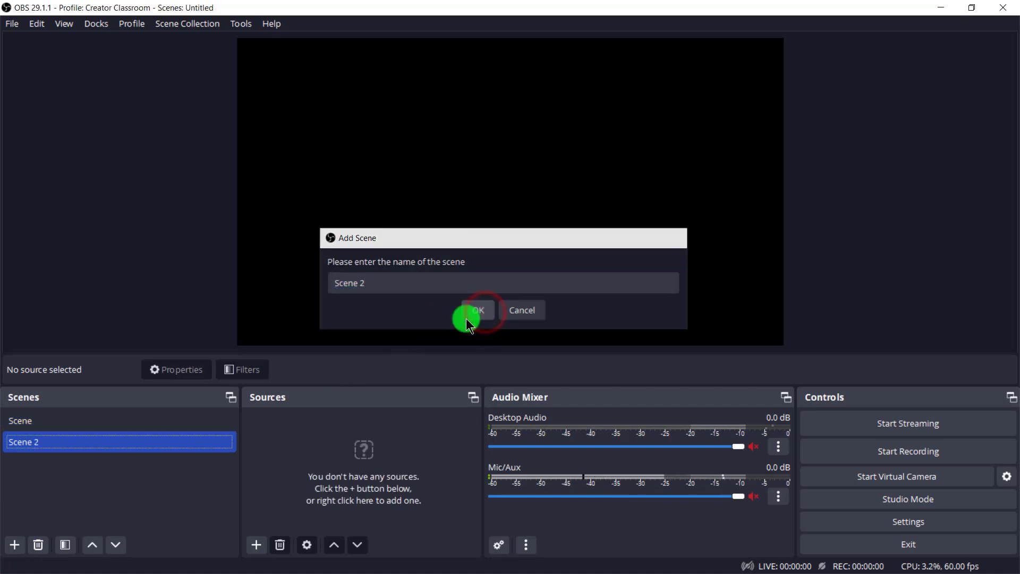
# Step: Go back to the scene named Scene and make its hidden Krishna Quotes source group visible
pyautogui.click(106, 421)
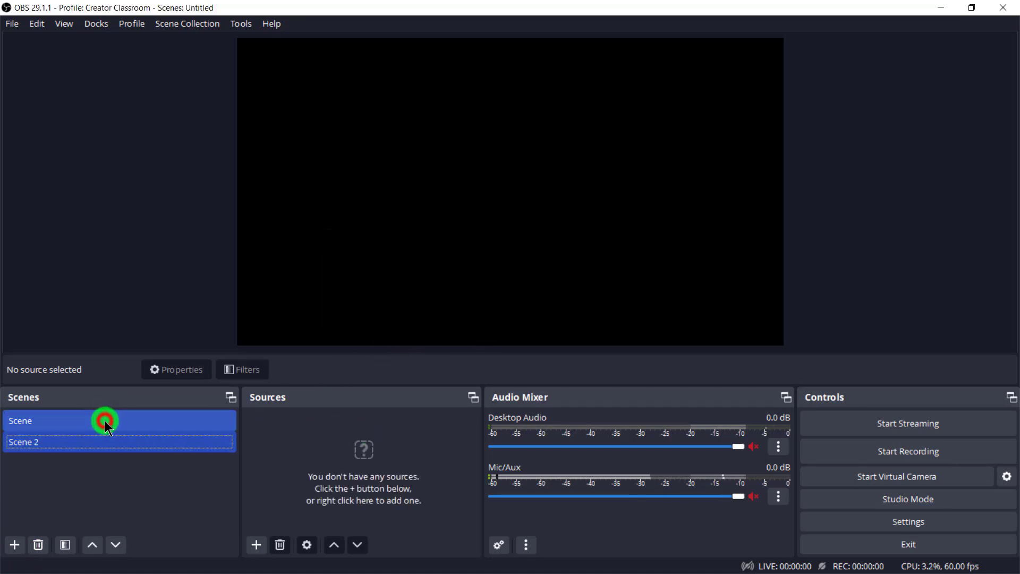
pyautogui.click(443, 422)
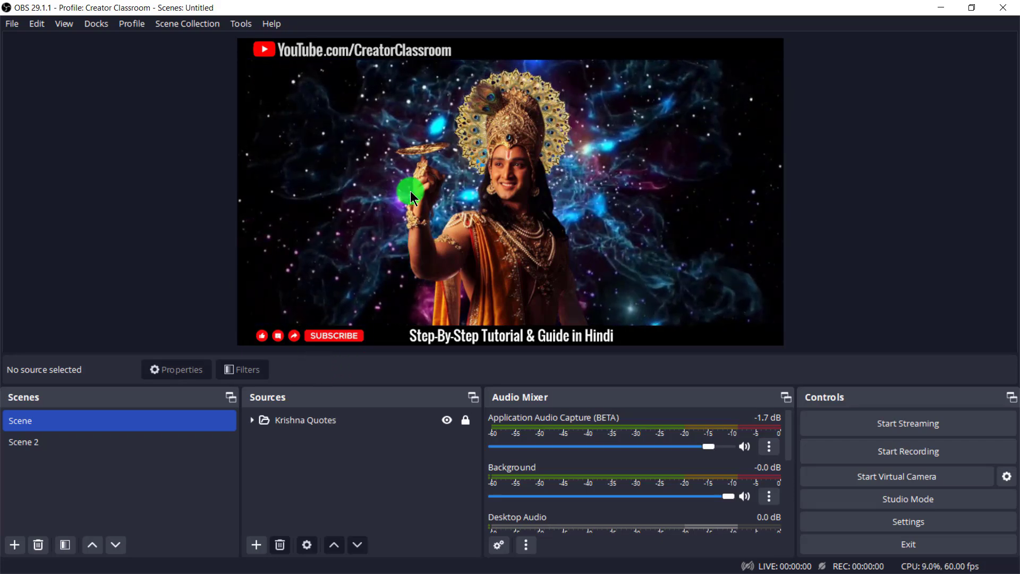
# Step: Expand the Krishna Quotes group and set its Script source to capture the Krishna 2 OneNote window in Microsoft Edge
pyautogui.click(253, 420)
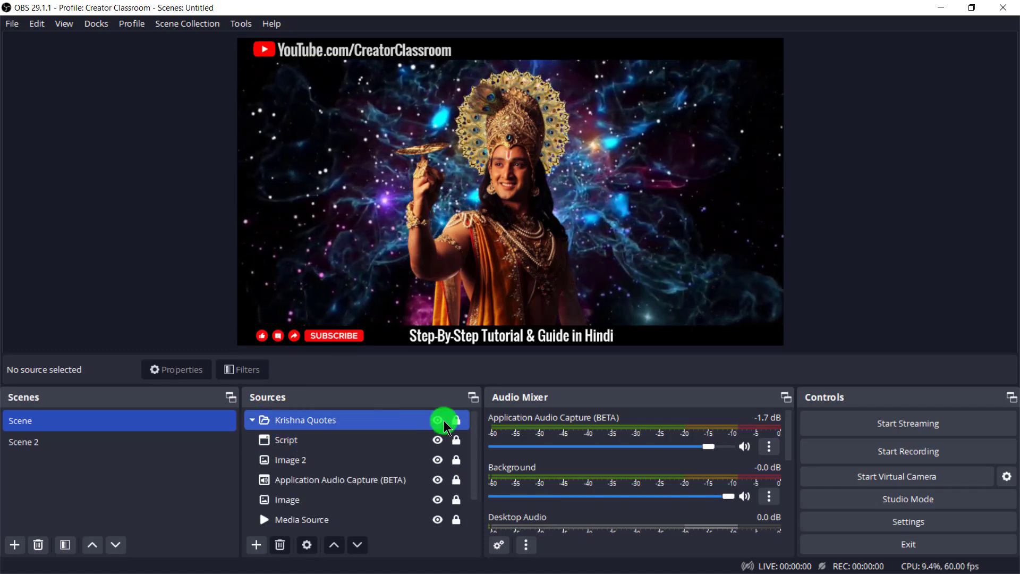
pyautogui.click(372, 436)
pyautogui.click(401, 422)
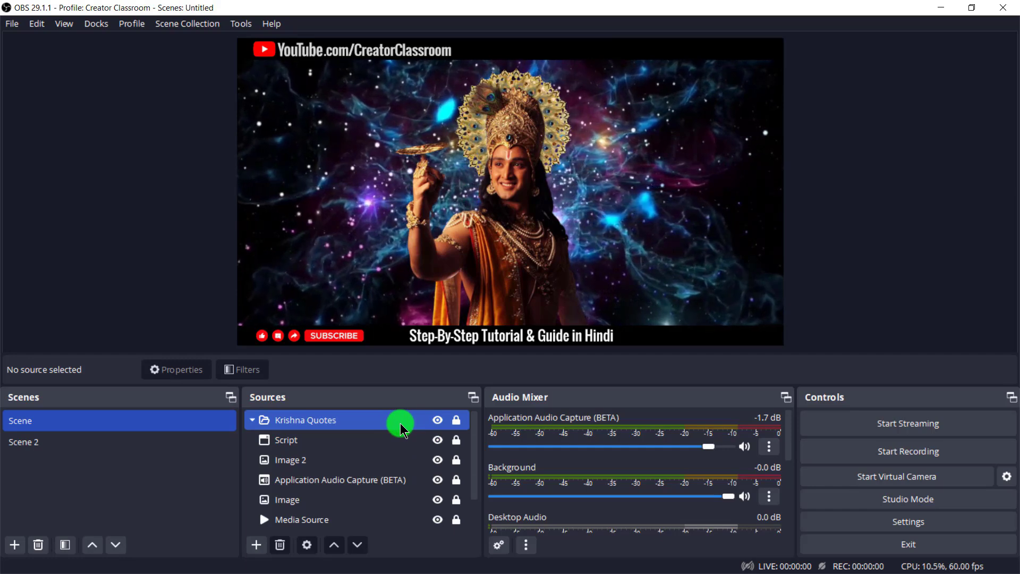
pyautogui.click(445, 345)
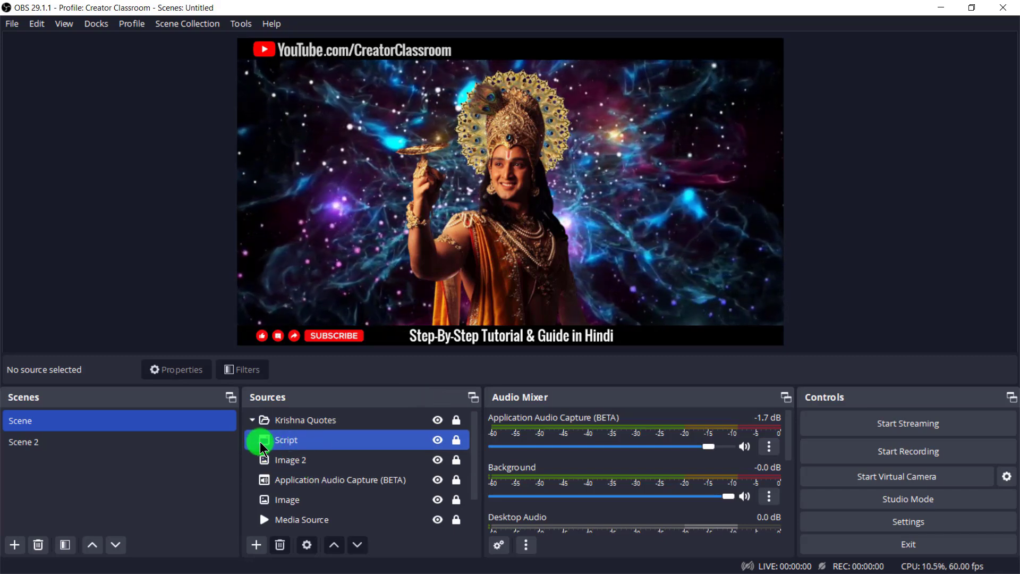
pyautogui.doubleClick(296, 443)
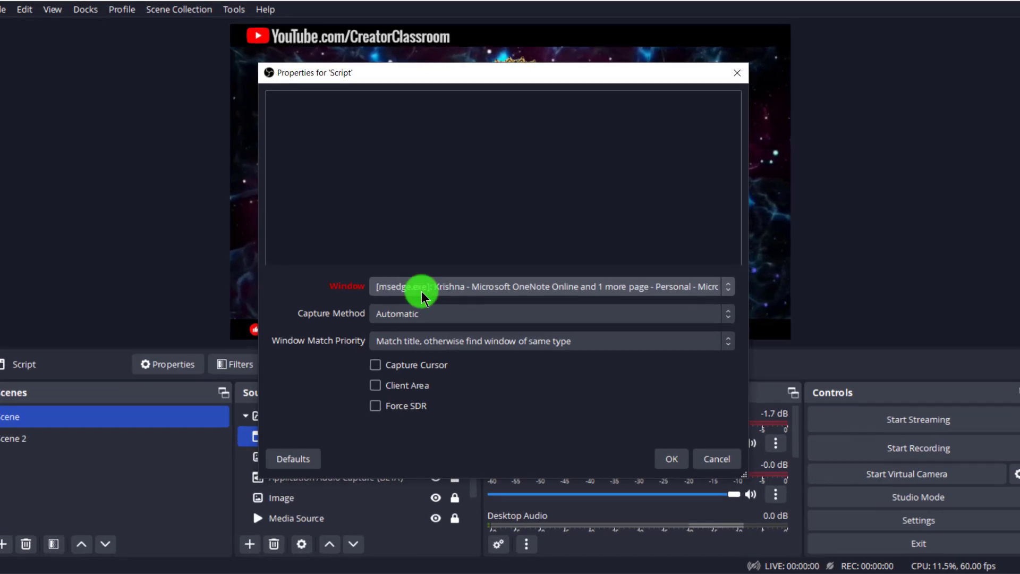
pyautogui.click(422, 289)
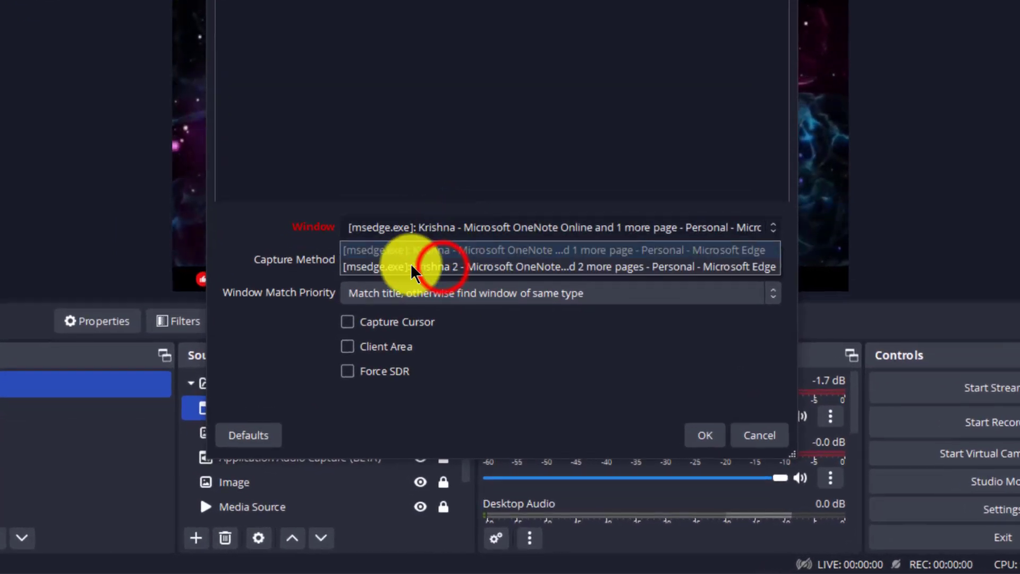
pyautogui.click(441, 266)
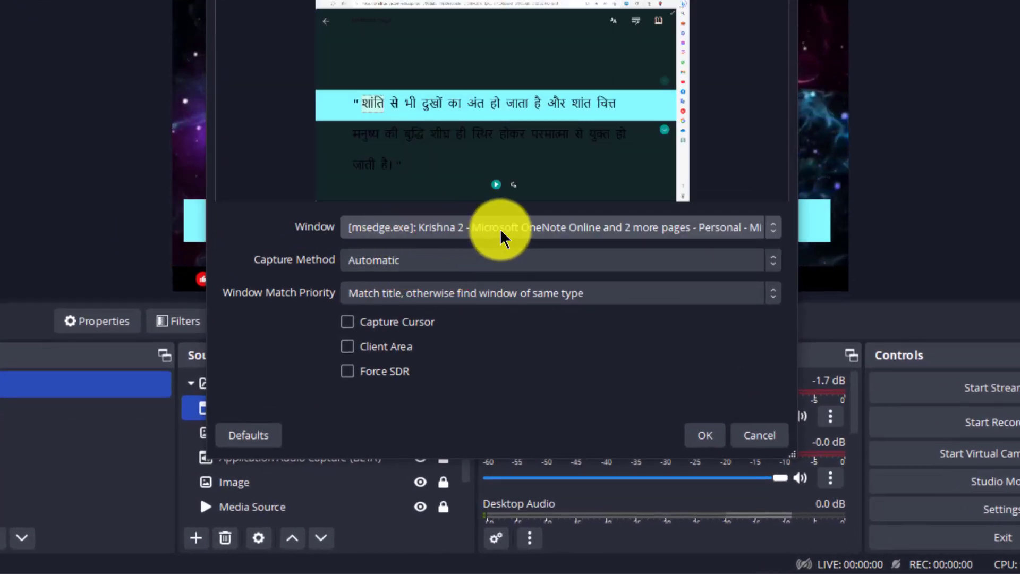
pyautogui.click(705, 436)
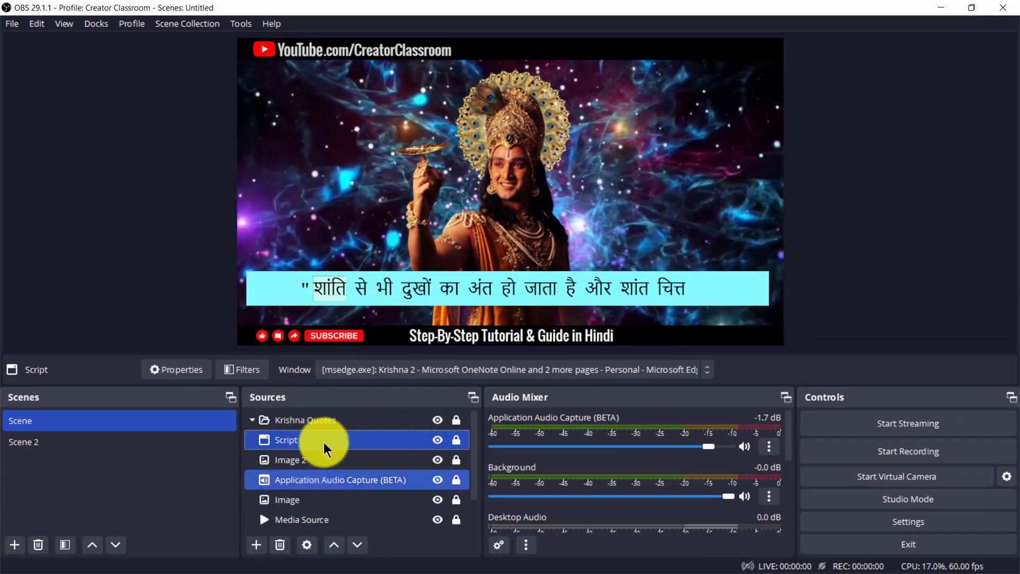
# Step: Look through the sources in the Krishna Quotes group, and start and stop a short test recording of the scene
pyautogui.scroll(-1, 378, 468)
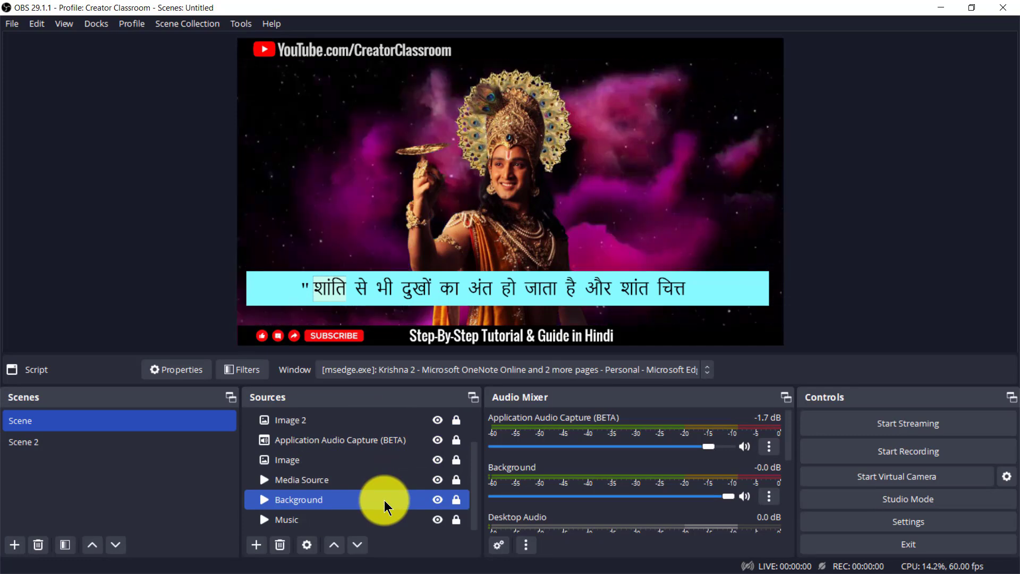
pyautogui.click(353, 499)
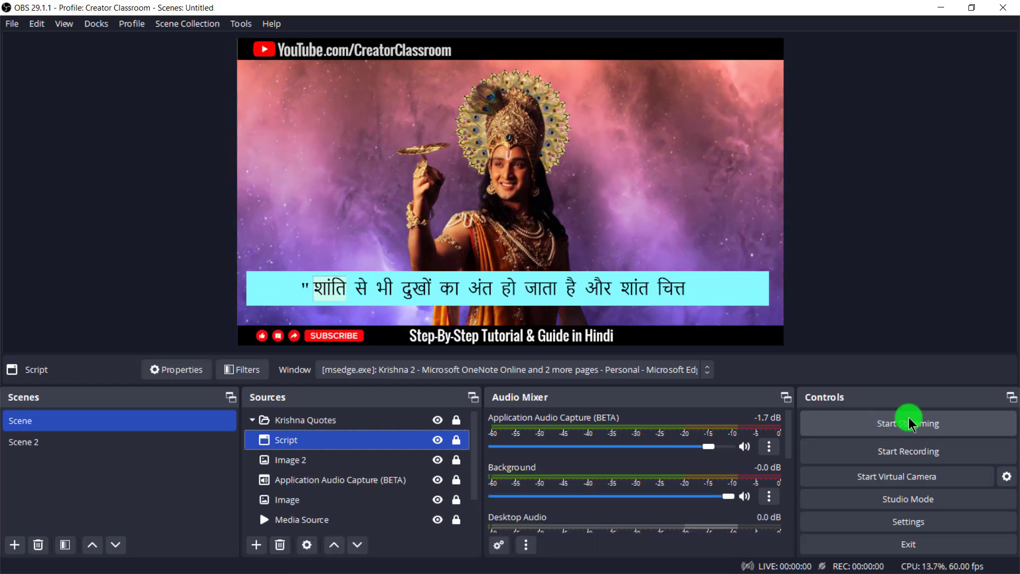
pyautogui.click(886, 460)
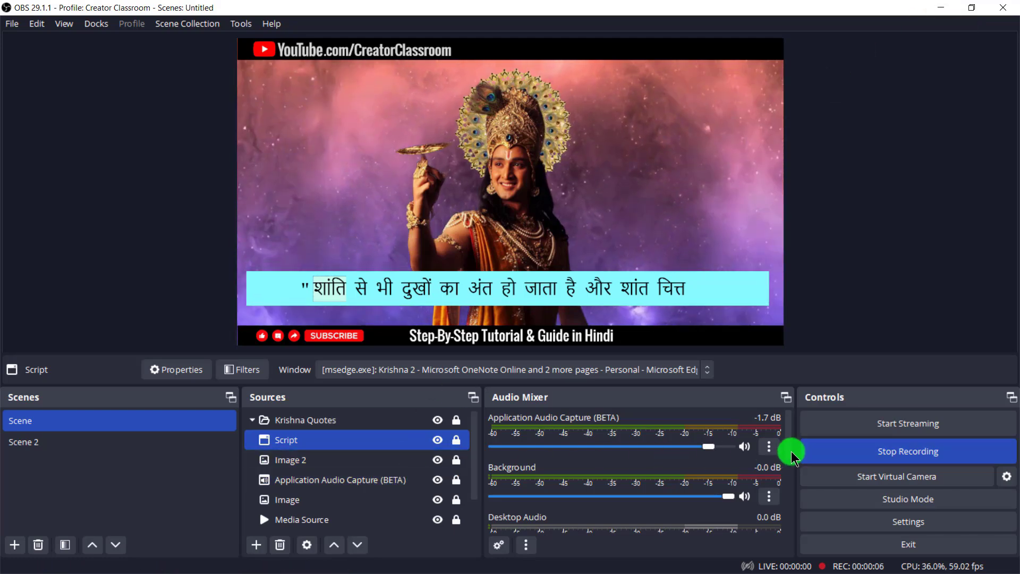
pyautogui.click(849, 452)
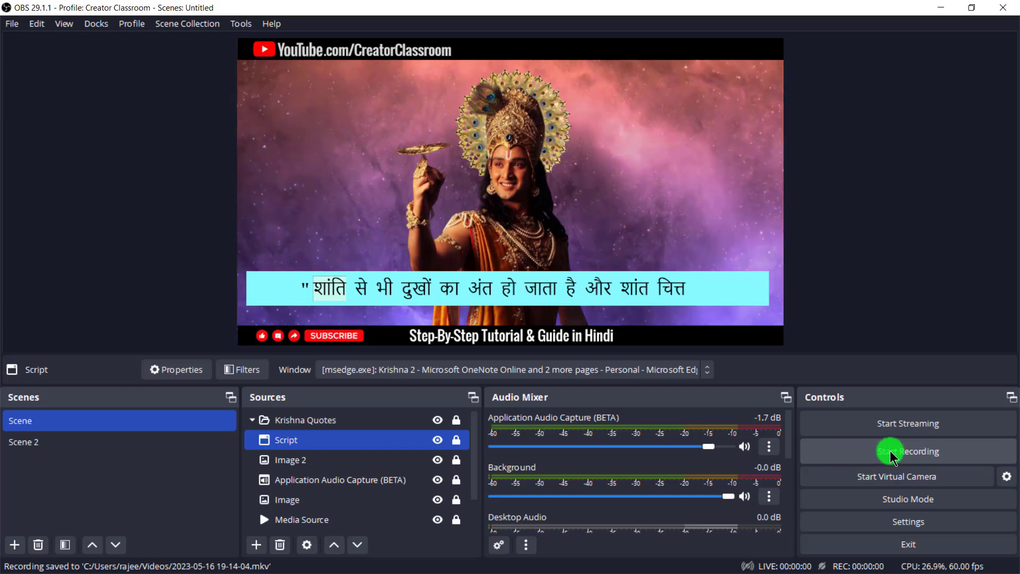
# Step: Select the Music source in the Krishna Quotes group and pause its playback
pyautogui.scroll(-5, 513, 486)
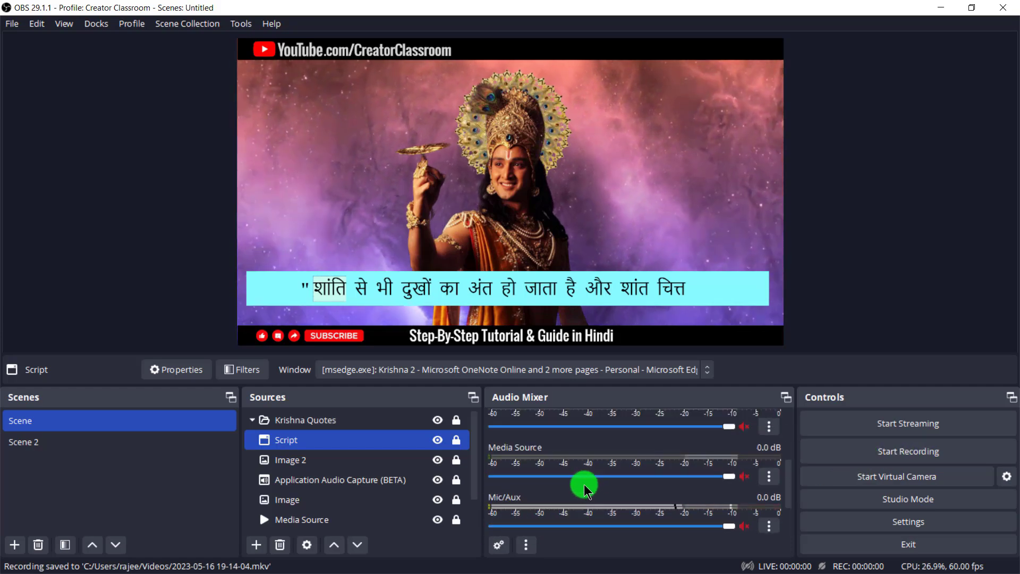
pyautogui.scroll(-2, 581, 484)
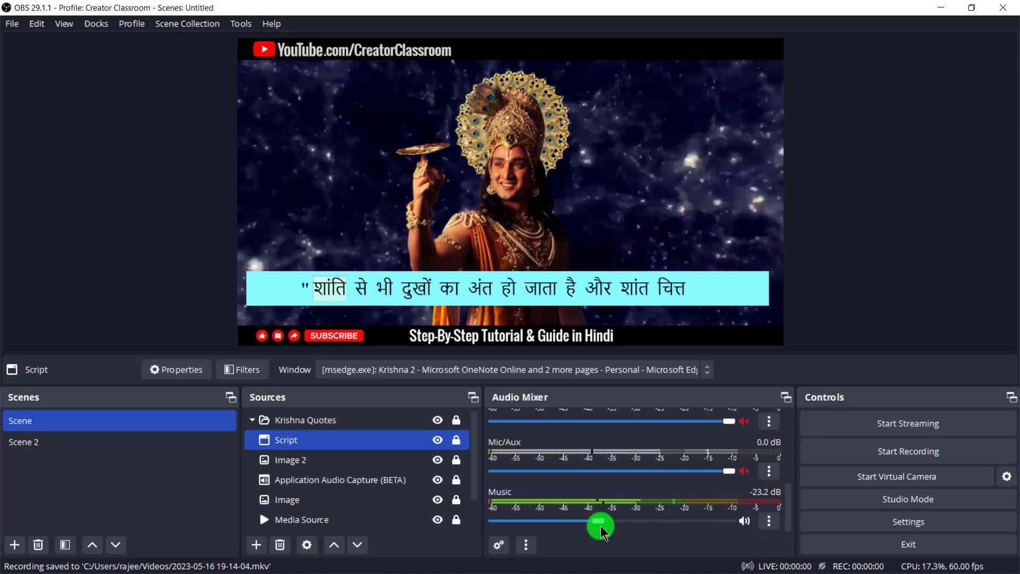
pyautogui.keyDown('ctrl'); pyautogui.click(366, 519); pyautogui.keyUp('ctrl')
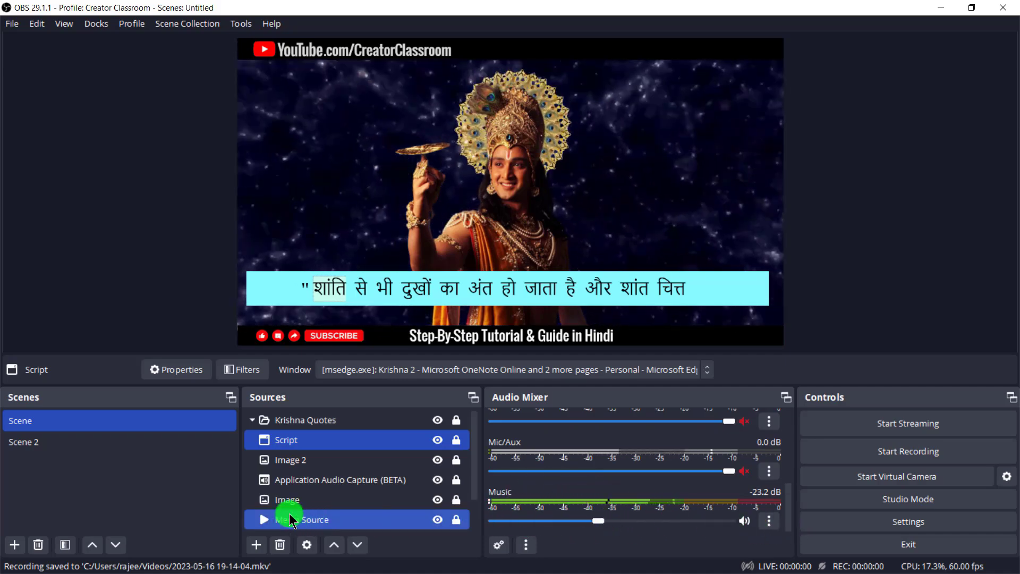
pyautogui.scroll(-2, 308, 478)
pyautogui.click(293, 520)
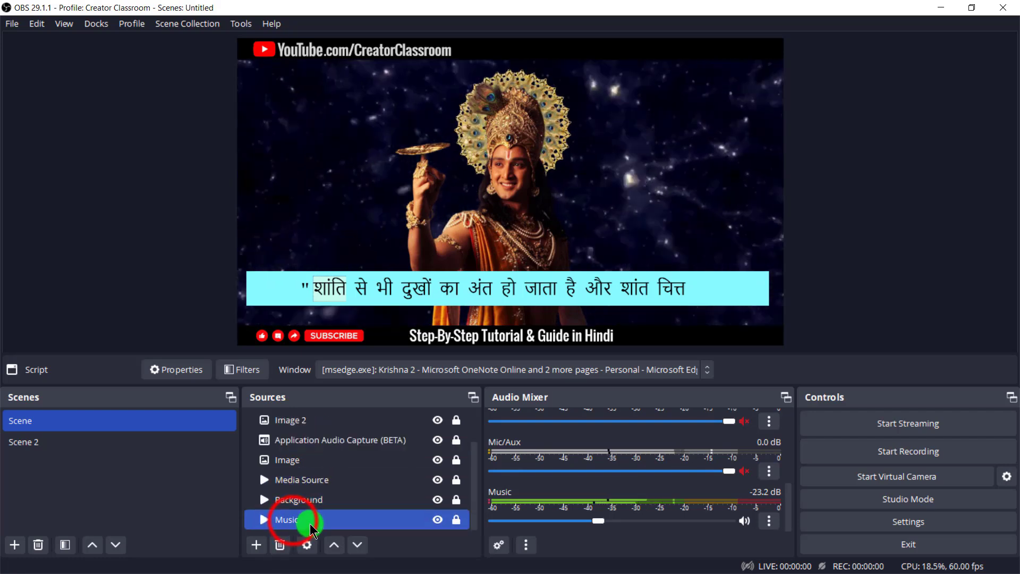
pyautogui.click(295, 369)
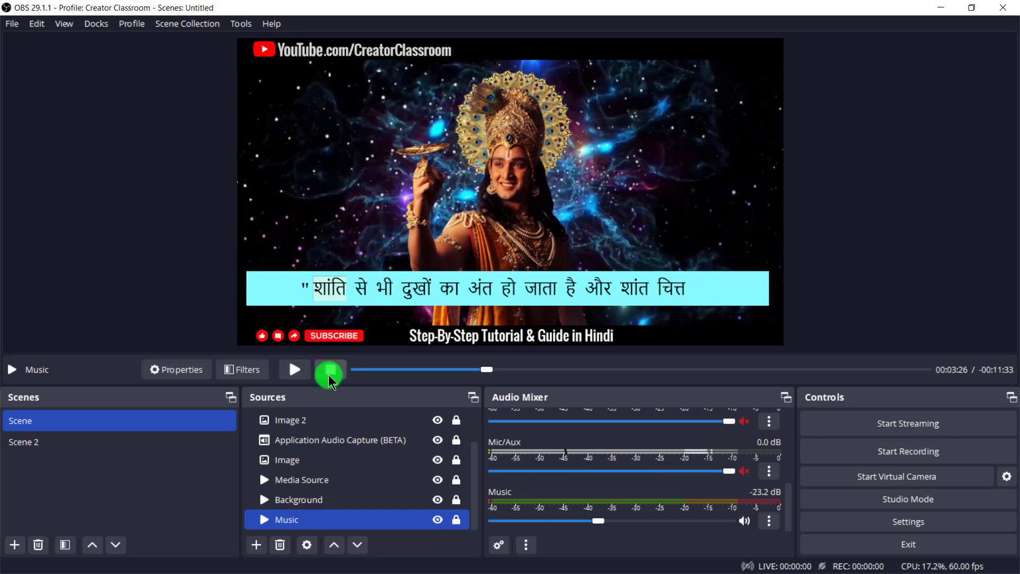
# Step: Set the Music source's audio monitoring to Monitor Only (mute output) in the advanced audio properties and close them
pyautogui.click(769, 522)
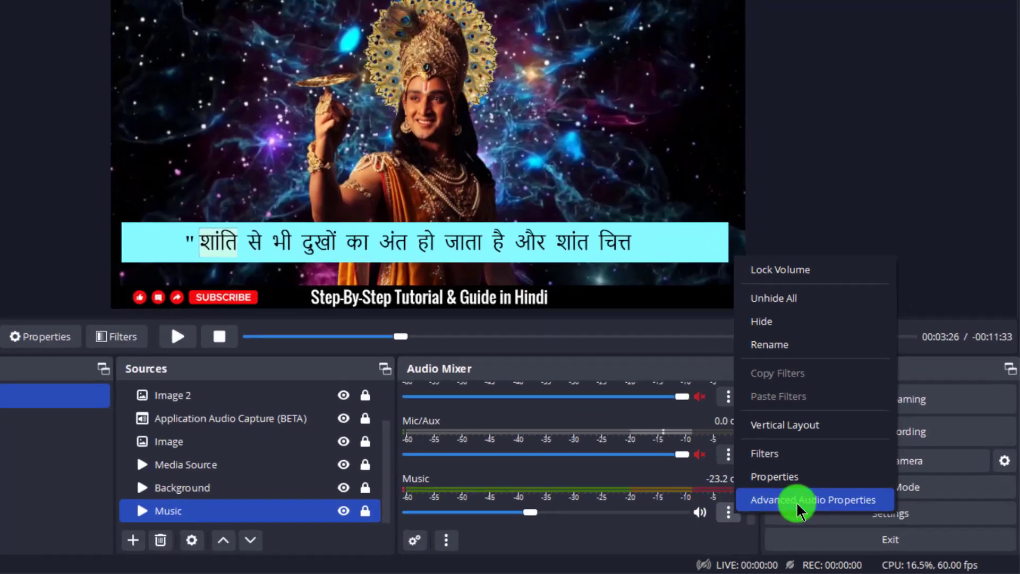
pyautogui.click(825, 511)
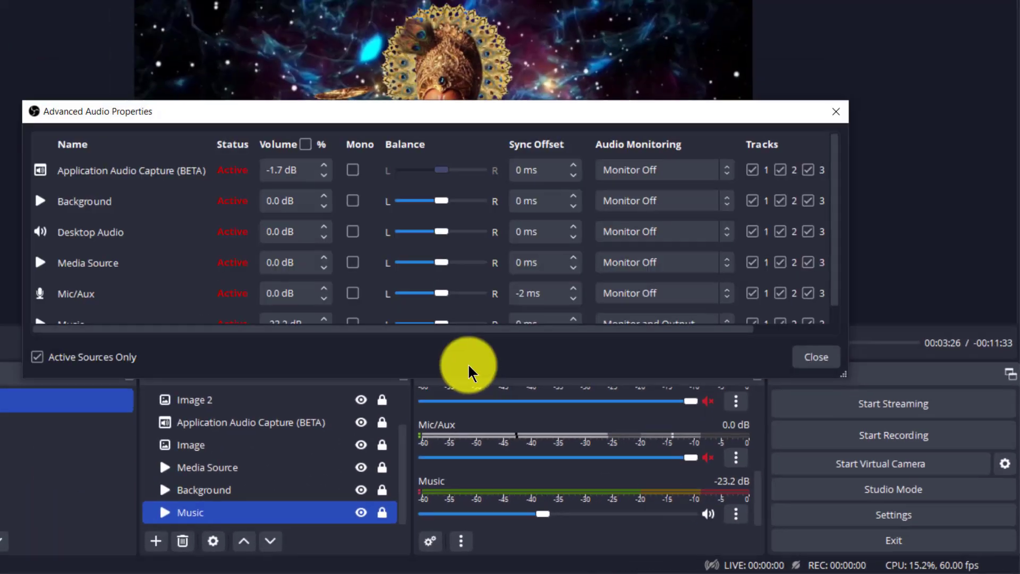
pyautogui.scroll(-2, 169, 333)
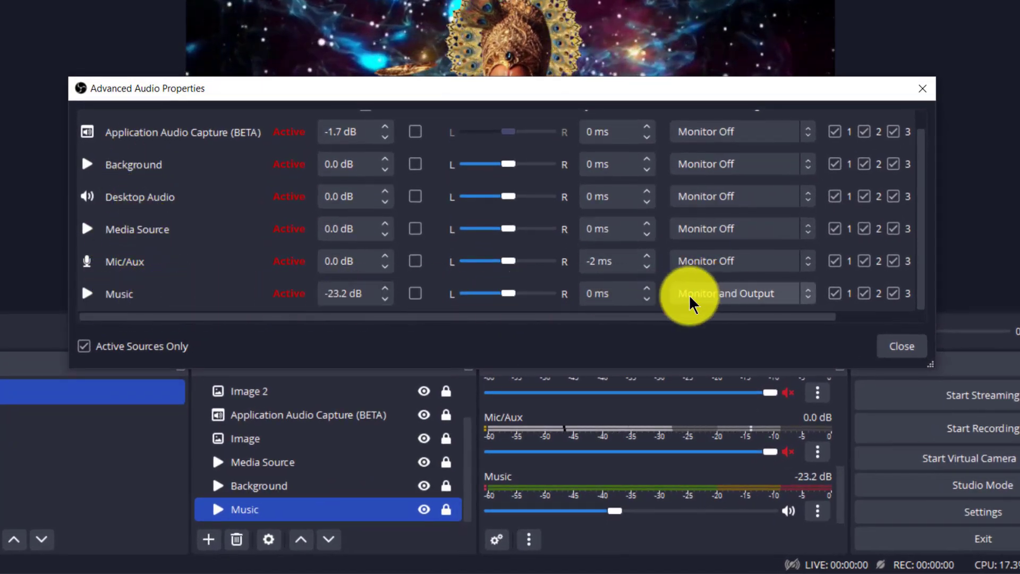
pyautogui.click(725, 299)
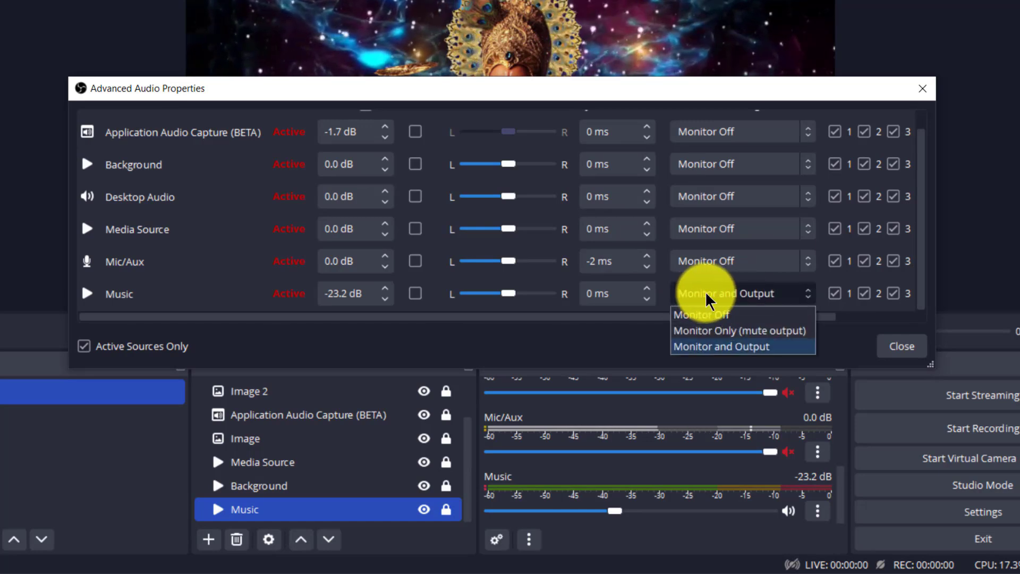
pyautogui.click(707, 313)
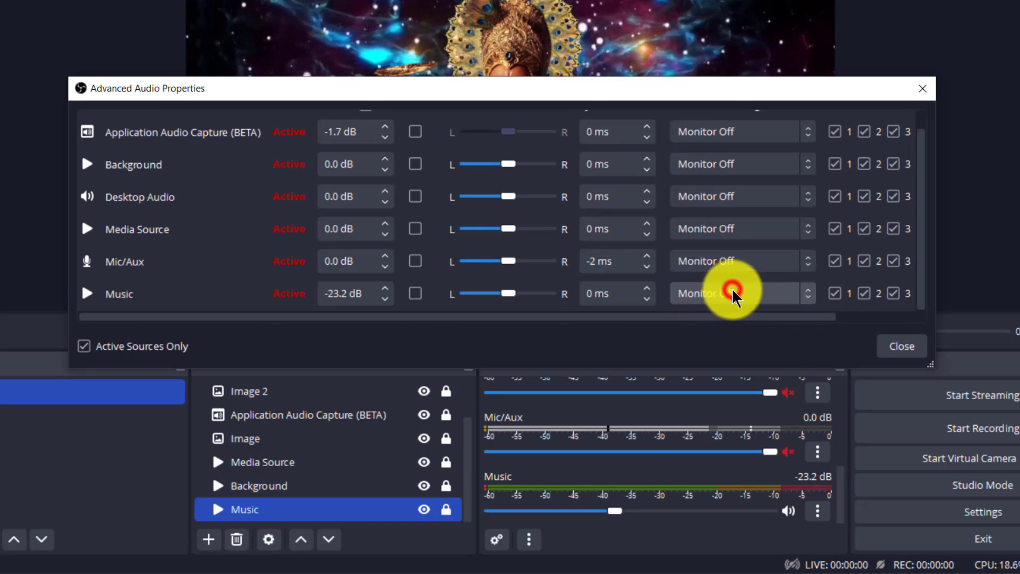
pyautogui.click(732, 288)
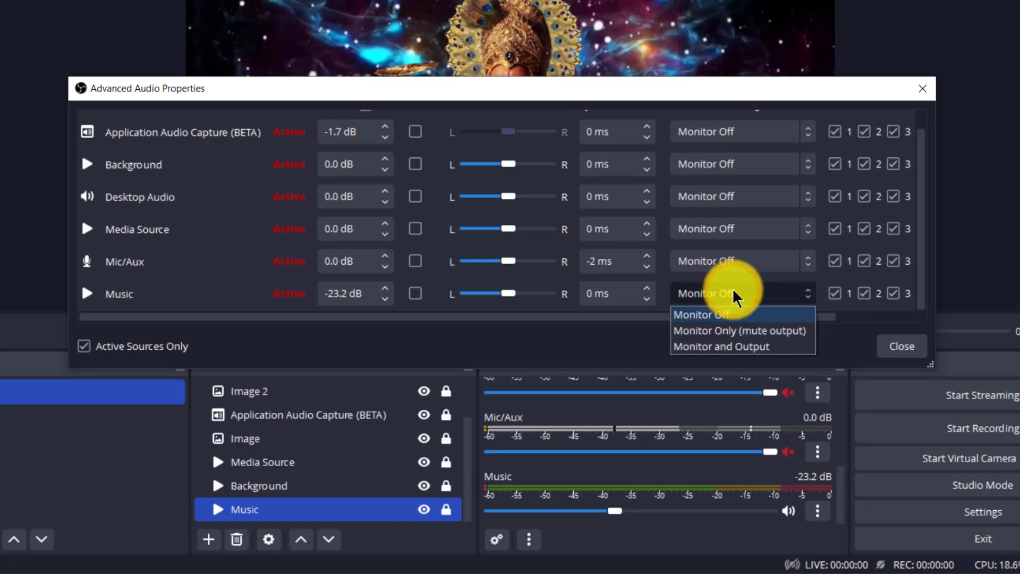
pyautogui.click(752, 330)
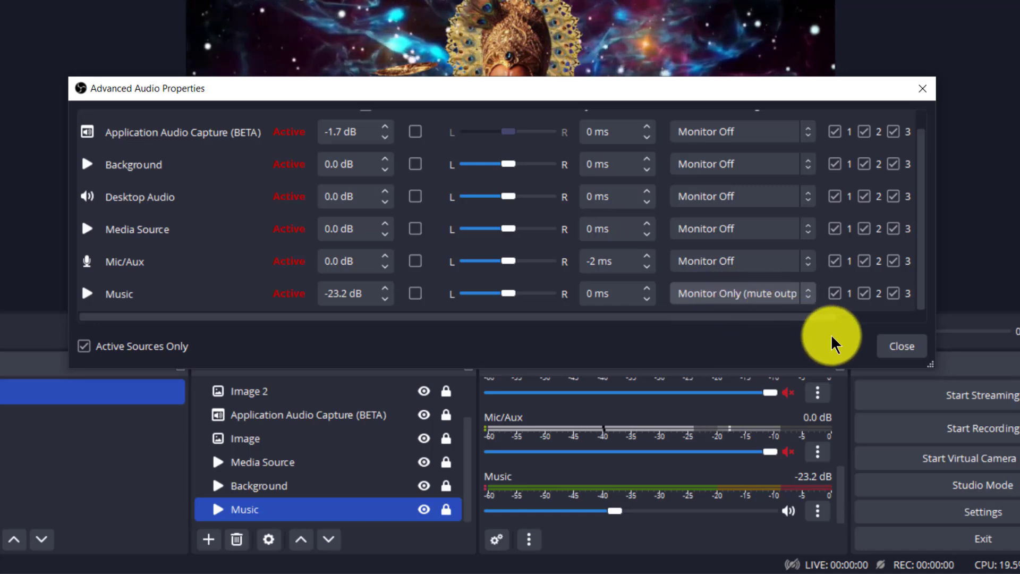
pyautogui.click(900, 347)
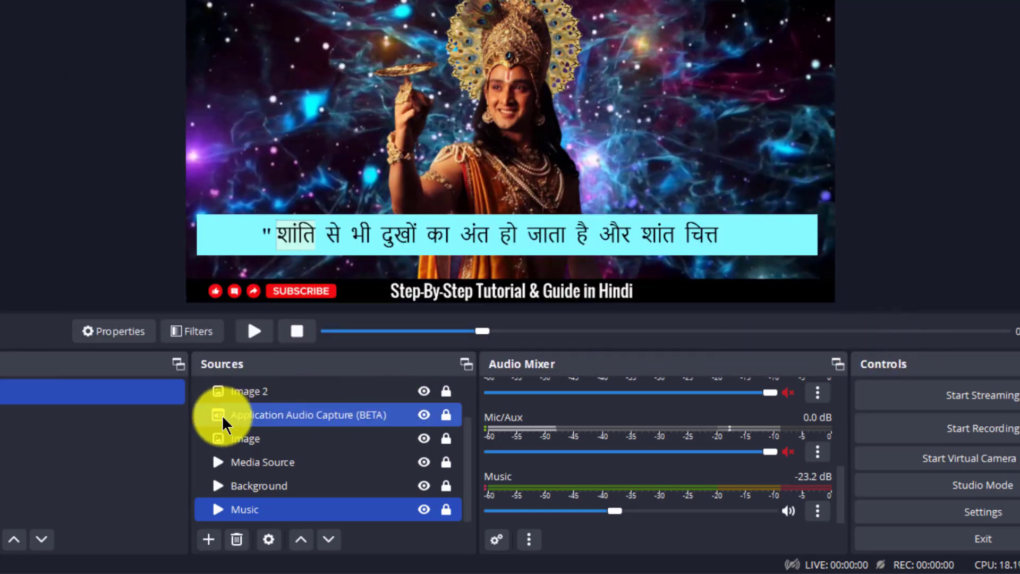
# Step: Play and pause the Music source twice to check its monitored sound
pyautogui.click(254, 331)
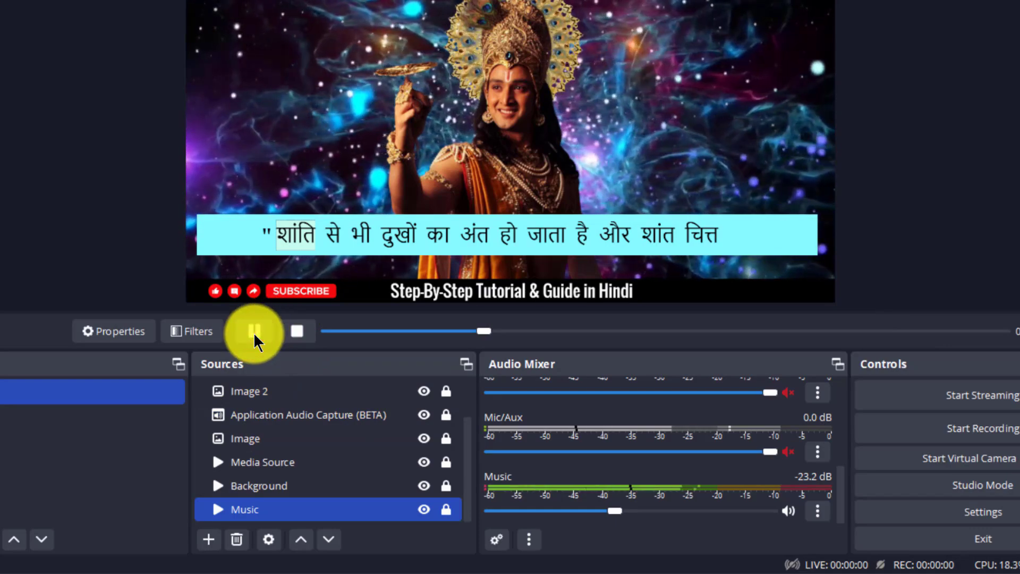
pyautogui.click(255, 331)
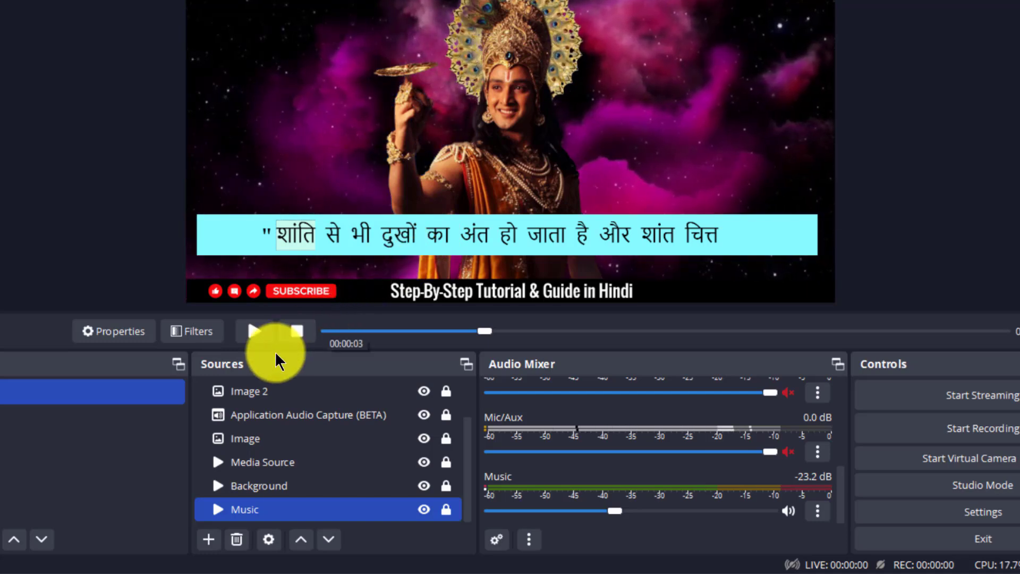
pyautogui.click(251, 331)
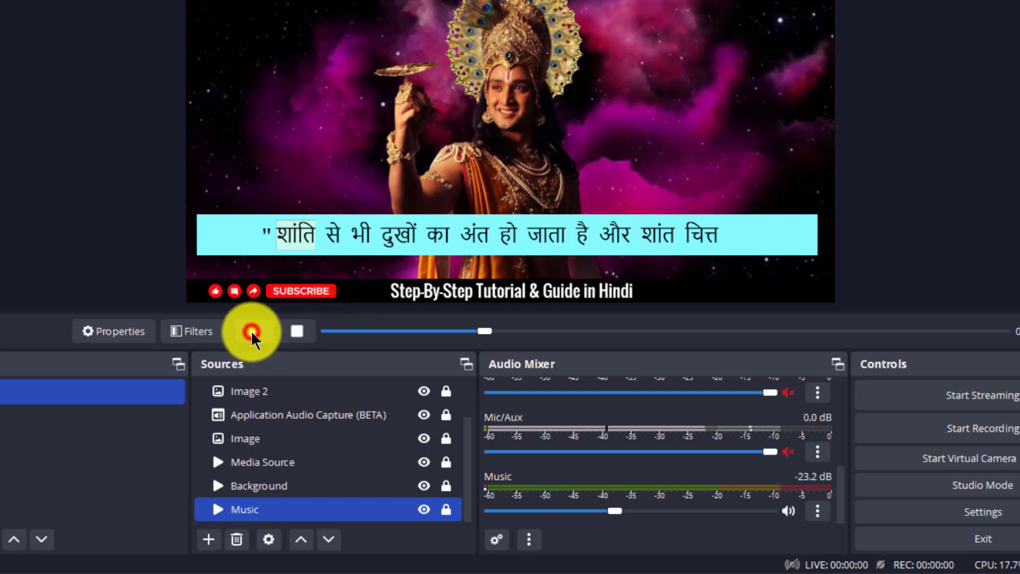
pyautogui.click(249, 330)
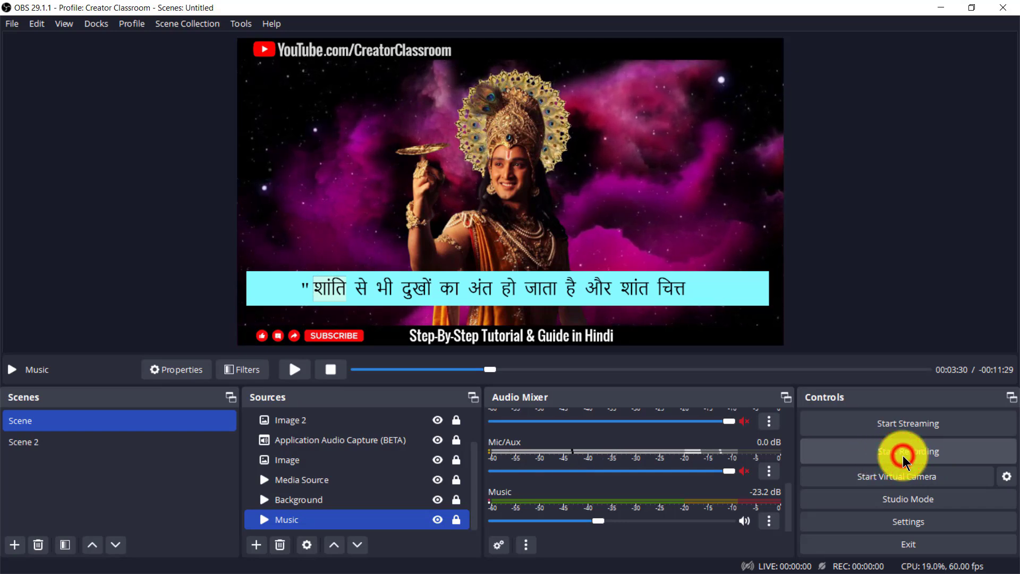
# Step: Start recording with the Music source playing, and start reading the Krishna 2 quotes aloud in the Immersive Reader in Edge
pyautogui.click(882, 462)
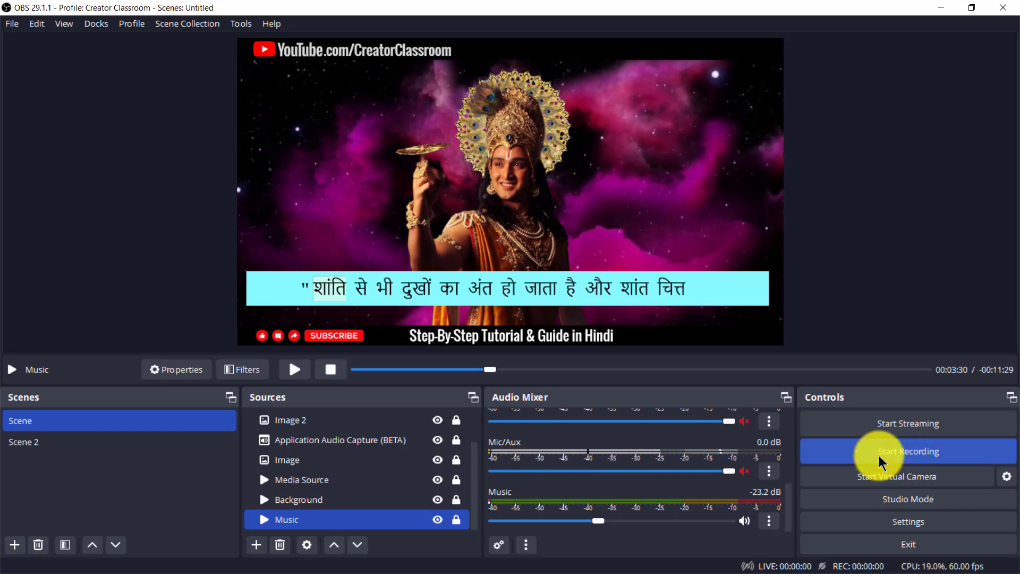
pyautogui.click(293, 372)
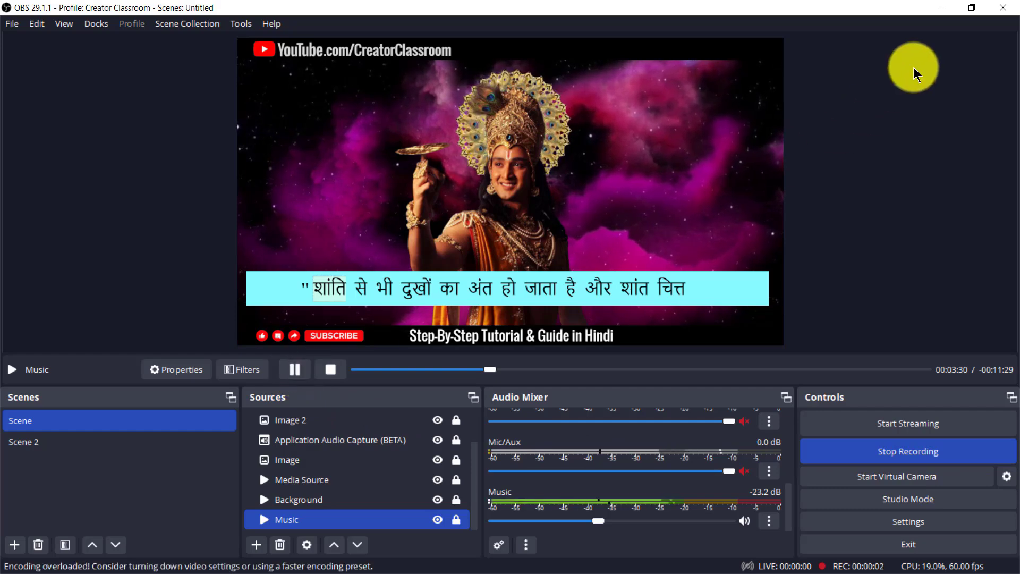
pyautogui.click(933, 9)
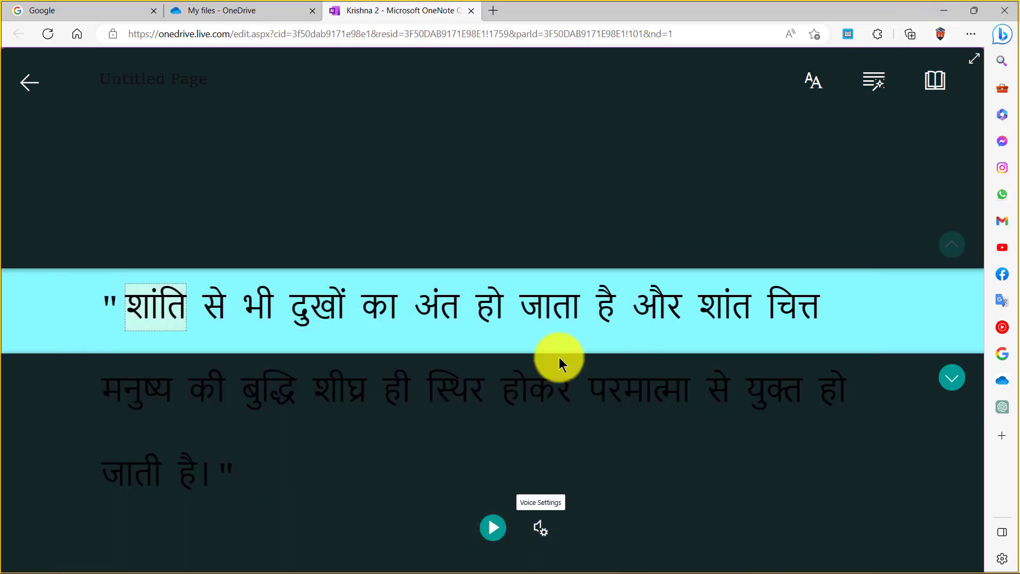
pyautogui.click(497, 532)
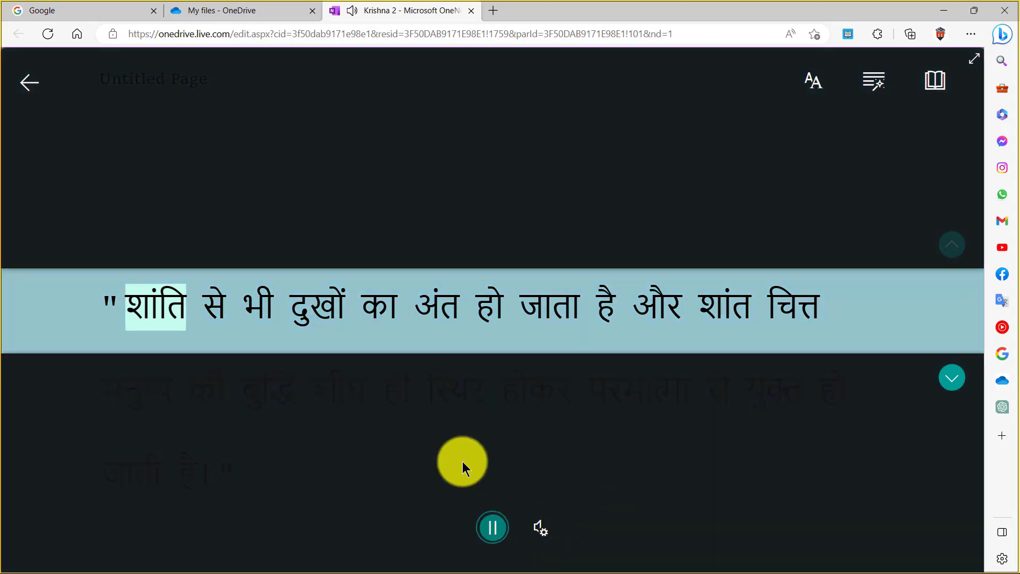
# Step: Switch to OBS Studio to check the running recording, and return to the Immersive Reader in Microsoft Edge
pyautogui.press('super')
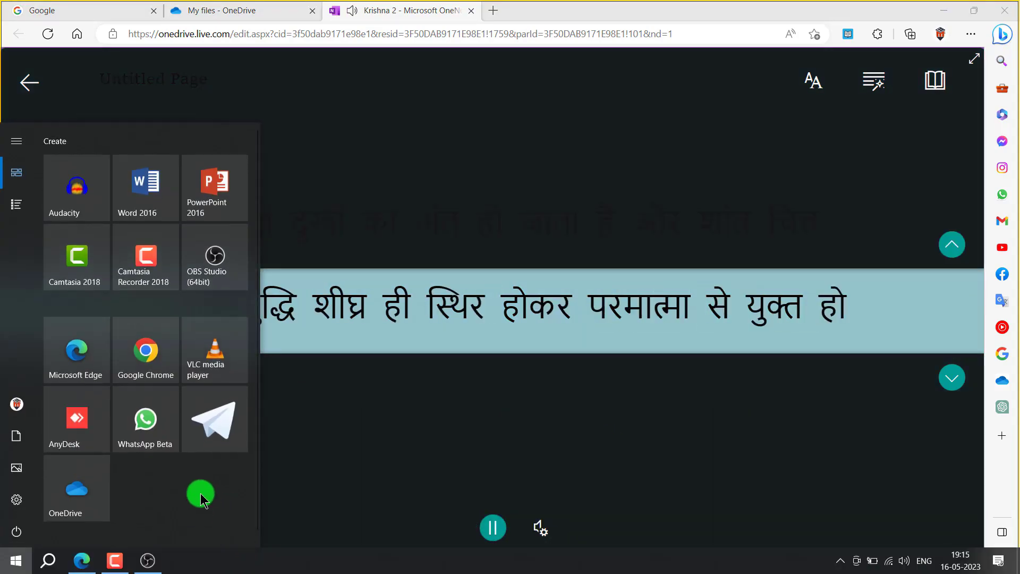
pyautogui.click(144, 560)
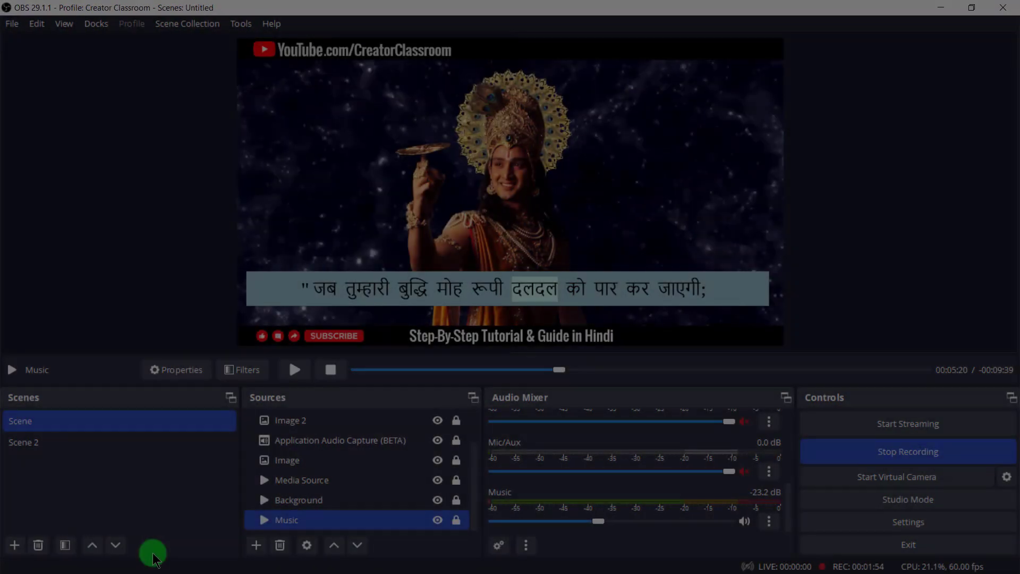
pyautogui.hotkey('alt', 'Tab')
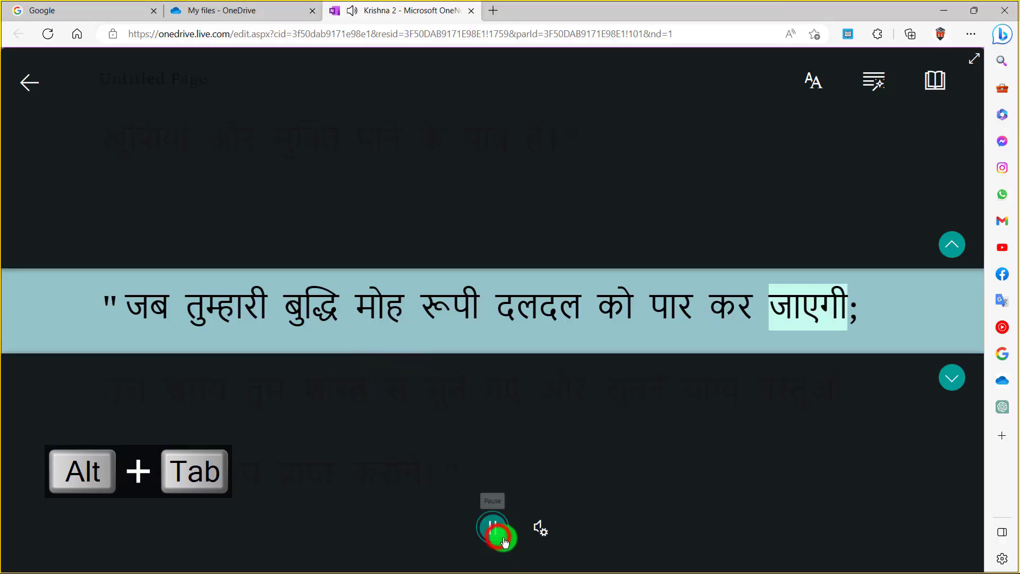
# Step: Pause the Krishna 2 read-aloud in the Immersive Reader and switch to OBS Studio
pyautogui.click(503, 540)
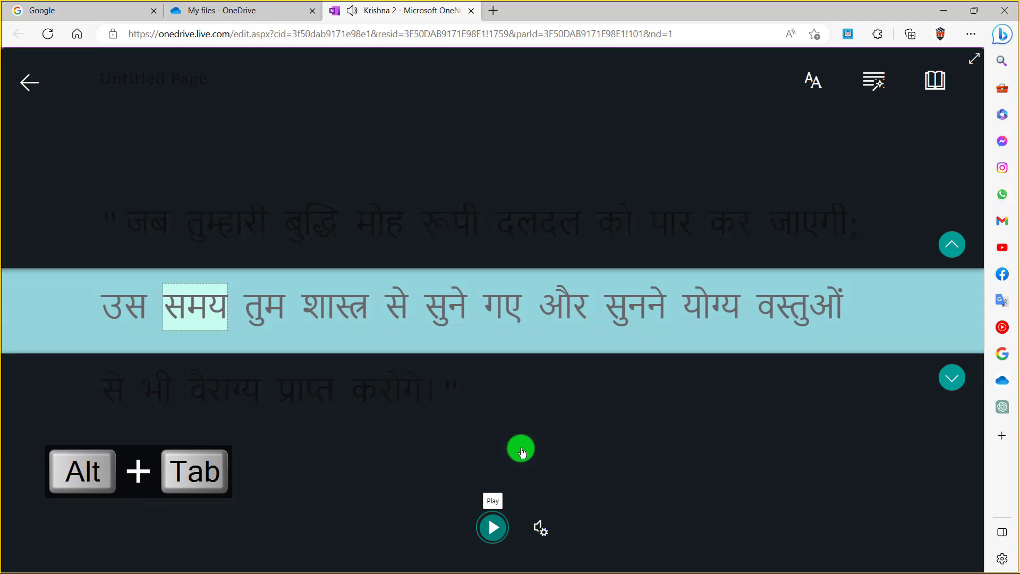
pyautogui.hotkey('alt', 'Tab')
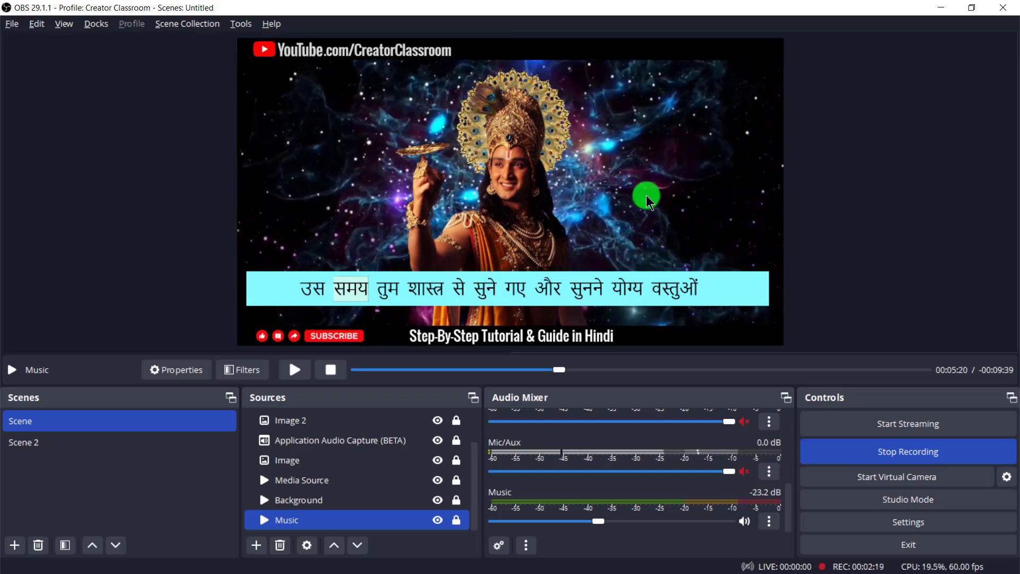
pyautogui.hotkey('alt', 'Tab')
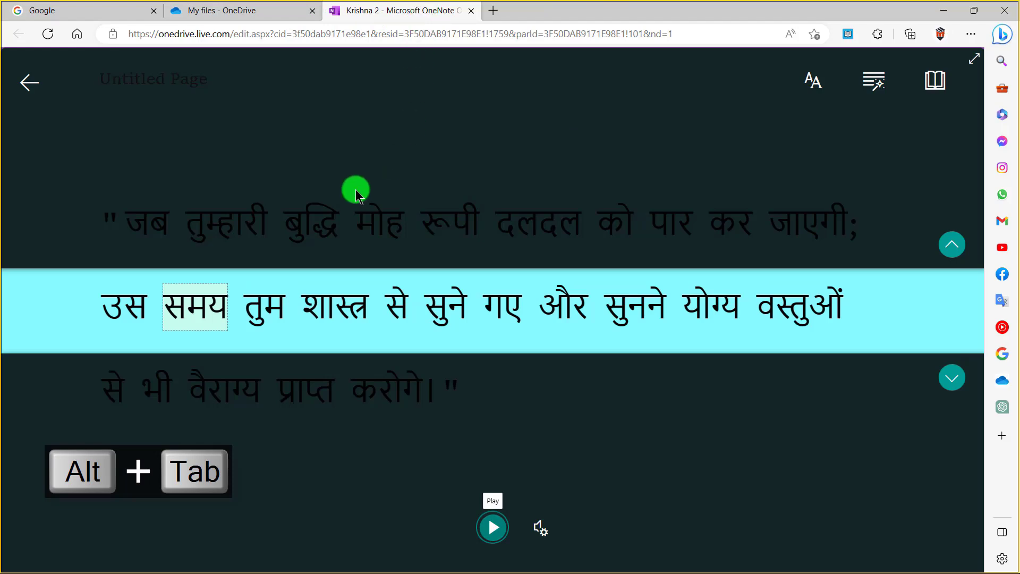
pyautogui.hotkey('alt', 'Tab')
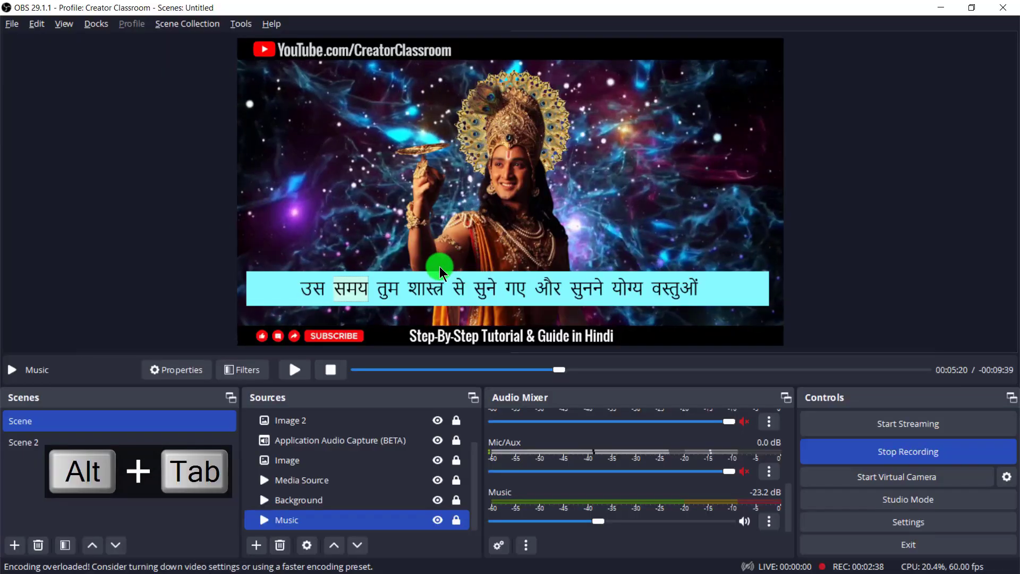
# Step: Choose the Krishna 2 OneNote window in Microsoft Edge as the Script source's captured window and confirm its properties
pyautogui.scroll(1, 299, 478)
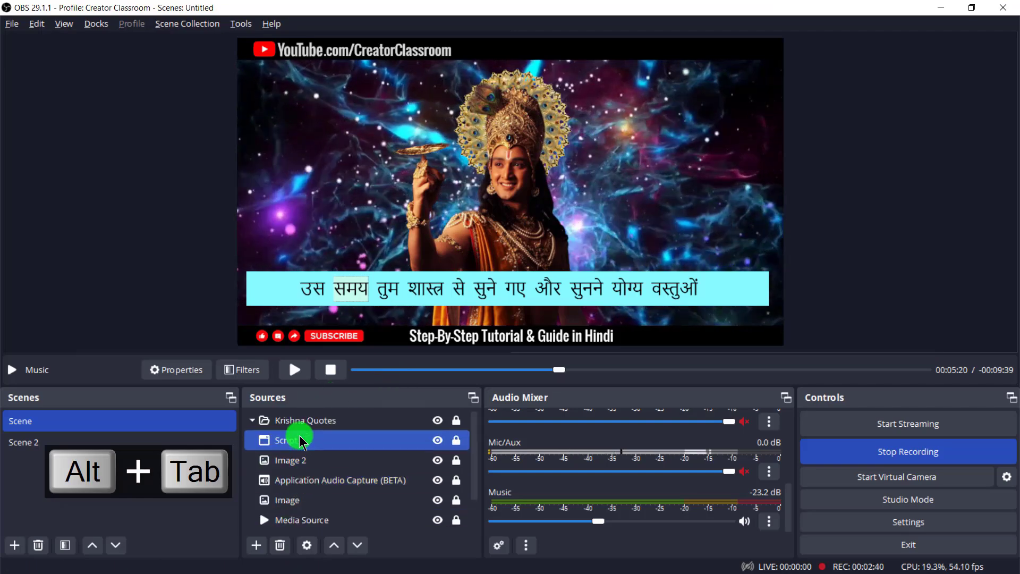
pyautogui.click(335, 440)
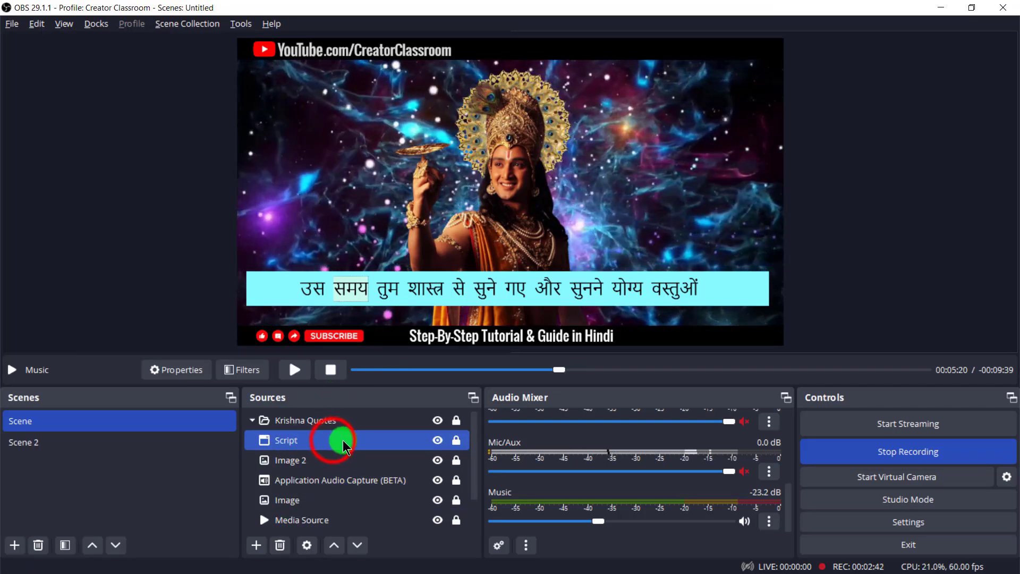
pyautogui.doubleClick(343, 445)
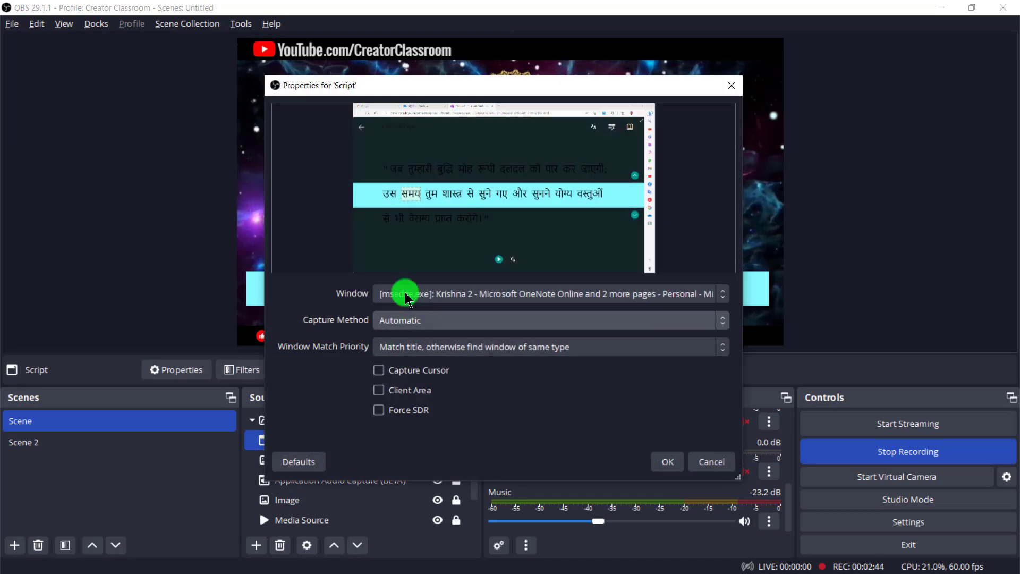
pyautogui.click(492, 293)
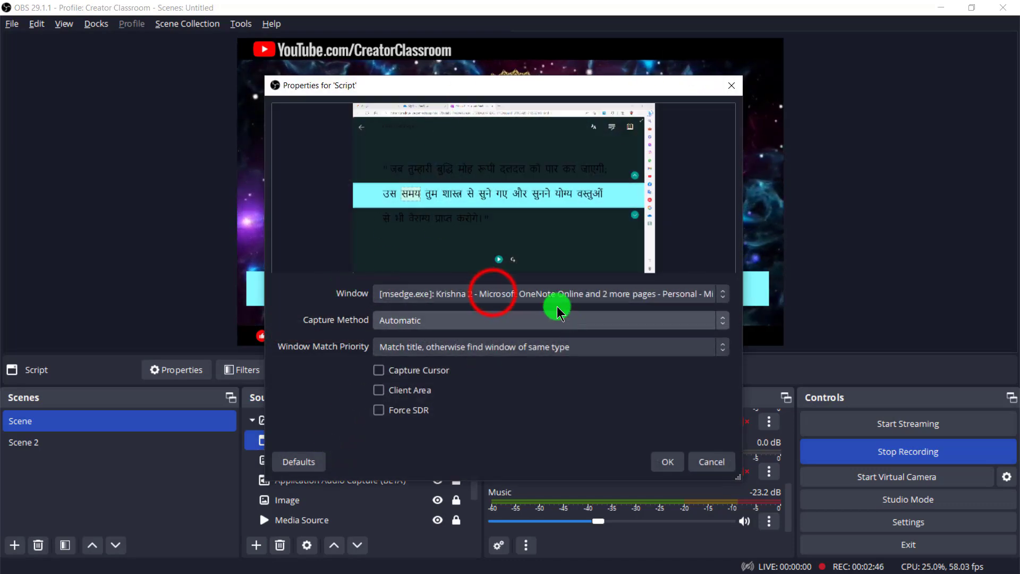
pyautogui.click(490, 292)
pyautogui.click(444, 316)
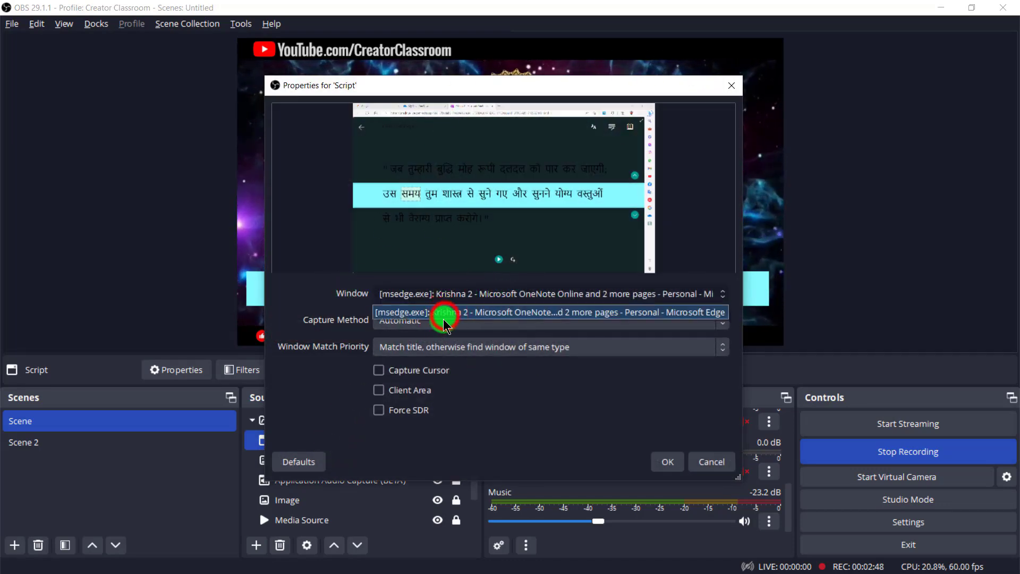
pyautogui.click(467, 292)
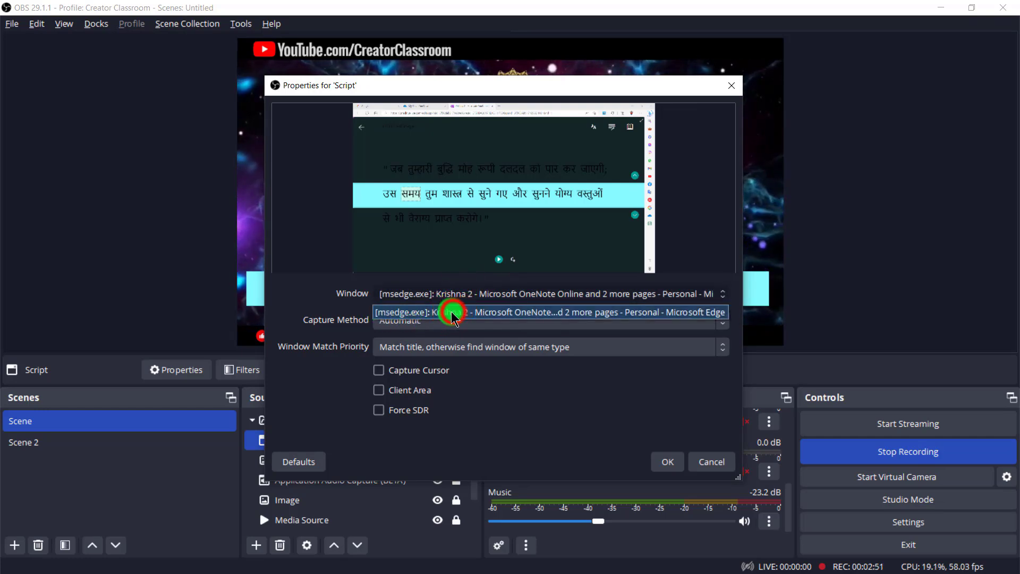
pyautogui.click(455, 314)
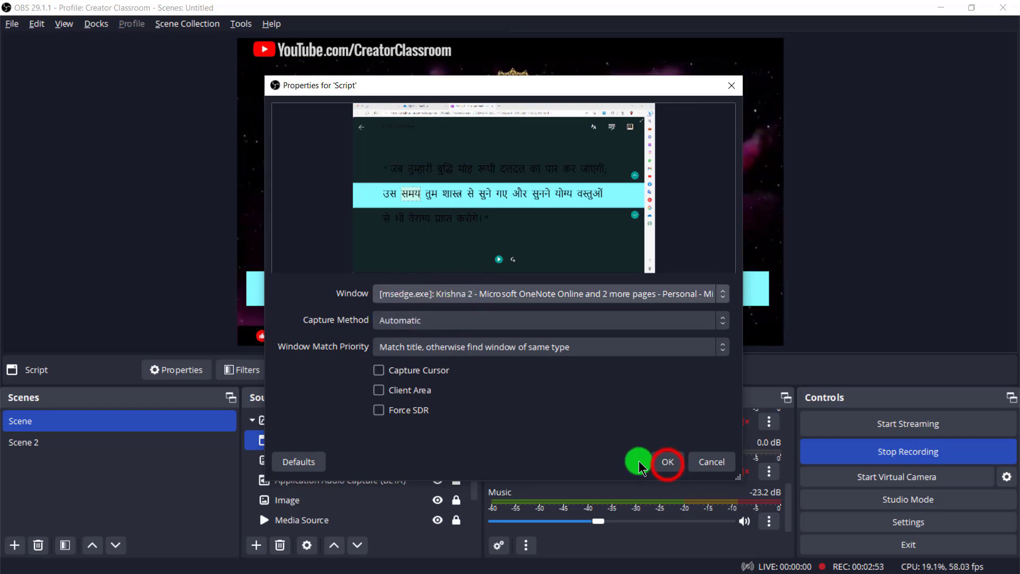
pyautogui.click(667, 464)
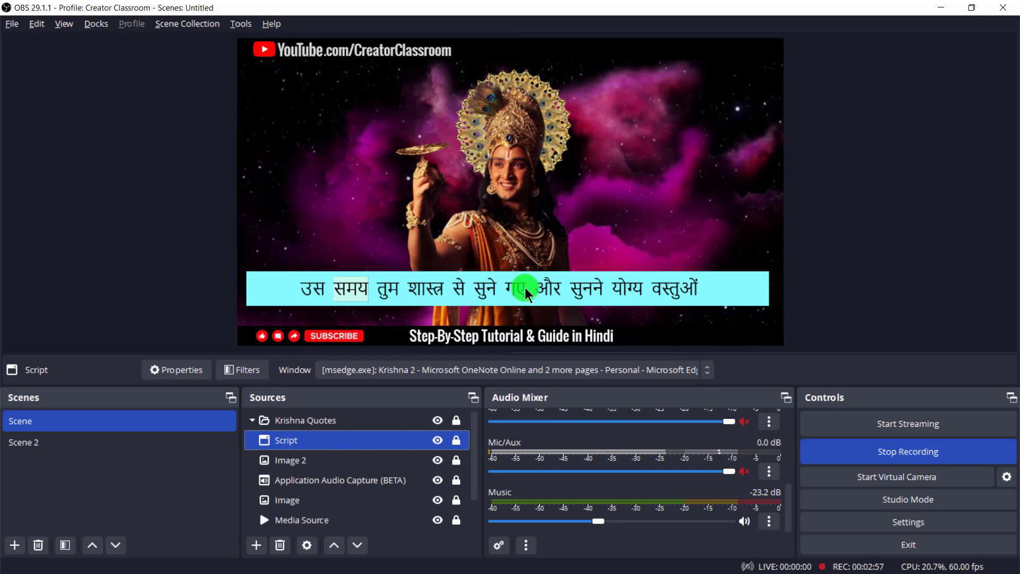
# Step: Select Monitor Only (mute output) as the Music source's audio monitoring in the advanced audio properties and close them
pyautogui.click(772, 525)
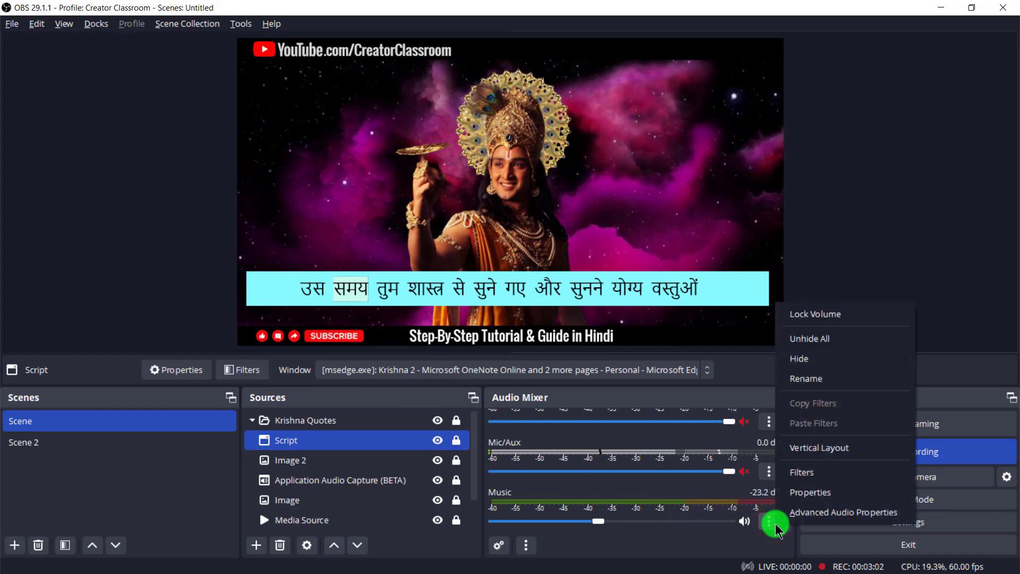
pyautogui.click(829, 515)
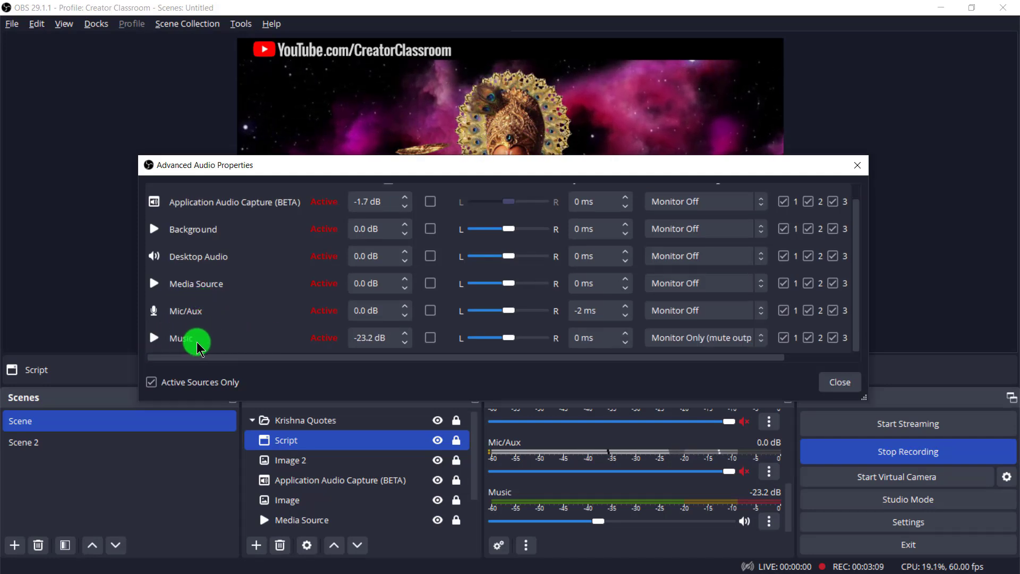
pyautogui.click(700, 344)
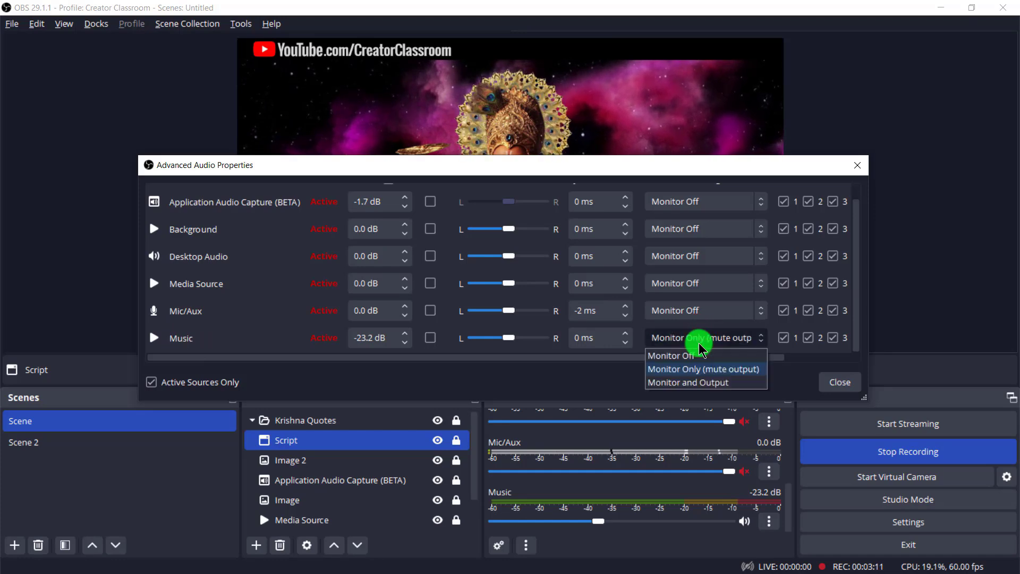
pyautogui.click(681, 375)
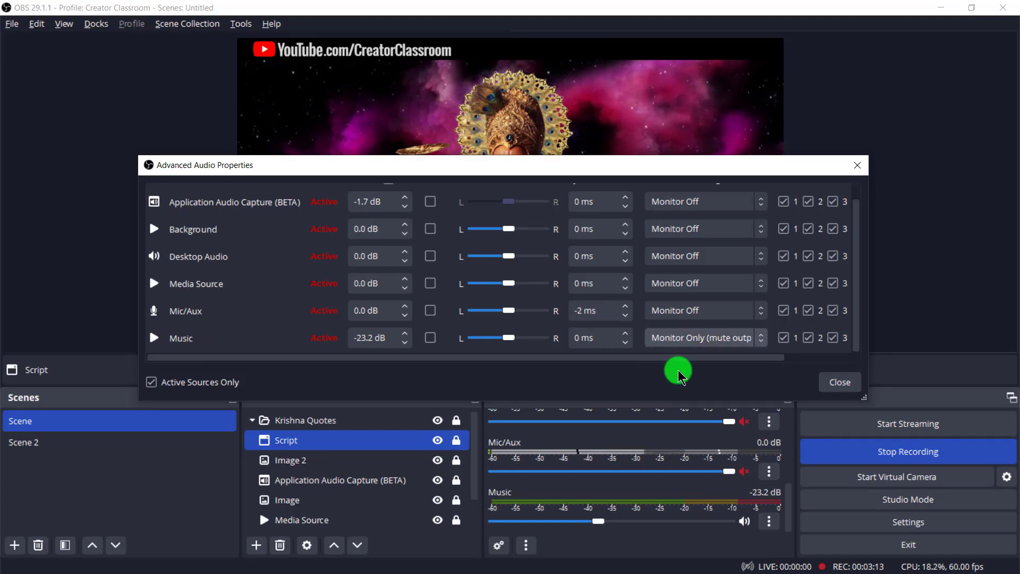
pyautogui.keyDown('ctrl'); pyautogui.click(319, 520); pyautogui.keyUp('ctrl')
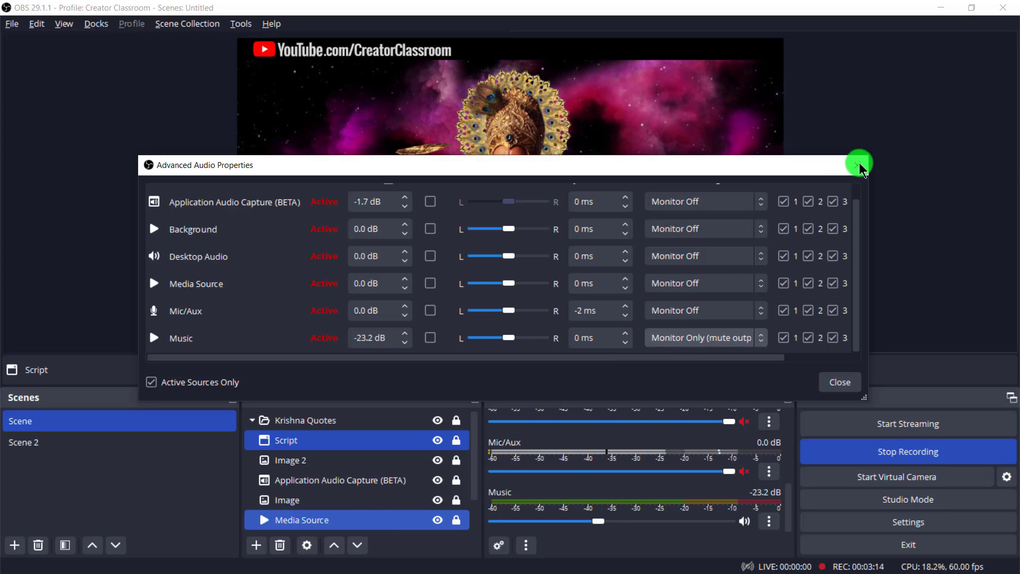
pyautogui.click(828, 383)
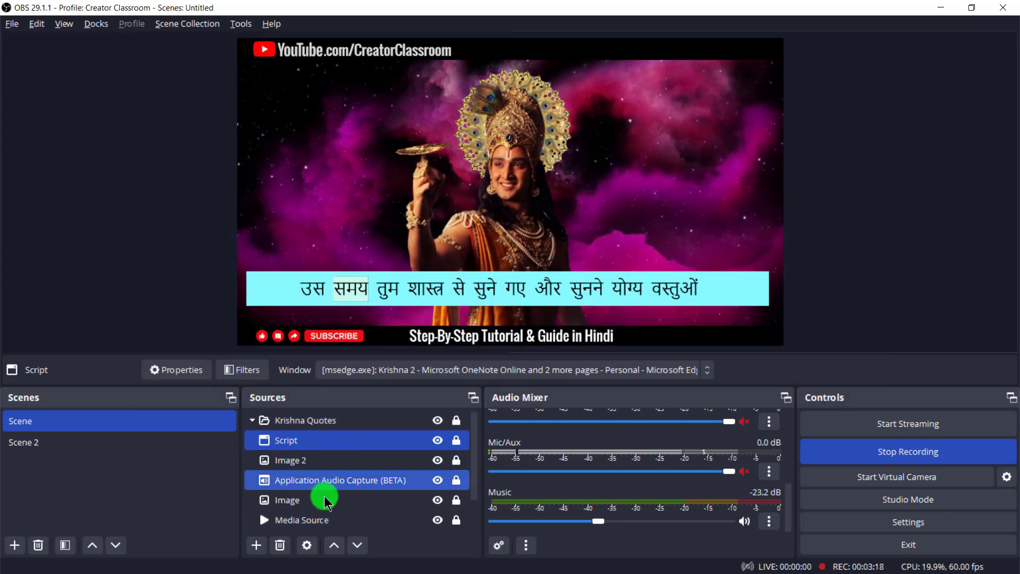
# Step: Select the Music source and briefly play and pause it to check its sound
pyautogui.scroll(-1, 292, 524)
pyautogui.click(291, 523)
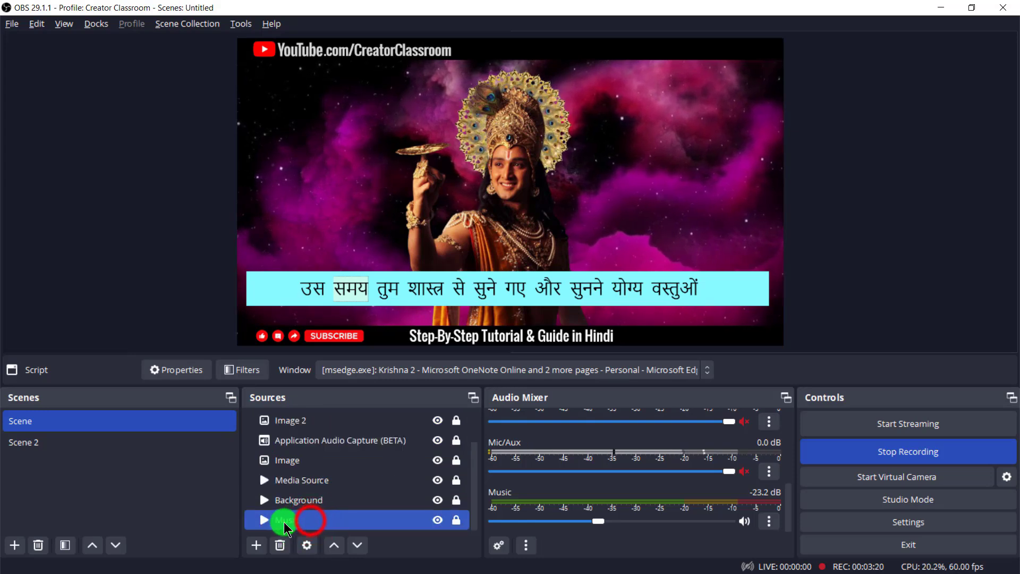
pyautogui.click(294, 371)
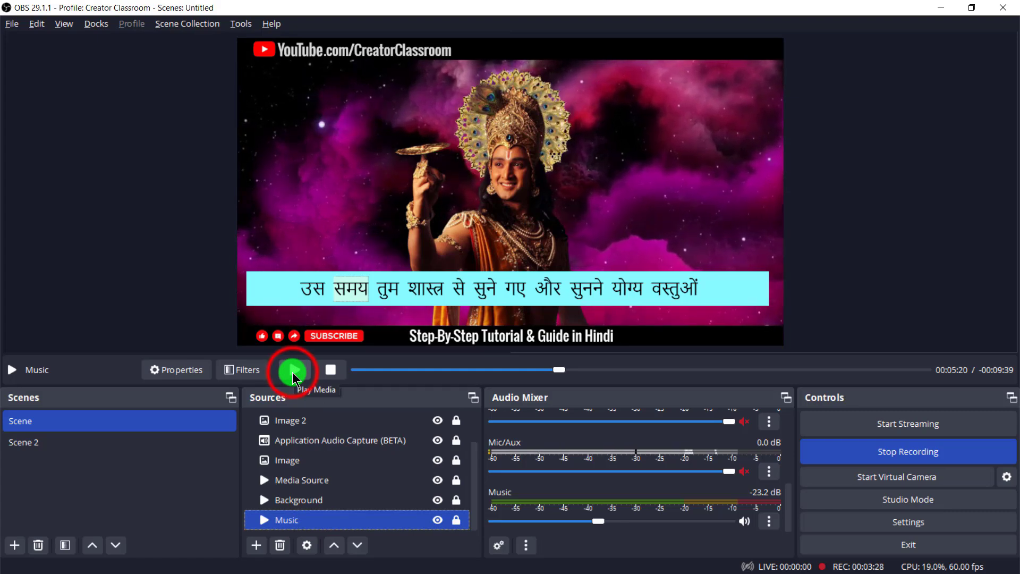
pyautogui.click(292, 374)
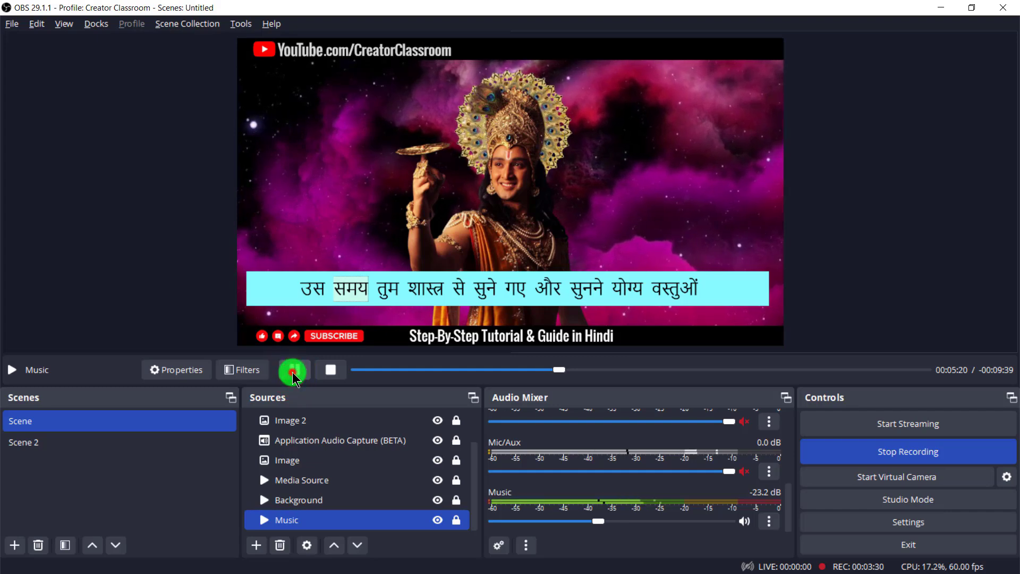
pyautogui.click(293, 373)
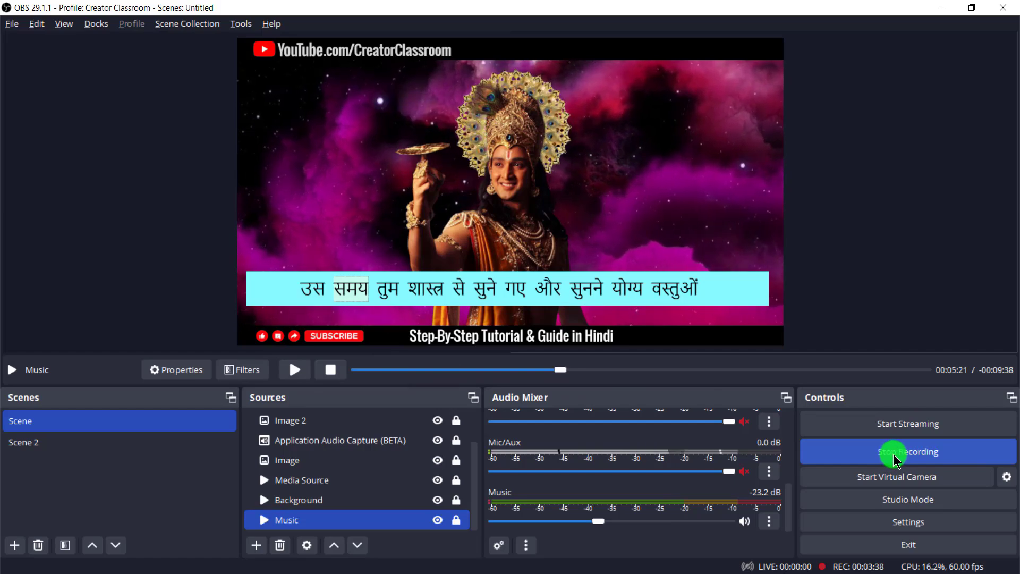
# Step: Resume reading the Krishna 2 quotes aloud in the Immersive Reader in Microsoft Edge, and return to OBS Studio
pyautogui.hotkey('alt', 'Tab')
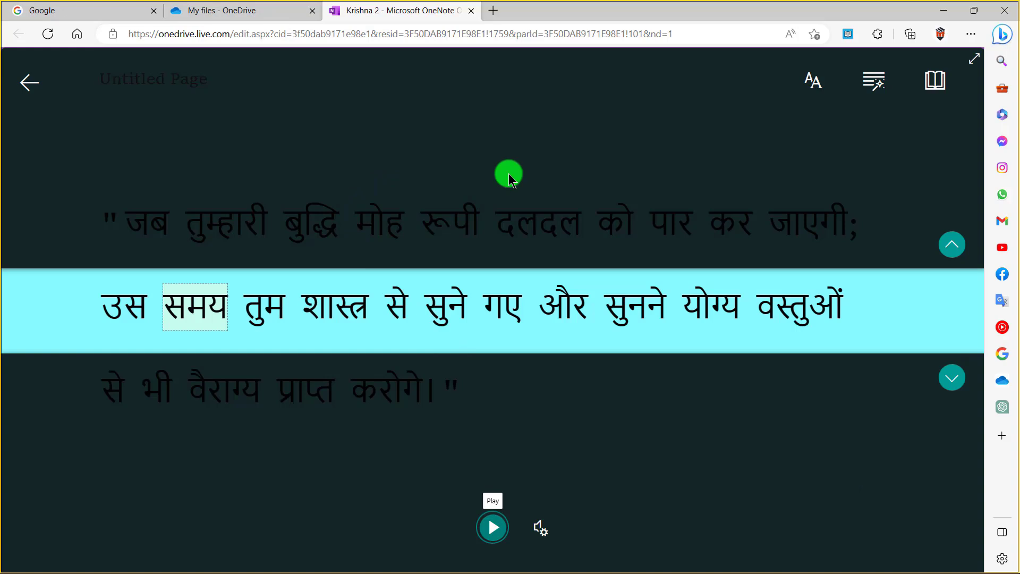
pyautogui.click(494, 534)
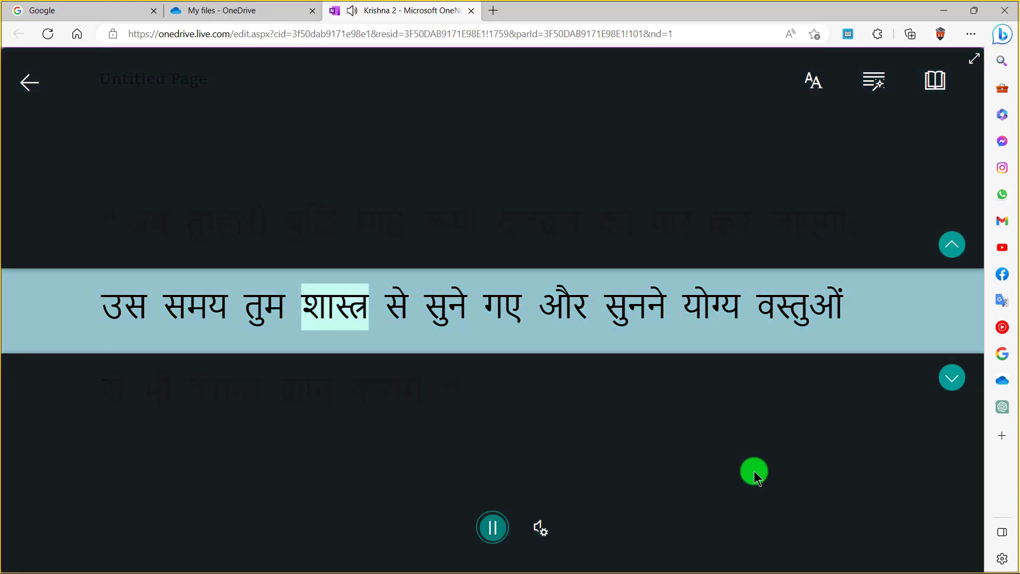
pyautogui.hotkey('alt', 'Tab')
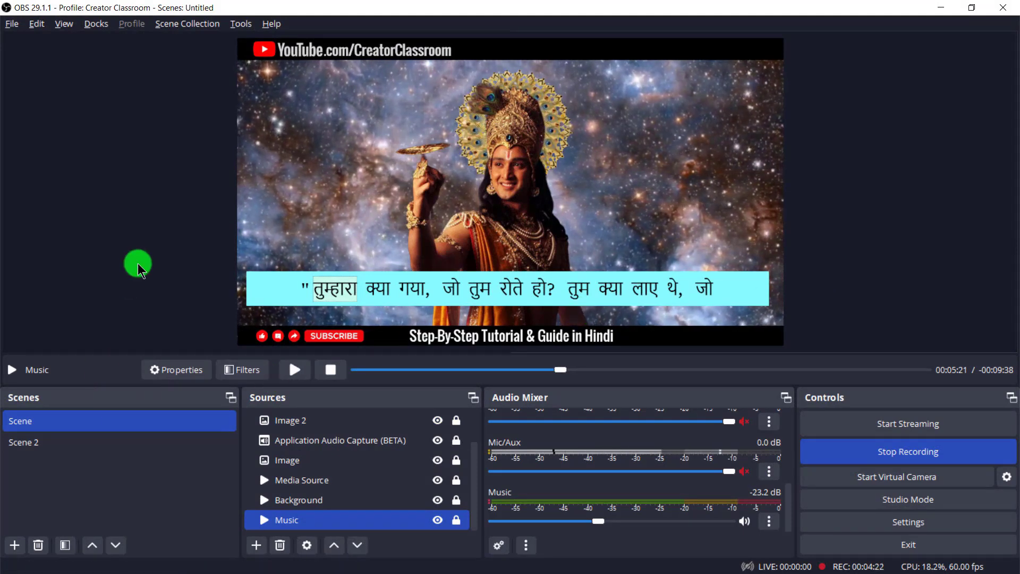
# Step: Hide the Image 2 overlay with the channel banner in the scene and show it again
pyautogui.click(439, 421)
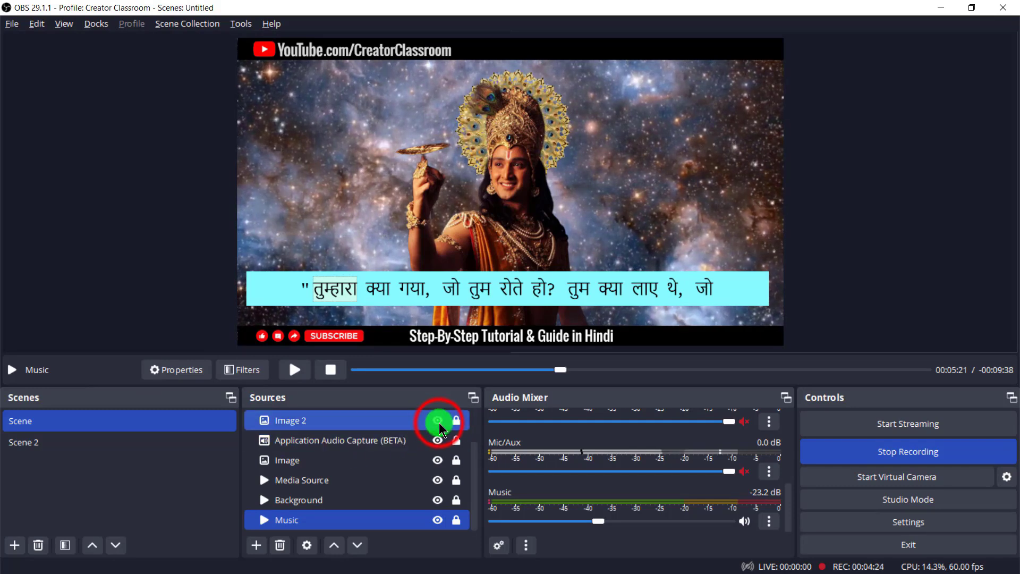
pyautogui.click(437, 422)
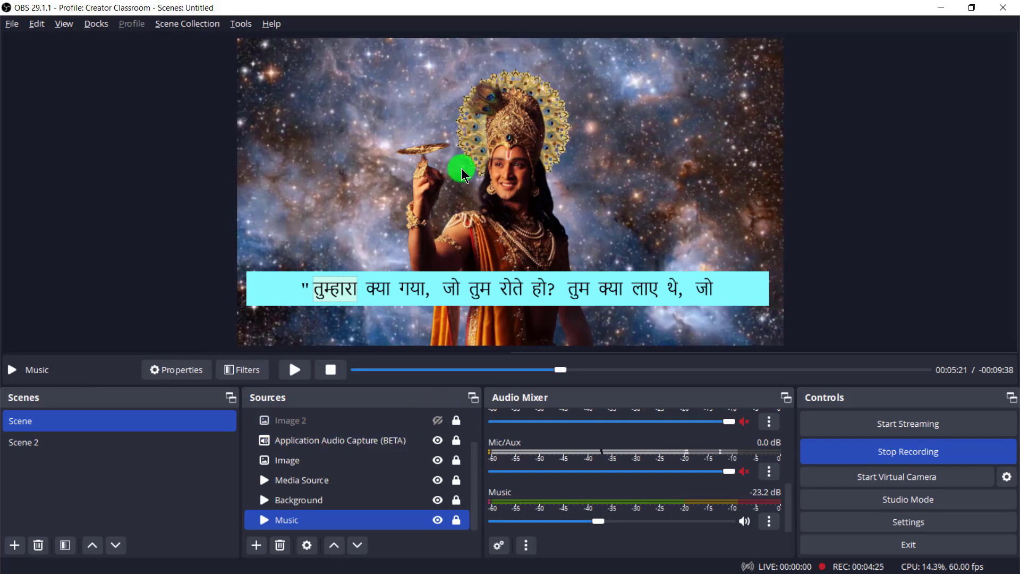
pyautogui.click(418, 480)
pyautogui.press('Up')
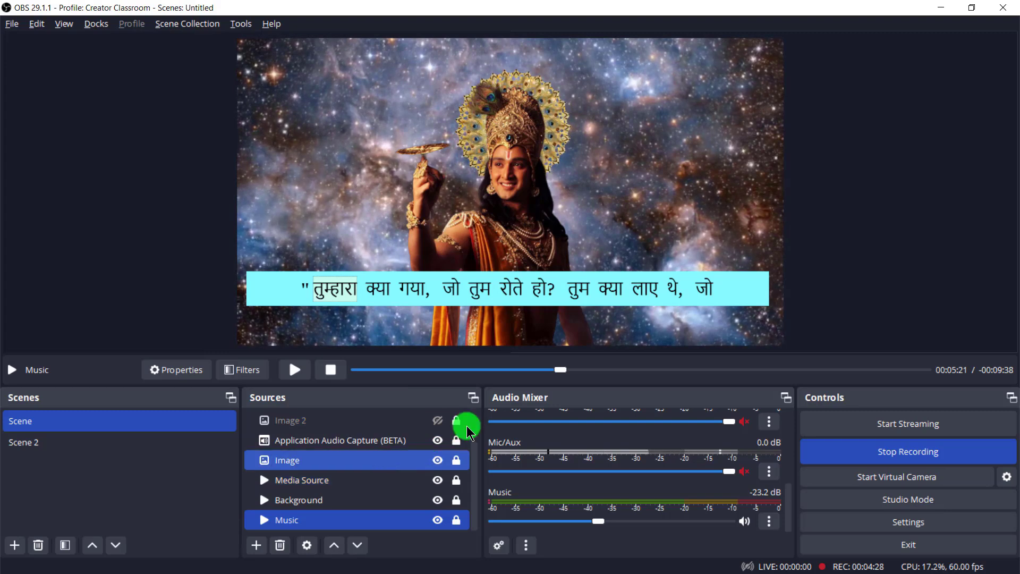
pyautogui.click(436, 419)
pyautogui.click(438, 420)
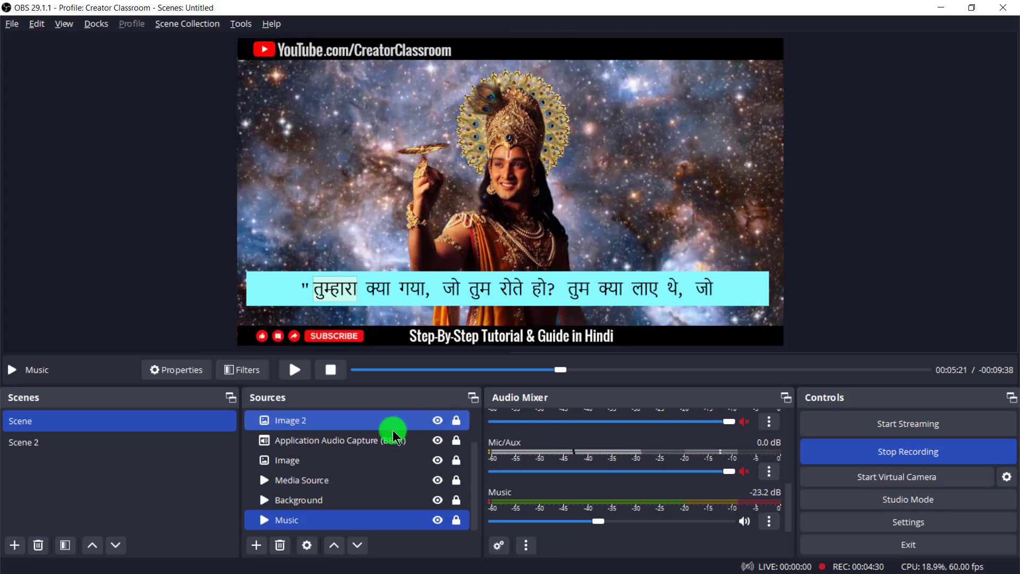
# Step: Collapse the Krishna Quotes source group and stop the recording
pyautogui.click(396, 437)
pyautogui.click(304, 464)
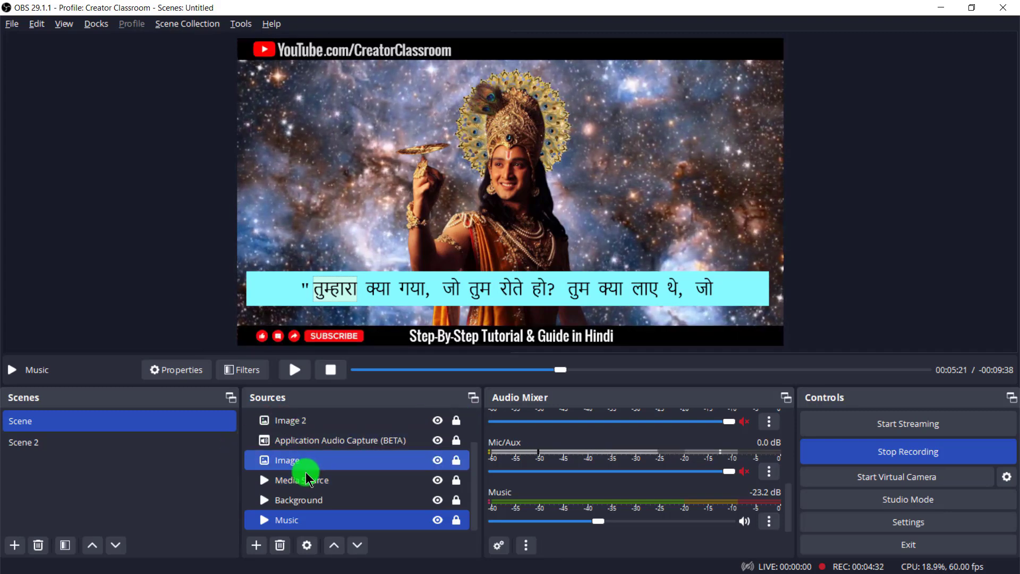
pyautogui.scroll(1, 307, 473)
pyautogui.click(318, 442)
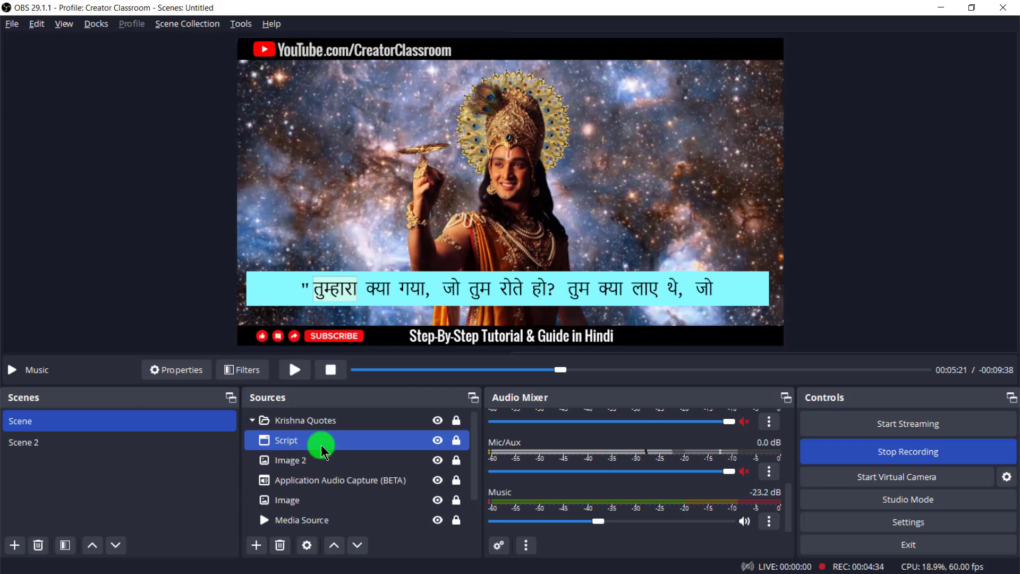
pyautogui.click(248, 426)
pyautogui.click(252, 421)
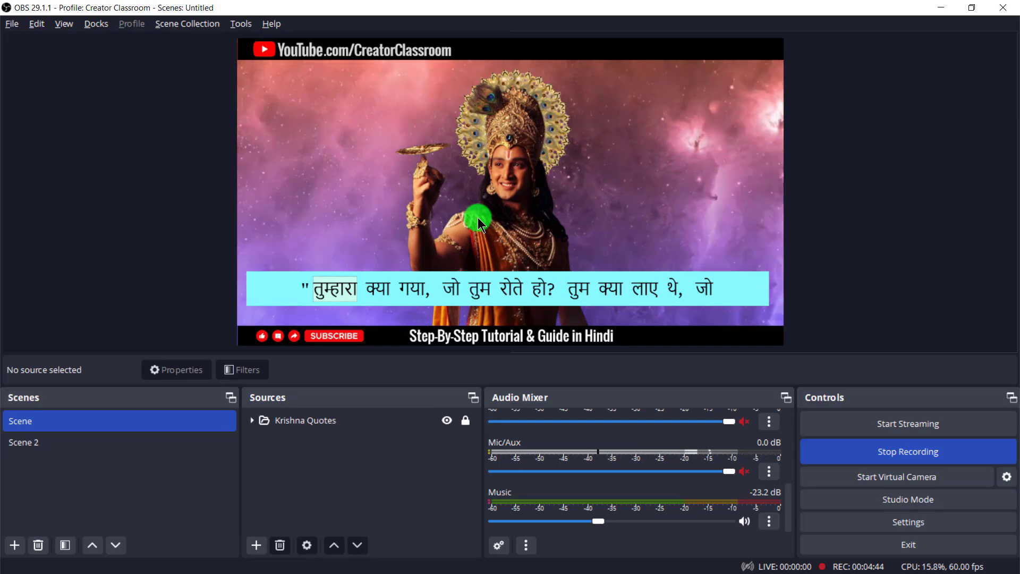
pyautogui.click(888, 453)
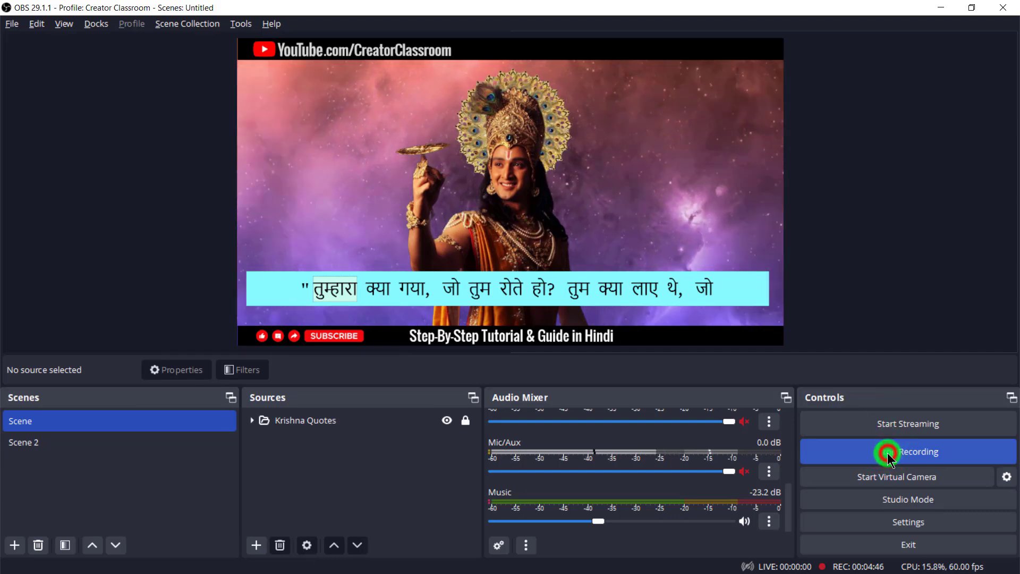
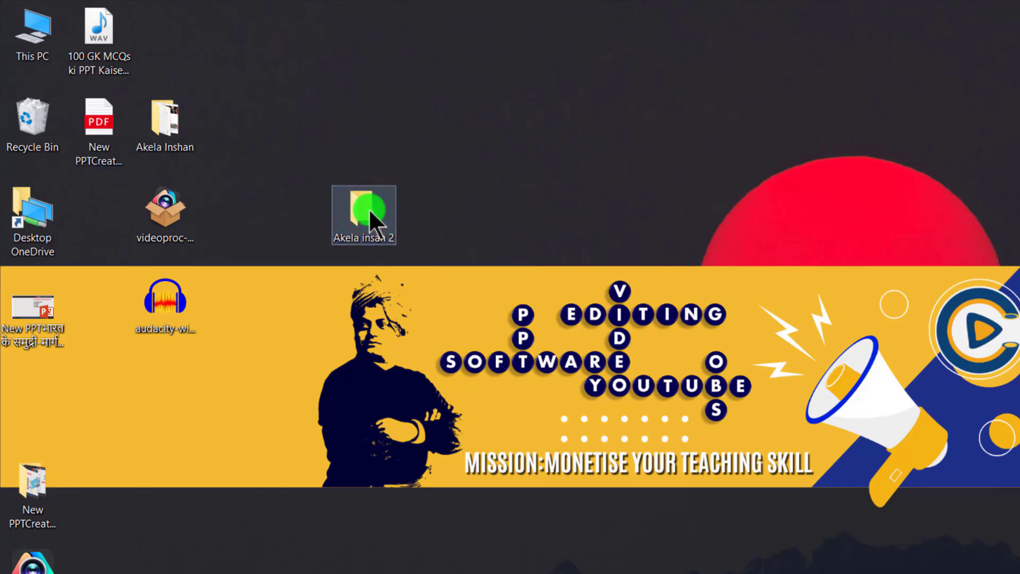
# Step: Create a new Microsoft Word document named Script in the Akela insan 2 folder on the desktop
pyautogui.doubleClick(369, 208)
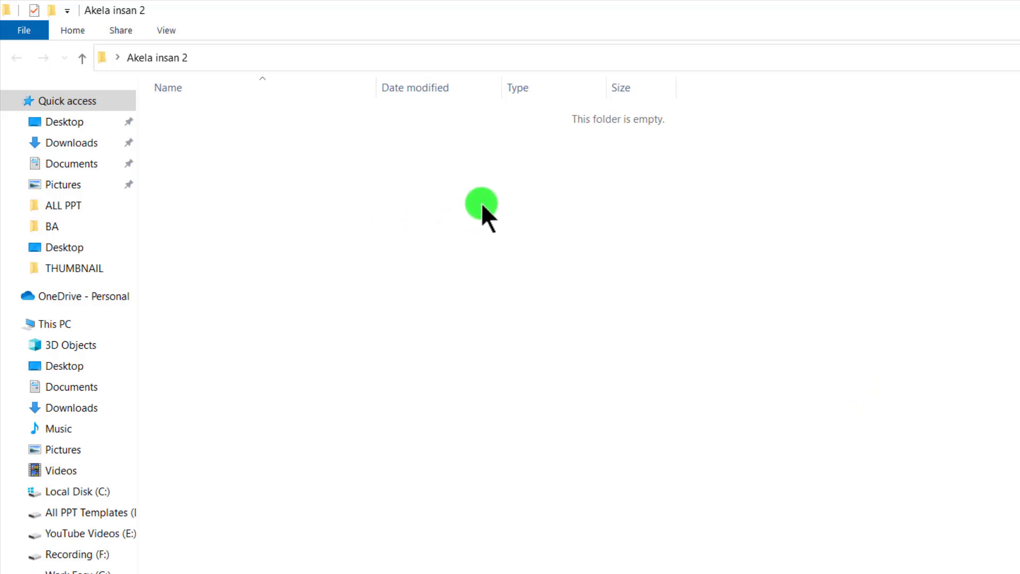
pyautogui.rightClick(441, 196)
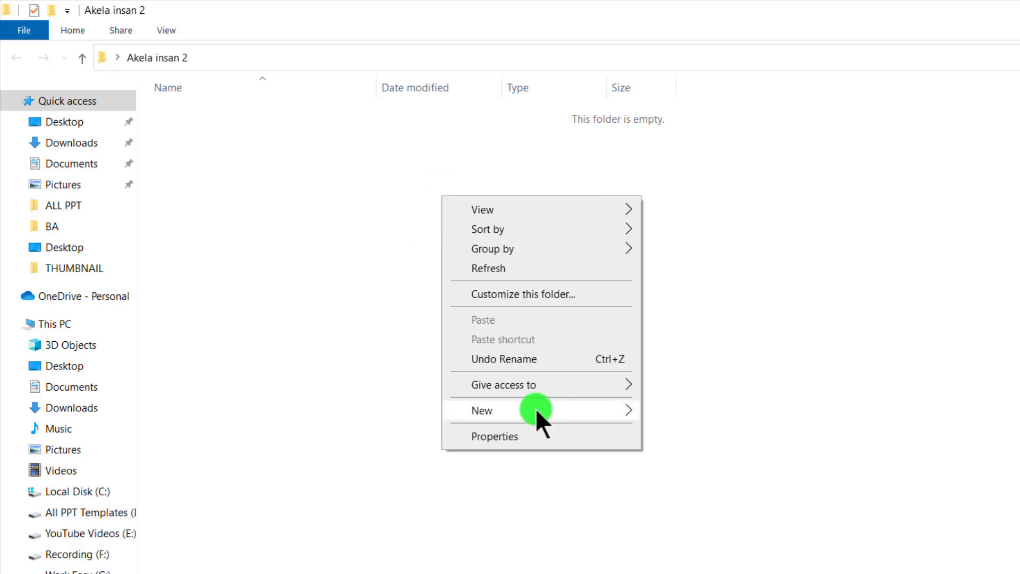
pyautogui.moveTo(478, 411)
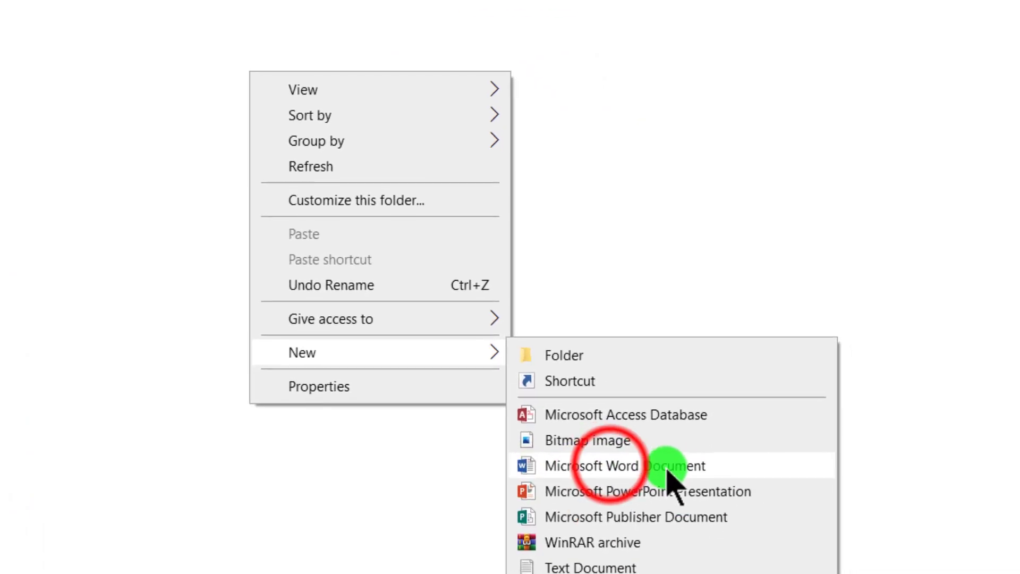
pyautogui.click(667, 470)
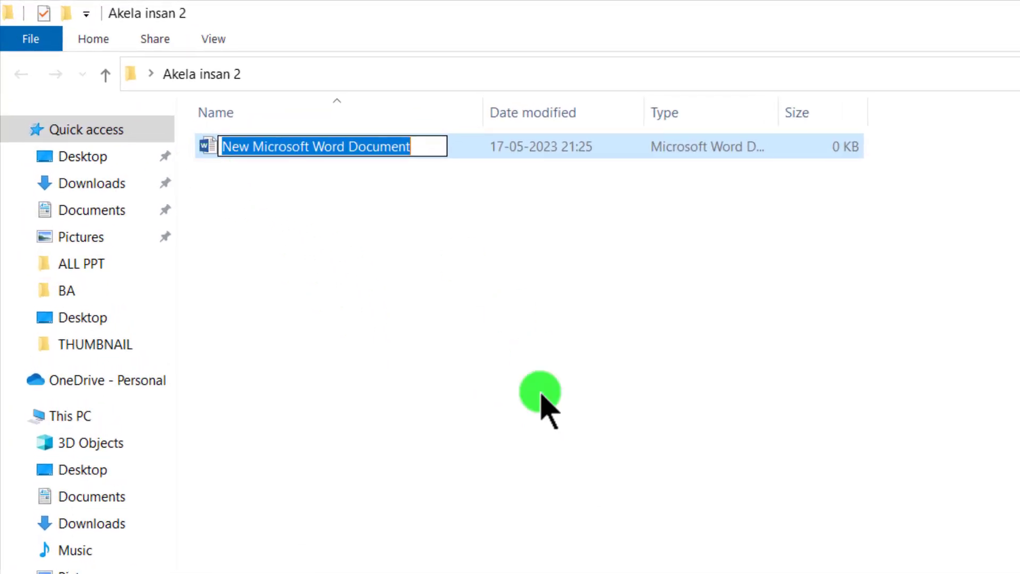
pyautogui.write('Script')
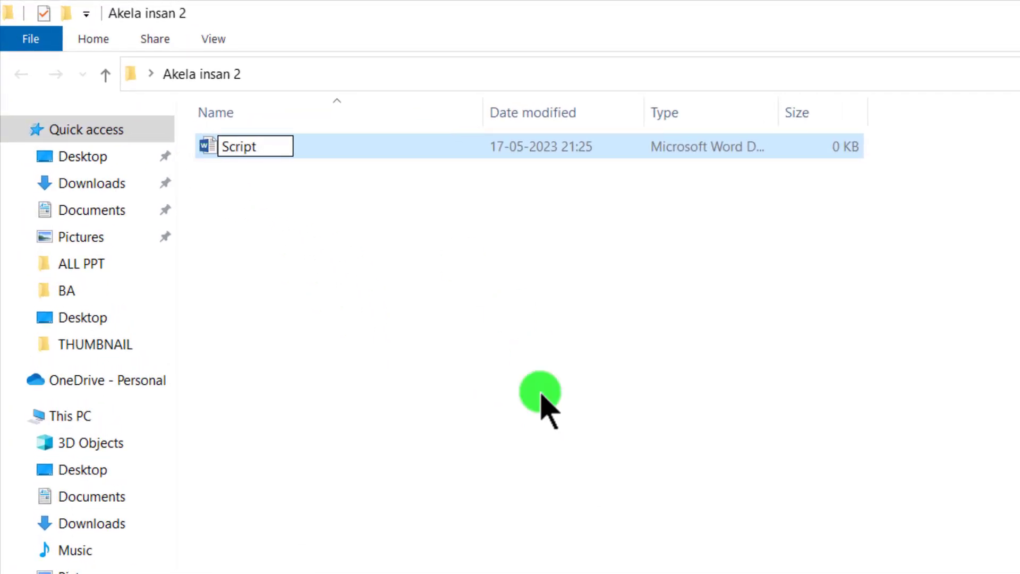
pyautogui.press('Return')
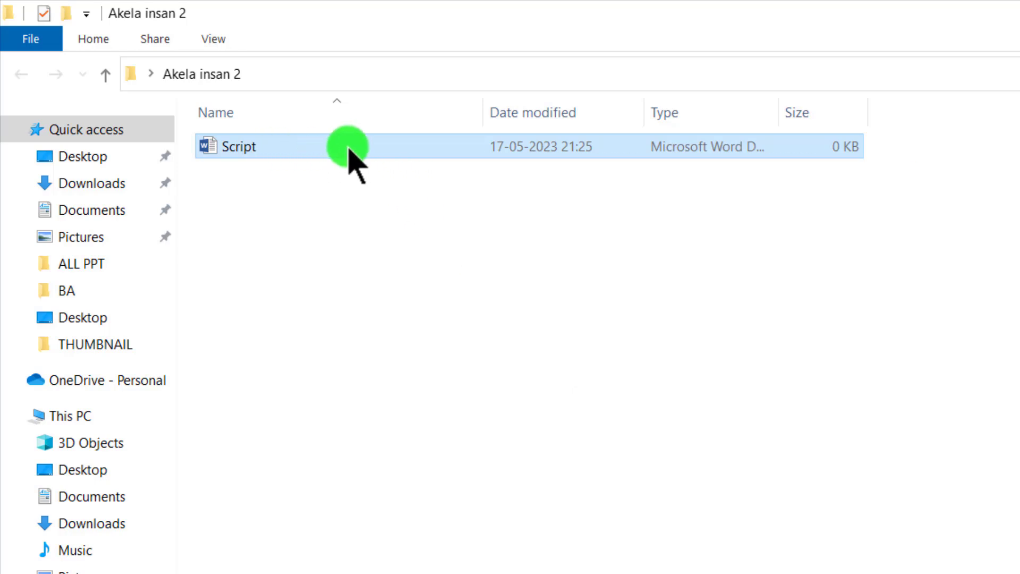
# Step: Open the Script document in Word, minimize it, and close the Akela insan 2 folder window
pyautogui.click(314, 148)
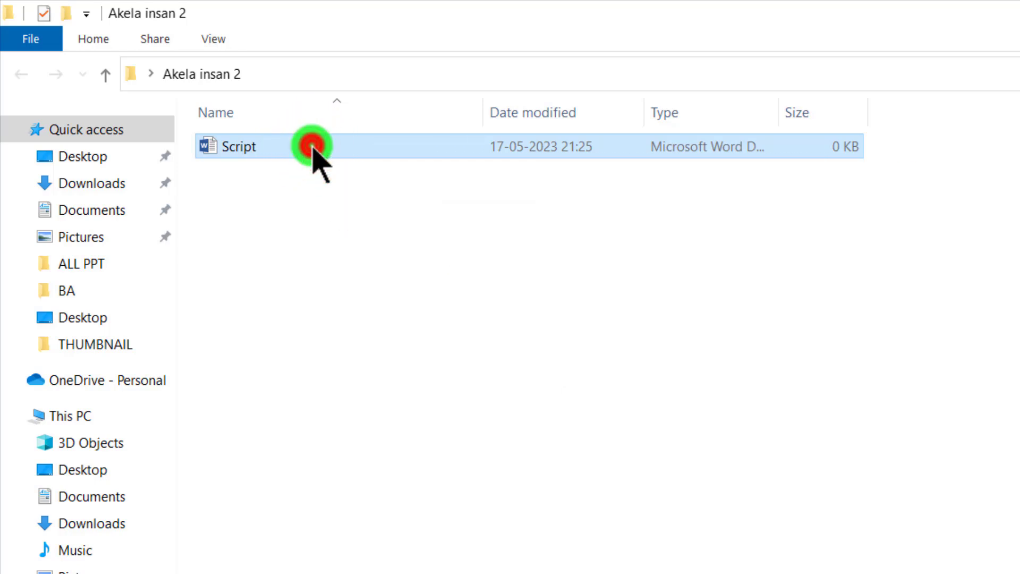
pyautogui.doubleClick(313, 148)
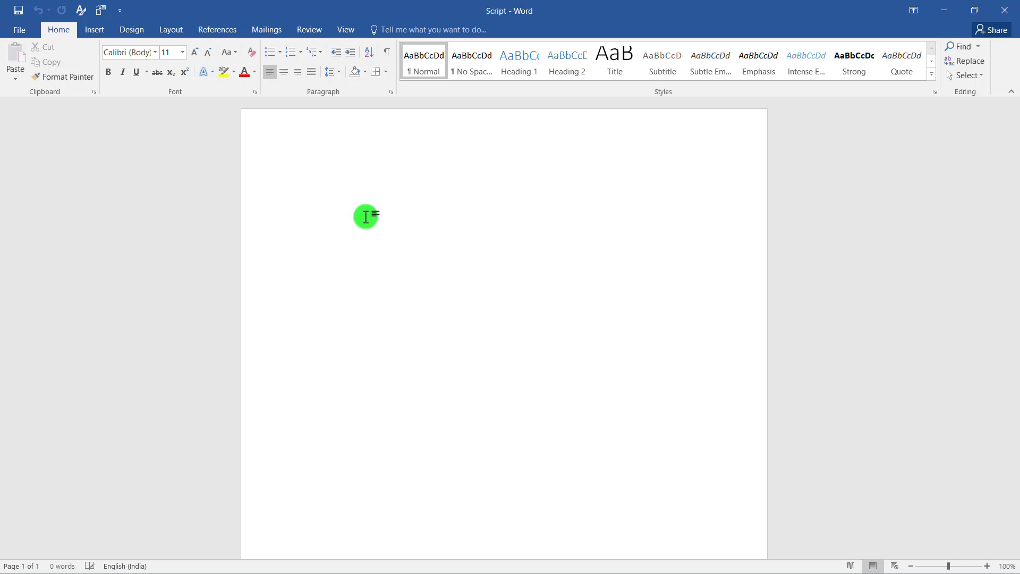
pyautogui.click(940, 13)
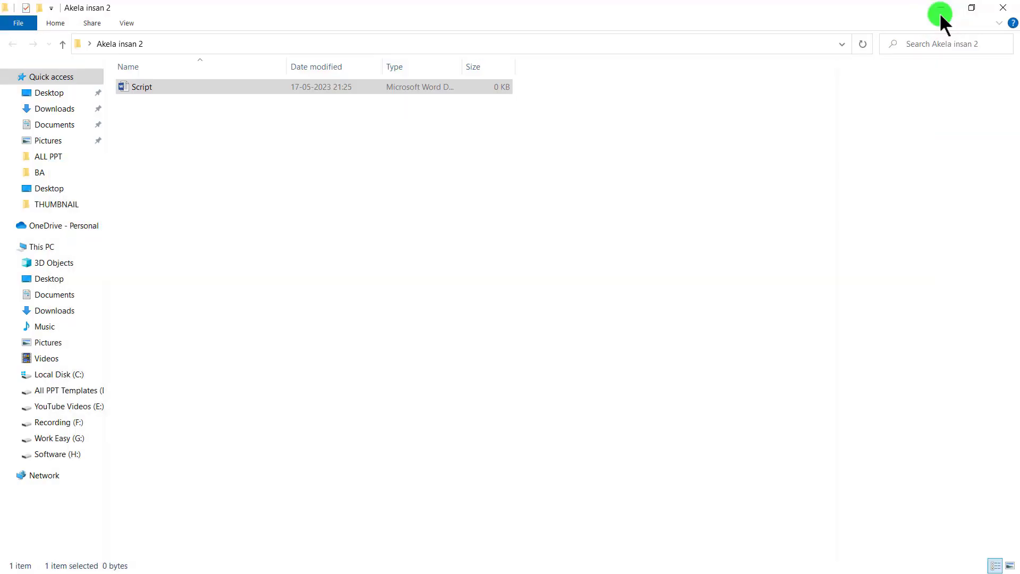
pyautogui.click(999, 11)
# Step: Search Google in Microsoft Edge for "krishna mahabharat quotes in hindi"
pyautogui.click(514, 266)
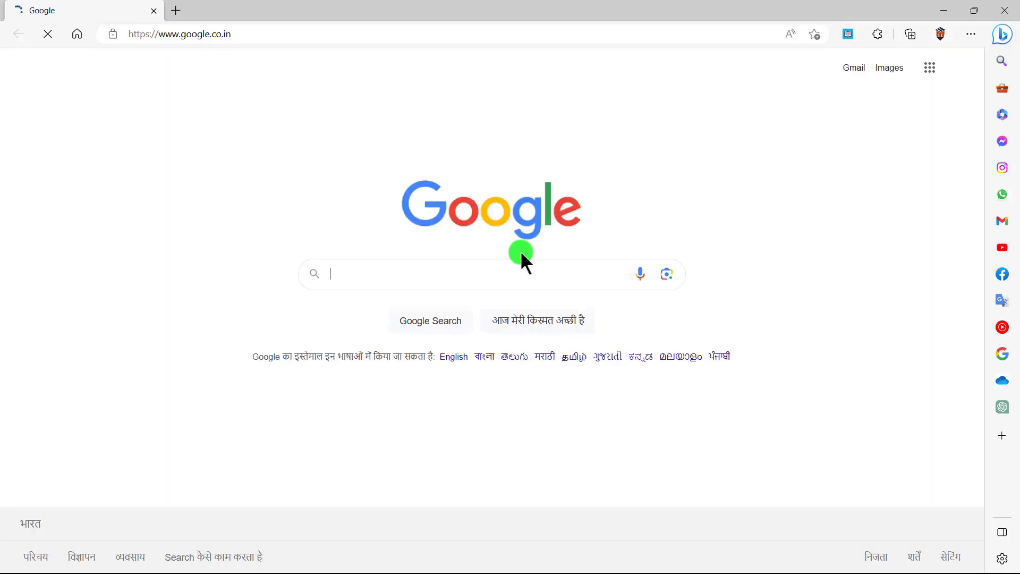
pyautogui.click(422, 279)
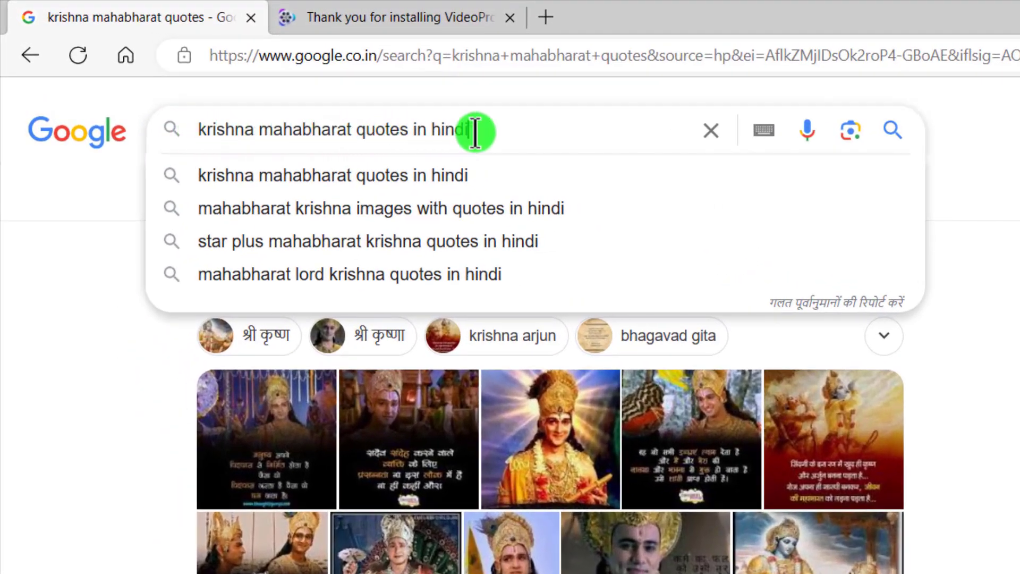
pyautogui.press('Return')
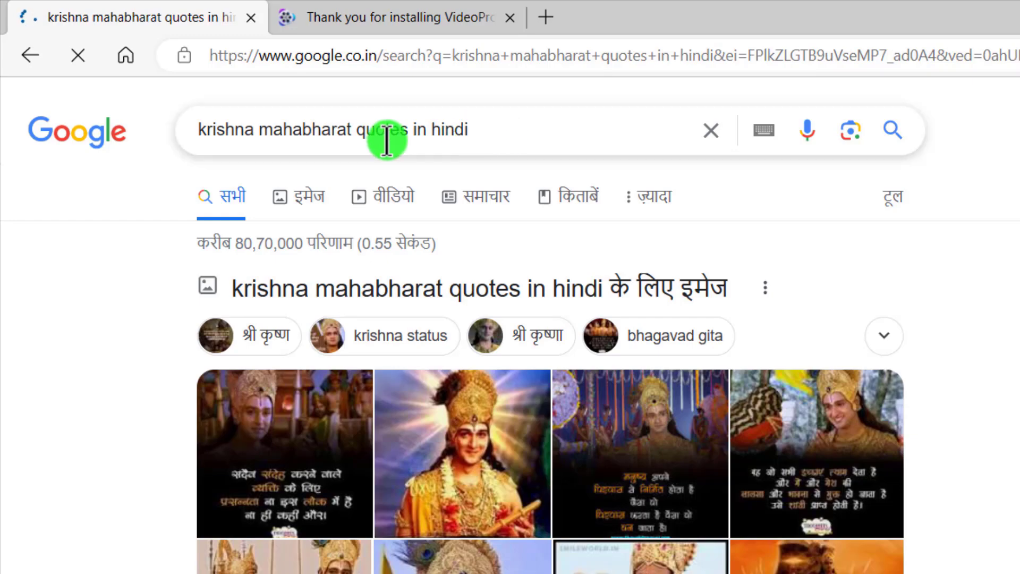
# Step: Look through the search results, checking the statusuniversity.com and zindagiwow.com quote pages, and return to the results list
pyautogui.scroll(-10, 531, 266)
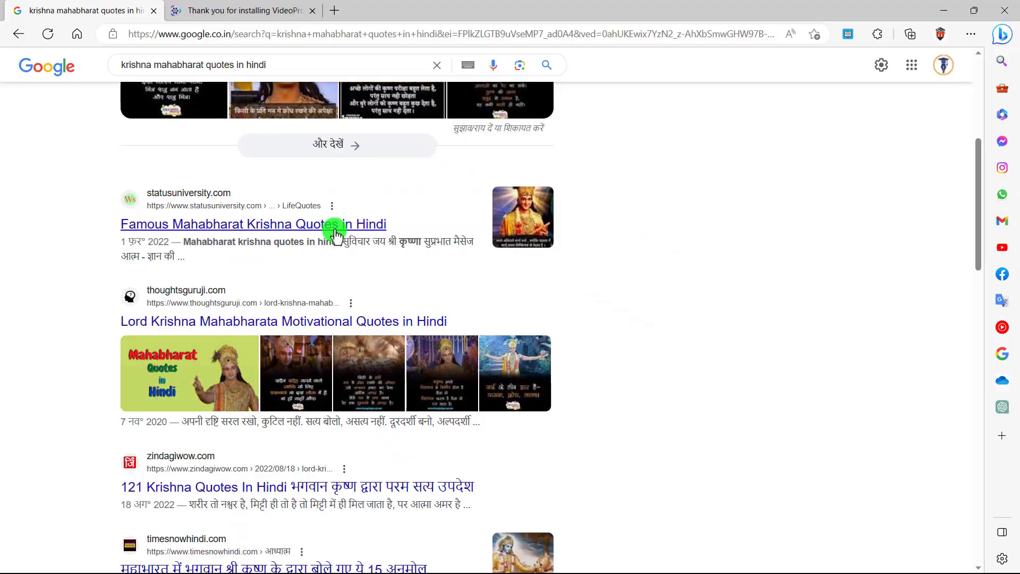
pyautogui.click(526, 353)
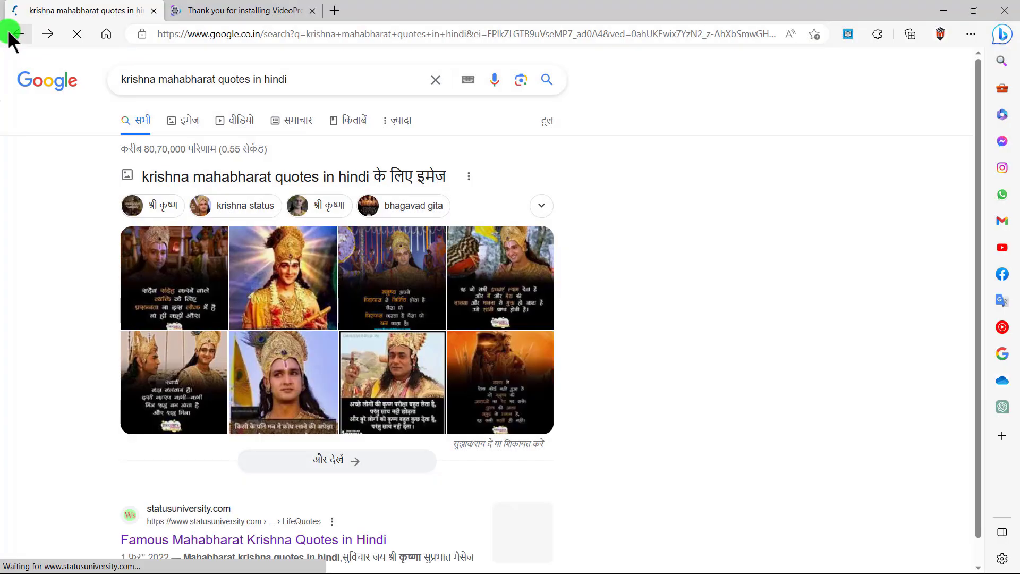
pyautogui.scroll(-10, 319, 202)
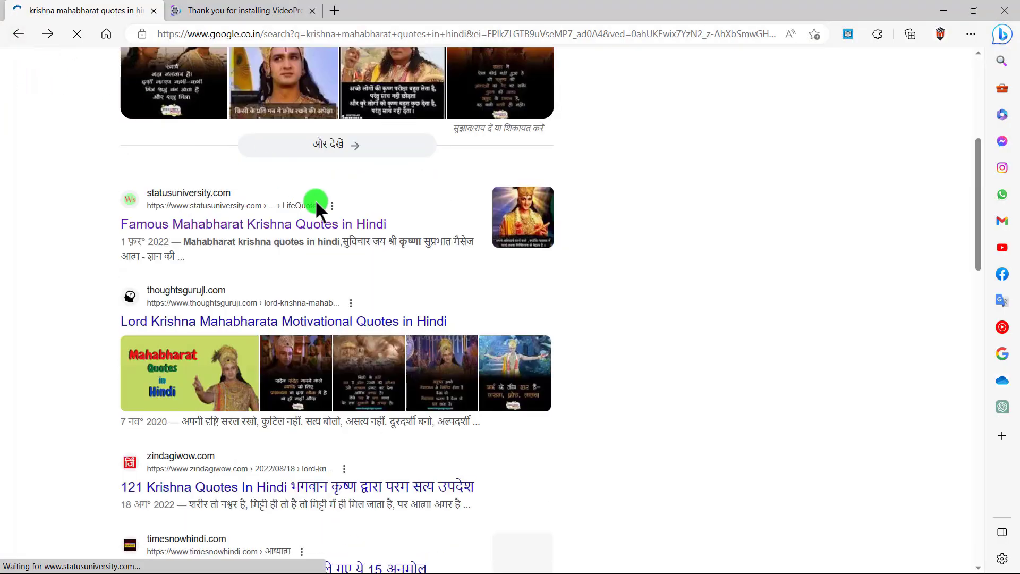
pyautogui.click(265, 254)
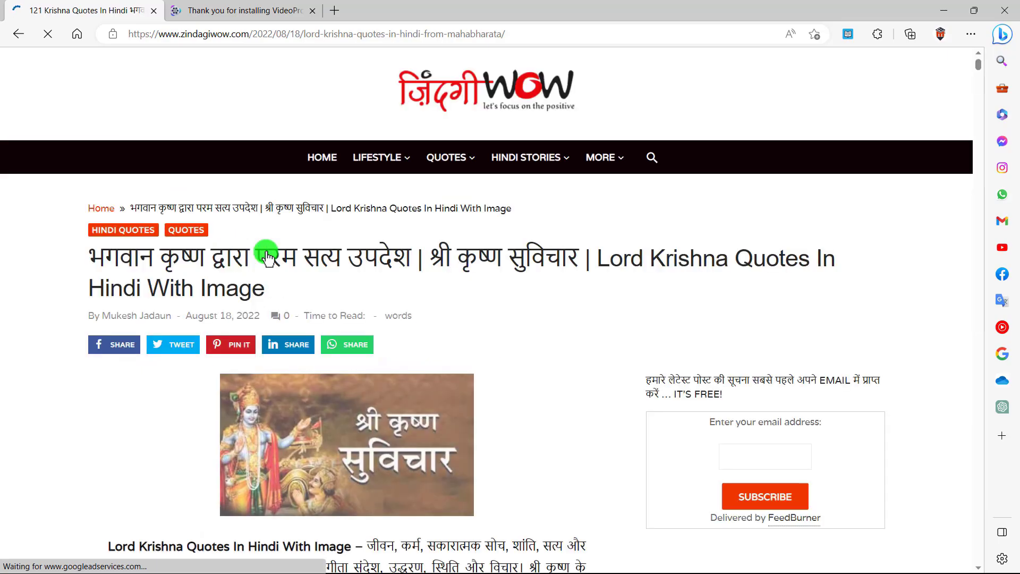
pyautogui.scroll(-5, 398, 216)
pyautogui.hotkey('alt', 'Left')
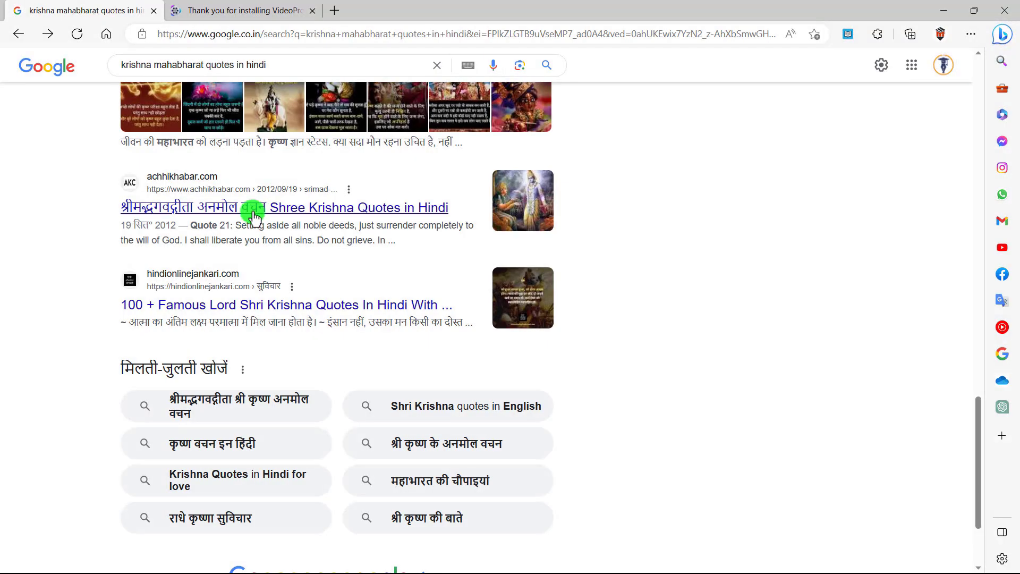
# Step: Open the achhikhabar.com Shree Krishna Quotes in Hindi result and show it in the Just Read view
pyautogui.click(239, 206)
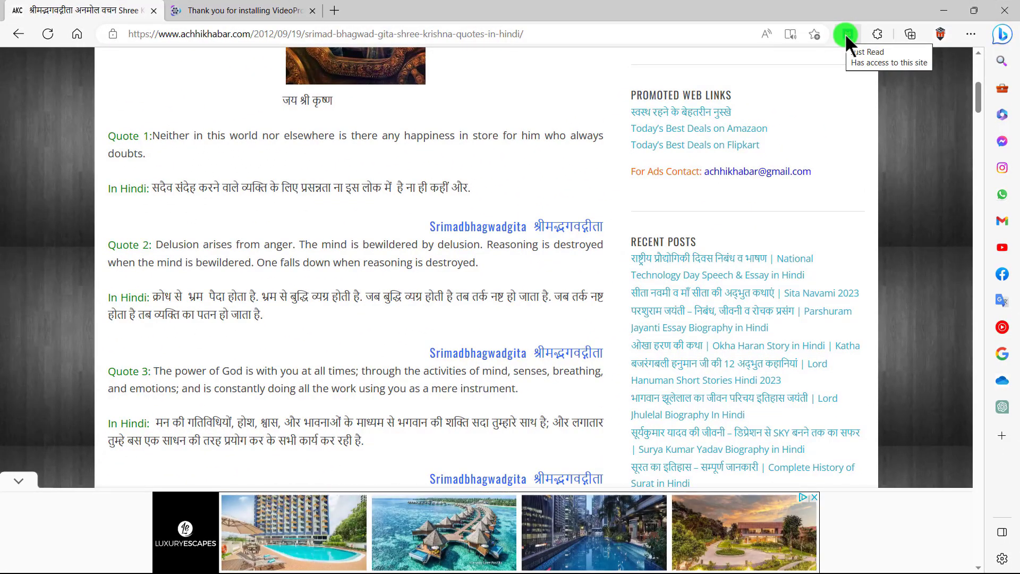
pyautogui.click(846, 34)
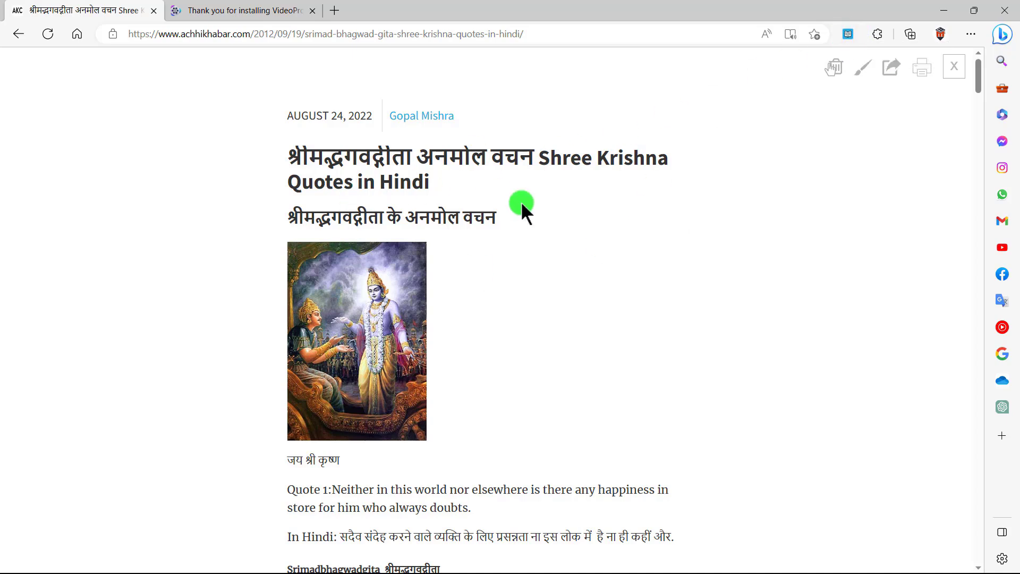
# Step: Turn on Just Read's element deletion and remove the article title, the subheading, and the Krishna image with its caption
pyautogui.click(833, 64)
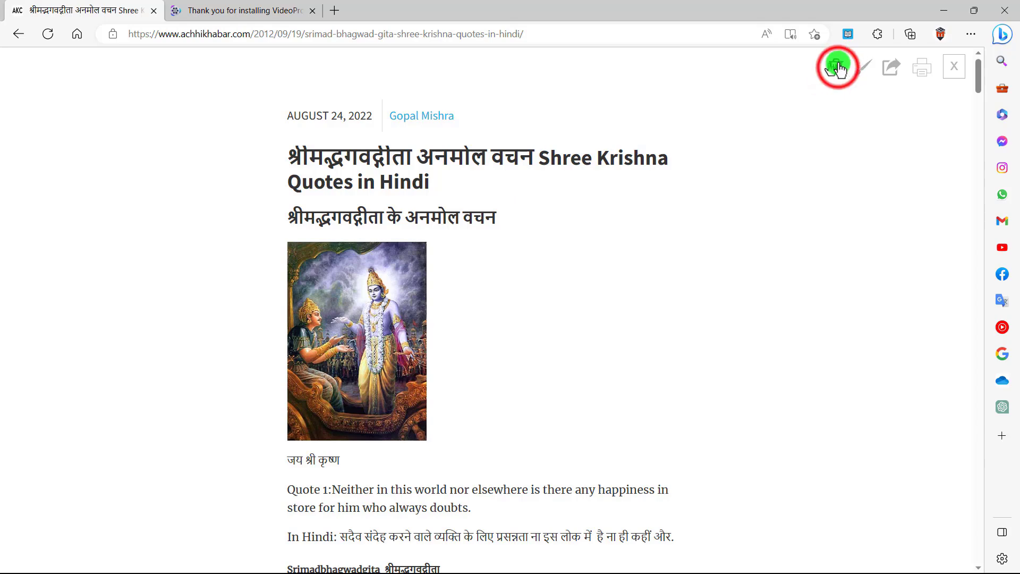
pyautogui.click(410, 159)
pyautogui.click(414, 160)
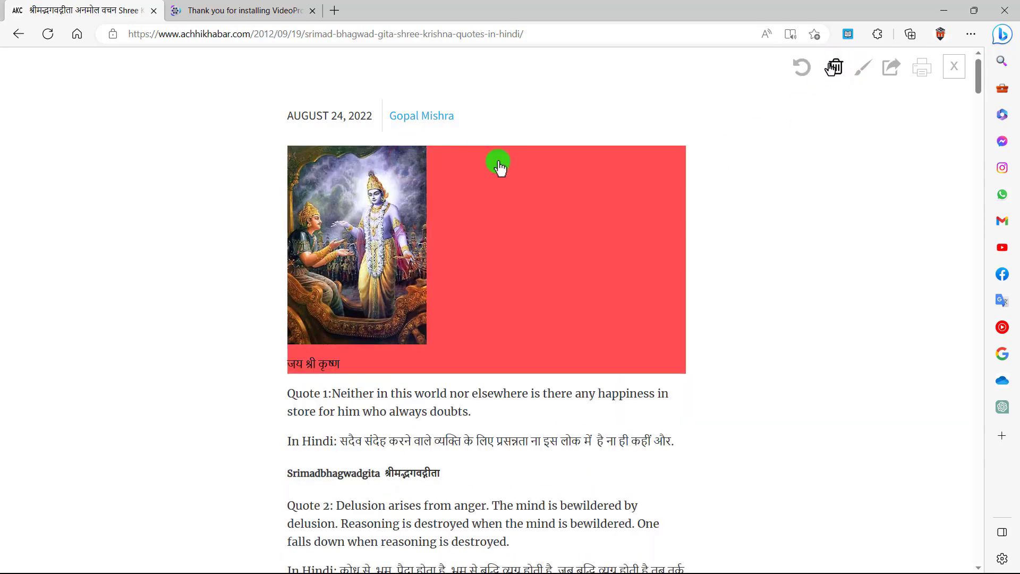
pyautogui.click(496, 207)
pyautogui.click(500, 213)
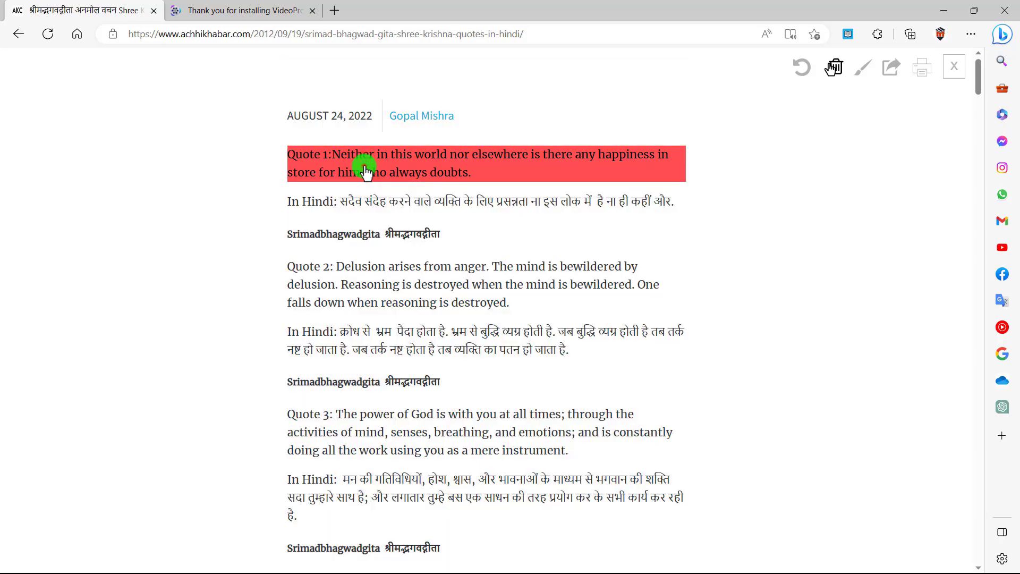
# Step: Delete the date and author lines, the English quotes, the Srimadbhagwadgita lines and the "In Hindi:" labels from the first quotes
pyautogui.click(366, 171)
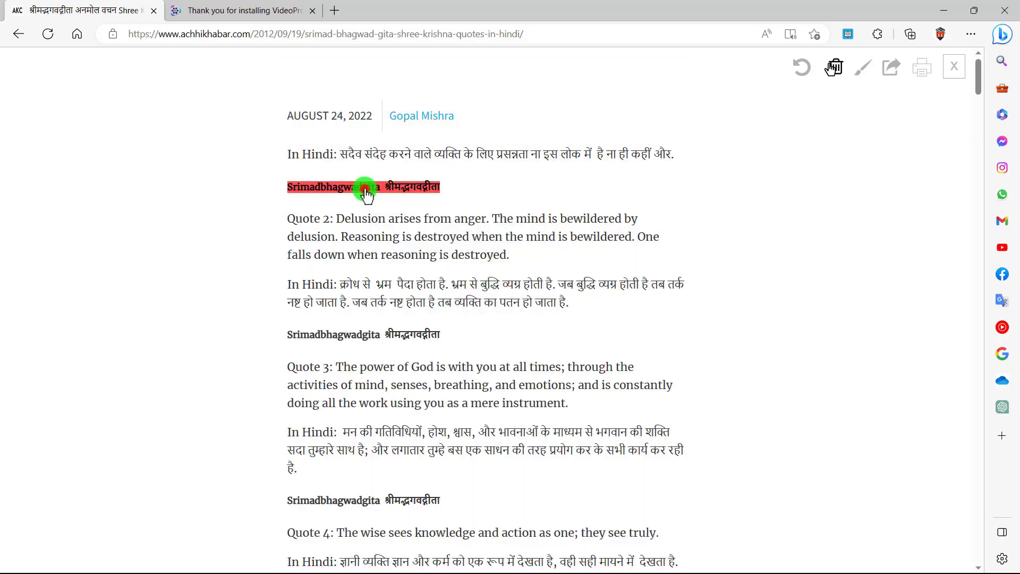
pyautogui.click(366, 183)
pyautogui.click(386, 159)
pyautogui.click(386, 159)
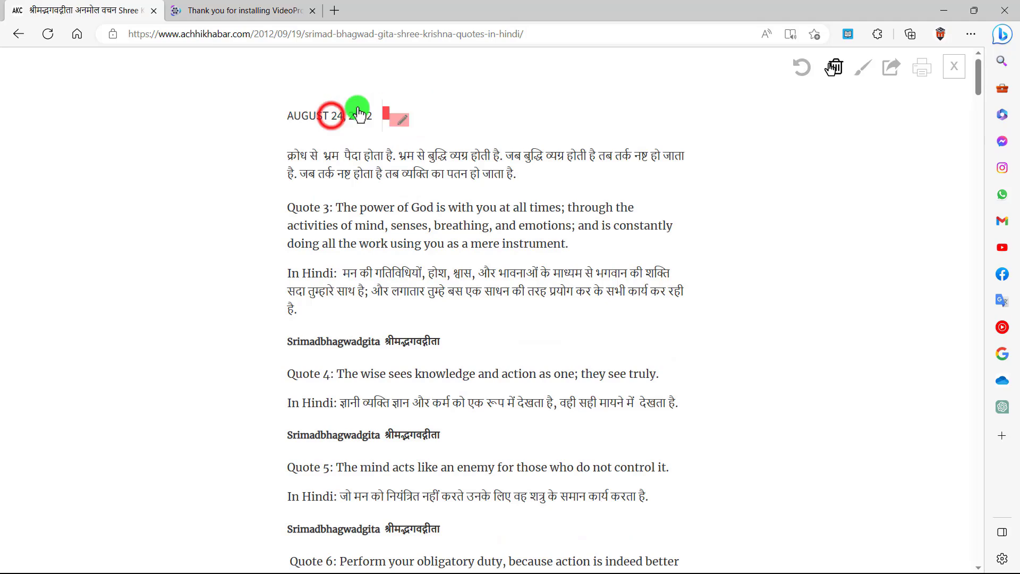
pyautogui.click(329, 114)
pyautogui.click(343, 215)
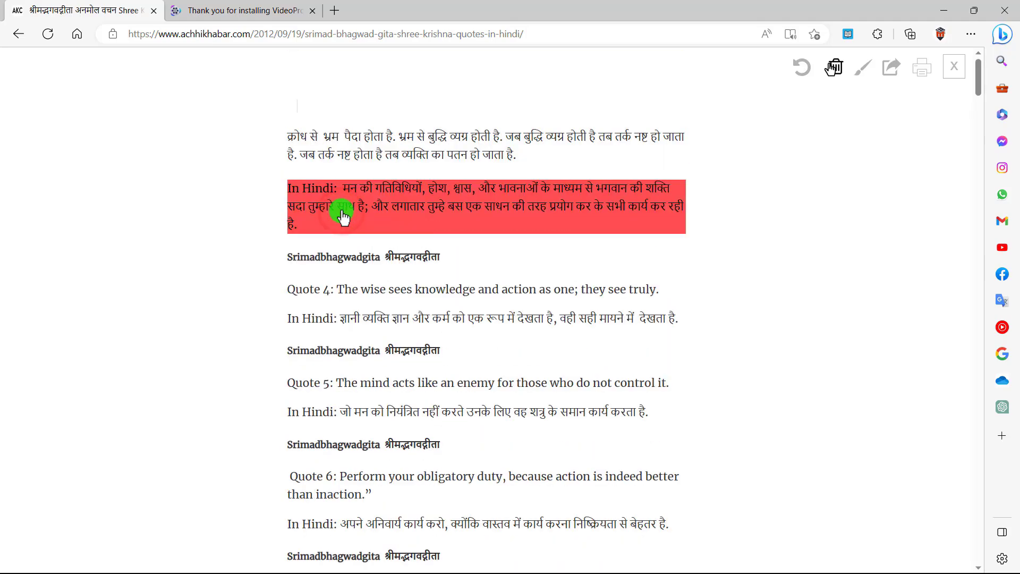
pyautogui.click(304, 186)
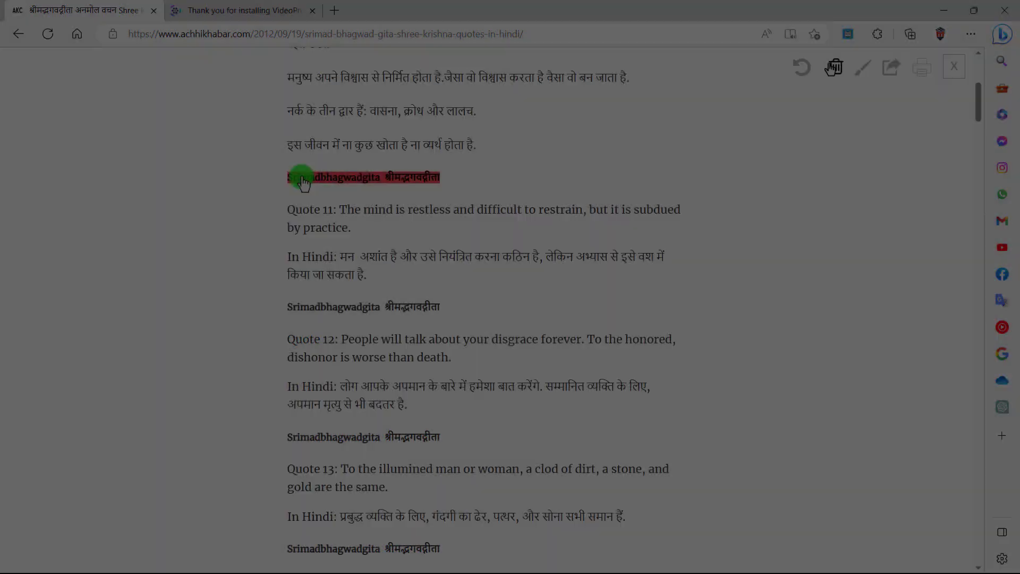
# Step: Remove the English text, "In Hindi:" labels and Srimadbhagwadgita lines around quotes 11 and 12, keeping only the Hindi sentences
pyautogui.click(342, 178)
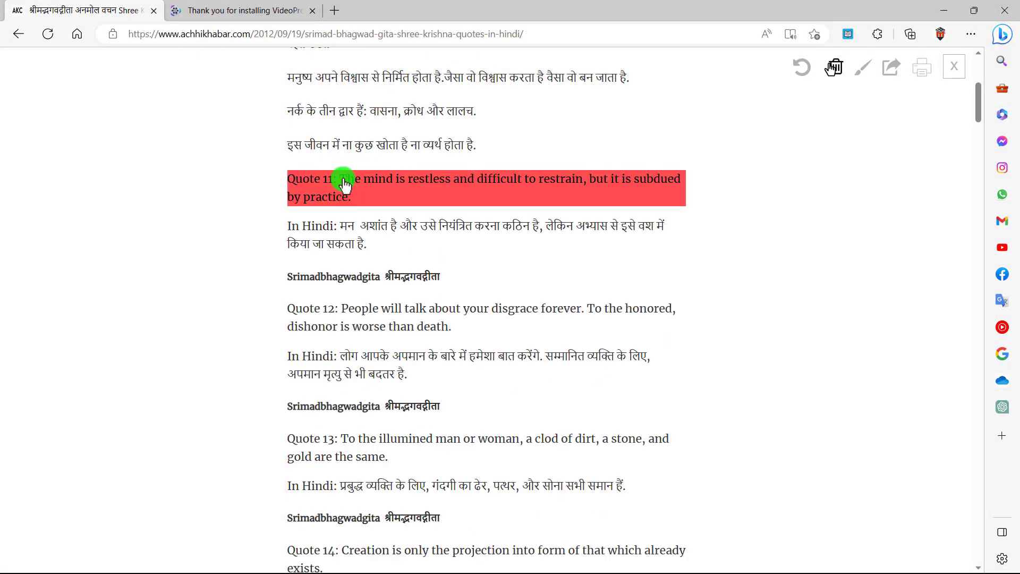
pyautogui.click(375, 187)
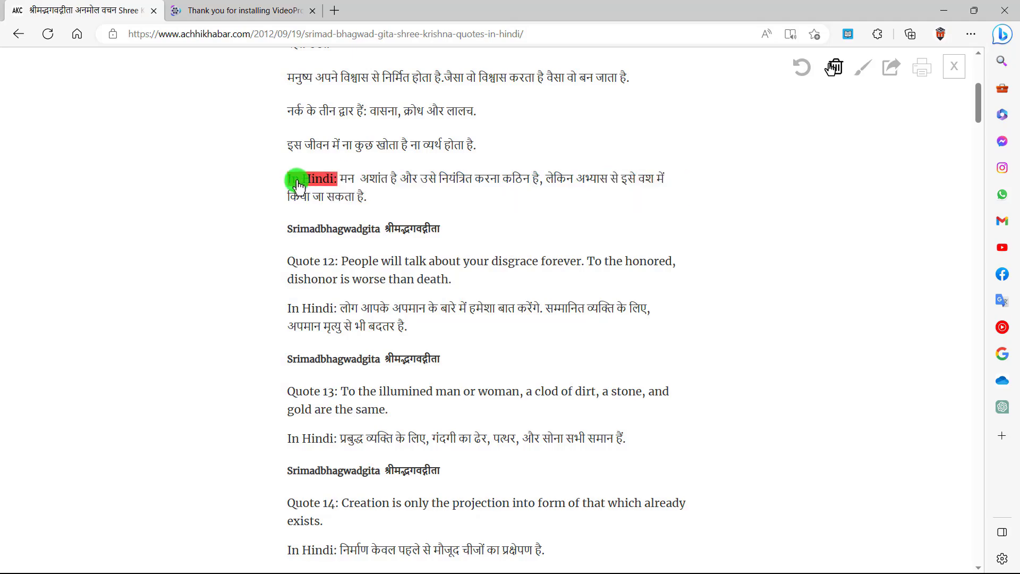
pyautogui.click(334, 183)
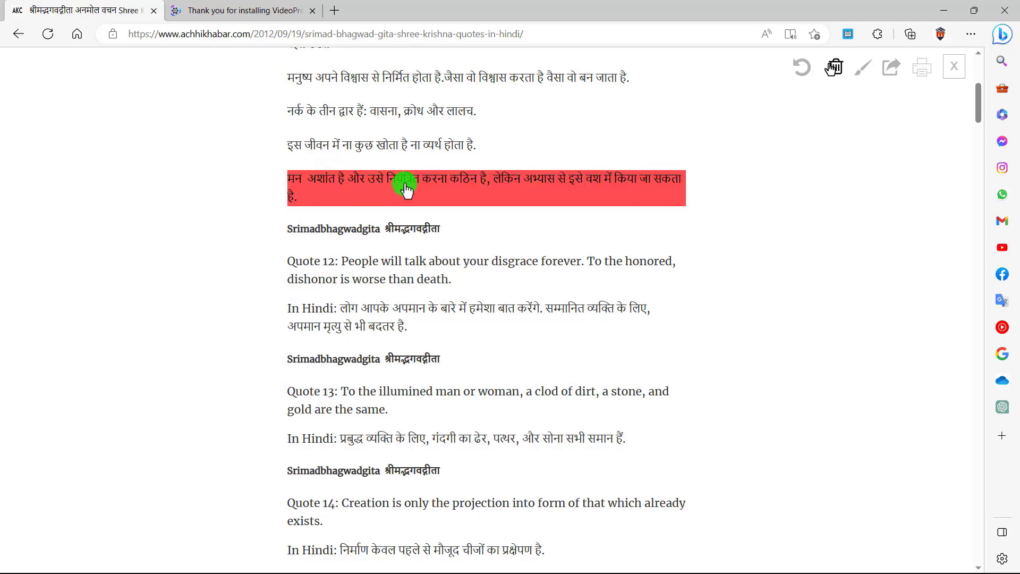
pyautogui.click(338, 228)
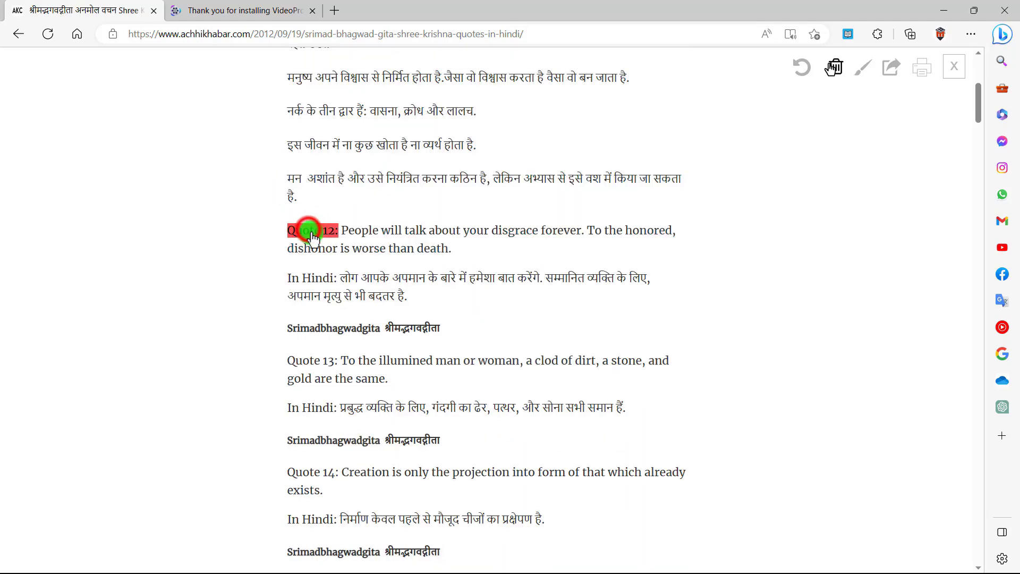
pyautogui.click(302, 230)
pyautogui.click(325, 284)
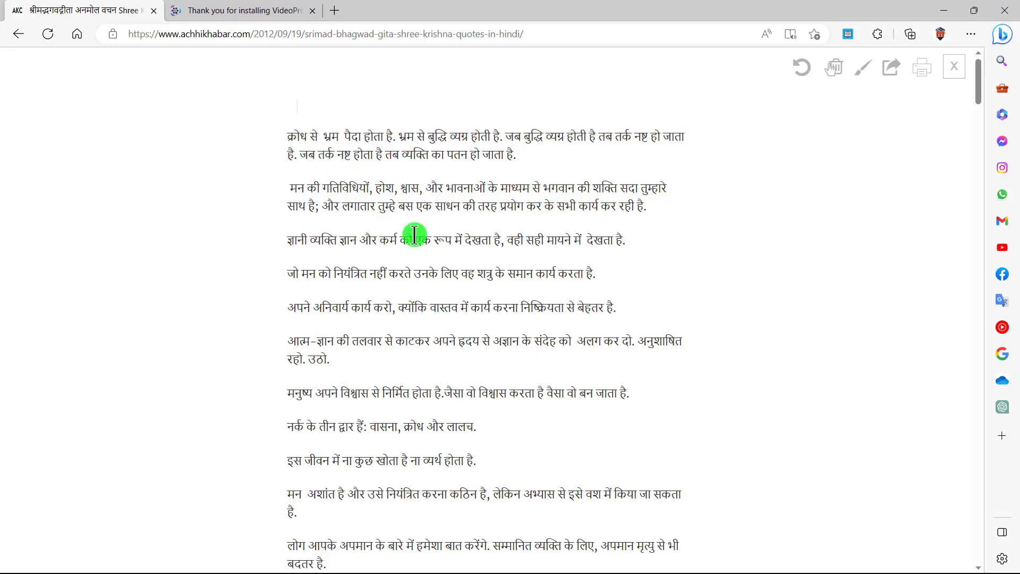
# Step: Copy all the cleaned Hindi quotes down to "अप्राकृतिक कर्म बहुत तनाव पैदा करता है." and close the browser
pyautogui.click(284, 137)
pyautogui.moveTo(287, 134); pyautogui.dragTo(536, 457)
pyautogui.scroll(-2, 498, 289)
pyautogui.scroll(-2, 608, 412)
pyautogui.scroll(-3, 605, 381)
pyautogui.click(333, 243)
pyautogui.rightClick(349, 237)
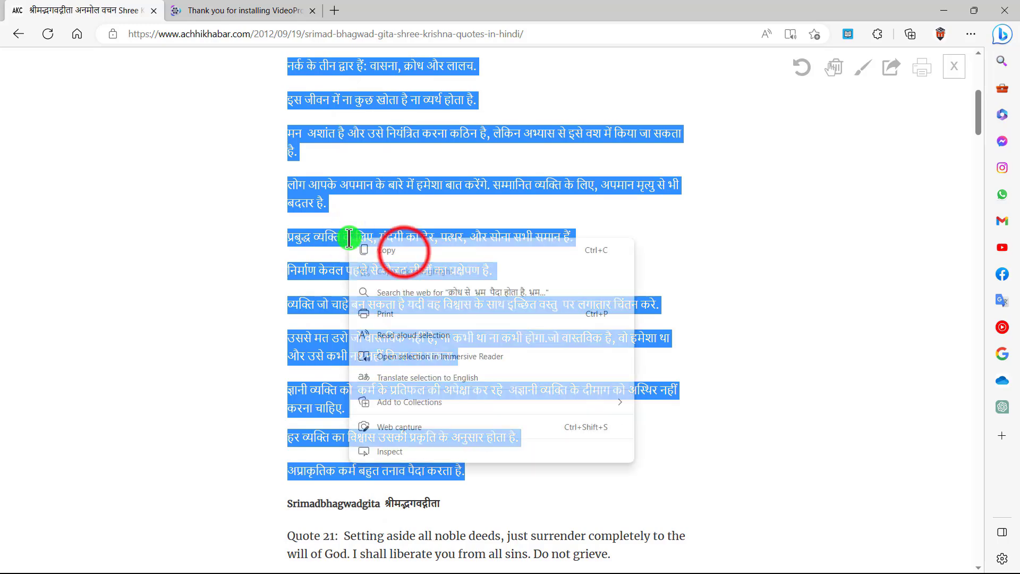
pyautogui.click(403, 250)
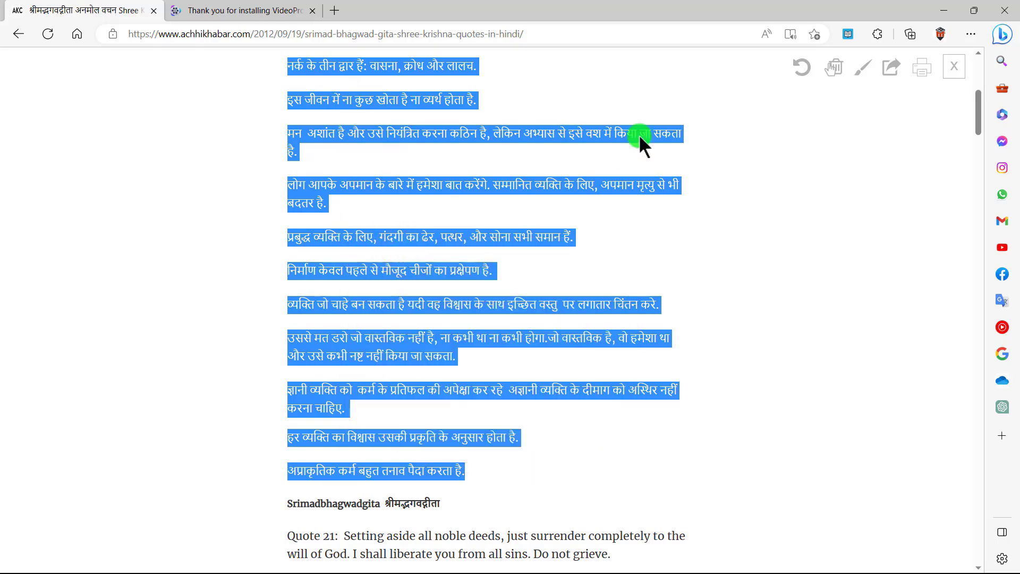
pyautogui.click(1002, 11)
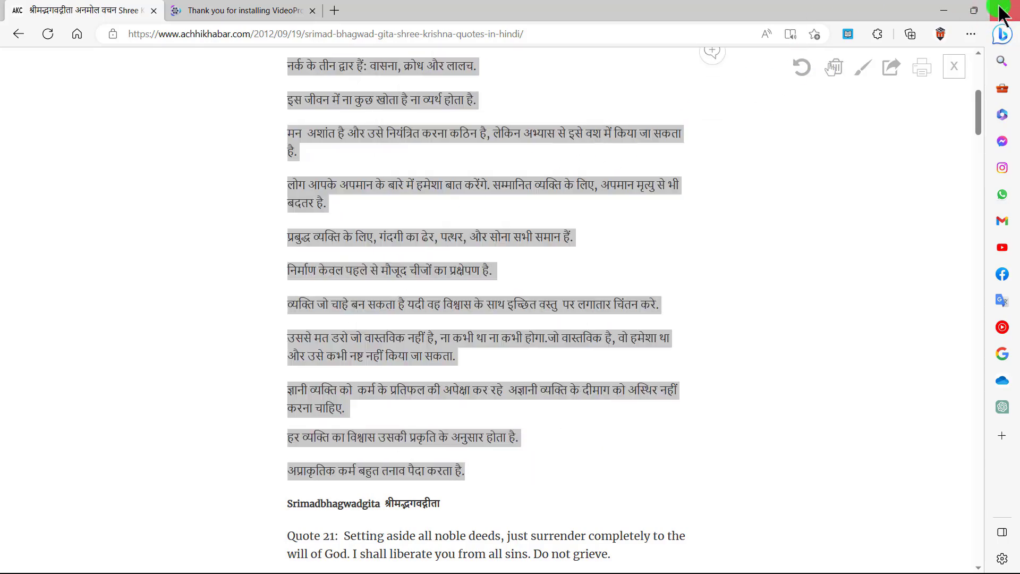
pyautogui.click(502, 117)
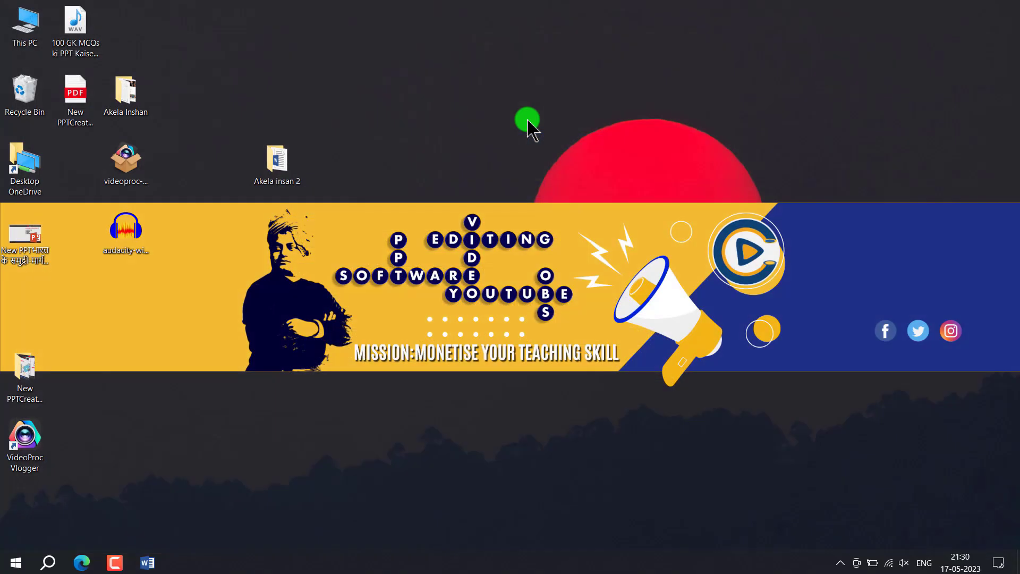
# Step: Switch to the Script document in Word and paste the copied Hindi quotes as text only
pyautogui.click(156, 558)
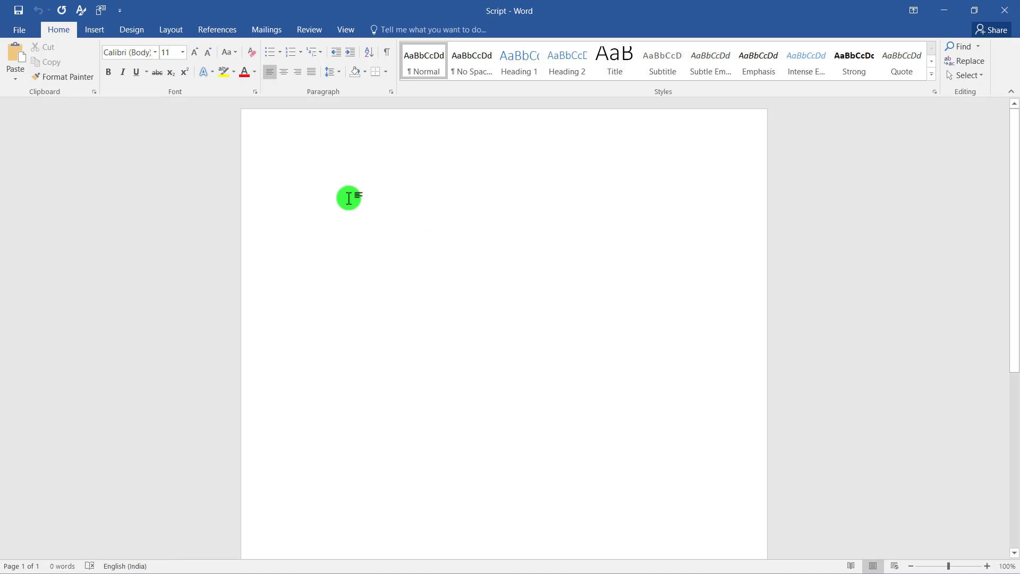
pyautogui.click(331, 182)
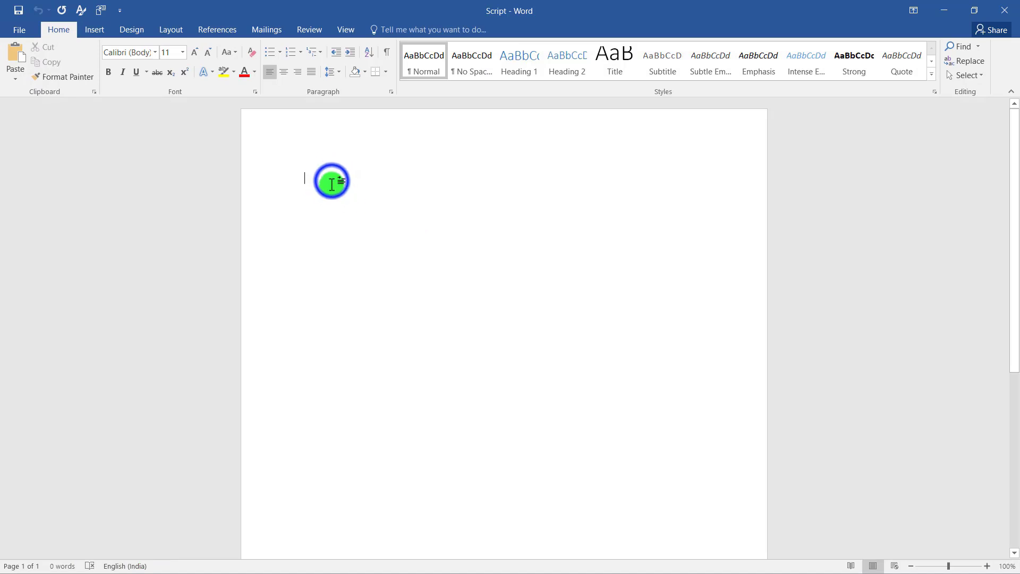
pyautogui.rightClick(331, 181)
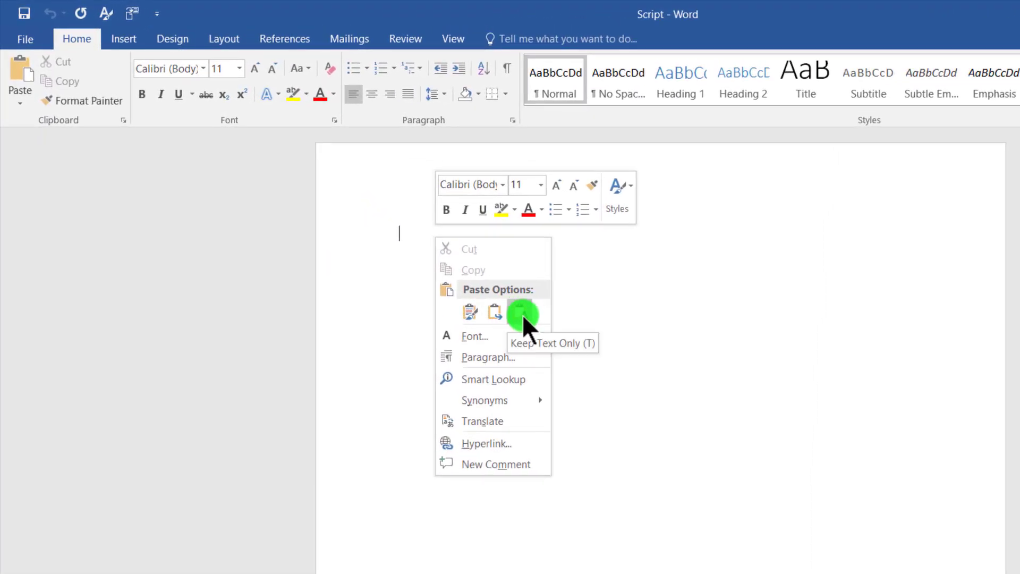
pyautogui.click(522, 314)
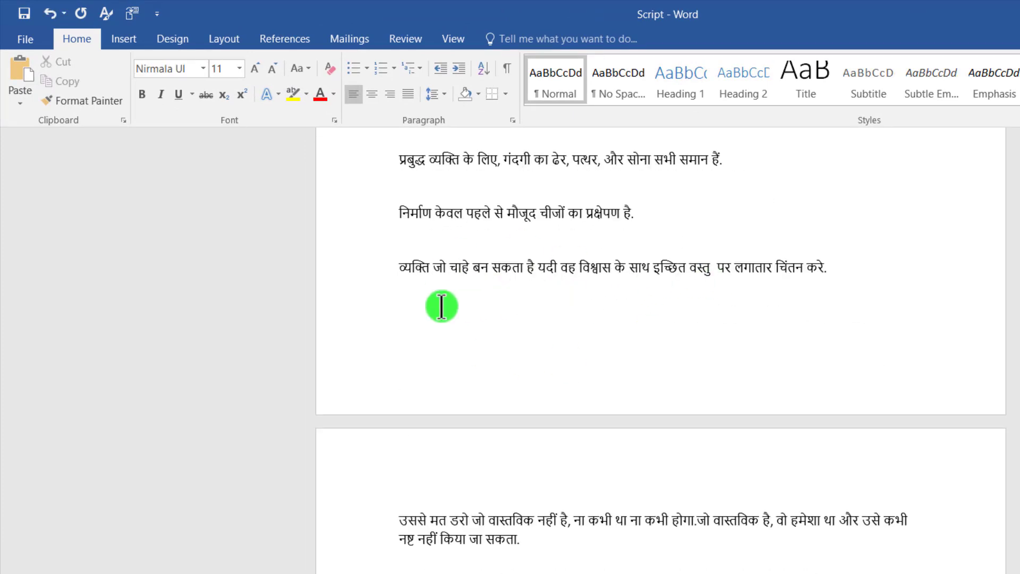
# Step: Remove the space after paragraphs throughout the whole Script document
pyautogui.click(474, 238)
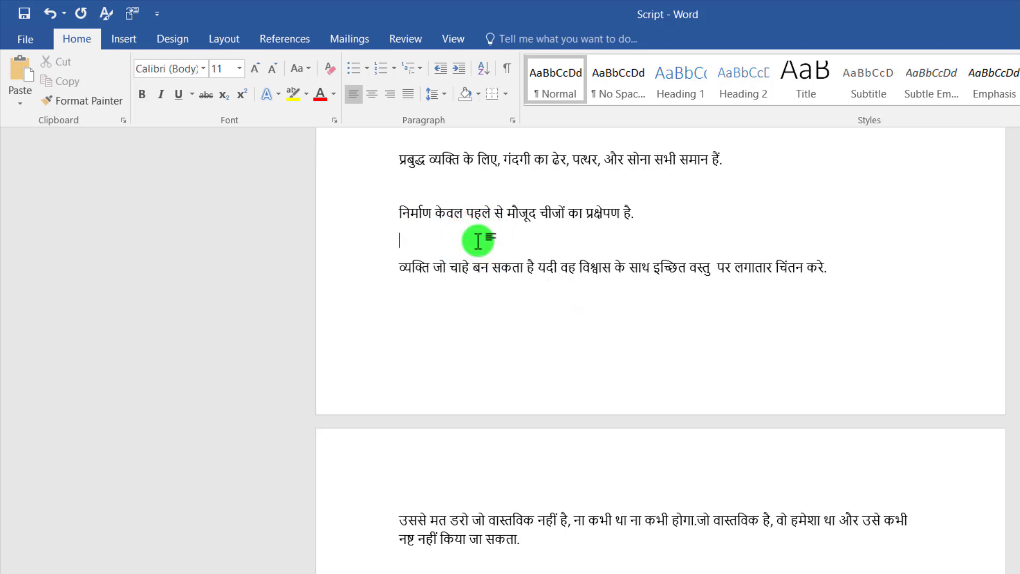
pyautogui.hotkey('ctrl', 'a')
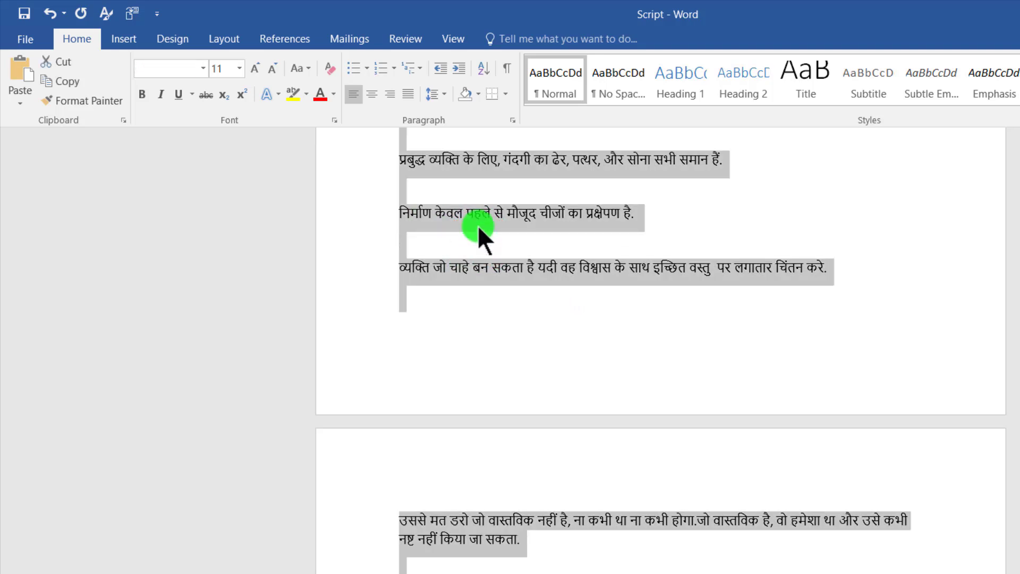
pyautogui.click(445, 91)
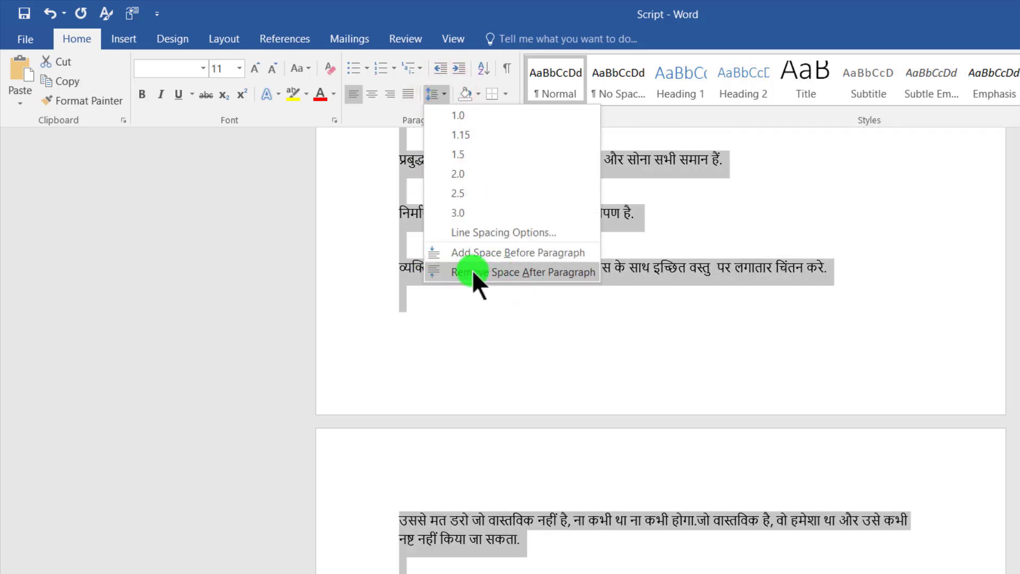
pyautogui.click(457, 273)
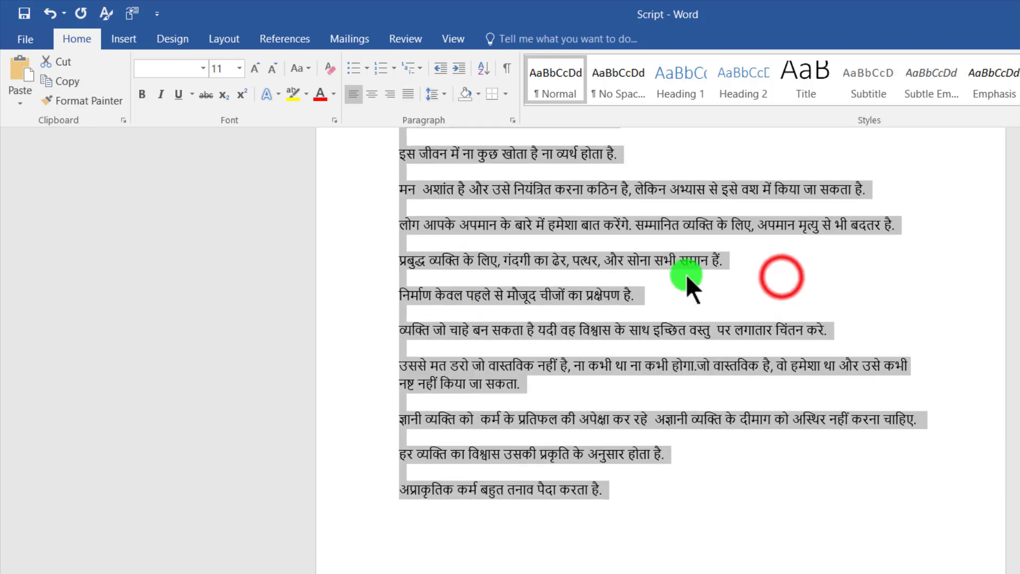
pyautogui.click(781, 278)
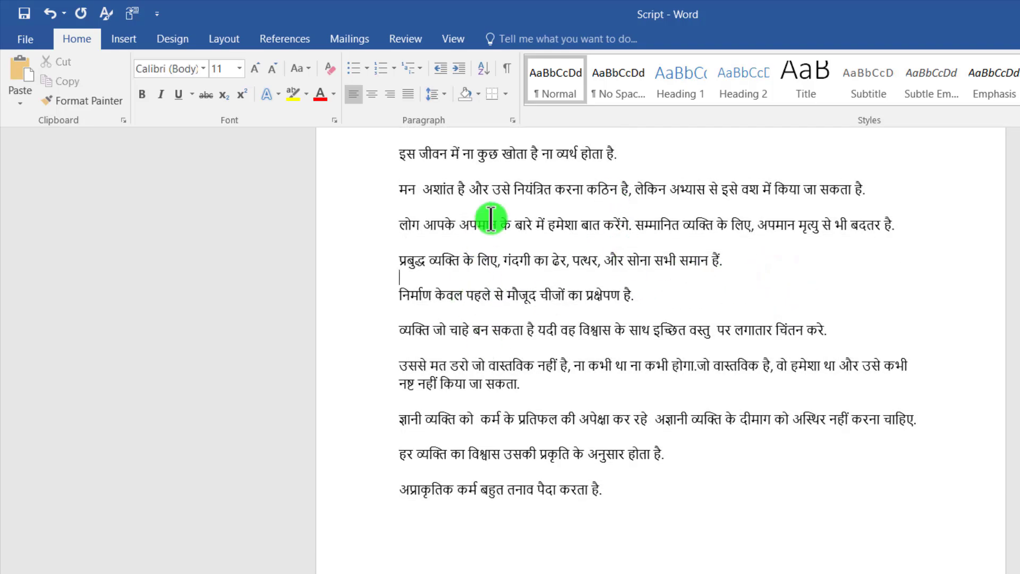
# Step: Save the Script document under its existing name and minimize the Word window
pyautogui.scroll(3, 484, 239)
pyautogui.scroll(4, 477, 280)
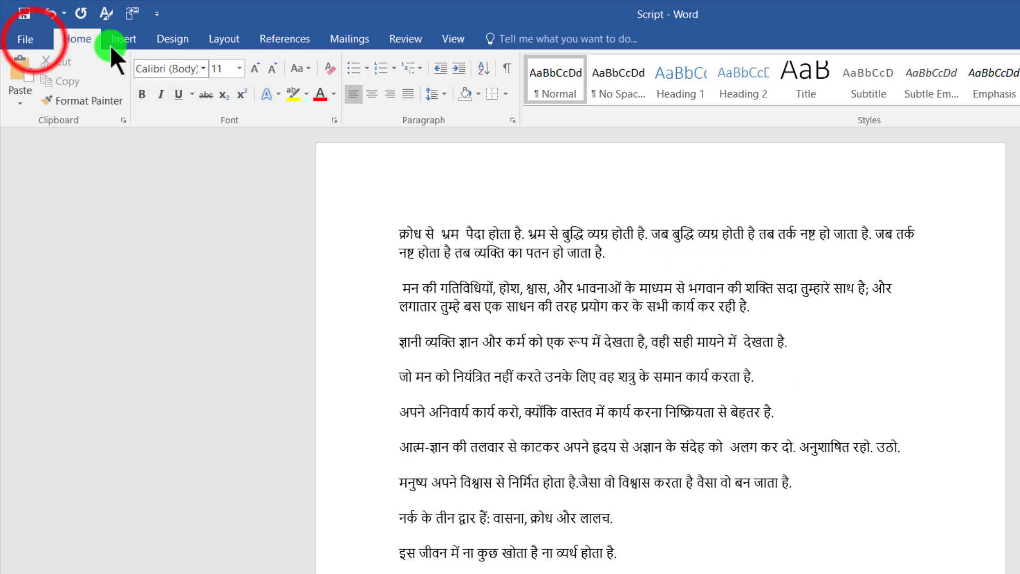
pyautogui.click(34, 40)
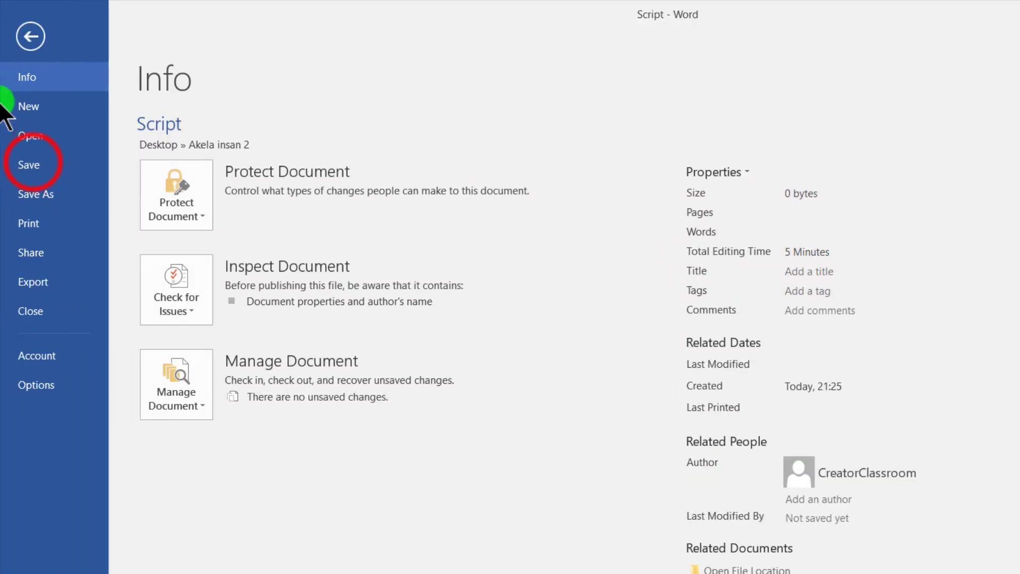
pyautogui.click(33, 164)
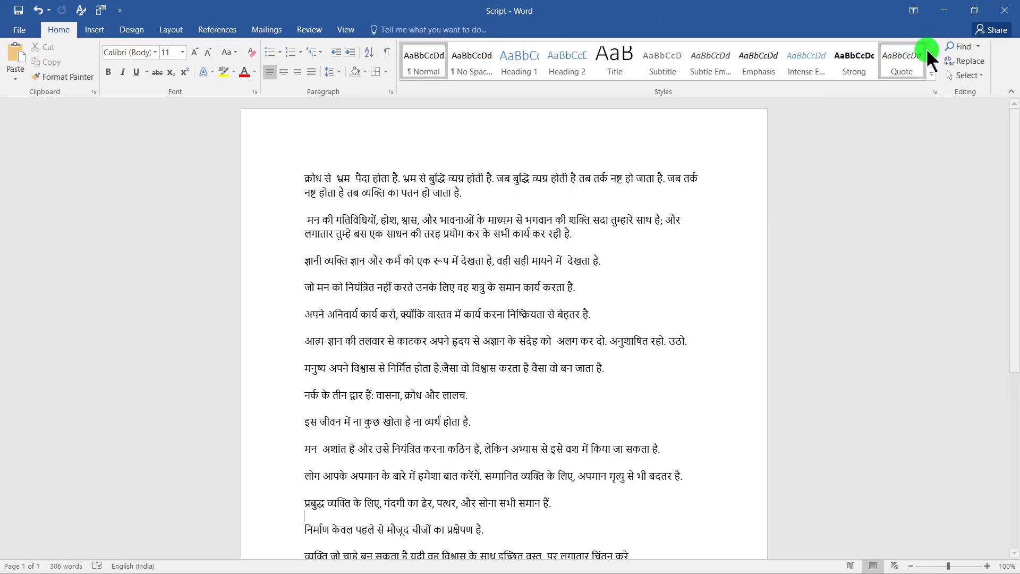
pyautogui.click(944, 11)
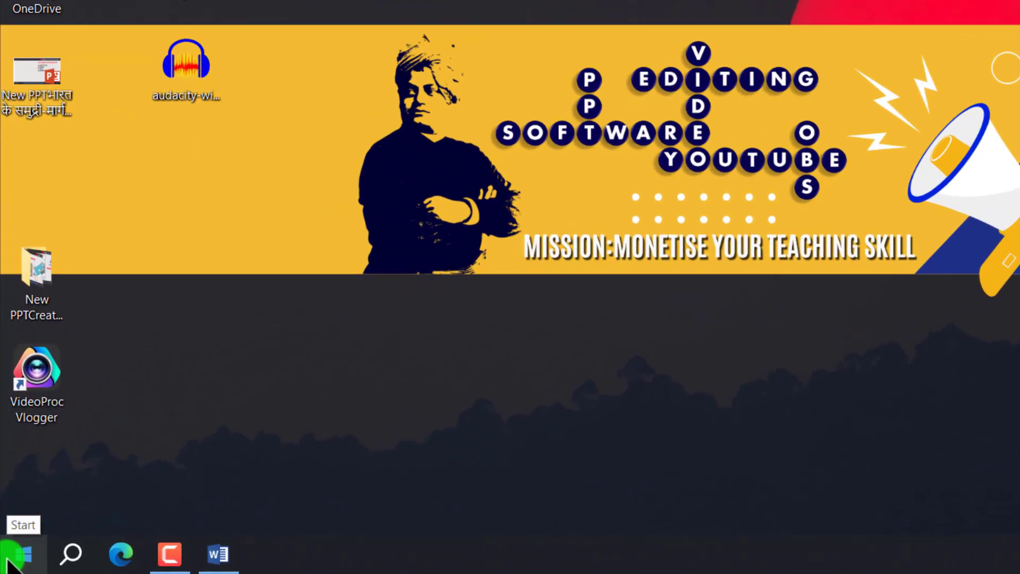
# Step: Search Windows for "obs" and launch OBS Studio
pyautogui.click(67, 563)
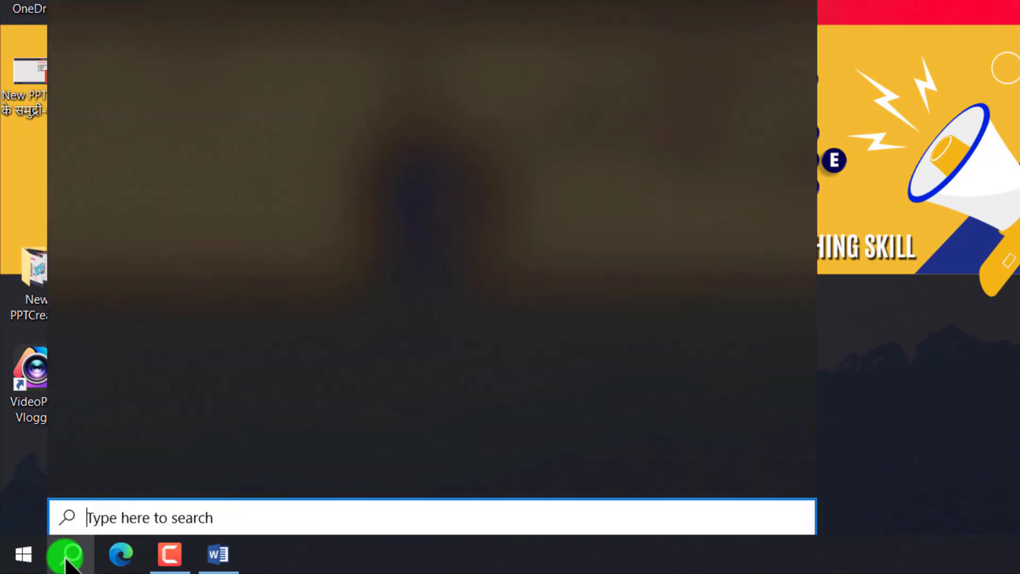
pyautogui.write('o')
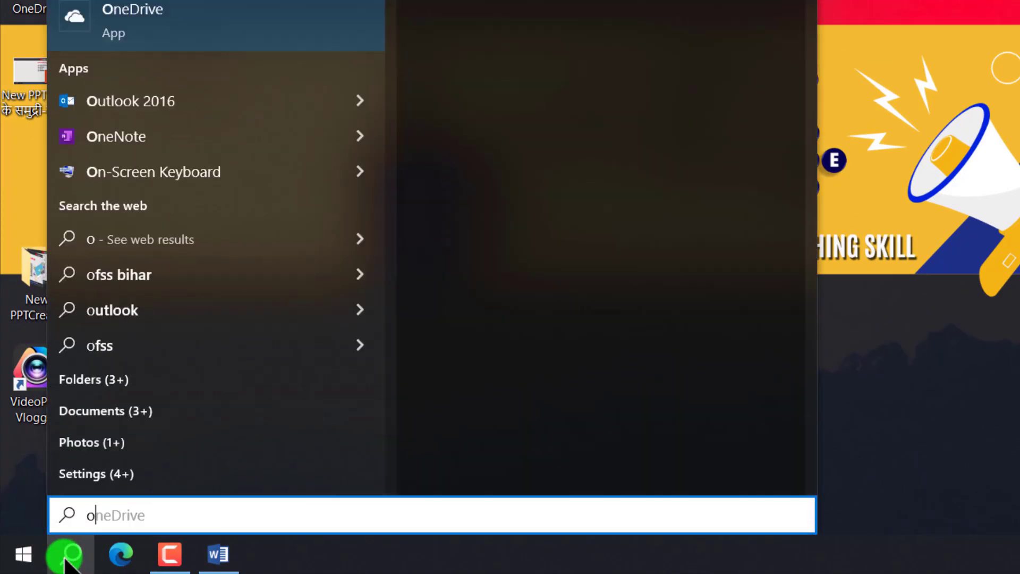
pyautogui.write('bs')
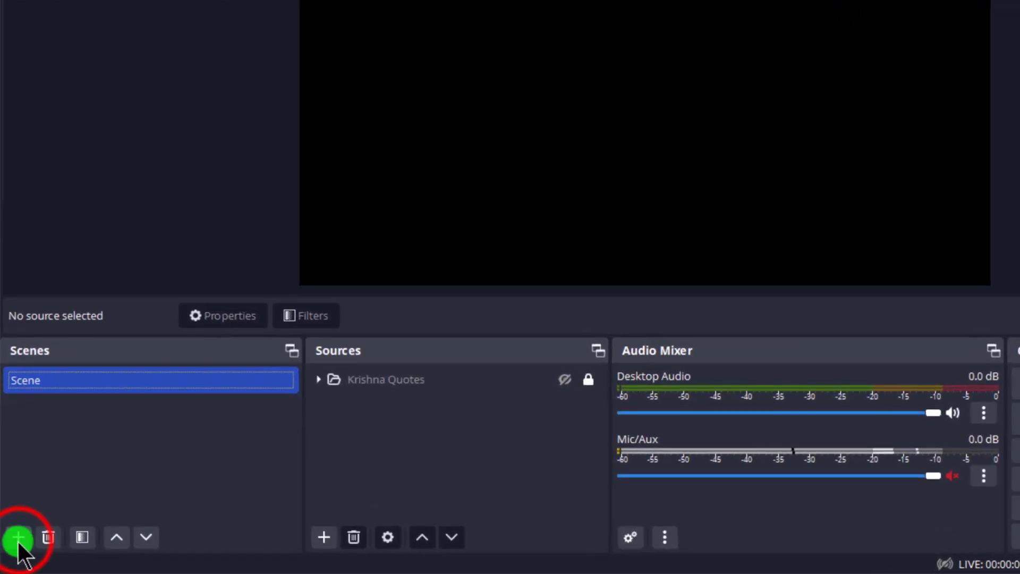
# Step: Add a new scene named "Motivational Video"
pyautogui.click(18, 538)
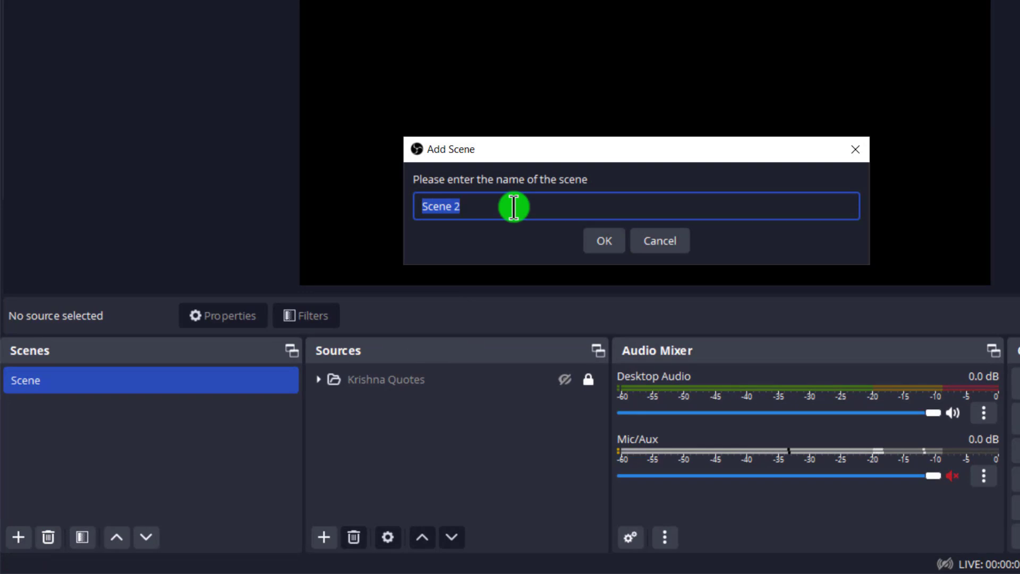
pyautogui.write('M')
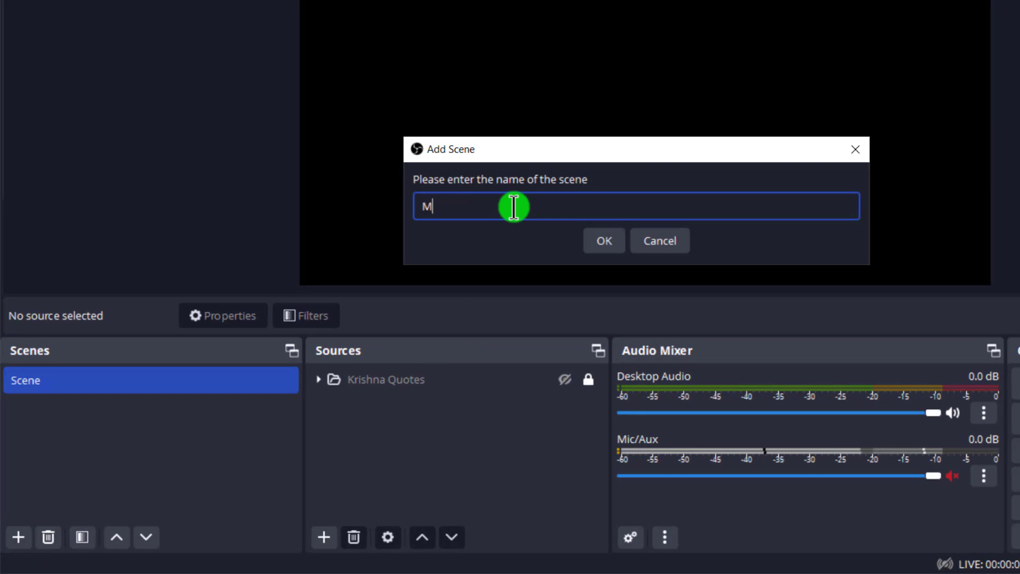
pyautogui.write('otivational Video')
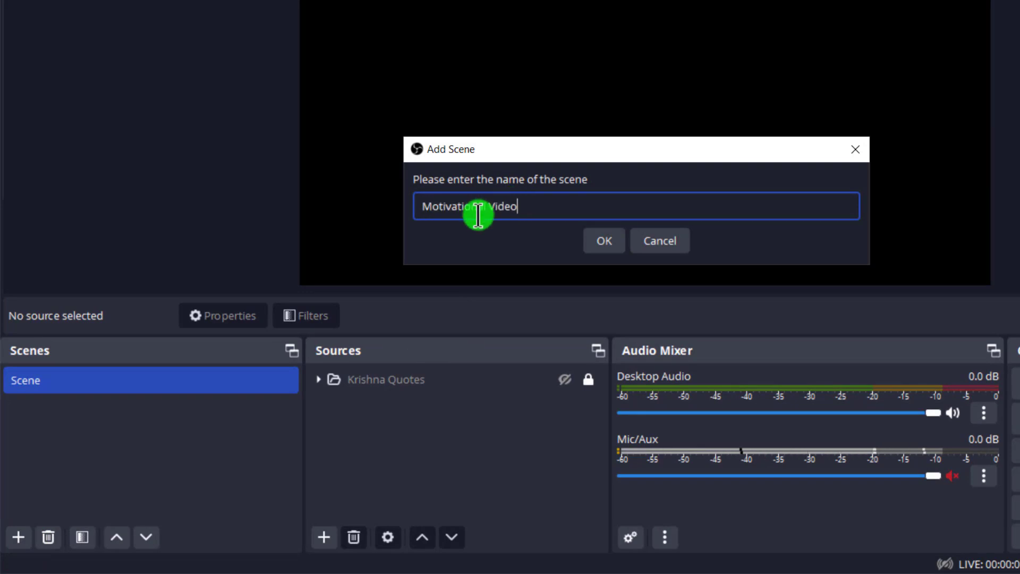
pyautogui.click(602, 242)
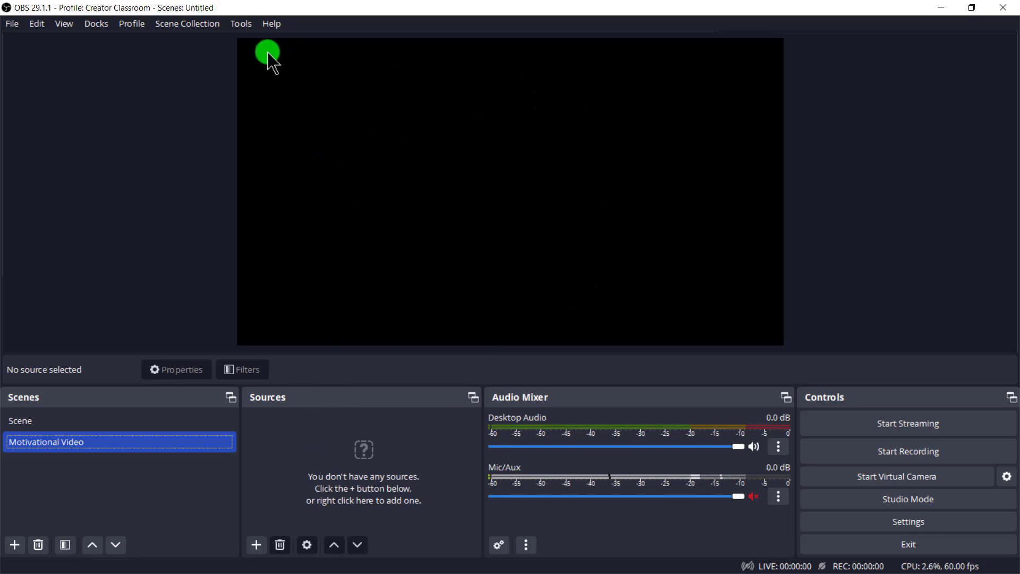
pyautogui.click(237, 45)
pyautogui.moveTo(238, 44); pyautogui.dragTo(785, 342)
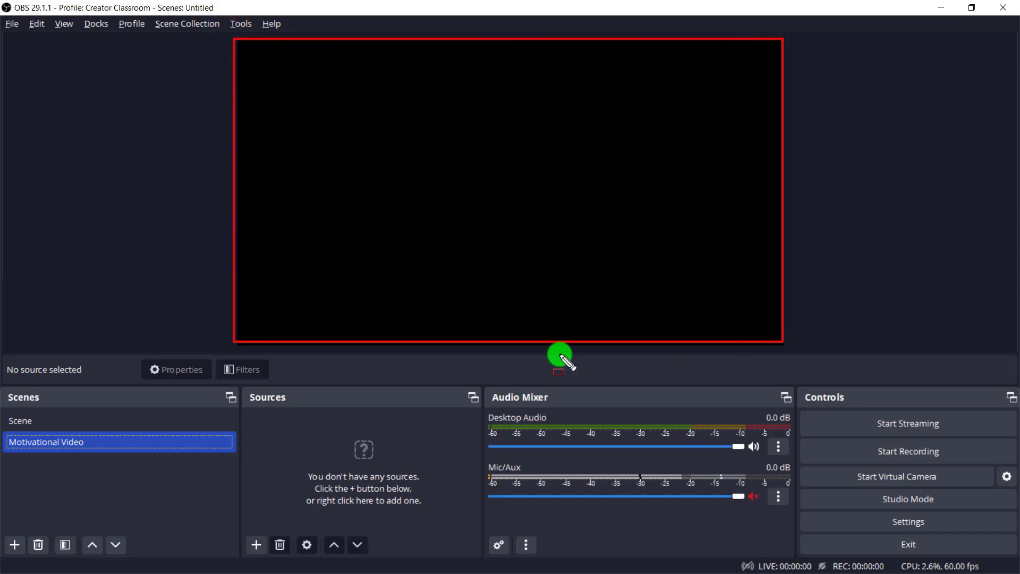
pyautogui.click(4, 383)
pyautogui.moveTo(5, 403); pyautogui.dragTo(218, 487)
pyautogui.moveTo(243, 421); pyautogui.dragTo(483, 560)
pyautogui.moveTo(239, 529); pyautogui.dragTo(271, 559)
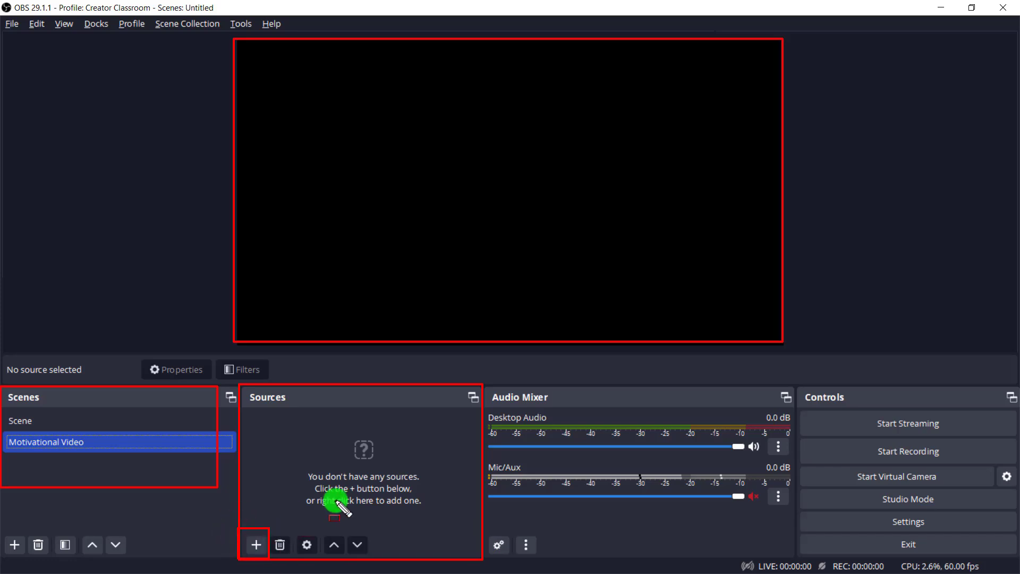
pyautogui.press('Escape')
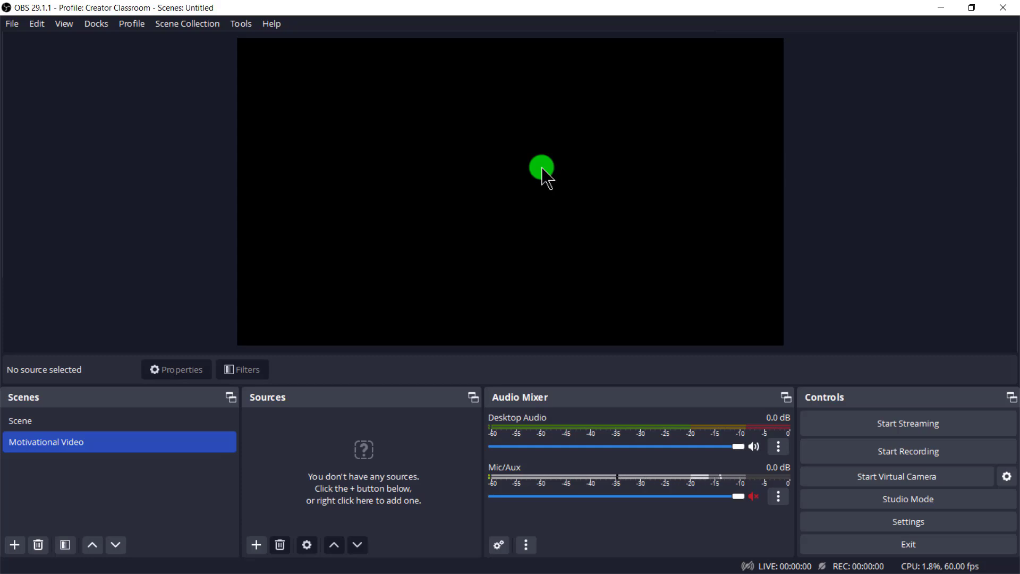
# Step: Create a new Media Source named "Background BG" in the Motivational Video scene and keep it visible
pyautogui.click(256, 545)
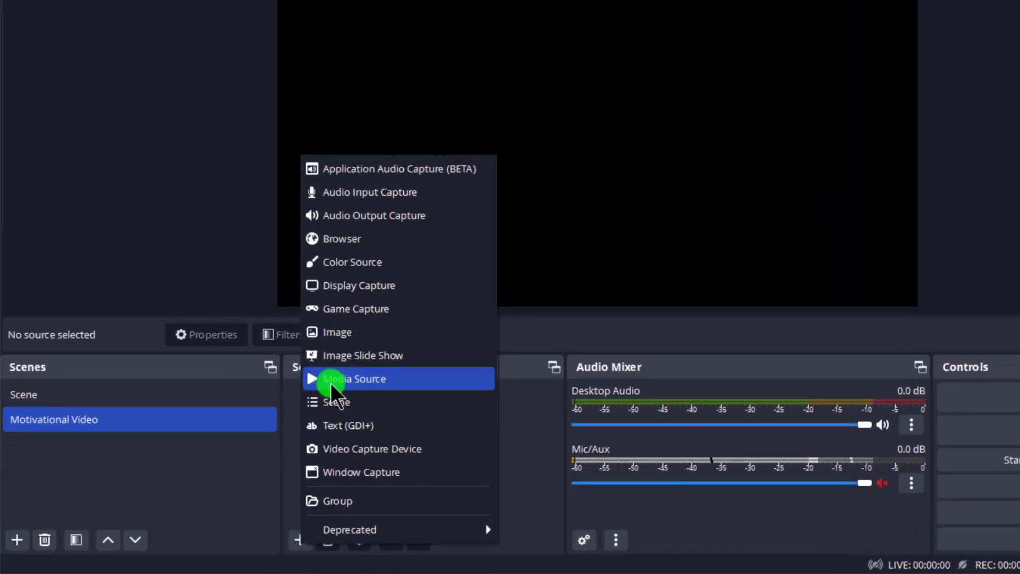
pyautogui.click(384, 375)
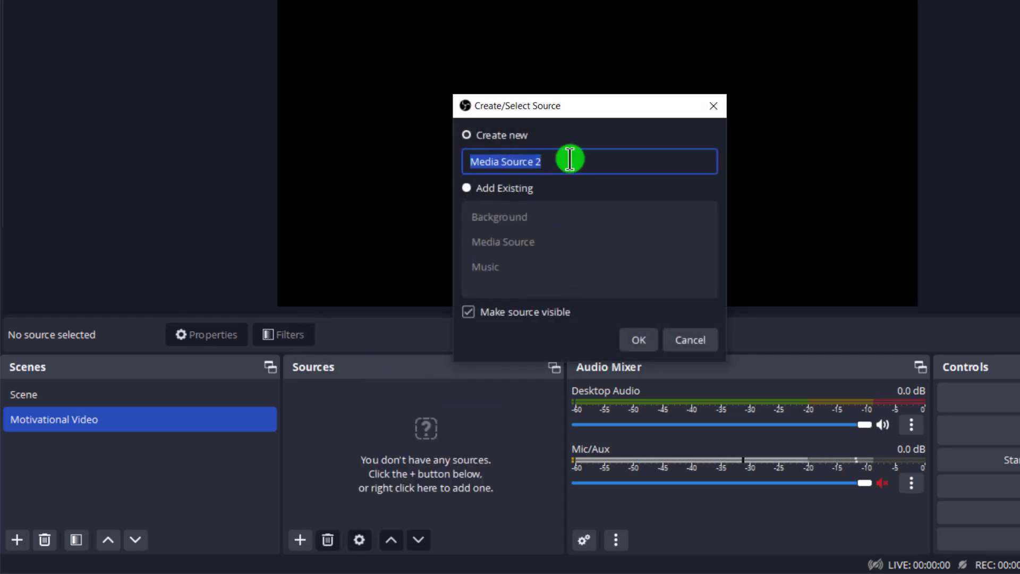
pyautogui.write('Background')
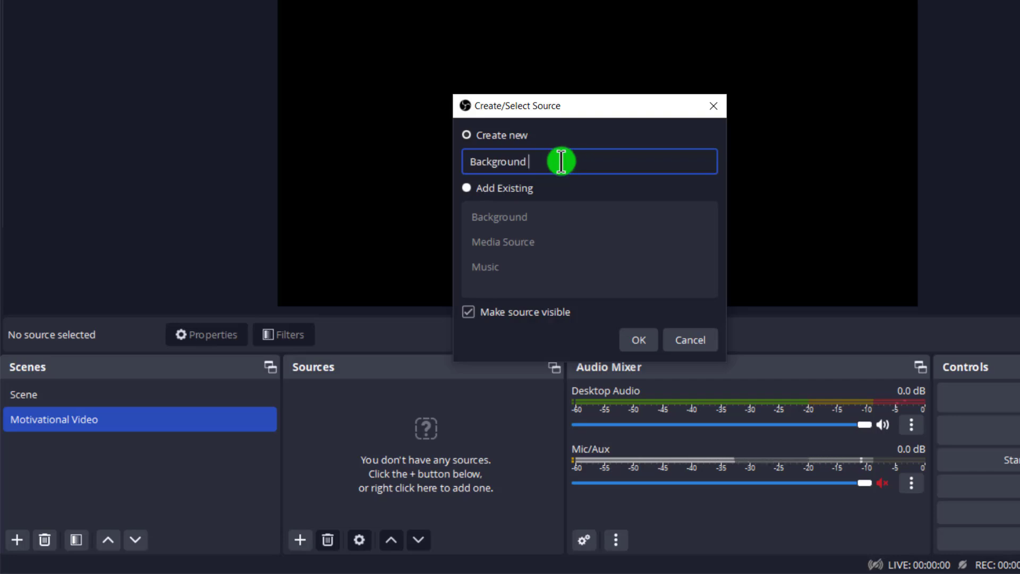
pyautogui.press('Home')
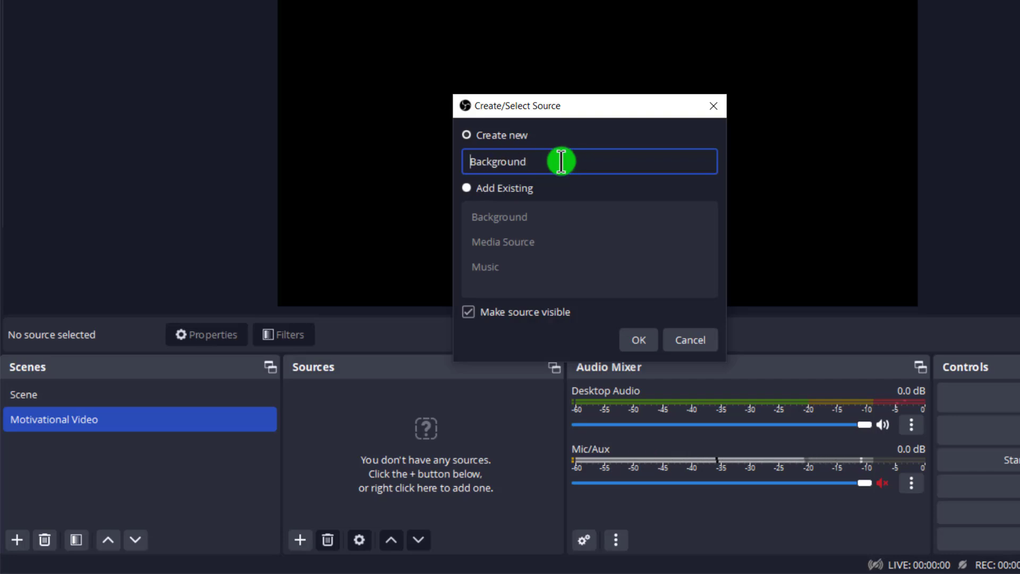
pyautogui.click(561, 161)
pyautogui.write('BG')
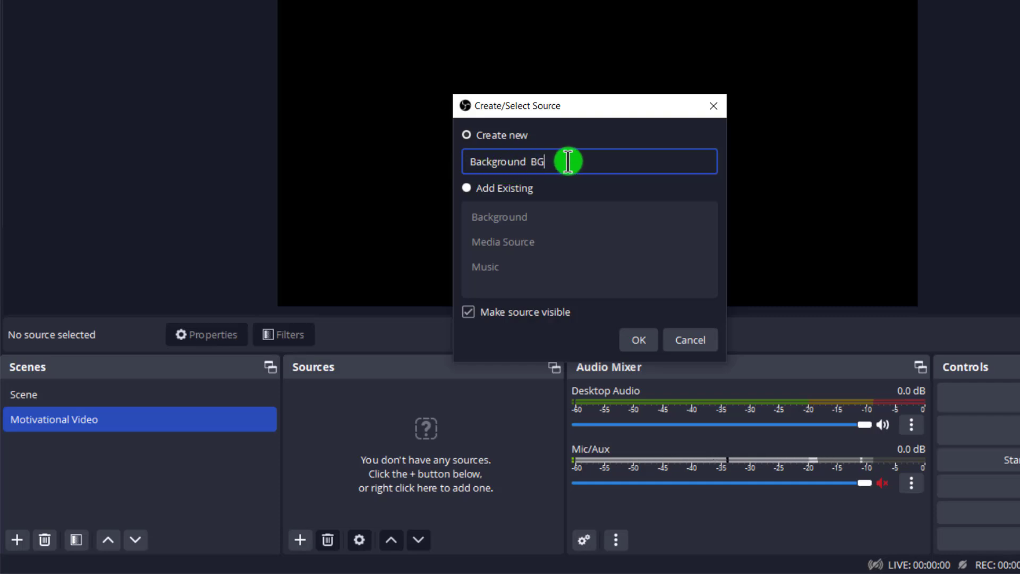
pyautogui.click(640, 345)
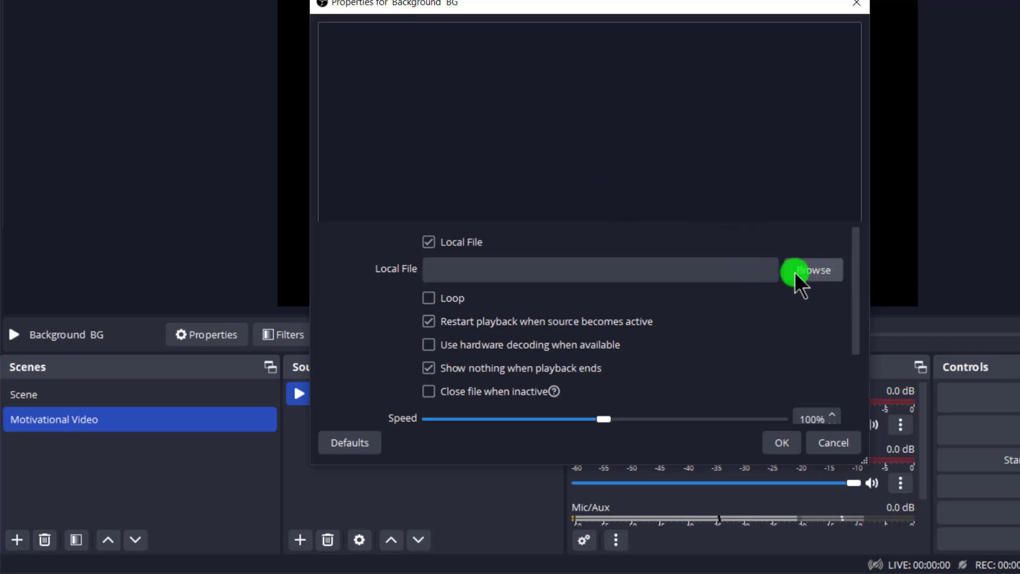
# Step: Browse the Recording (F:) drive to the "No Copyright Free Videos" folder inside PICs to find the background's local file
pyautogui.click(834, 274)
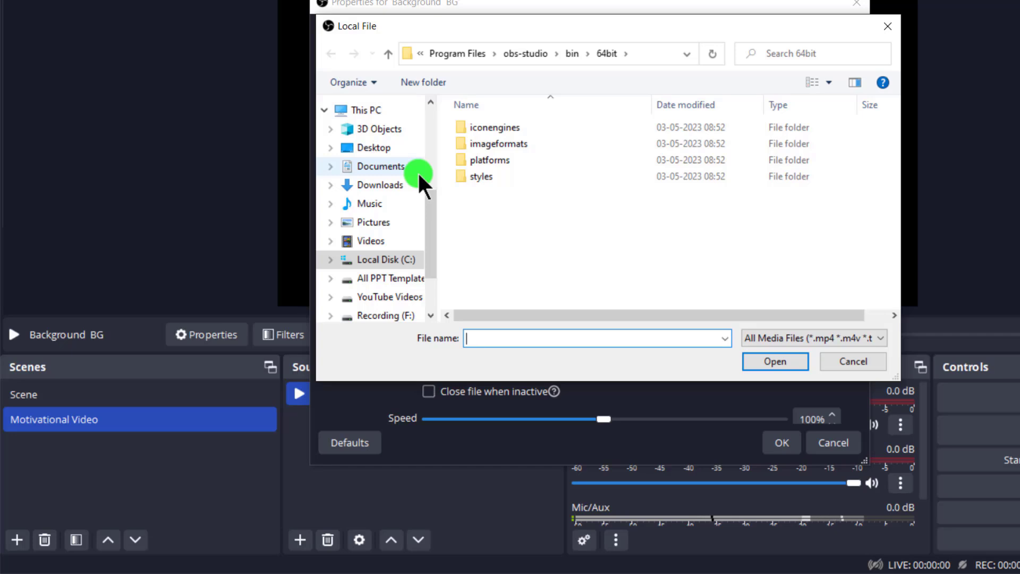
pyautogui.click(379, 149)
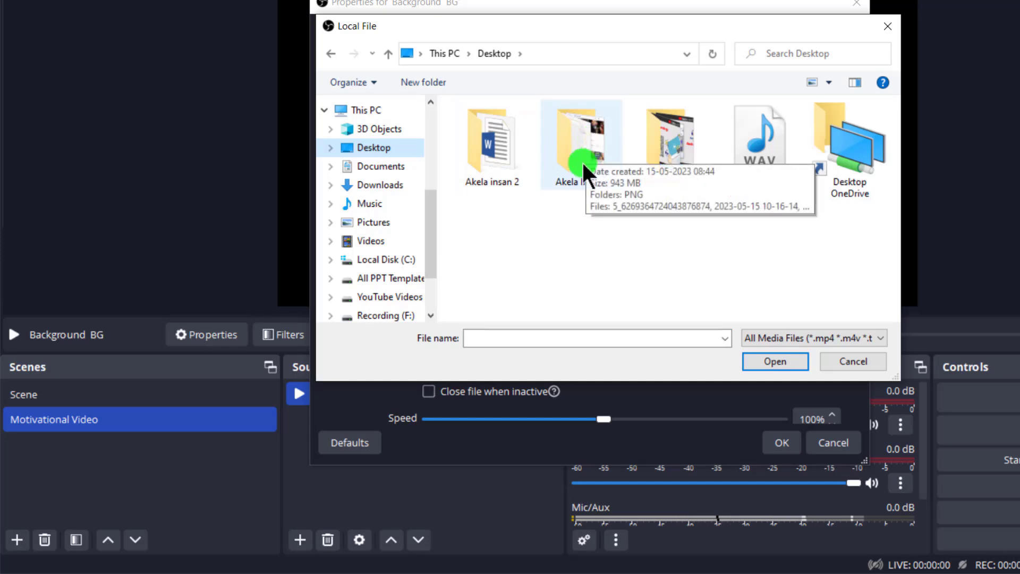
pyautogui.click(583, 144)
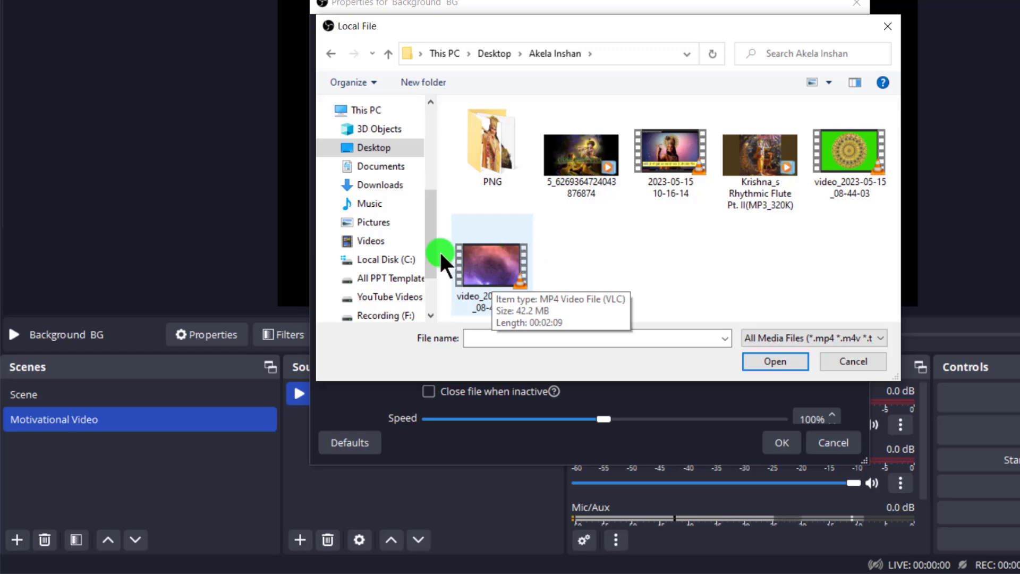
pyautogui.scroll(-1, 405, 251)
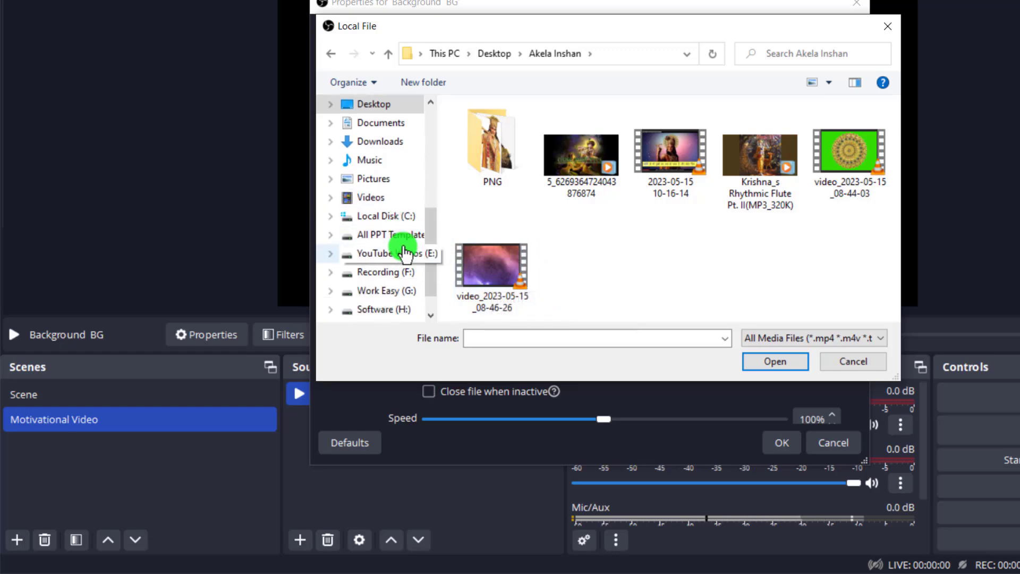
pyautogui.click(390, 273)
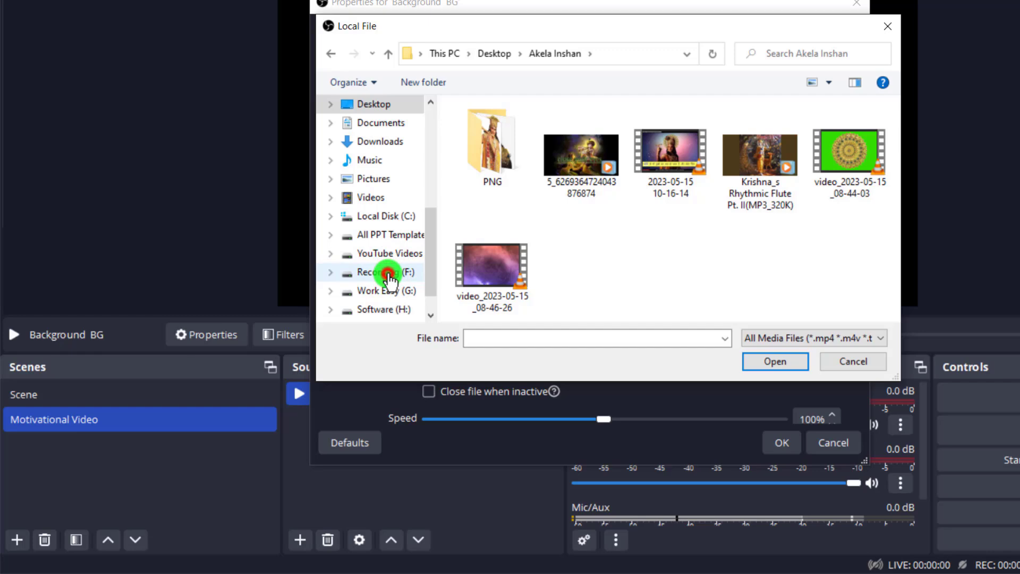
pyautogui.scroll(-3, 680, 210)
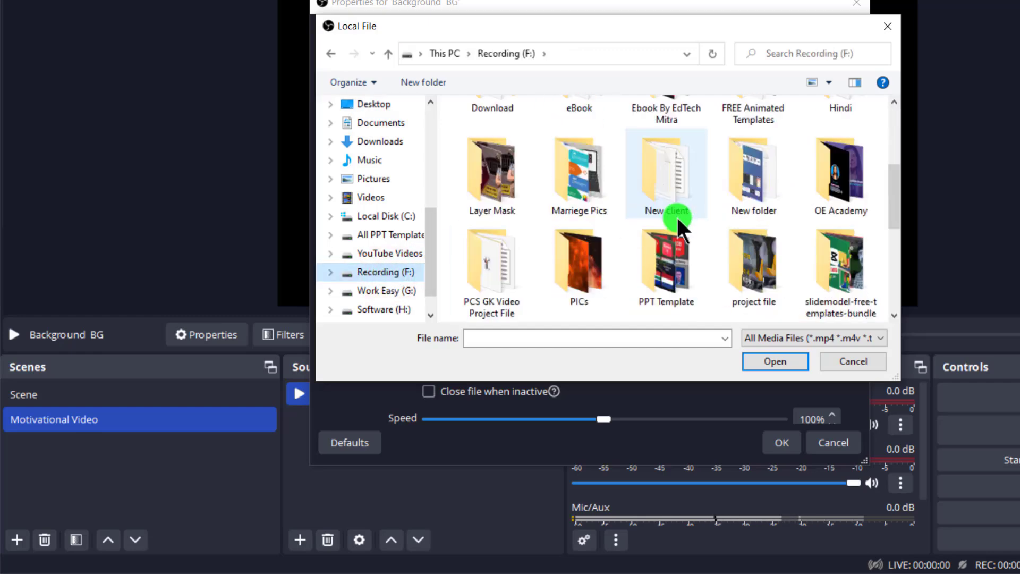
pyautogui.doubleClick(576, 266)
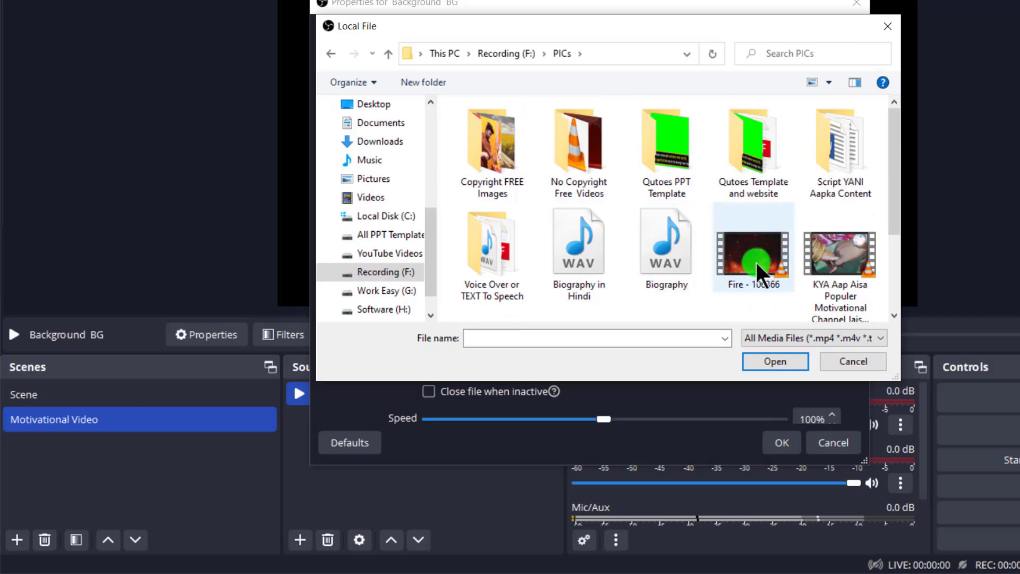
pyautogui.click(589, 157)
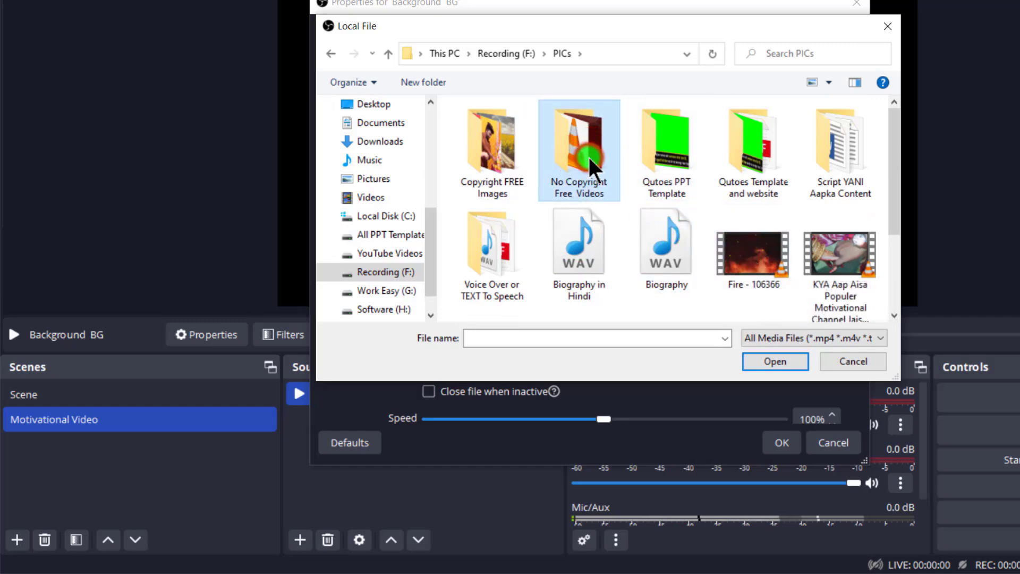
pyautogui.doubleClick(587, 155)
pyautogui.scroll(-3, 691, 175)
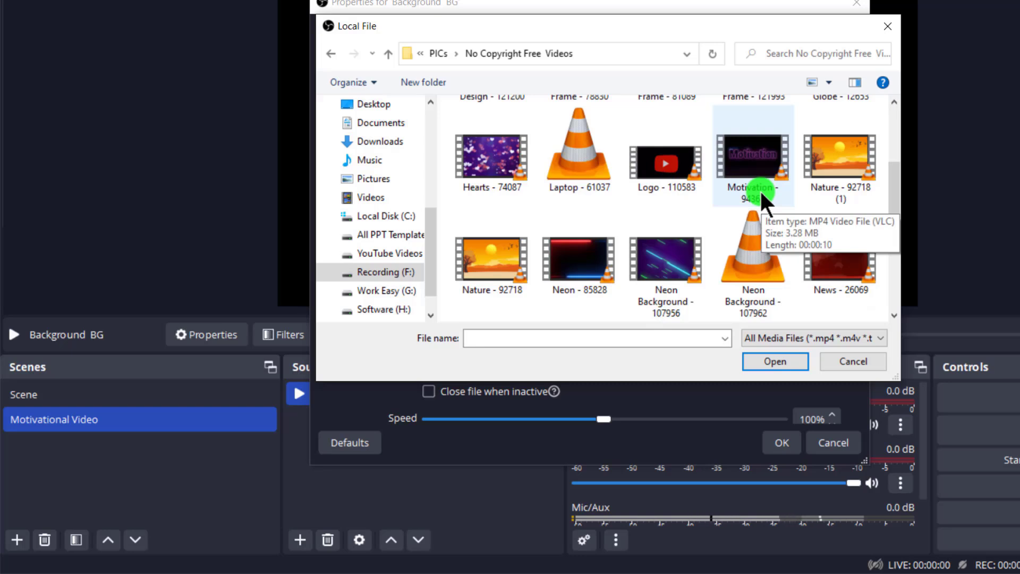
# Step: Load "Nature - 92718" as the Background BG video, enable looping and confirm the source properties
pyautogui.click(846, 148)
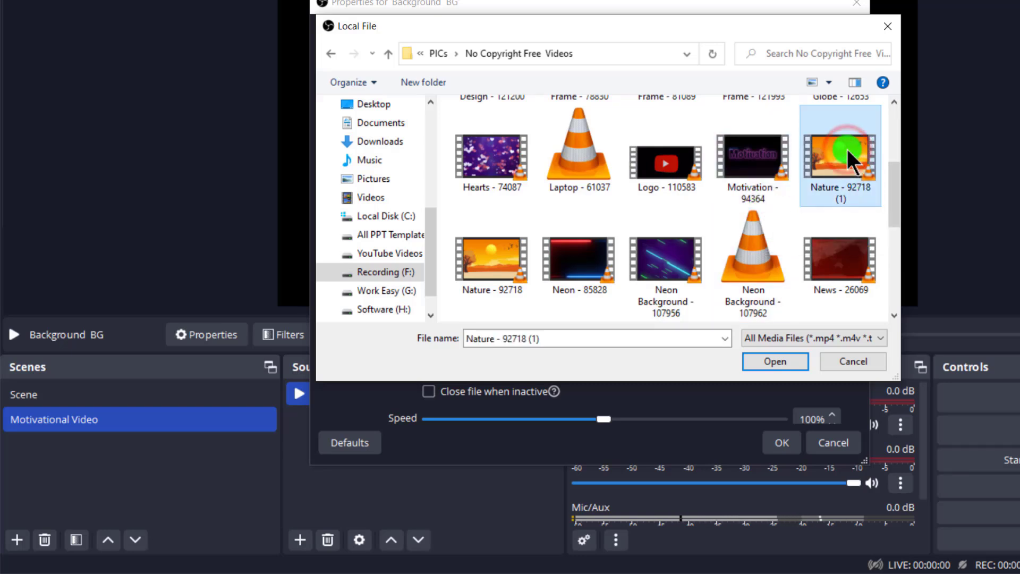
pyautogui.click(507, 275)
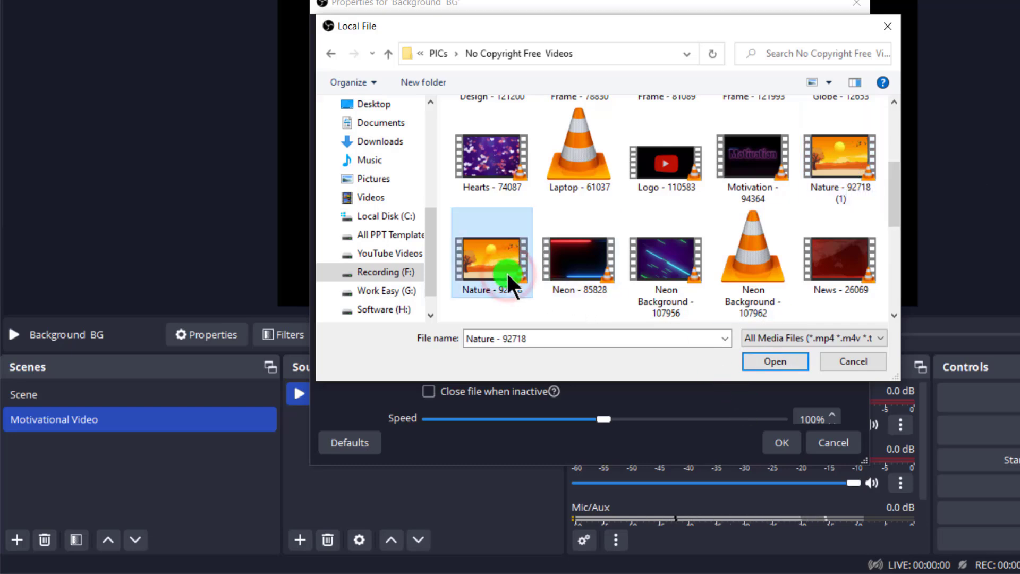
pyautogui.click(771, 361)
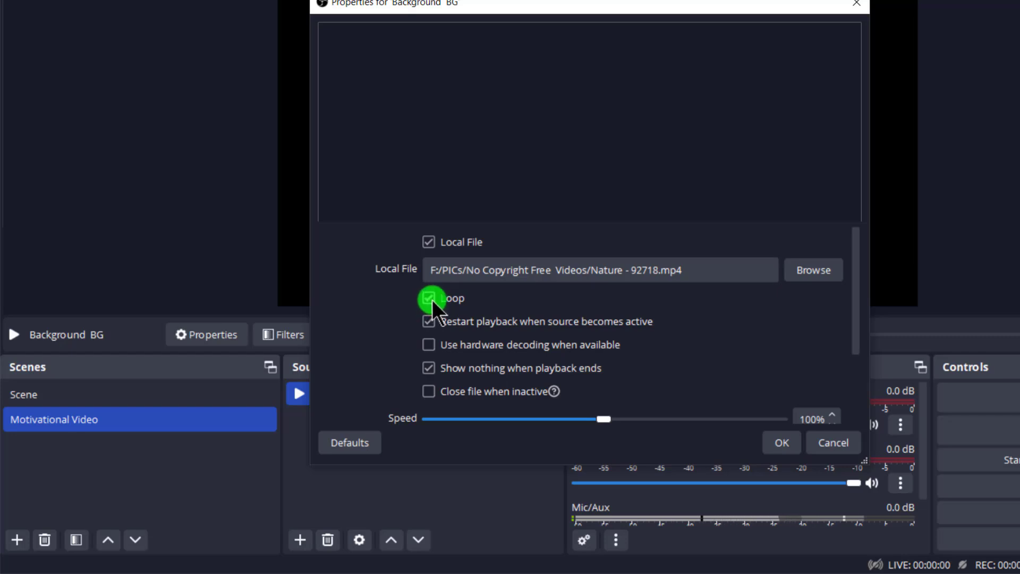
pyautogui.click(776, 446)
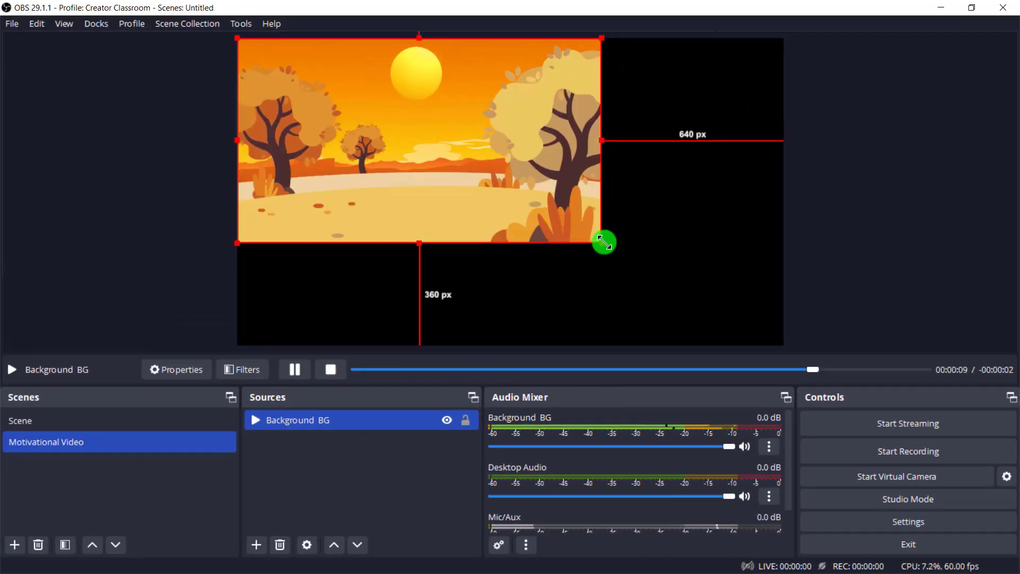
# Step: Enlarge the Background BG video to fill the entire canvas and lock the source
pyautogui.click(602, 242)
pyautogui.moveTo(602, 242); pyautogui.dragTo(775, 326)
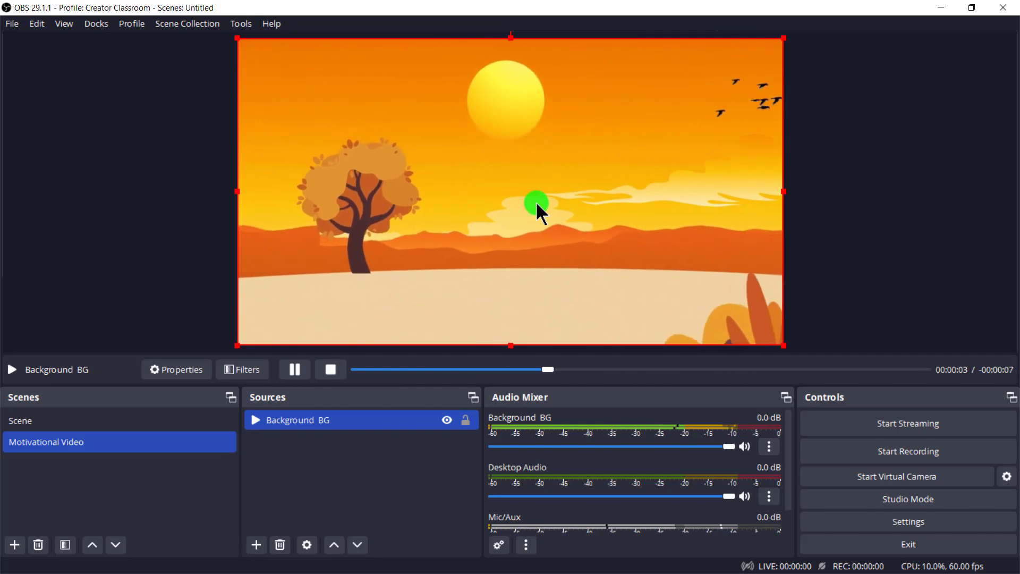
pyautogui.click(466, 420)
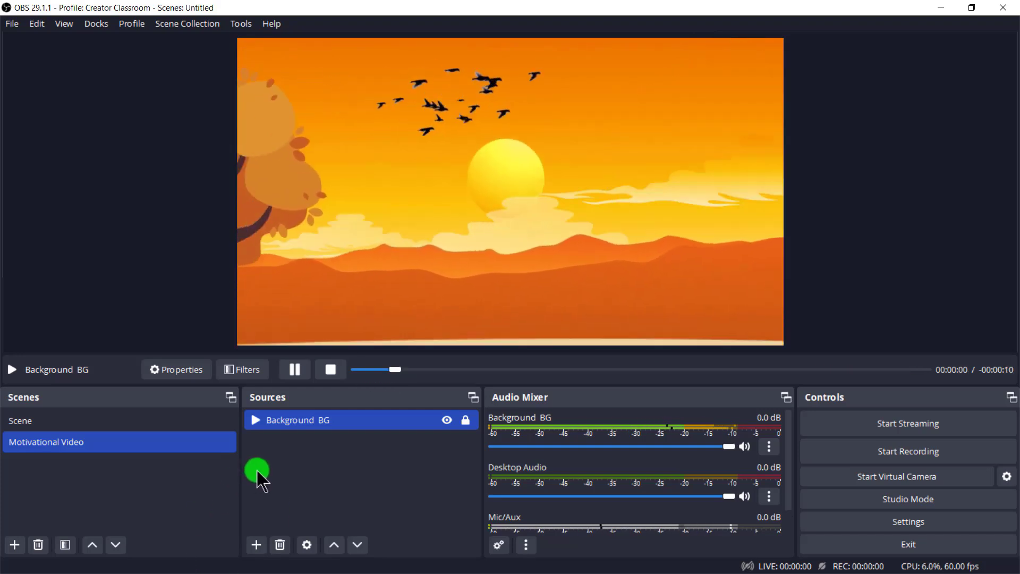
# Step: Create a new Media Source named "Chakra" in the Motivational Video scene and keep it visible
pyautogui.click(255, 544)
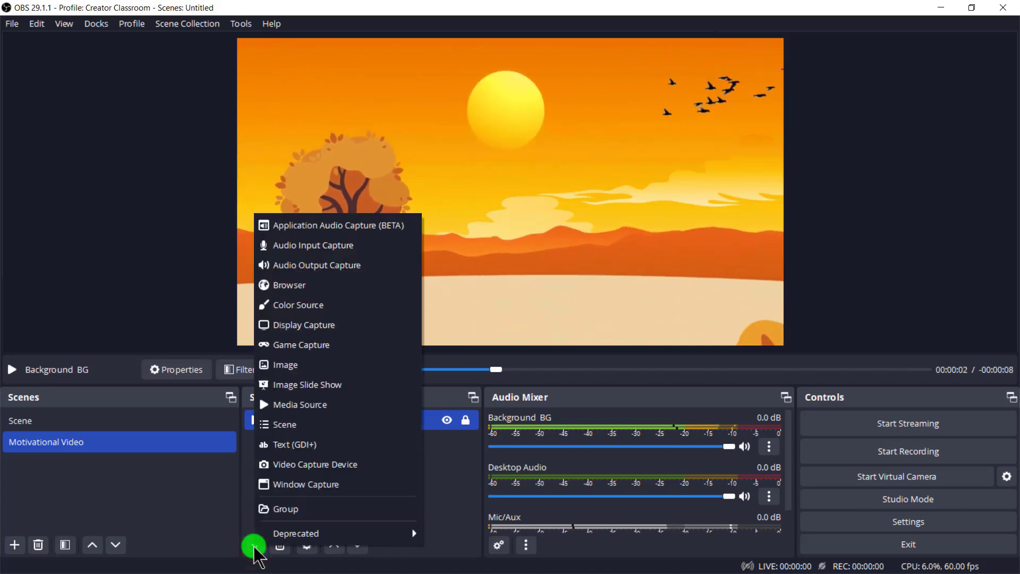
pyautogui.click(317, 404)
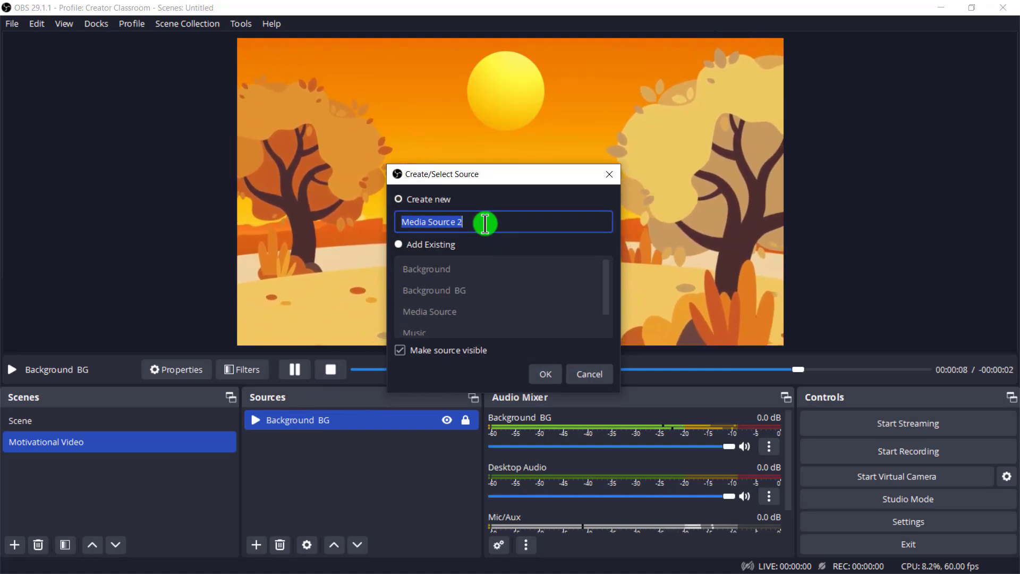
pyautogui.write('Chakra')
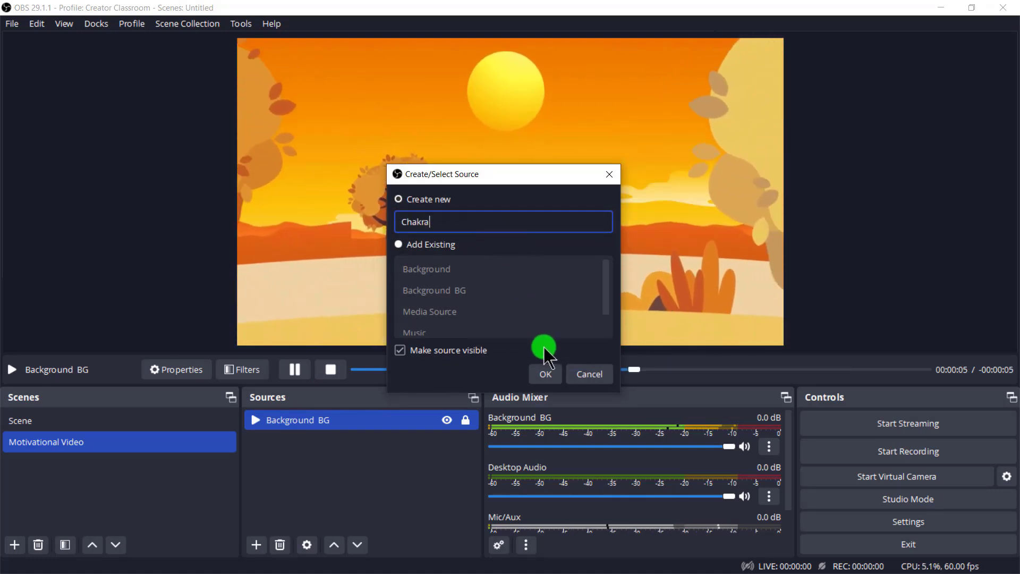
pyautogui.click(541, 374)
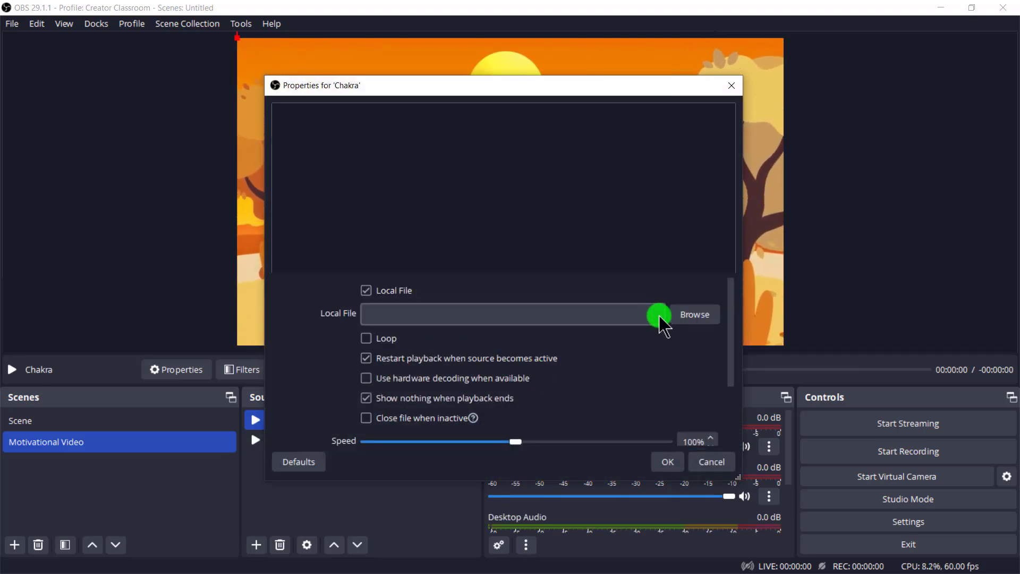
pyautogui.click(693, 314)
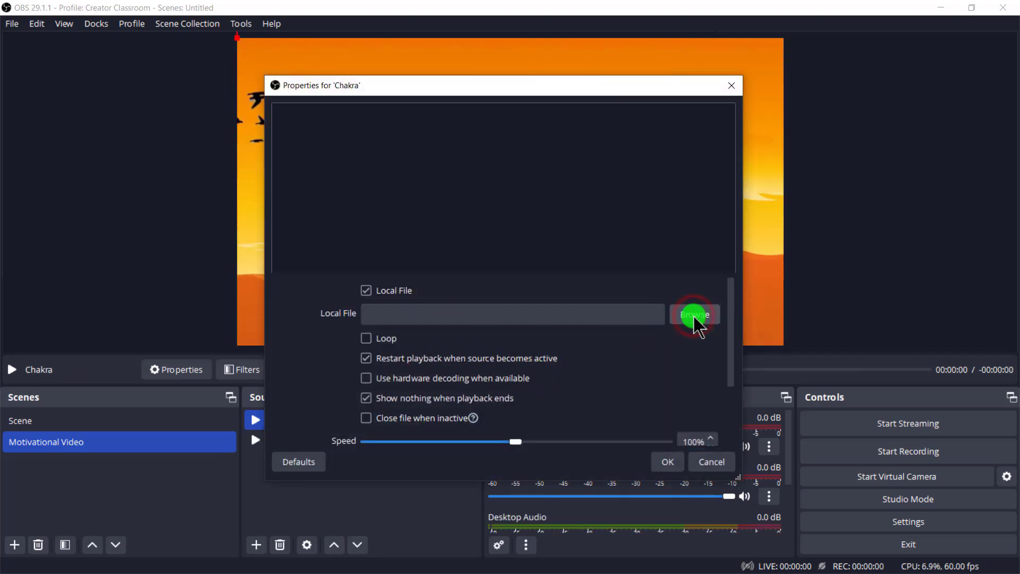
pyautogui.click(314, 209)
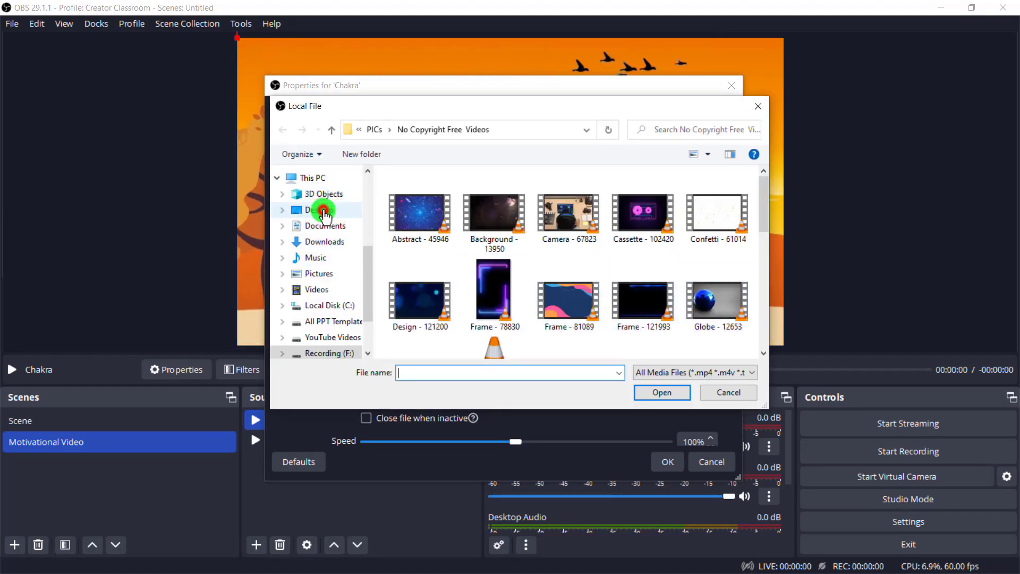
pyautogui.doubleClick(504, 216)
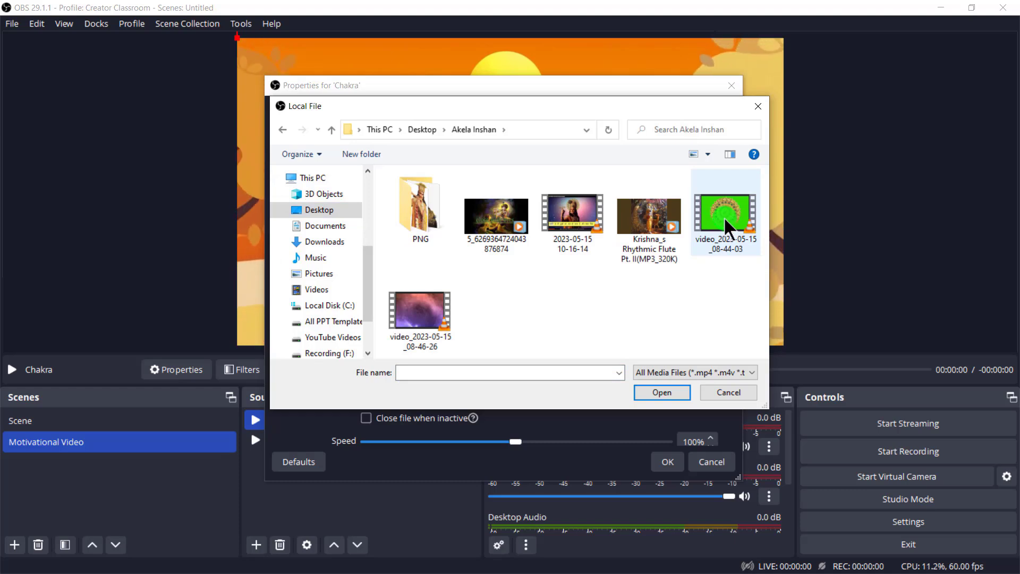
pyautogui.click(724, 214)
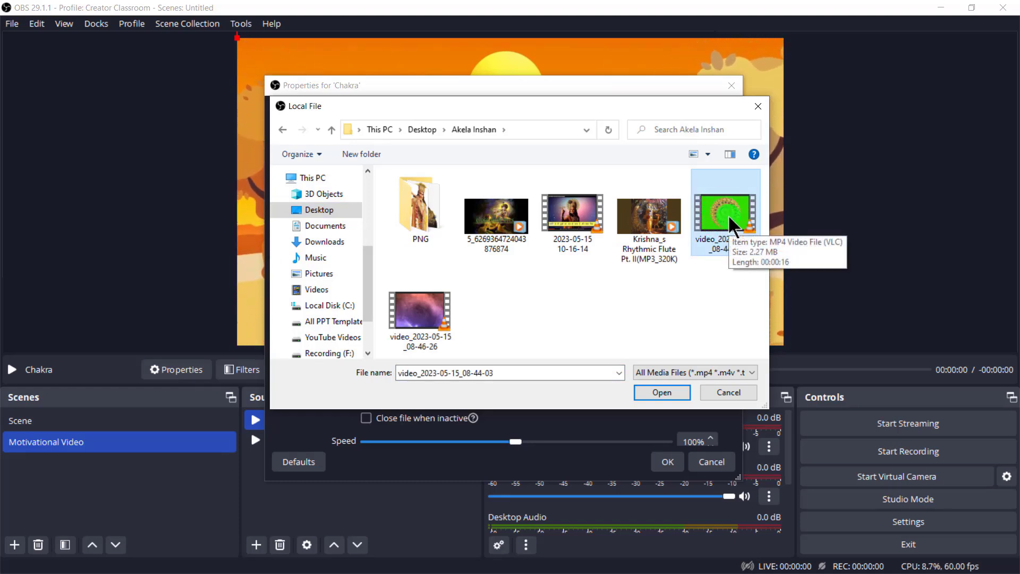
pyautogui.click(661, 391)
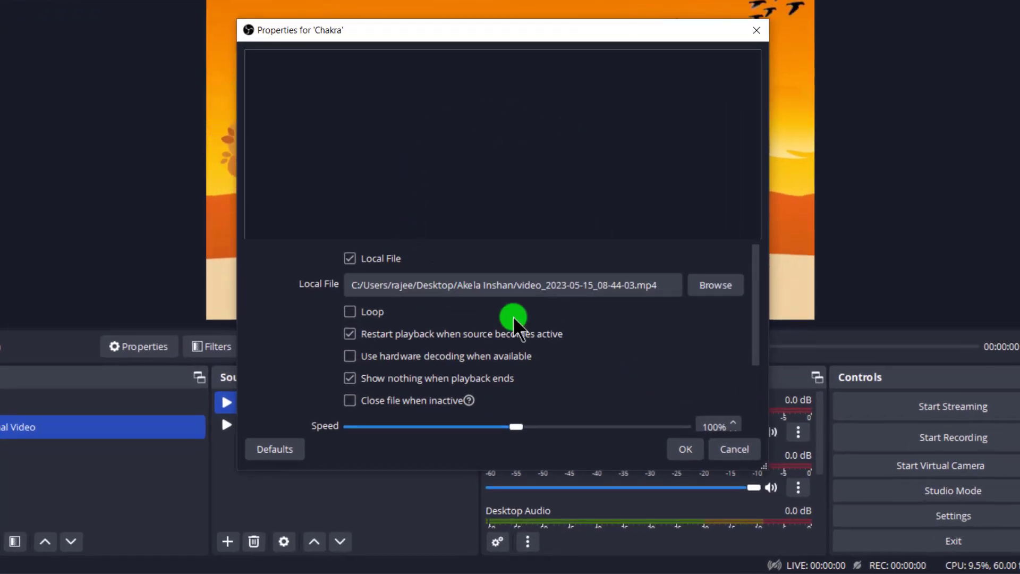
# Step: Enable looping for the Chakra source and place its clip at the upper centre of the canvas, about 38 px below the top edge
pyautogui.click(346, 310)
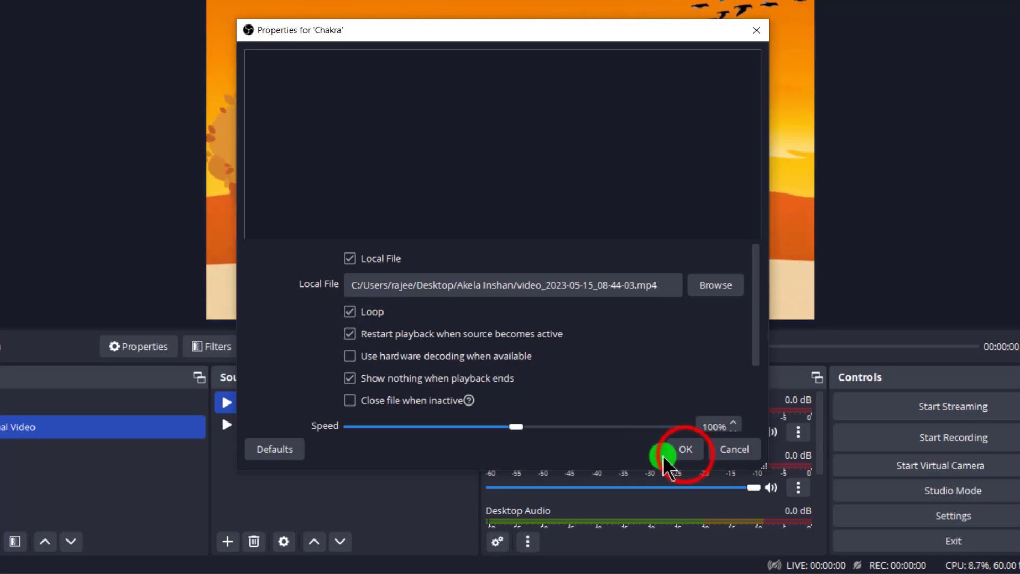
pyautogui.click(671, 456)
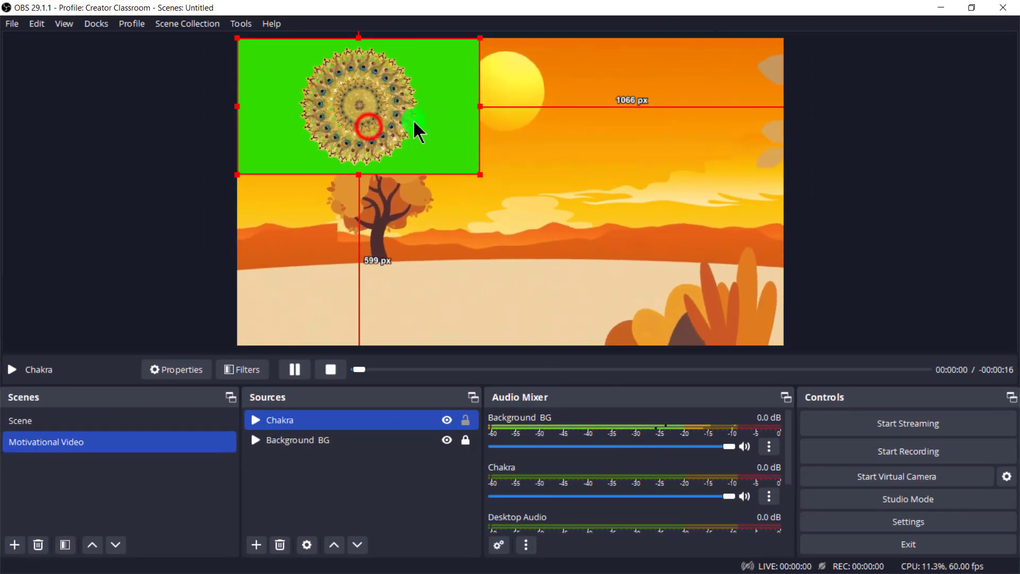
pyautogui.moveTo(372, 132); pyautogui.dragTo(519, 138)
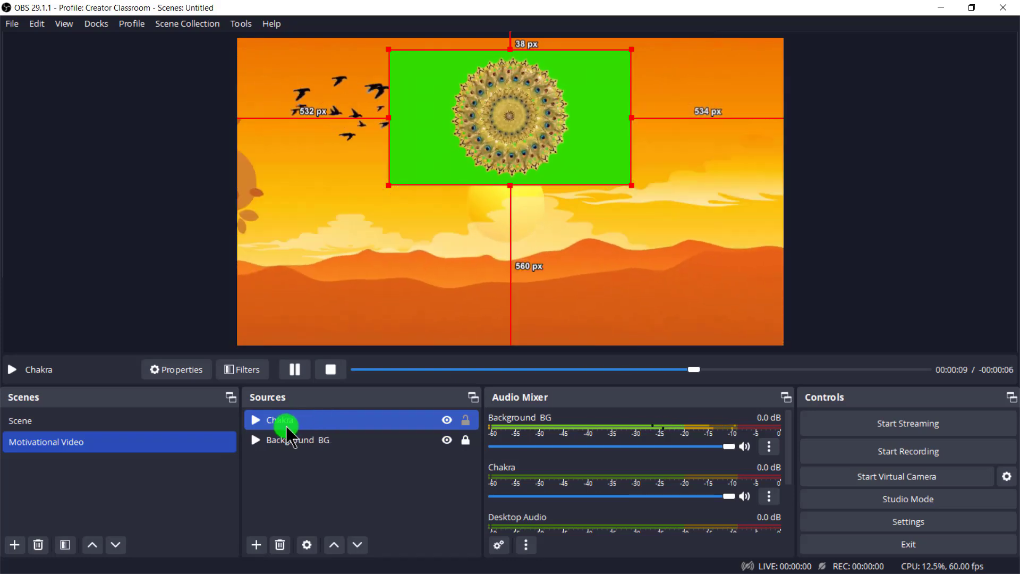
# Step: Add a Chroma Key effect filter with its default name to the Chakra source
pyautogui.rightClick(320, 423)
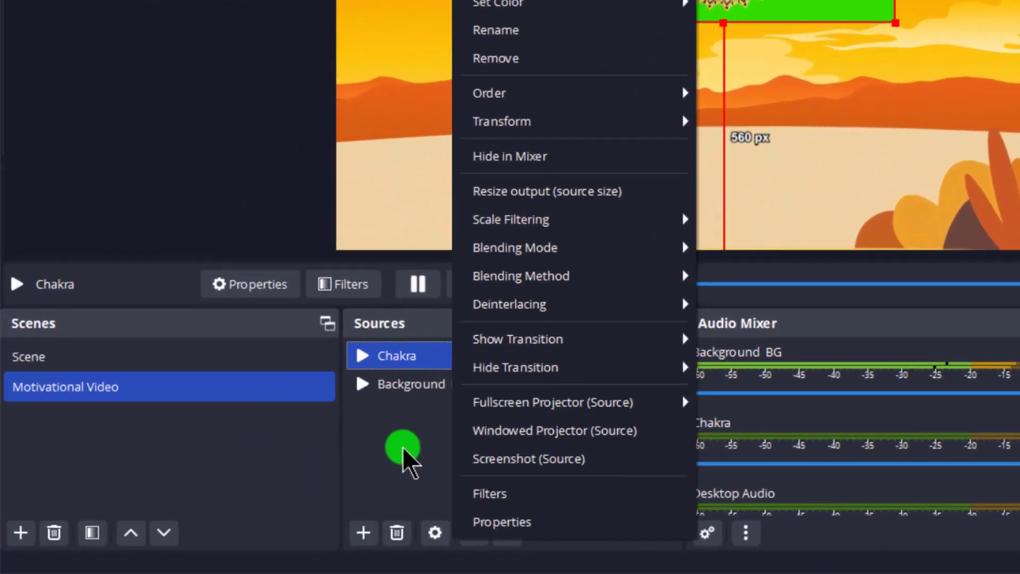
pyautogui.click(359, 517)
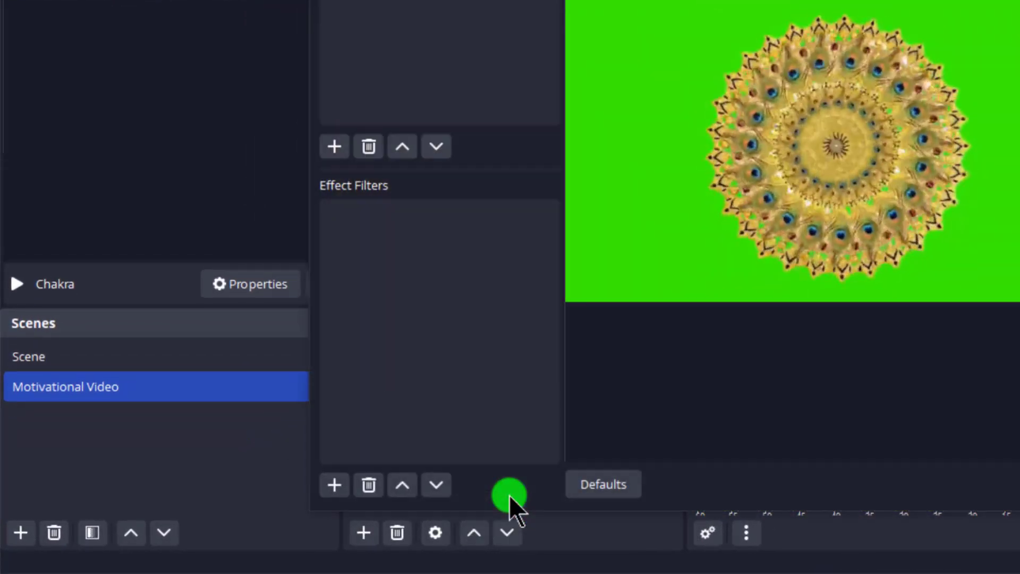
pyautogui.click(332, 486)
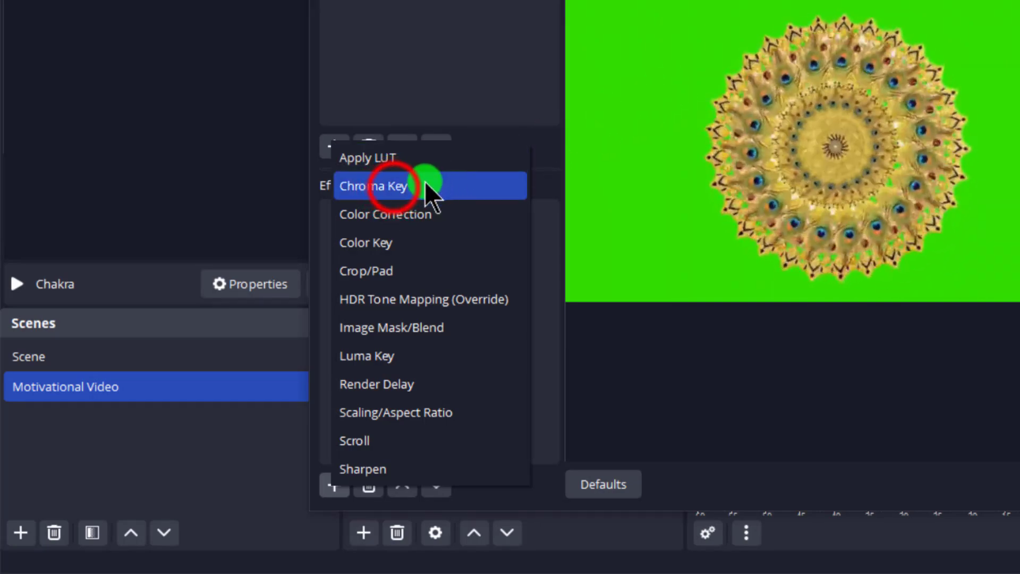
pyautogui.click(393, 187)
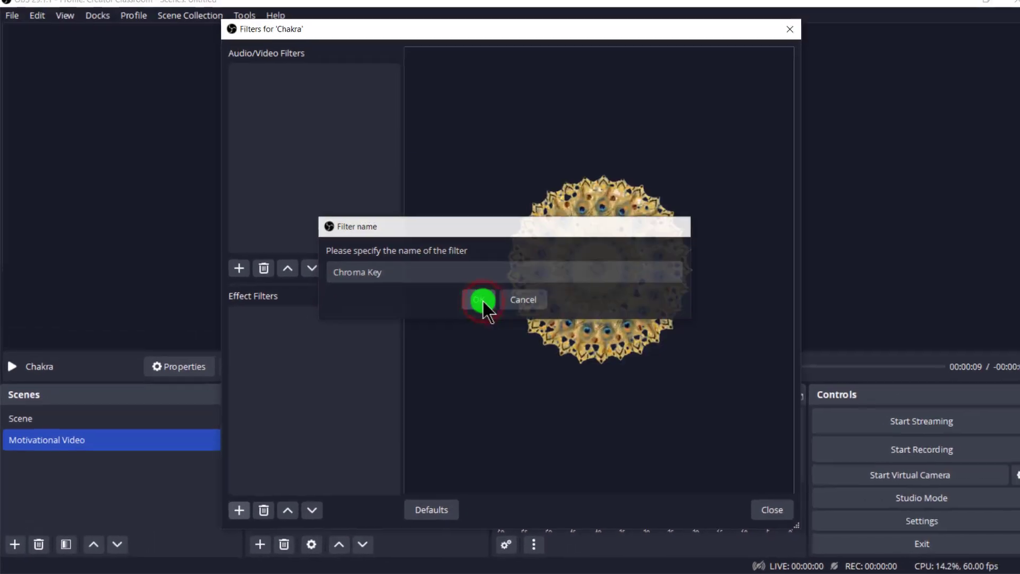
pyautogui.click(669, 191)
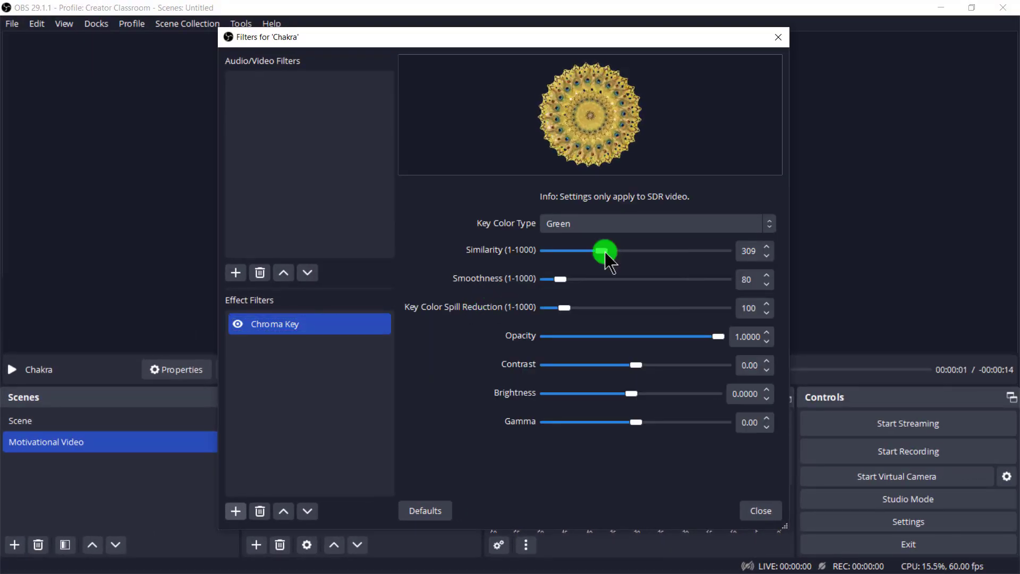
# Step: Set the Chroma Key filter's Similarity to 309 and Smoothness to 34, and close the filter settings
pyautogui.moveTo(605, 252); pyautogui.dragTo(601, 251)
pyautogui.click(562, 281)
pyautogui.moveTo(563, 280)
pyautogui.mouseDown()
pyautogui.moveTo(547, 284)
pyautogui.moveTo(551, 275)
pyautogui.mouseUp()
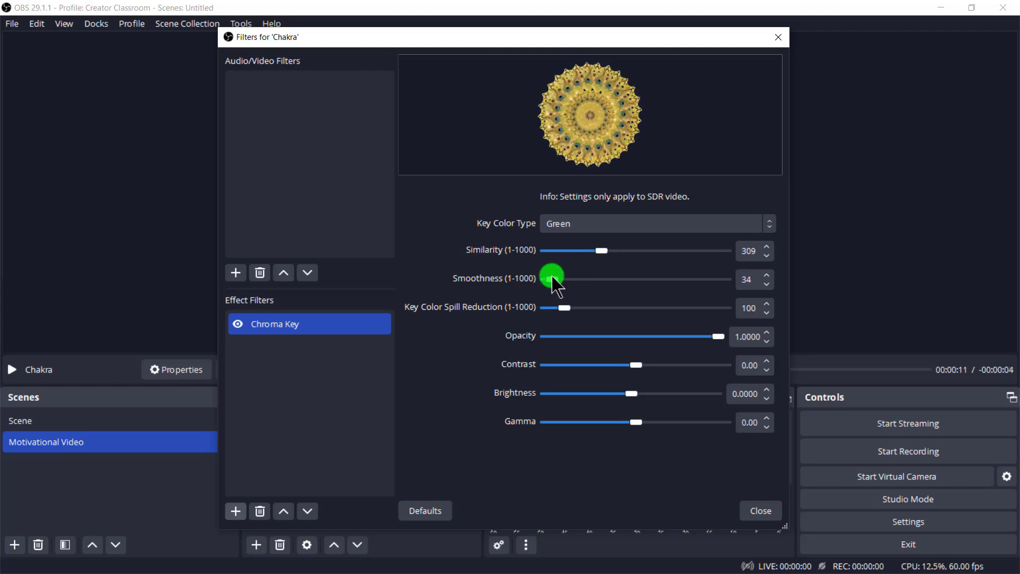
pyautogui.click(761, 509)
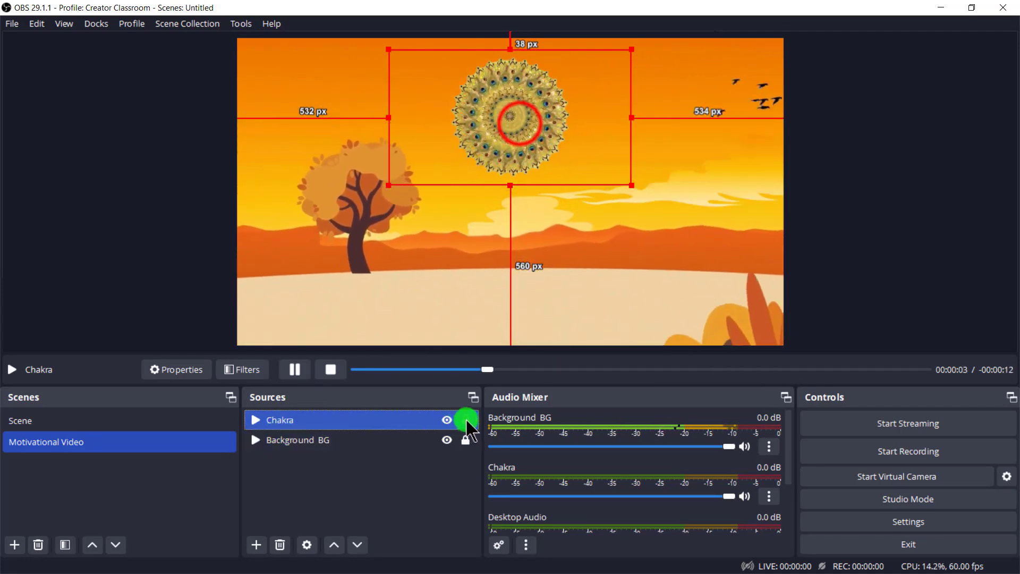
# Step: Move the Chakra clip to the canvas's upper right, about 58 px below the top and 163 px from the right edge, and lock it
pyautogui.moveTo(521, 125); pyautogui.dragTo(616, 131)
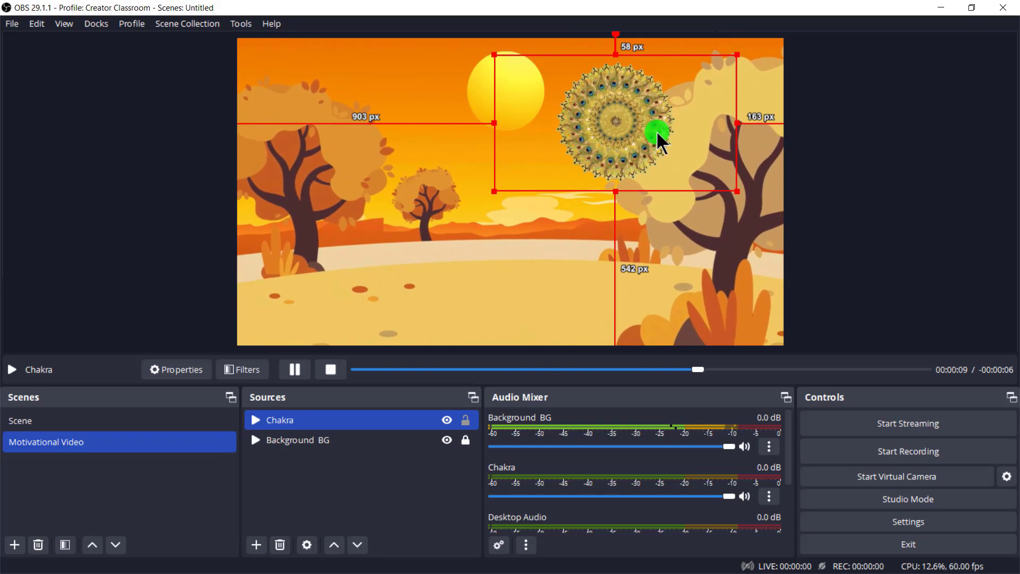
pyautogui.click(467, 420)
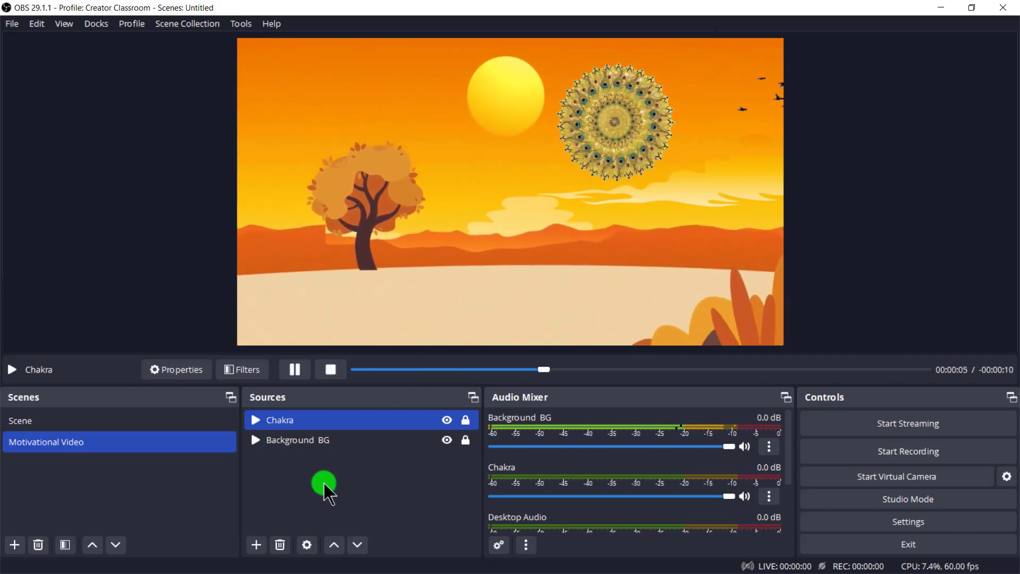
# Step: Add a new image source named "Krishna Pic" to the Motivational Video scene
pyautogui.click(256, 545)
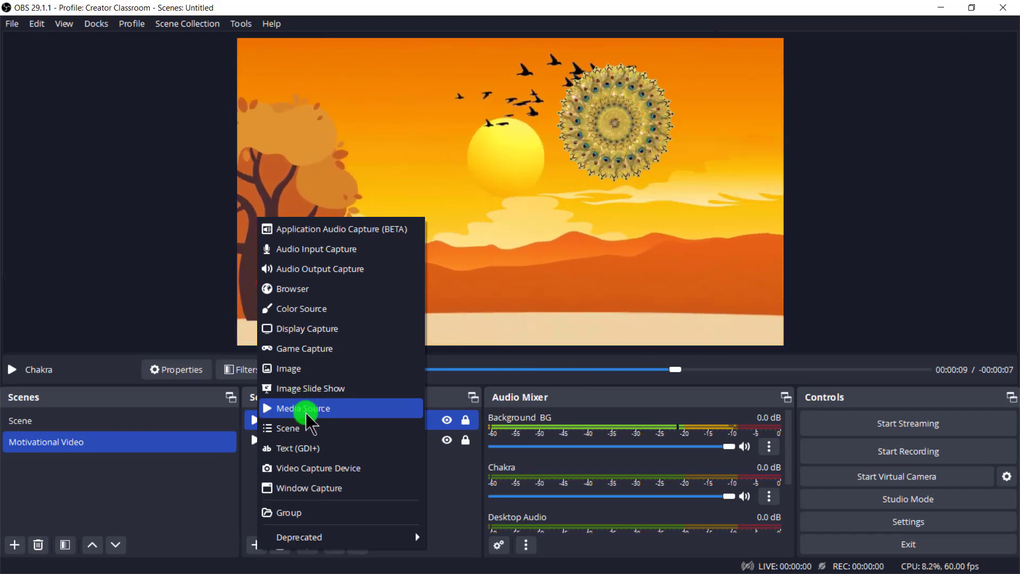
pyautogui.click(294, 371)
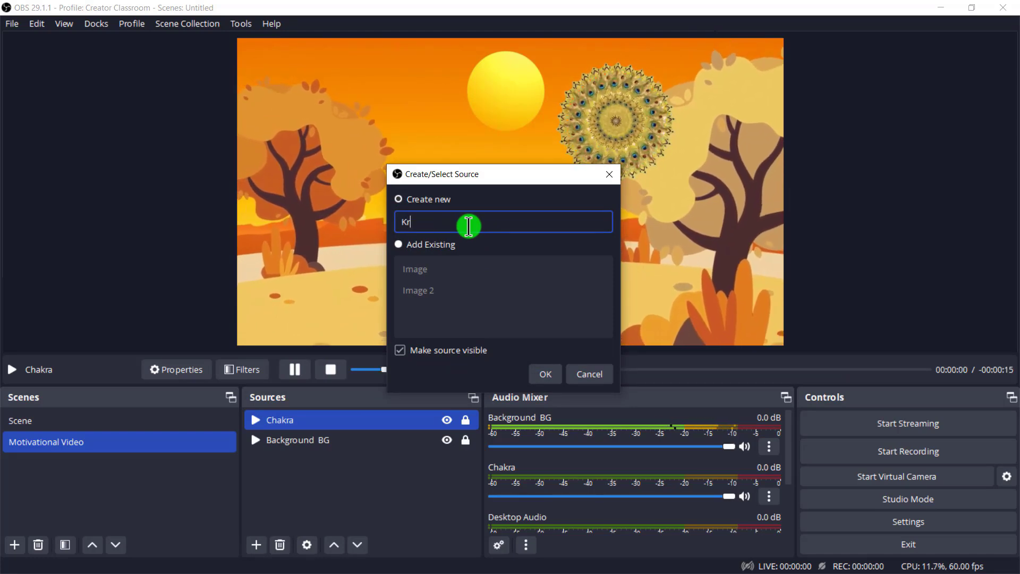
pyautogui.write('Krishn')
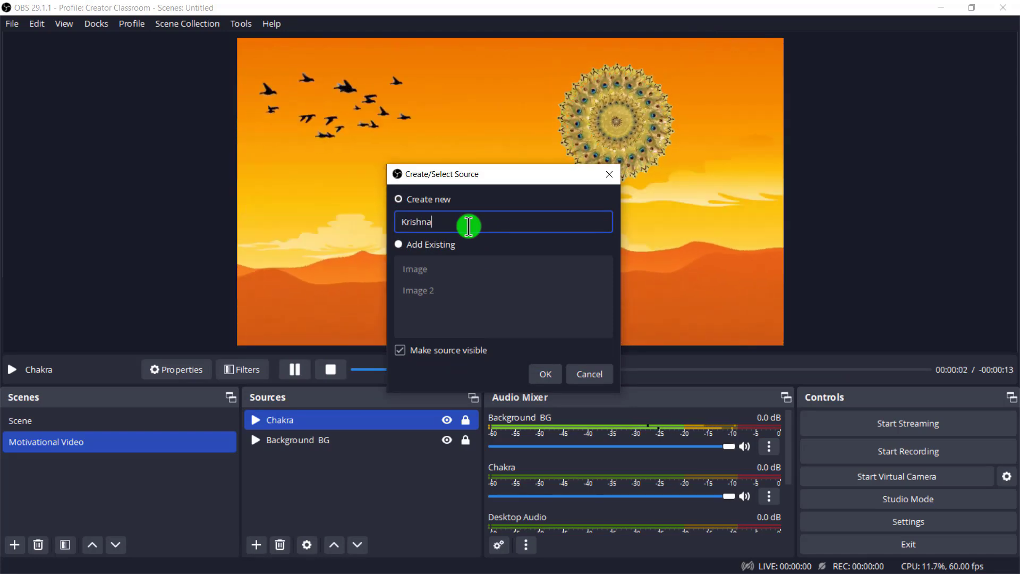
pyautogui.write('a Pic')
pyautogui.press('Return')
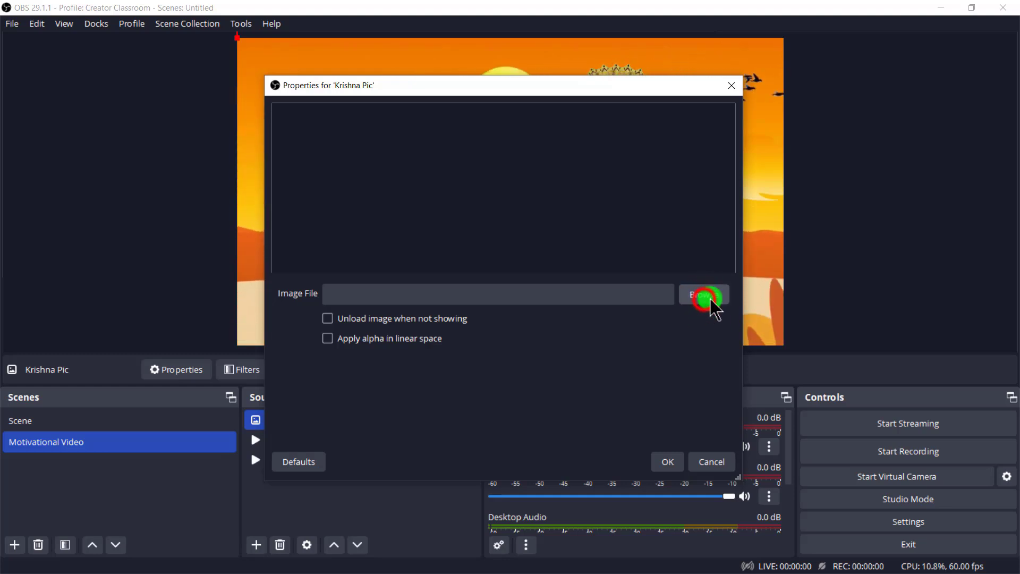
# Step: Load "pxfuel_(1)-bUih0-AGr-transformed.png" from the PNG folder in the Desktop's Akela Inshan folder as the Krishna Pic image
pyautogui.click(711, 299)
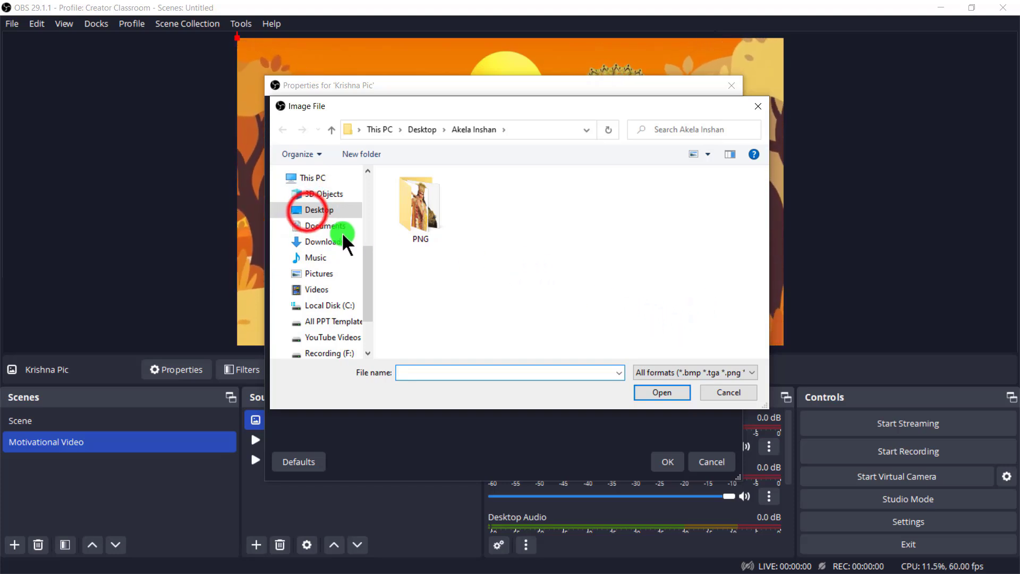
pyautogui.click(311, 210)
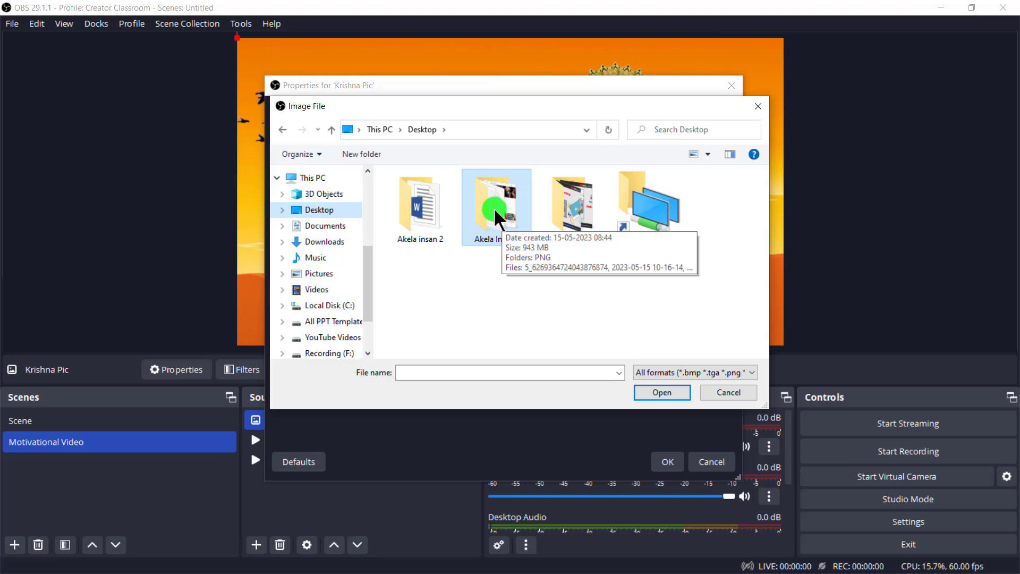
pyautogui.doubleClick(498, 215)
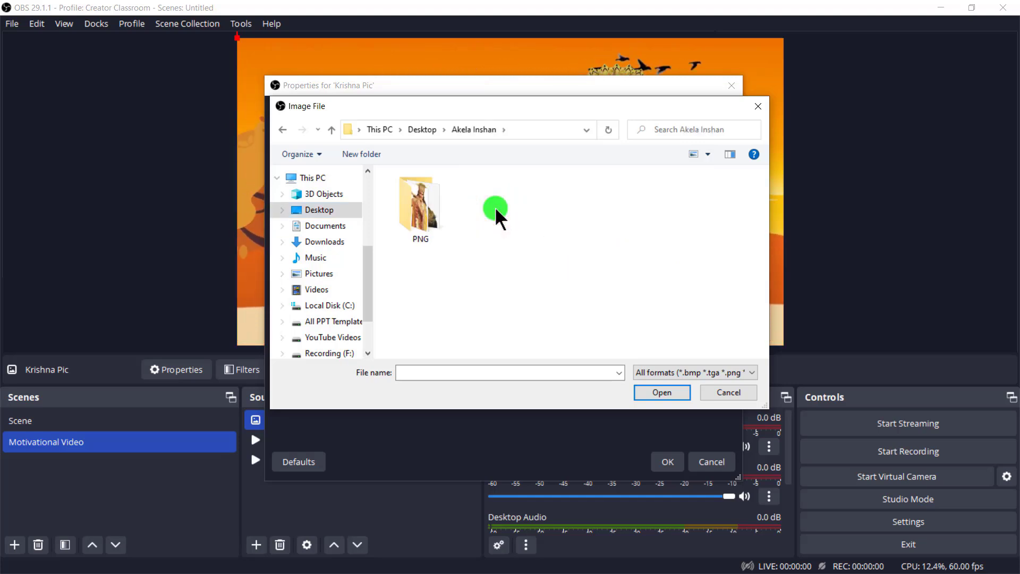
pyautogui.doubleClick(429, 212)
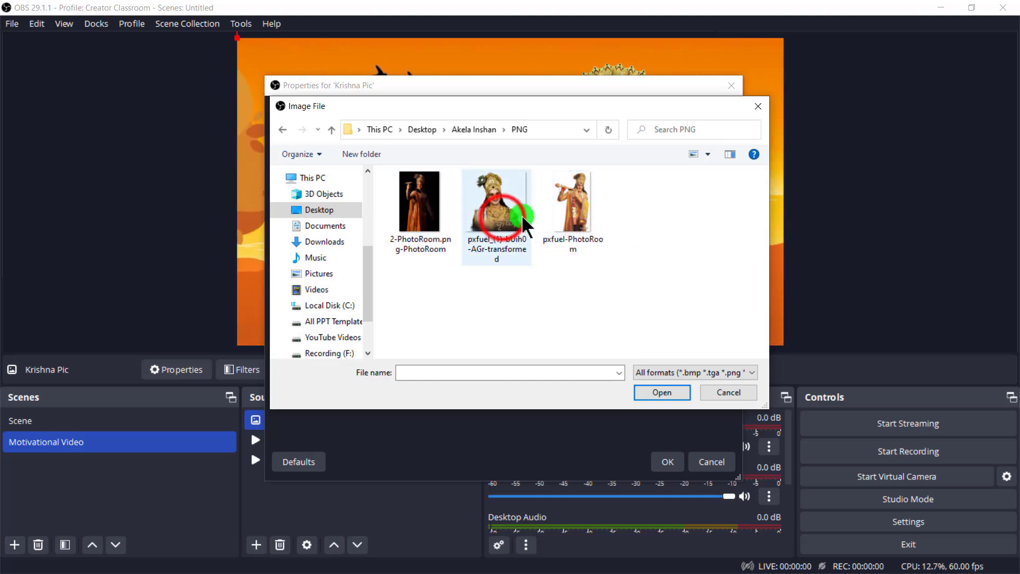
pyautogui.click(505, 225)
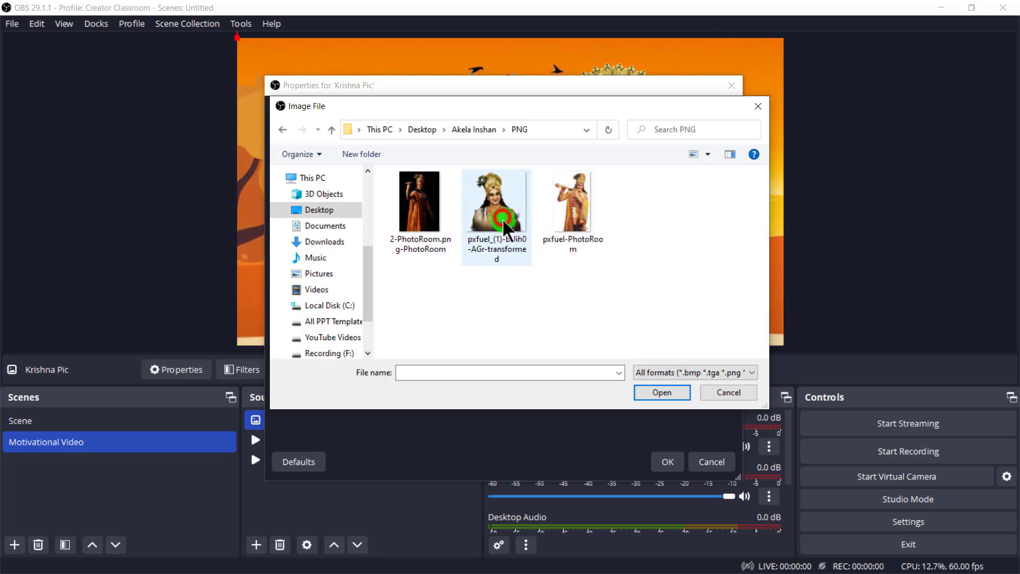
pyautogui.click(664, 394)
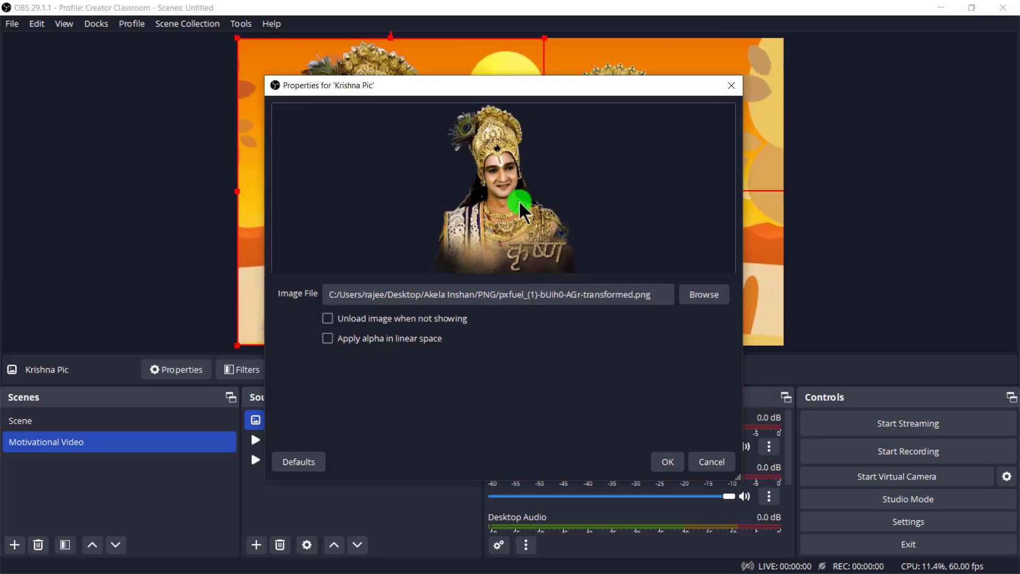
pyautogui.click(668, 468)
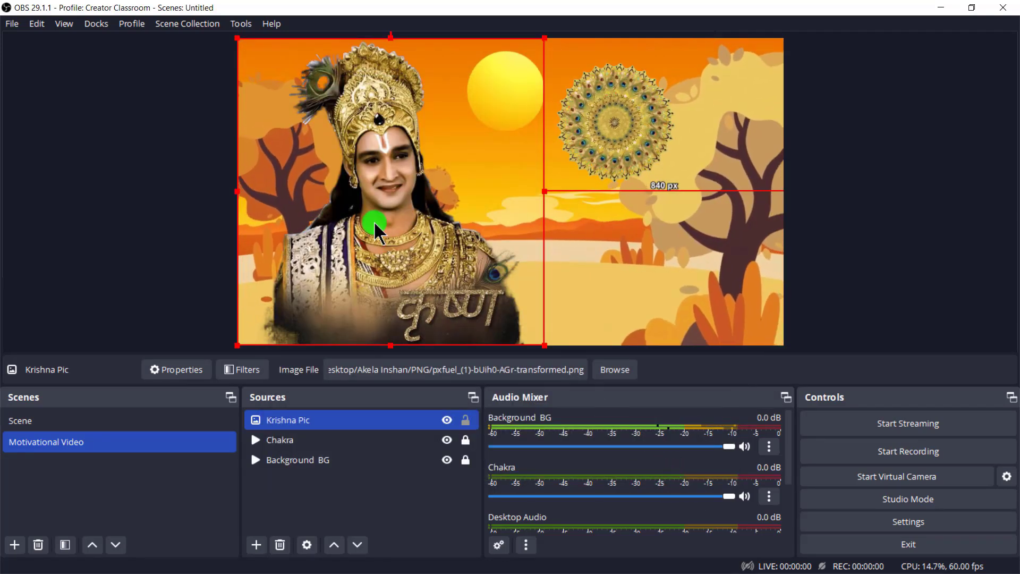
# Step: Scale and place the Krishna image at the canvas's lower right with the enlarged chakra behind its head, and lock both sources
pyautogui.moveTo(379, 230); pyautogui.dragTo(618, 230)
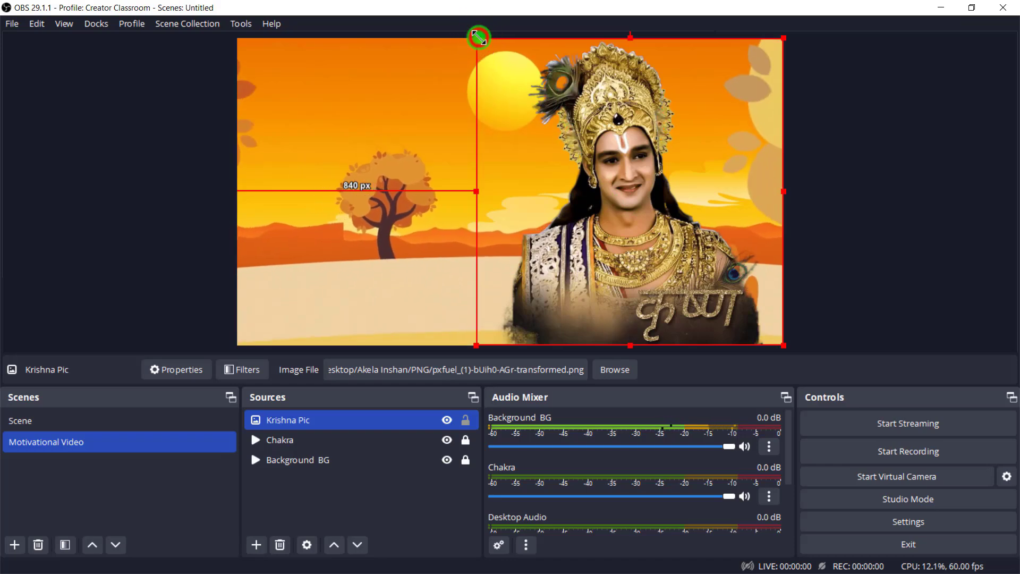
pyautogui.moveTo(482, 47); pyautogui.dragTo(567, 144)
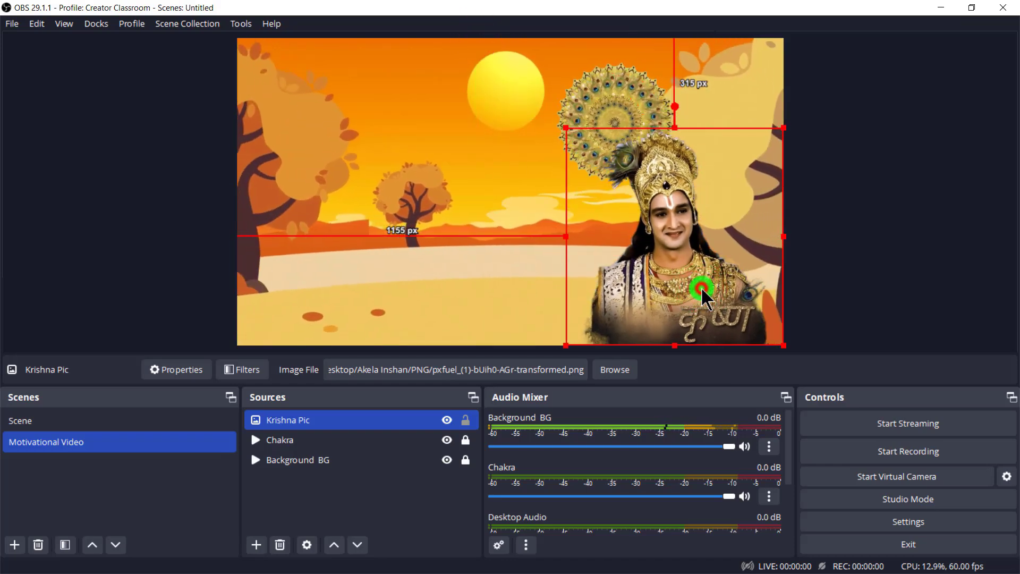
pyautogui.moveTo(704, 285); pyautogui.dragTo(662, 237)
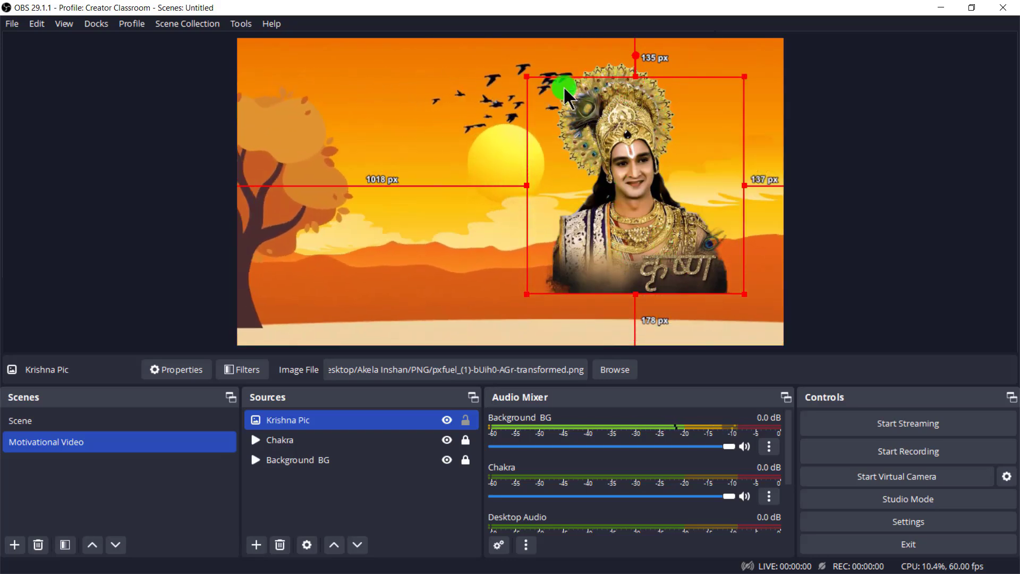
pyautogui.click(653, 259)
pyautogui.moveTo(656, 281); pyautogui.dragTo(682, 303)
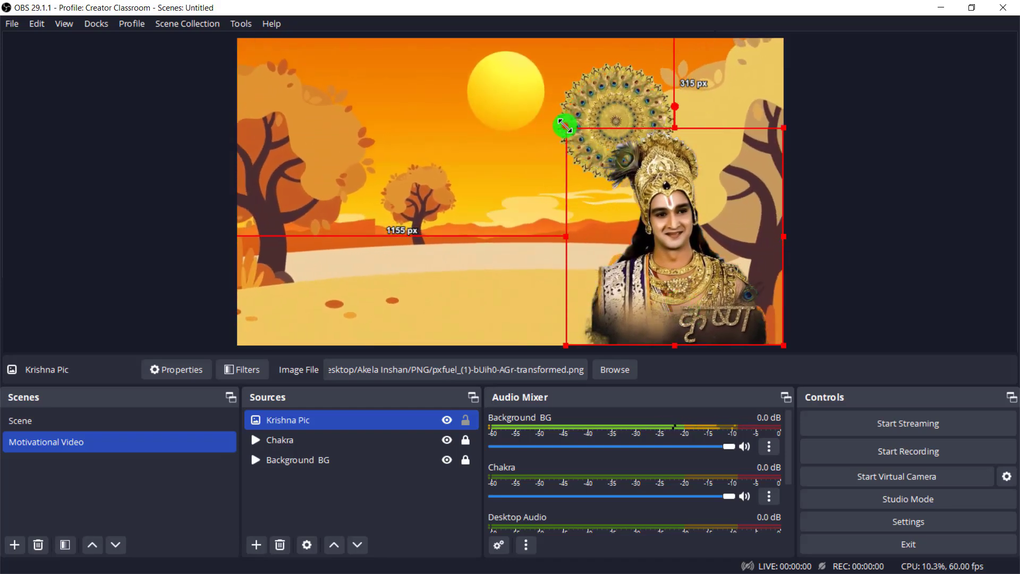
pyautogui.click(538, 165)
pyautogui.moveTo(559, 153); pyautogui.dragTo(578, 141)
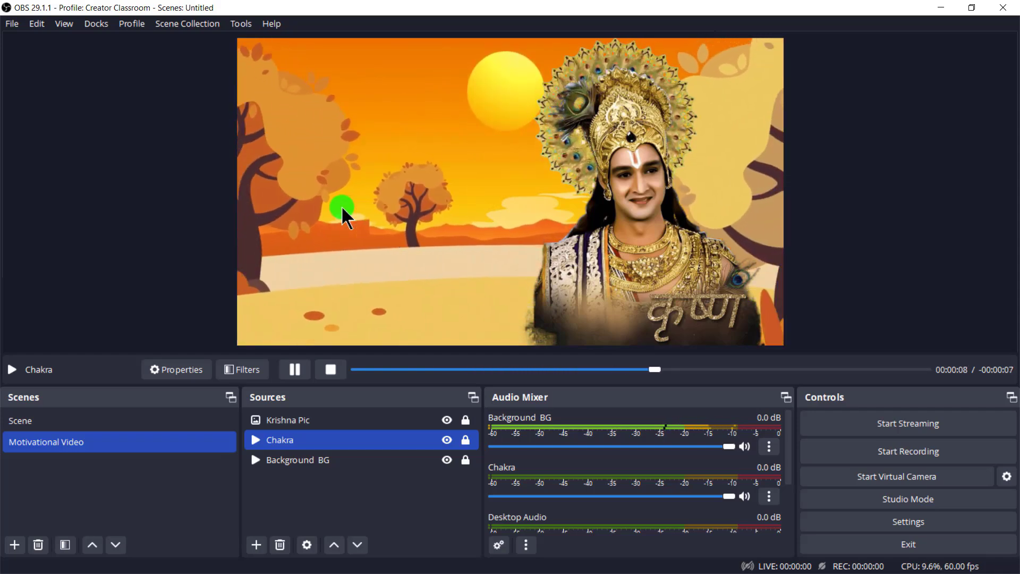
# Step: Add an image source with the default name showing "2-PhotoRoom.png-PhotoRoom.png" and place it on the left half of the canvas
pyautogui.click(256, 544)
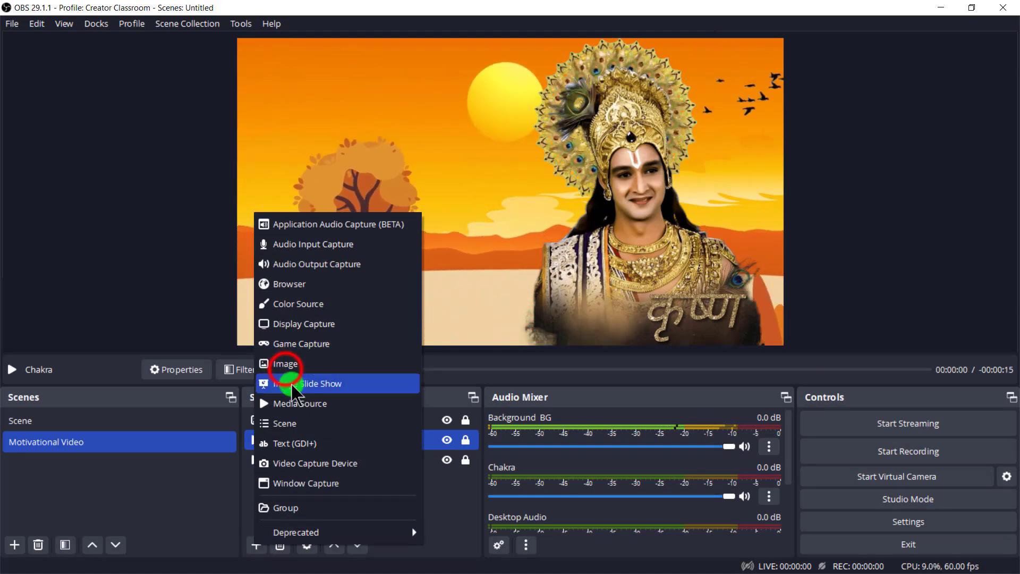
pyautogui.click(272, 364)
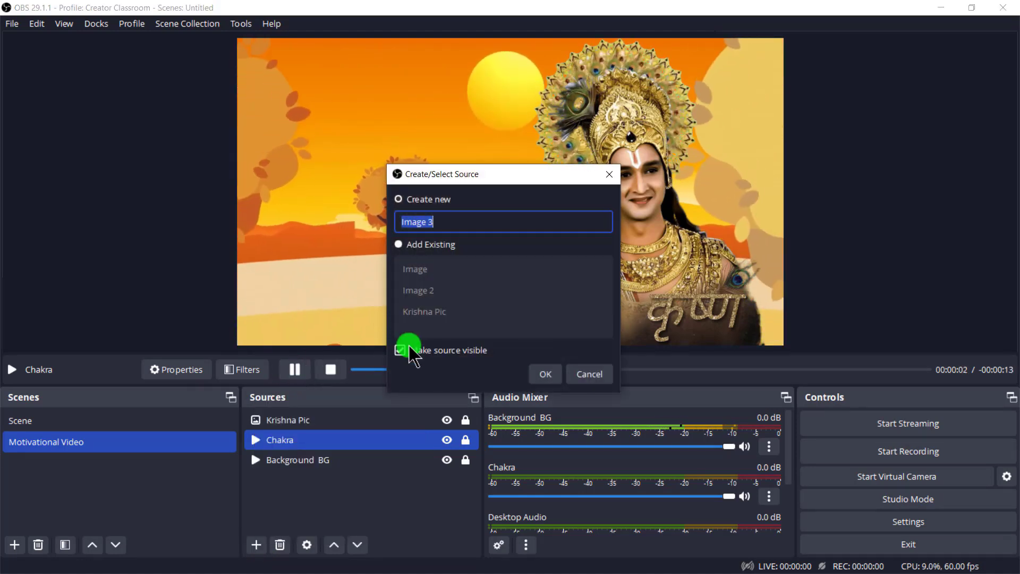
pyautogui.click(546, 379)
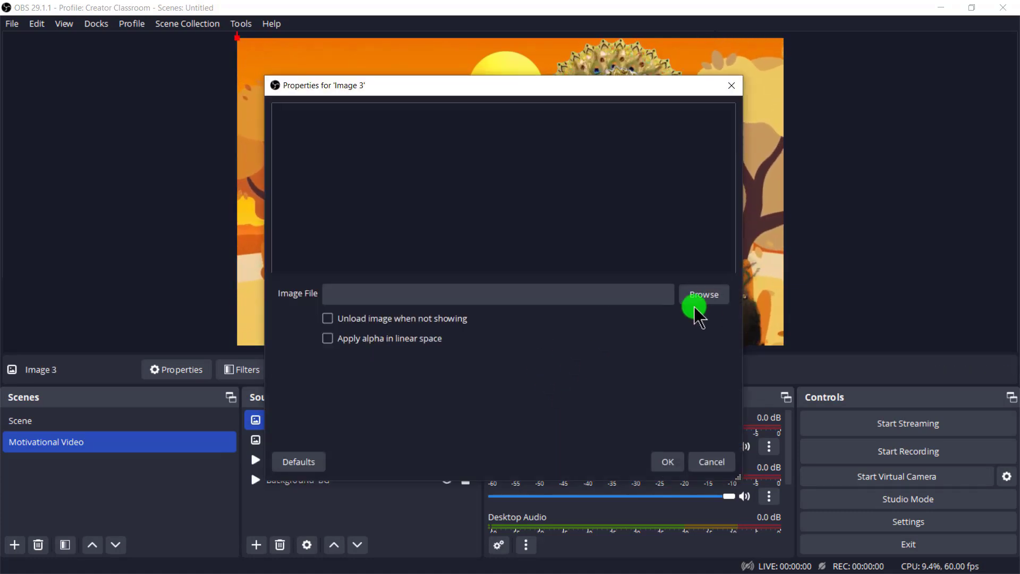
pyautogui.click(703, 296)
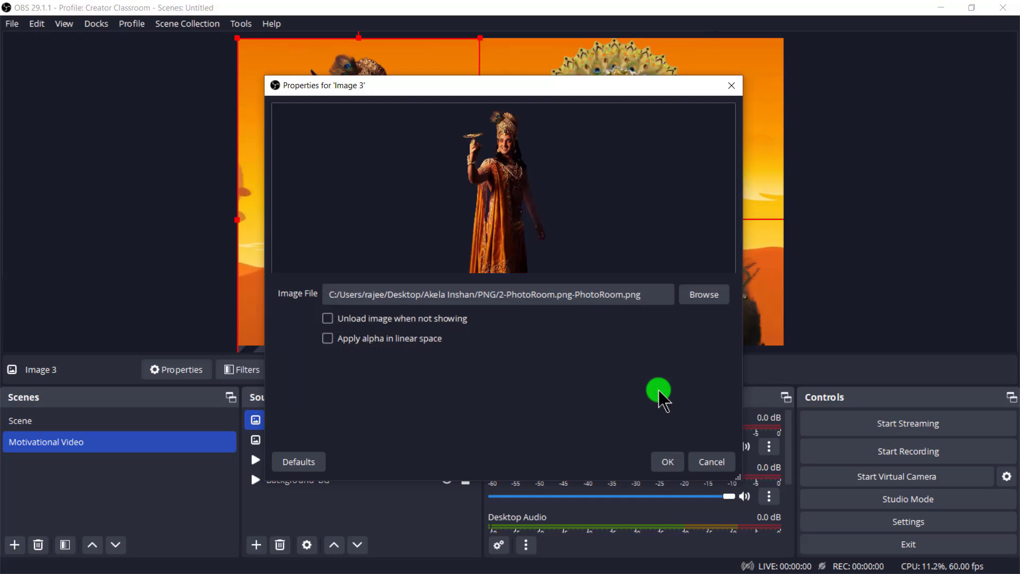
pyautogui.click(663, 464)
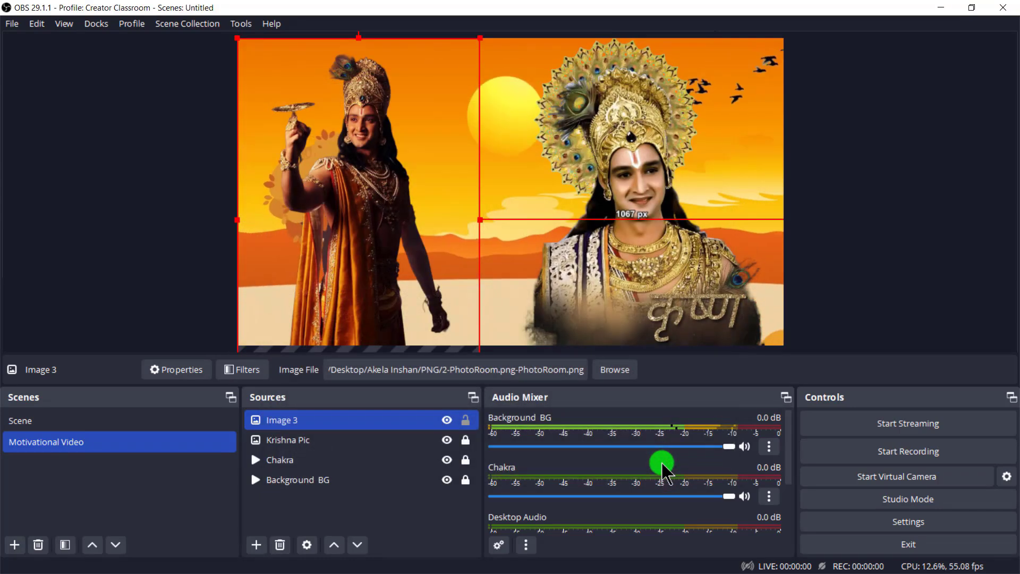
pyautogui.moveTo(349, 237)
pyautogui.mouseDown()
pyautogui.moveTo(348, 285)
pyautogui.moveTo(346, 243)
pyautogui.moveTo(368, 243)
pyautogui.mouseUp()
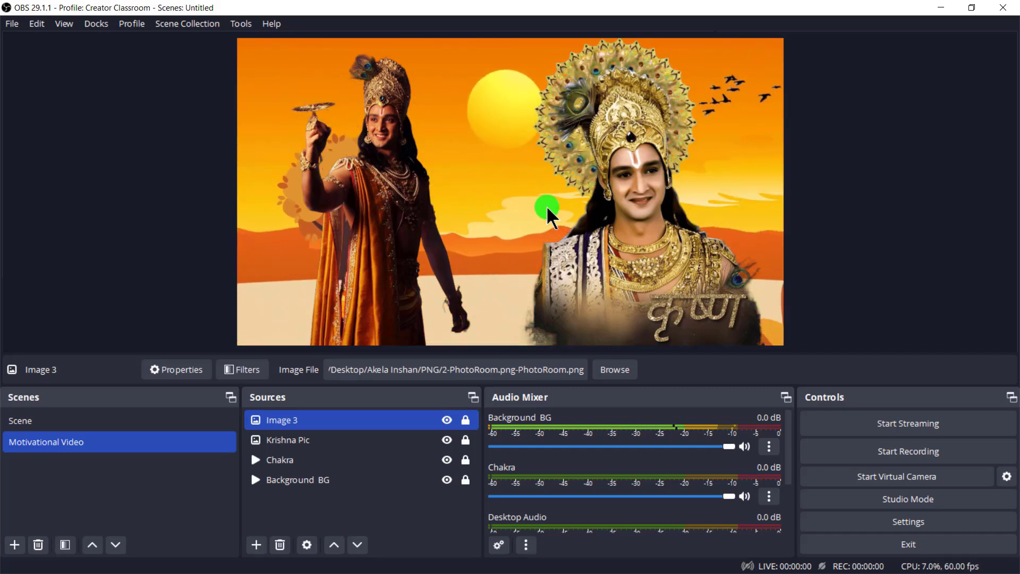
# Step: Delete the Image 3 source from the scene
pyautogui.press('Delete')
pyautogui.press('Return')
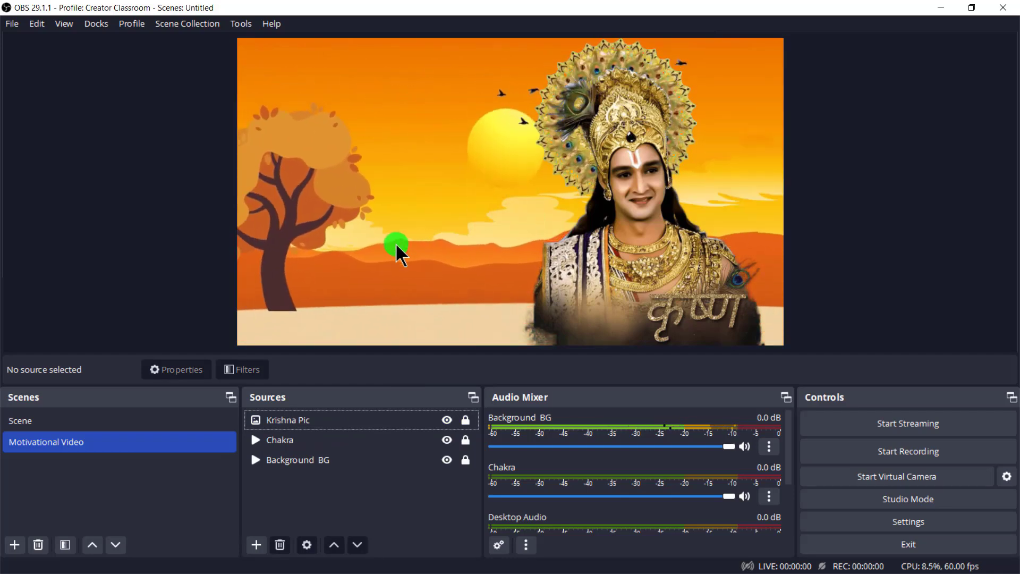
# Step: Add a new media source named "BG Music" to the Motivational Video scene
pyautogui.click(260, 545)
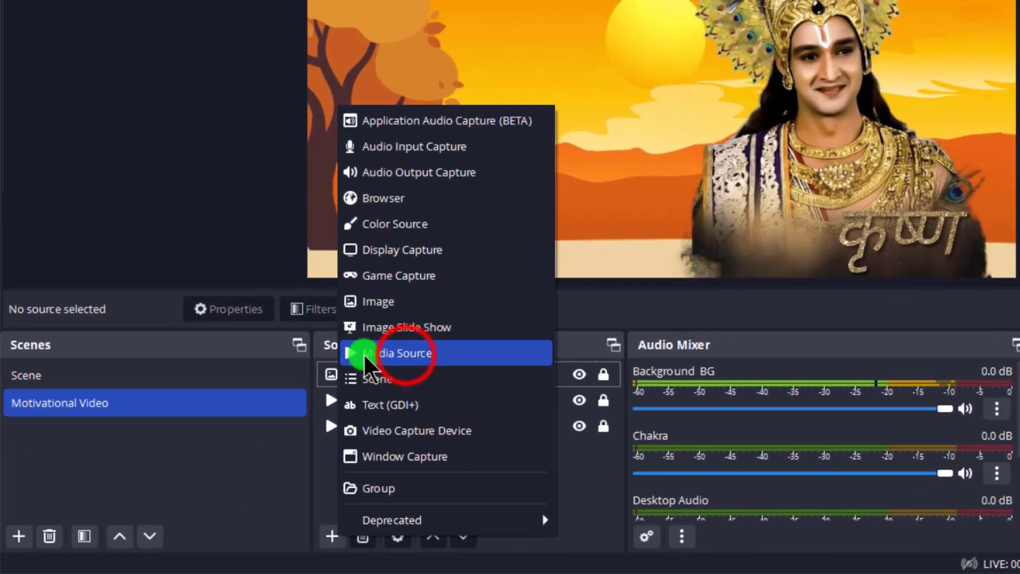
pyautogui.click(406, 354)
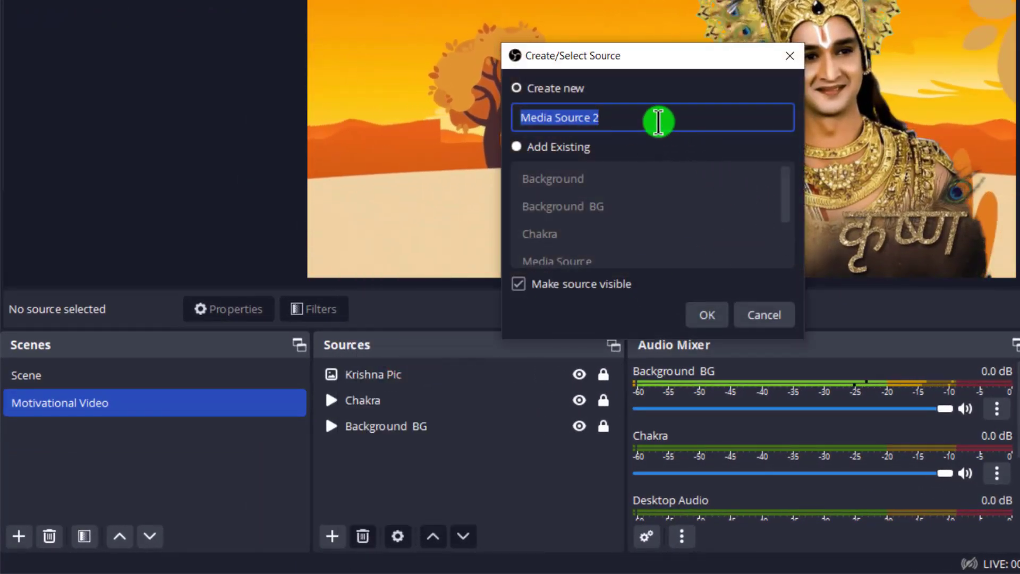
pyautogui.write('BG')
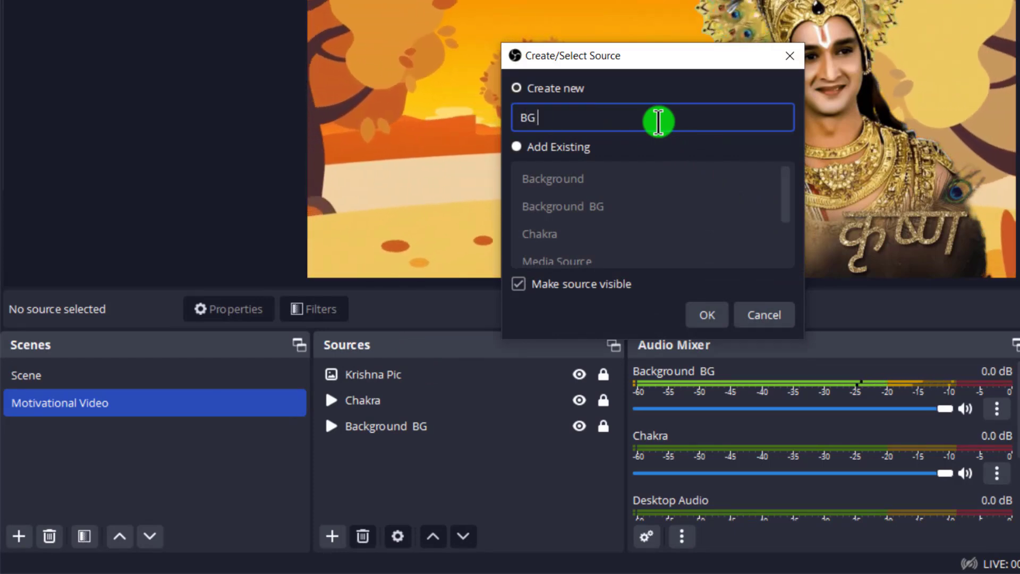
pyautogui.write(' Music')
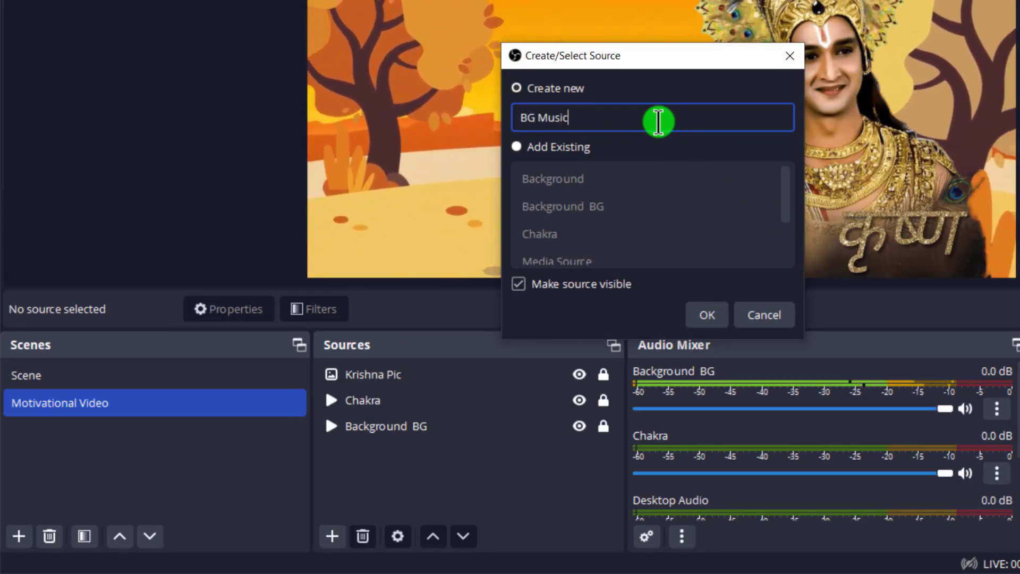
pyautogui.click(707, 315)
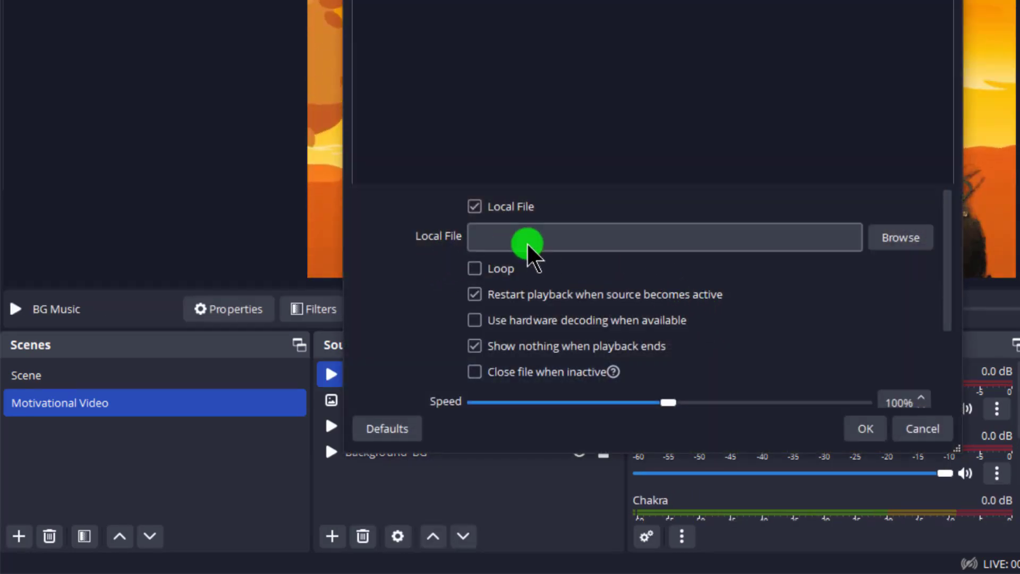
# Step: Browse for the BG Music source's local file in the Desktop's Akela Inshan folder
pyautogui.click(904, 243)
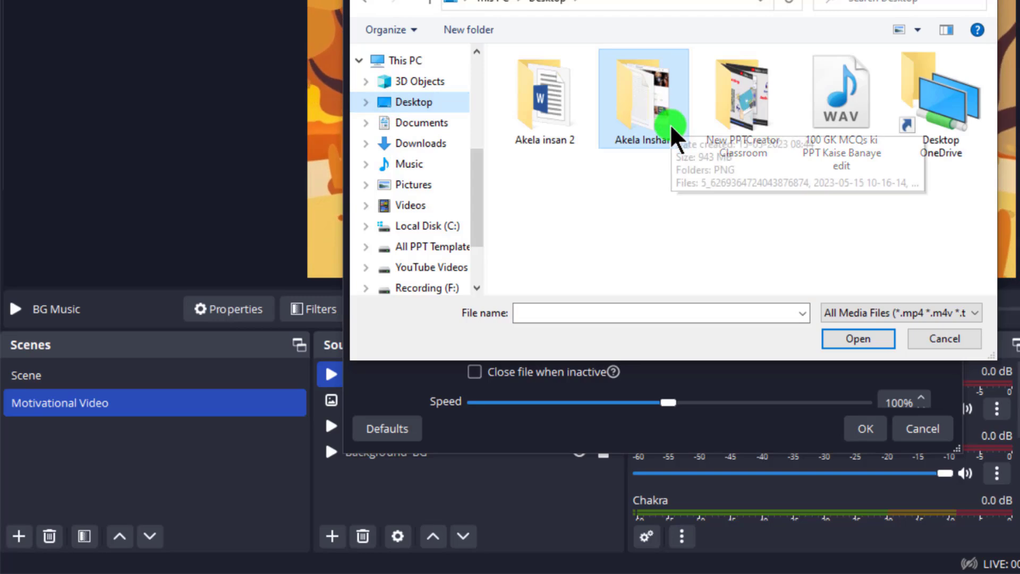
pyautogui.click(657, 94)
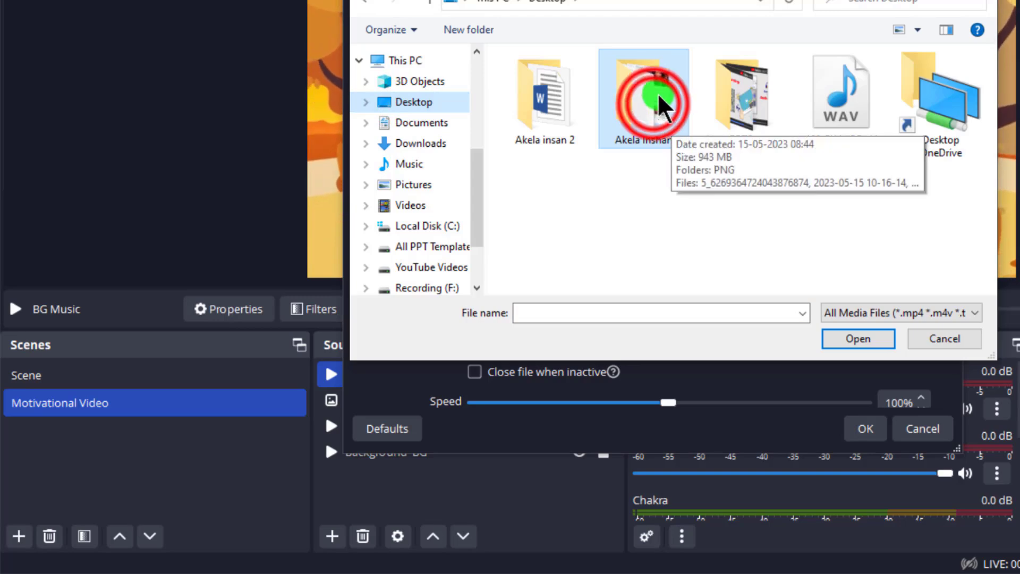
# Step: Load 5_6269364724043876874.mp3 from the Akela Inshan folder as the BG Music media file and turn on looping
pyautogui.doubleClick(652, 103)
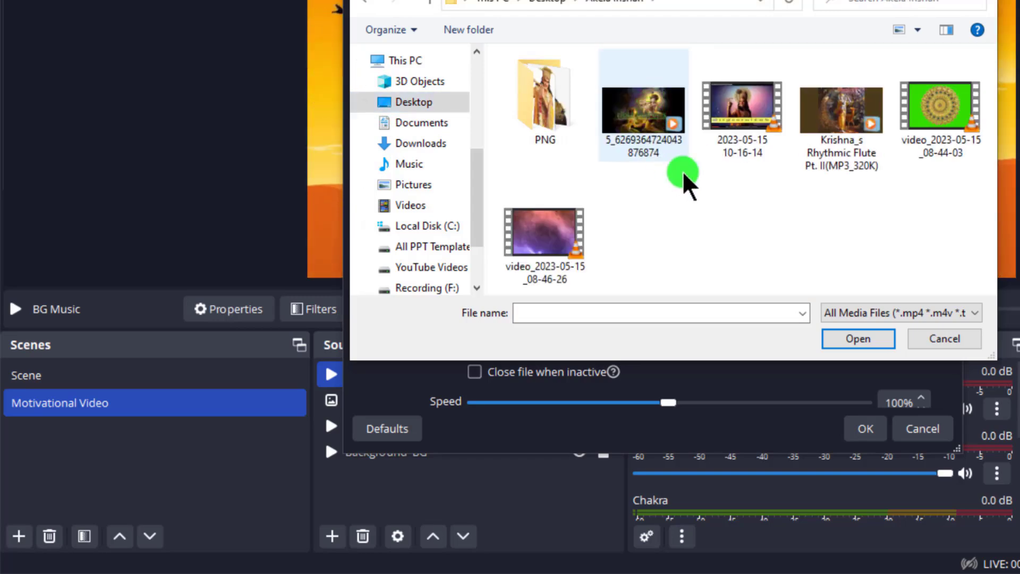
pyautogui.click(642, 114)
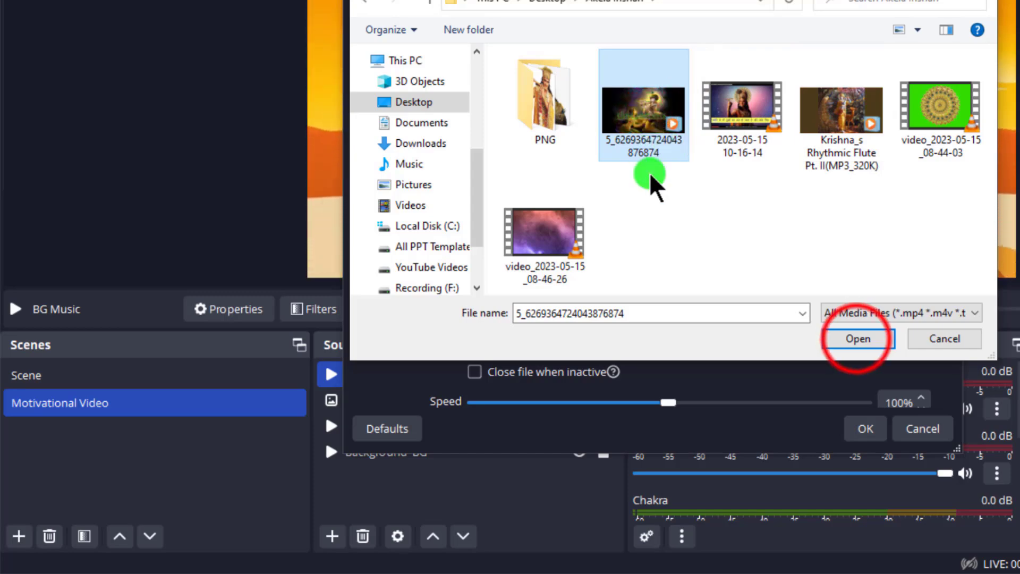
pyautogui.click(857, 339)
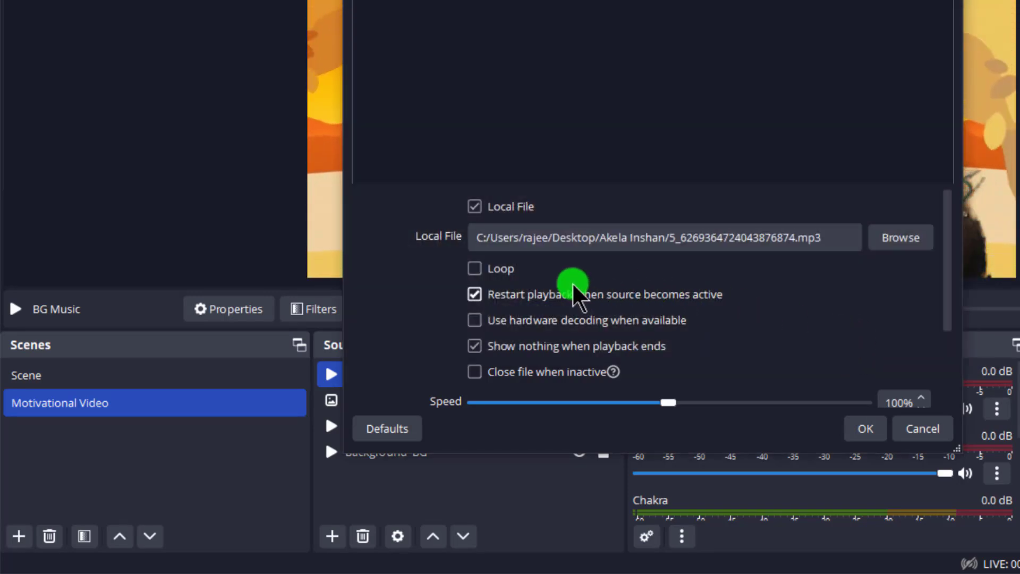
pyautogui.click(475, 268)
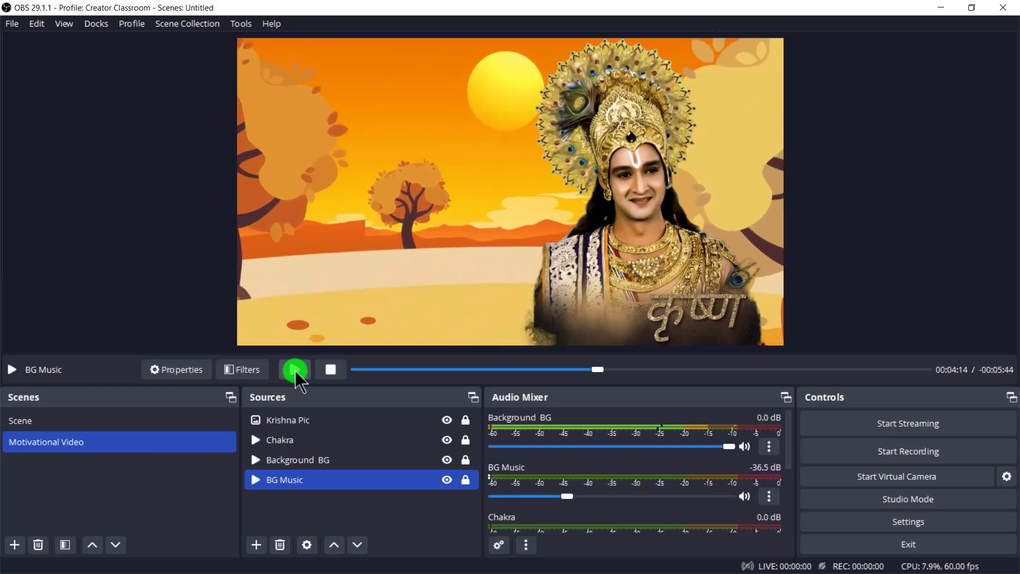
pyautogui.hotkey('alt', 'd')
pyautogui.click(485, 385)
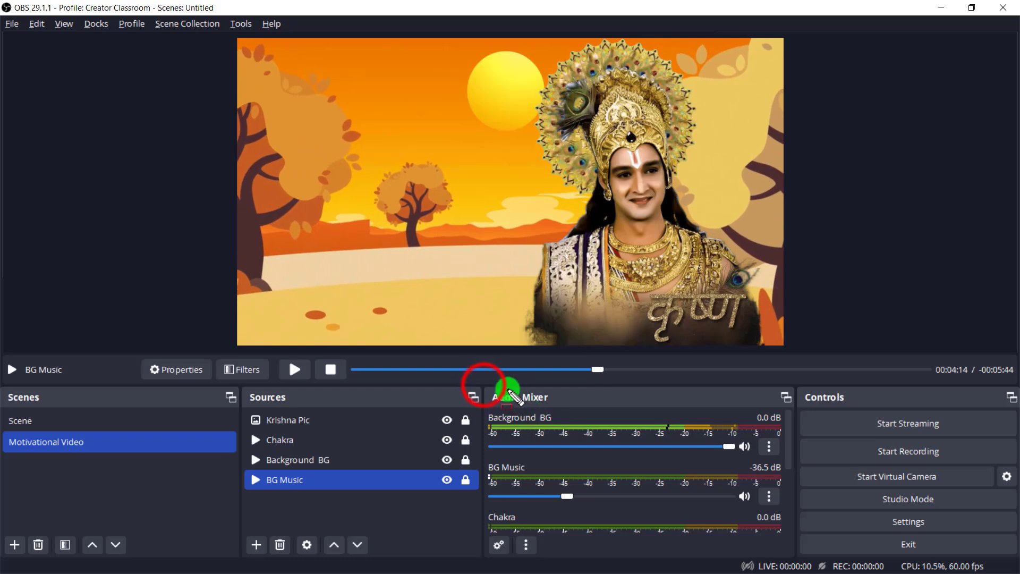
pyautogui.moveTo(485, 386); pyautogui.dragTo(788, 556)
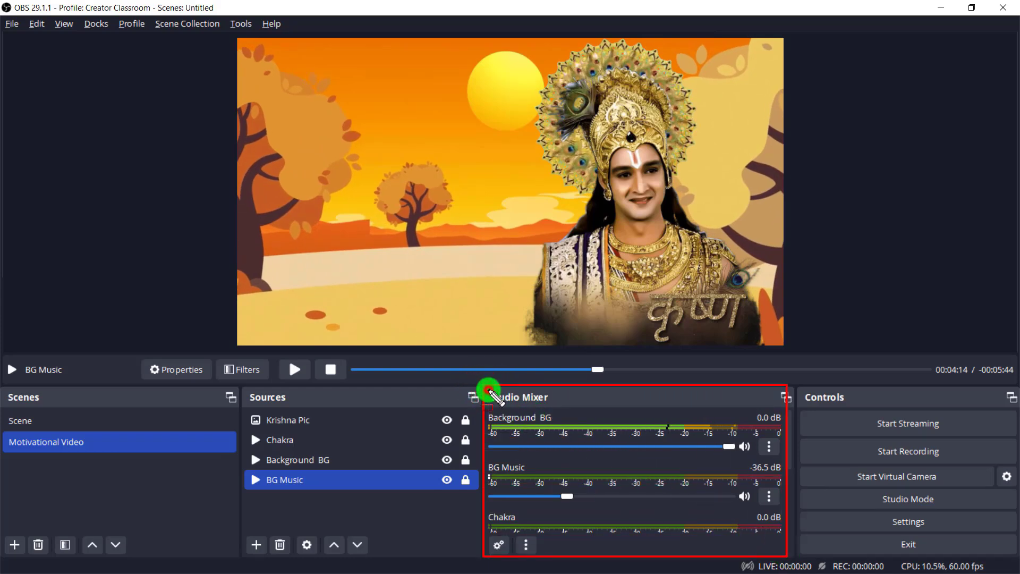
pyautogui.moveTo(547, 397)
pyautogui.mouseDown()
pyautogui.moveTo(605, 412)
pyautogui.moveTo(576, 405)
pyautogui.mouseUp()
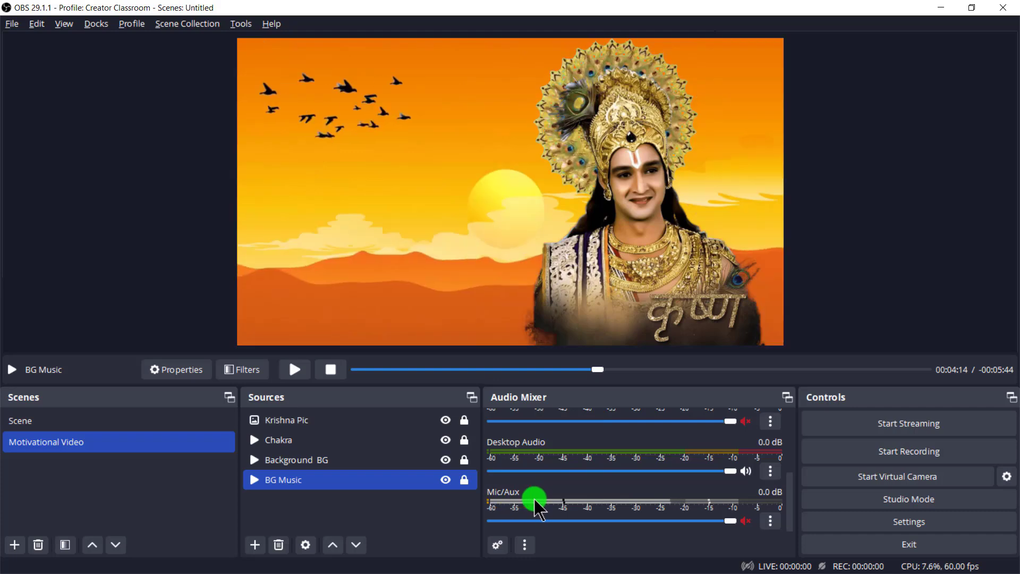
# Step: Unmute the Mic/Aux channel and open the device choices in its properties
pyautogui.click(745, 522)
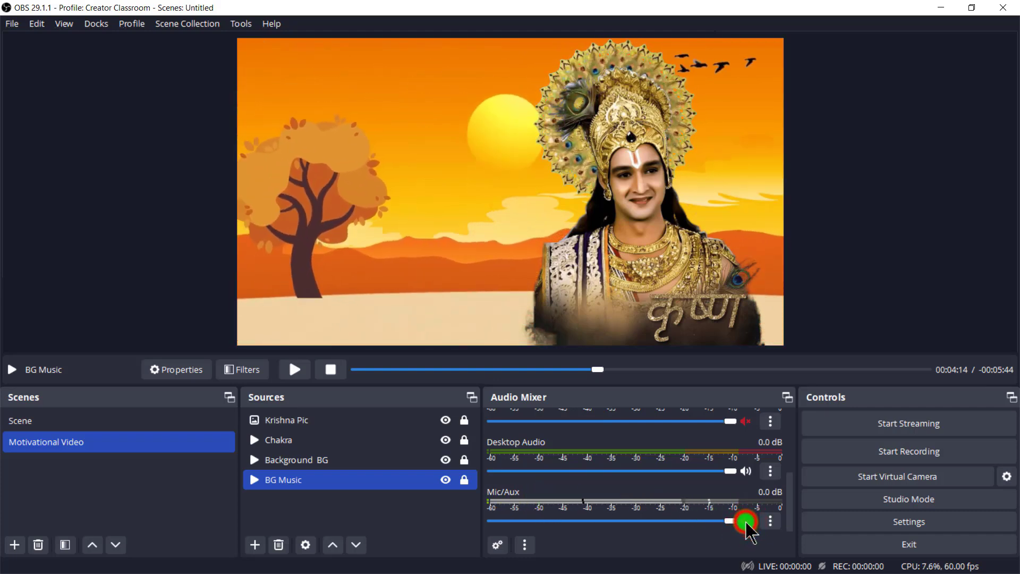
pyautogui.doubleClick(544, 504)
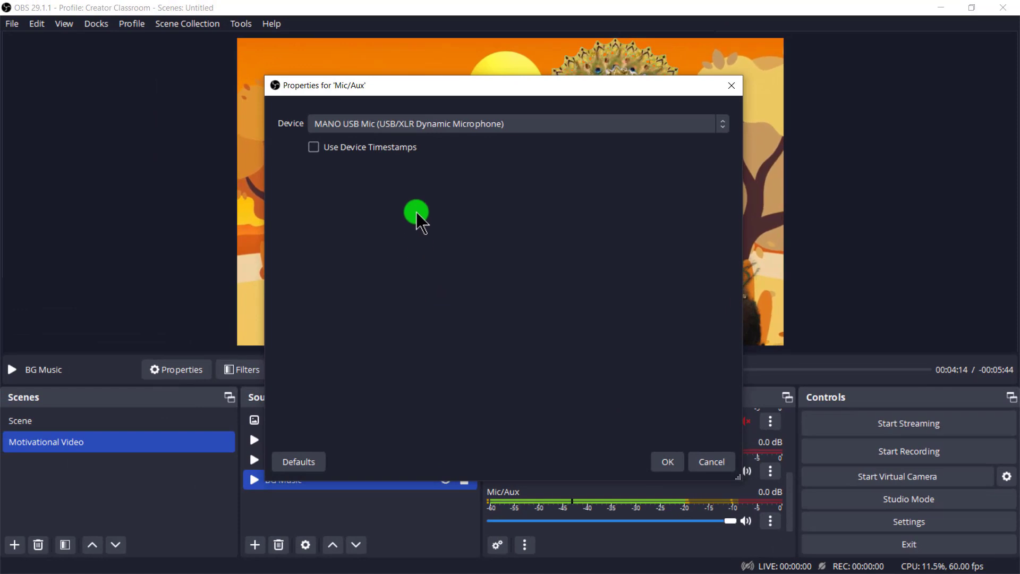
pyautogui.click(372, 124)
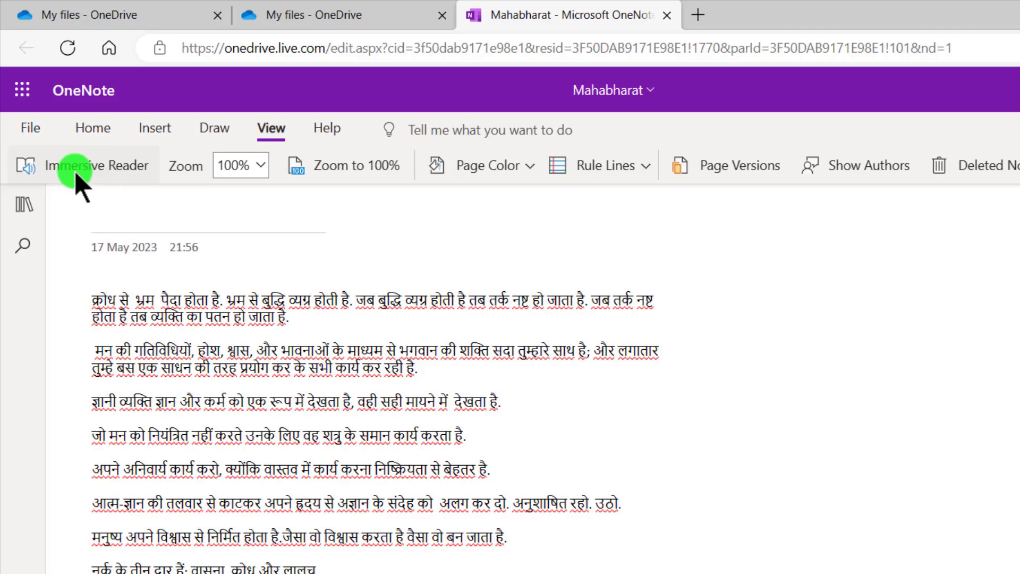
# Step: Open the Mahabharat page in OneNote's Immersive Reader and apply the black theme
pyautogui.click(112, 165)
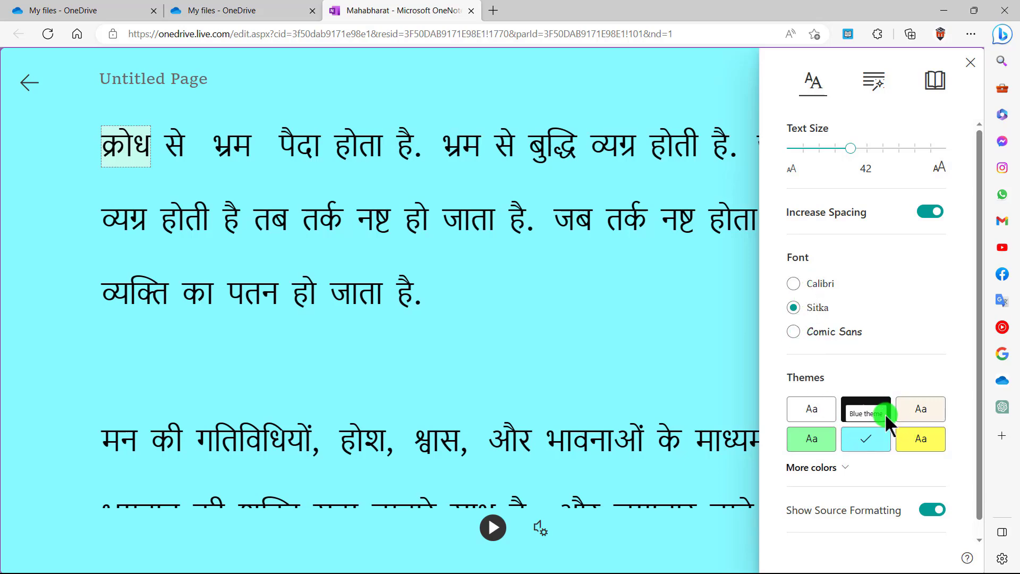
pyautogui.click(865, 410)
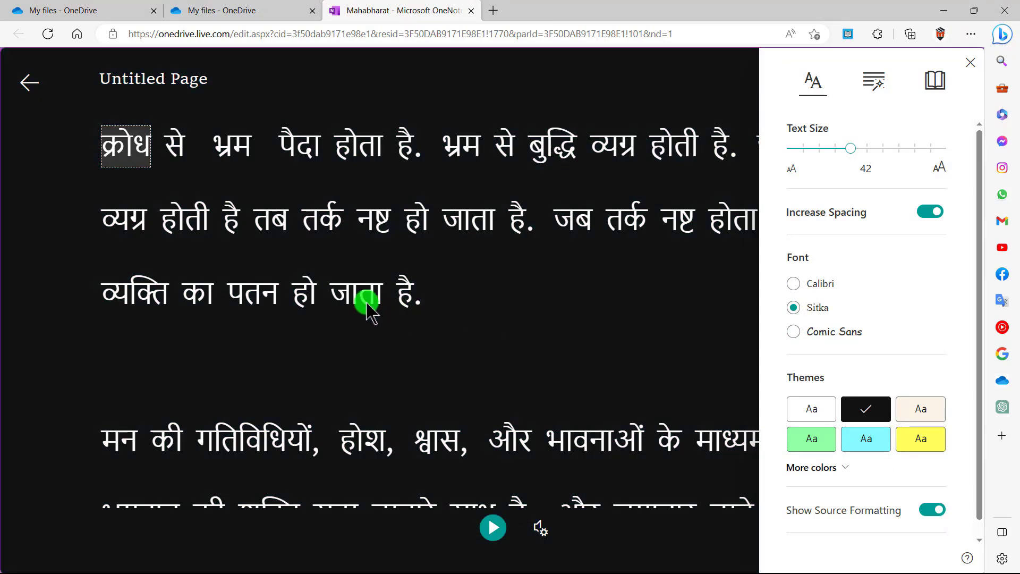
# Step: Turn on Line Focus in the reading preferences, try the three-line view, and set it to one line
pyautogui.click(931, 80)
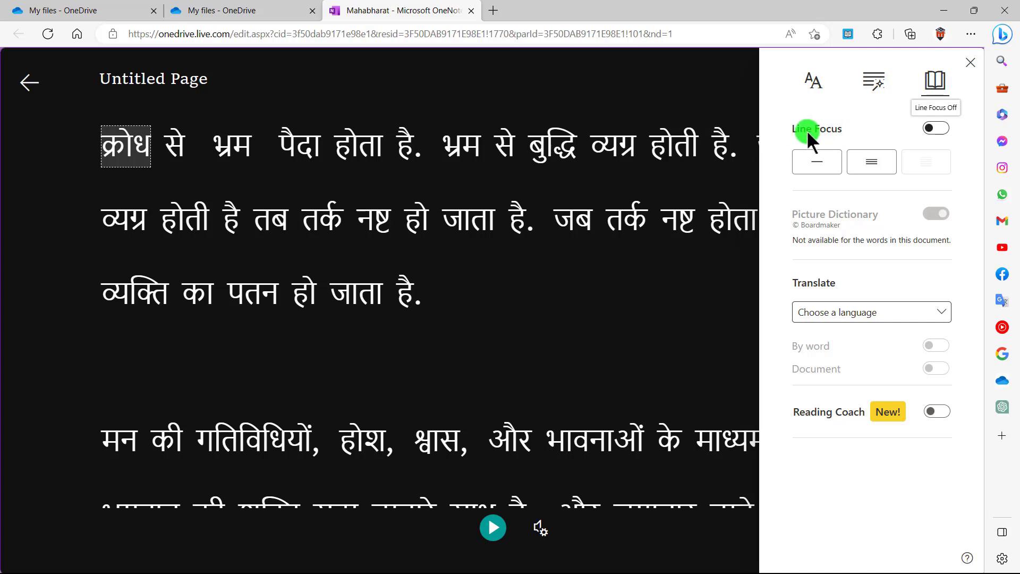
pyautogui.click(931, 128)
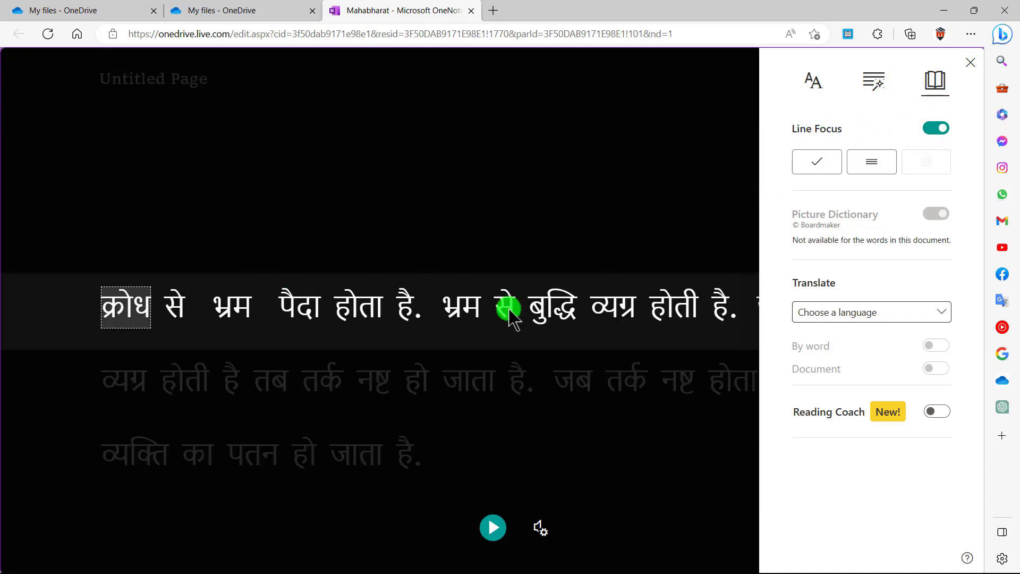
pyautogui.click(869, 159)
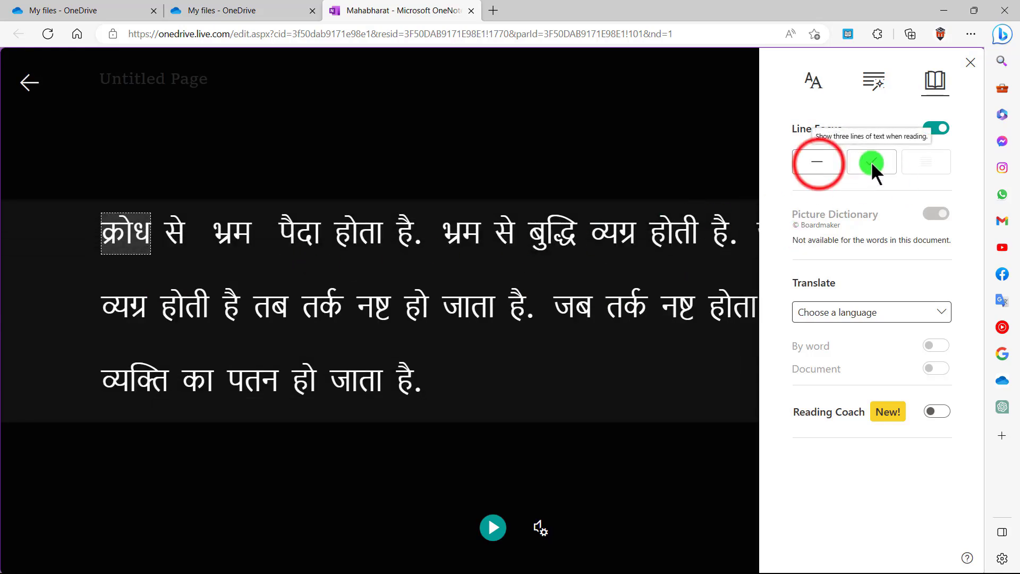
pyautogui.click(817, 163)
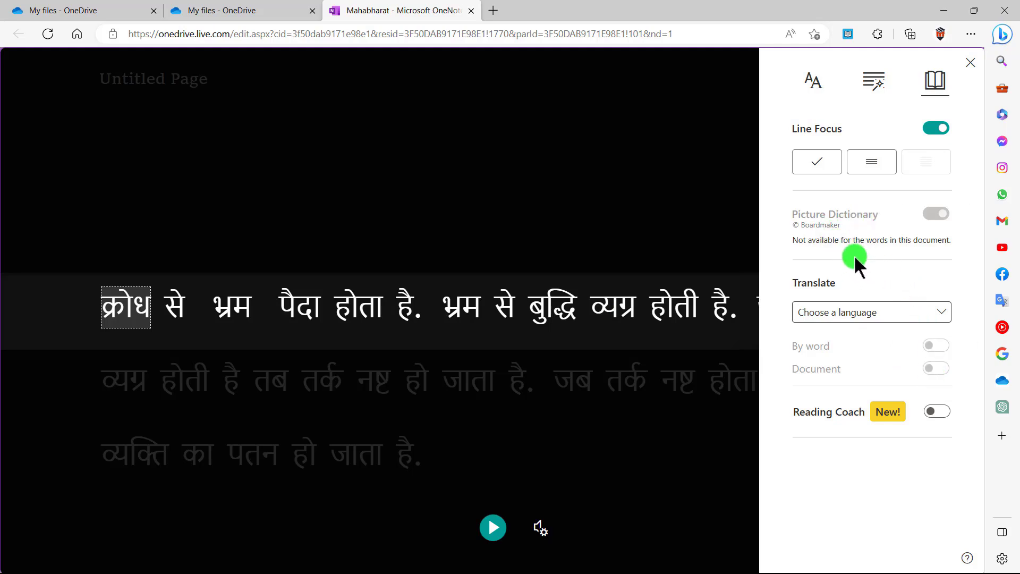
# Step: View the translation languages on offer without choosing one, and close the reading preferences
pyautogui.moveTo(785, 275); pyautogui.dragTo(847, 276)
pyautogui.click(839, 314)
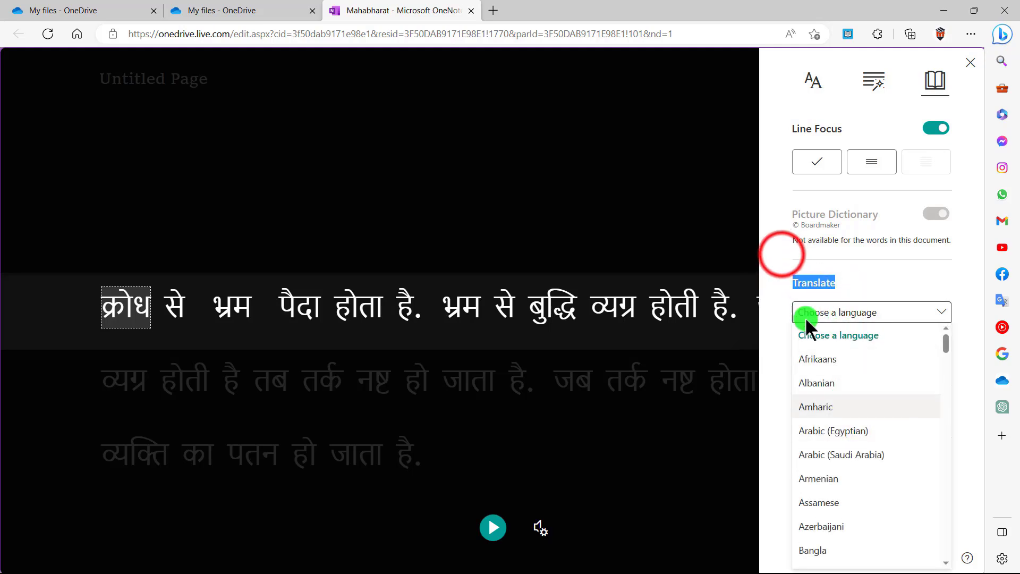
pyautogui.click(781, 253)
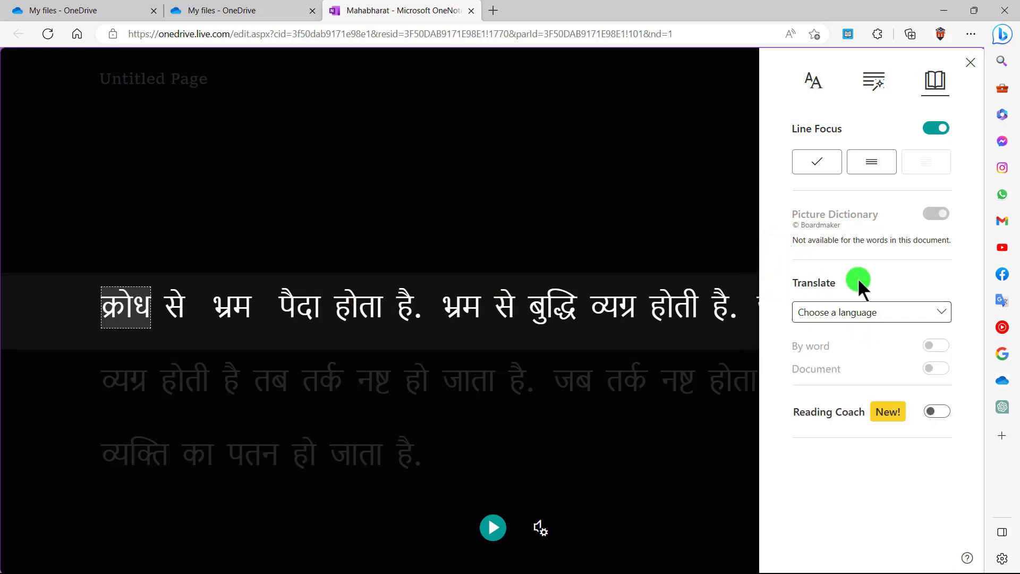
pyautogui.click(971, 64)
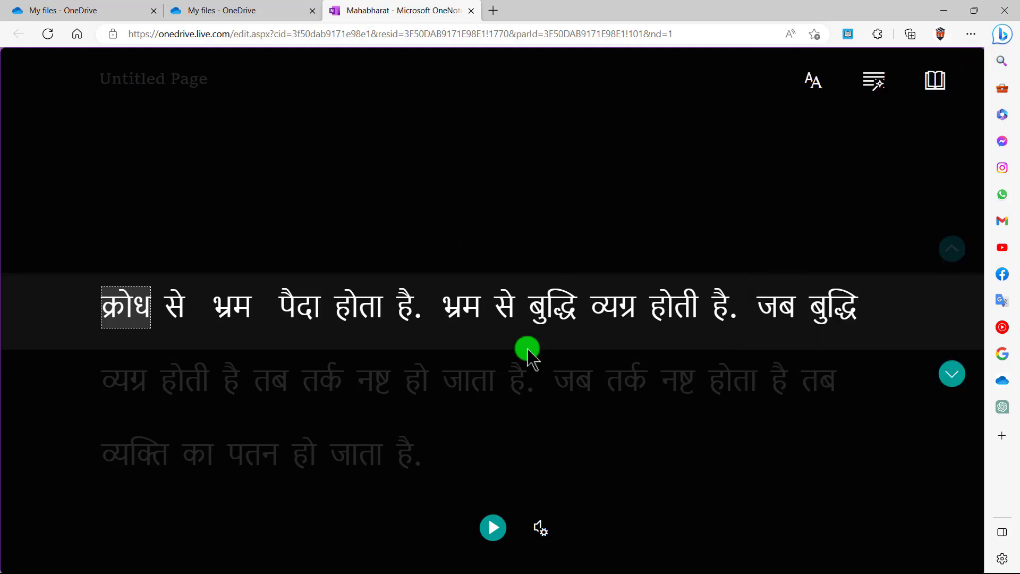
# Step: Set the read-aloud voice to Male at a voice speed of 0.75 and close the voice settings
pyautogui.click(545, 531)
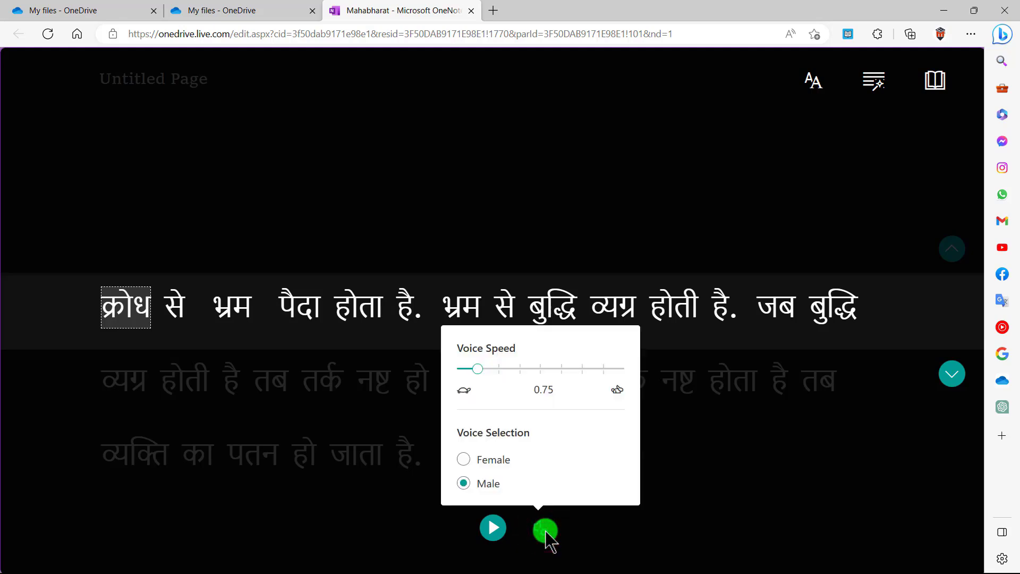
pyautogui.moveTo(478, 368)
pyautogui.mouseDown()
pyautogui.moveTo(499, 367)
pyautogui.moveTo(477, 371)
pyautogui.mouseUp()
pyautogui.click(466, 483)
pyautogui.click(487, 490)
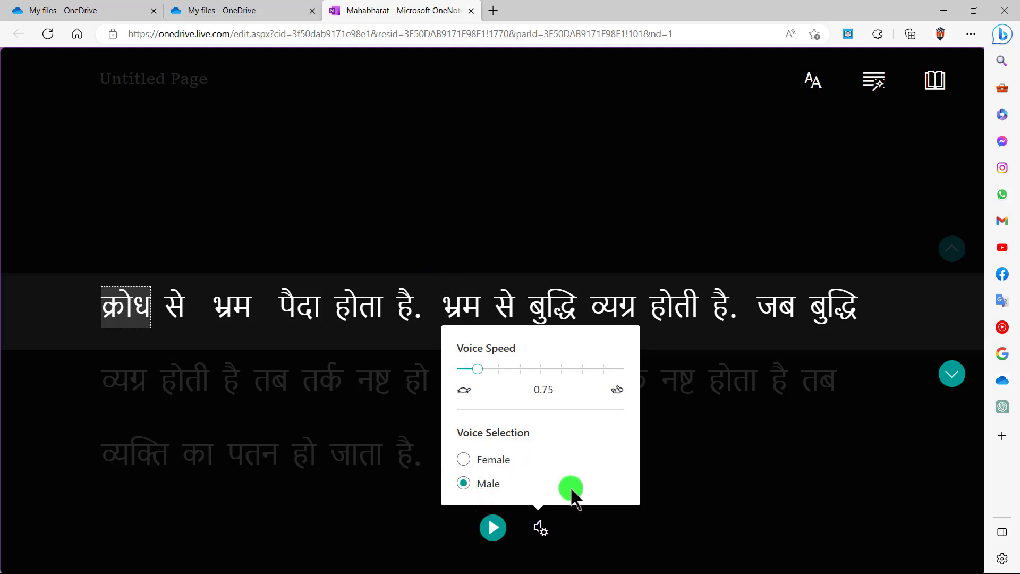
pyautogui.click(720, 456)
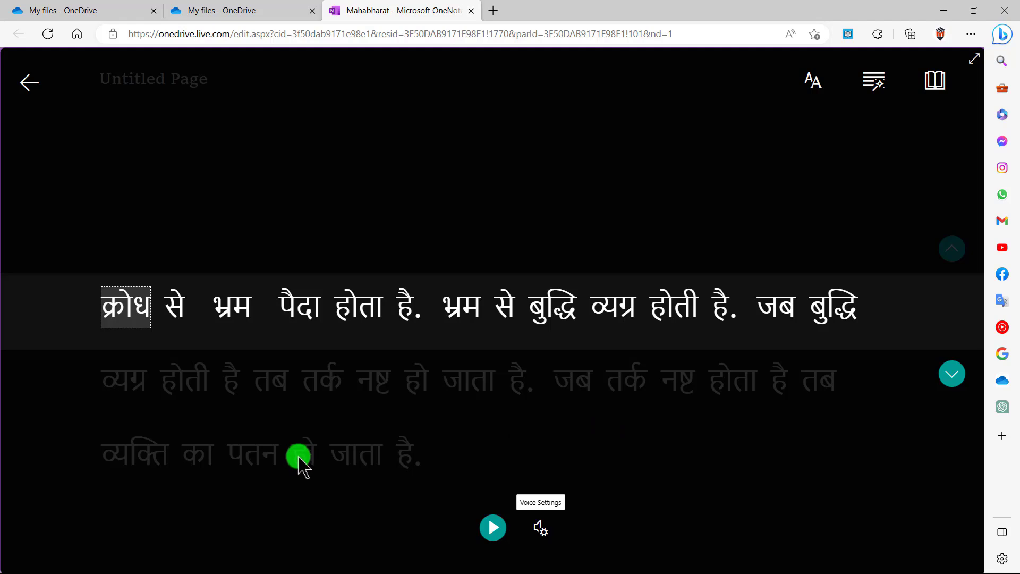
pyautogui.hotkey('alt', 'Tab')
pyautogui.hotkey('alt', 'Tab')
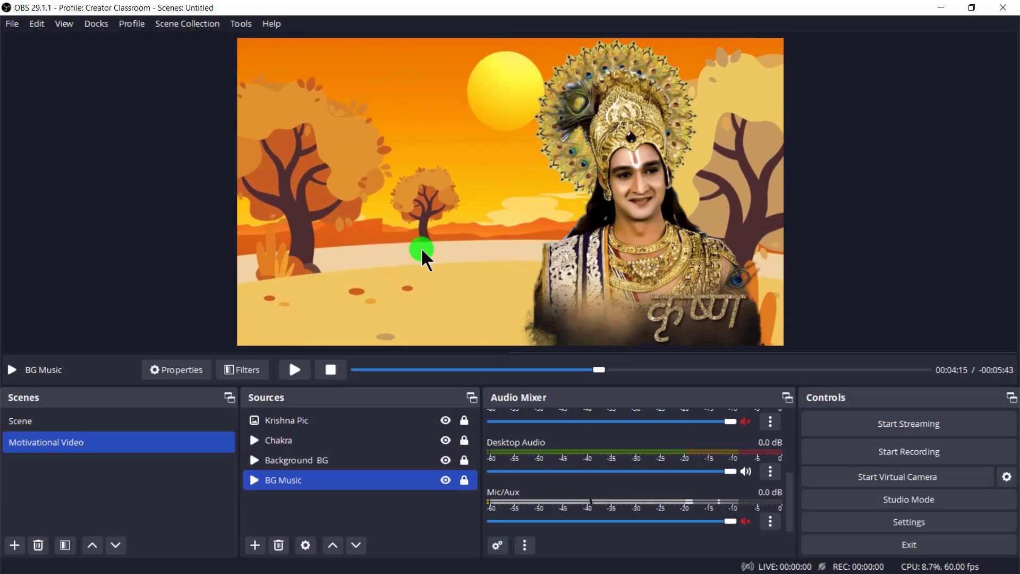
pyautogui.click(255, 547)
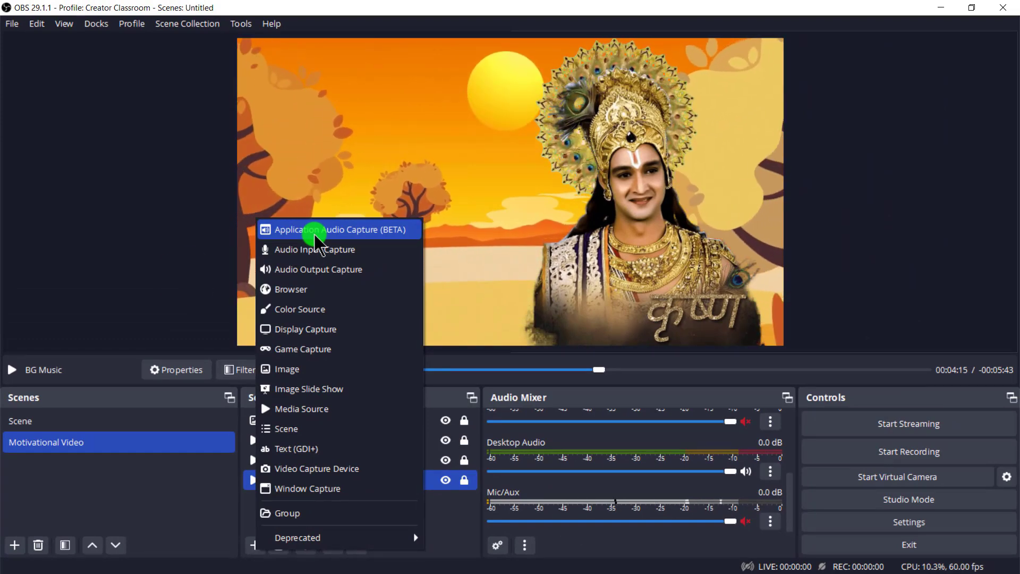
pyautogui.click(186, 278)
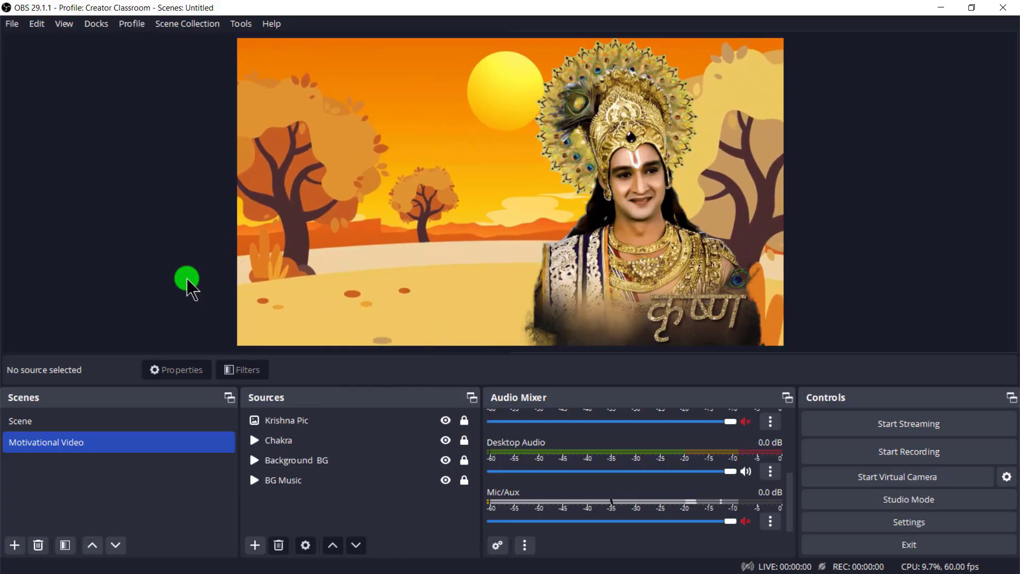
# Step: Switch to the OneNote reader, play the beginning of the page aloud, and pause the reading
pyautogui.hotkey('alt', 'Tab')
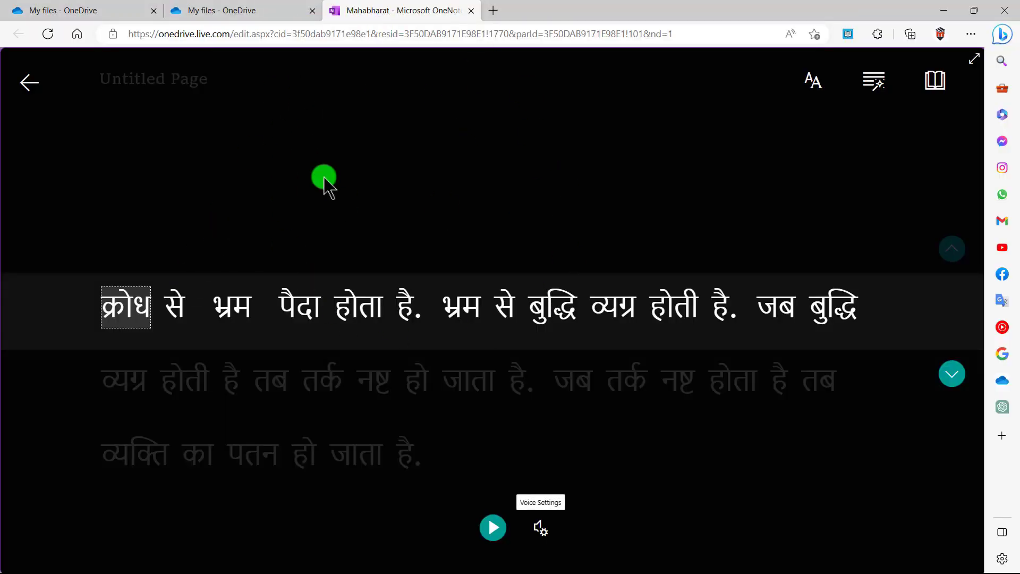
pyautogui.click(483, 535)
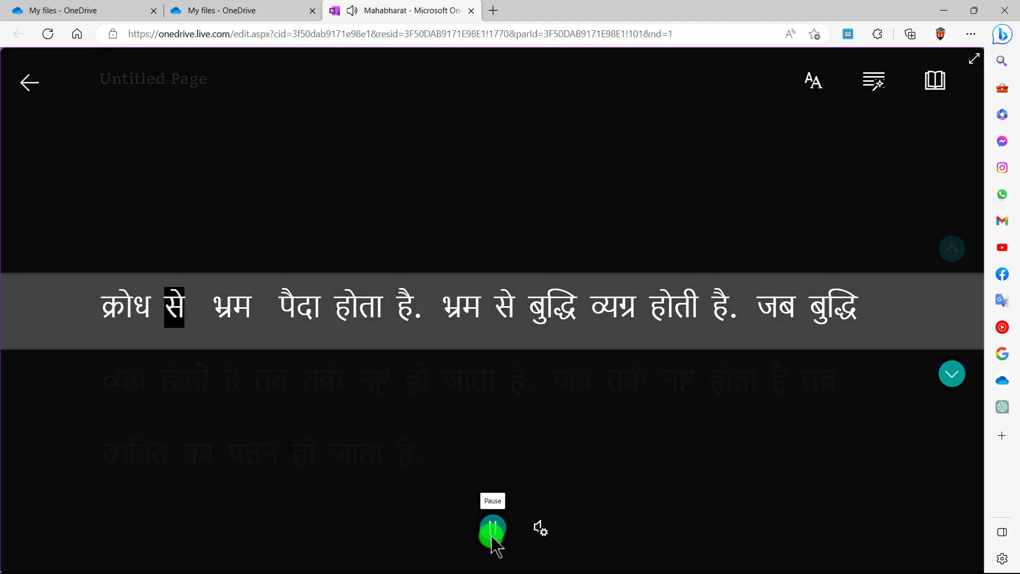
pyautogui.click(492, 534)
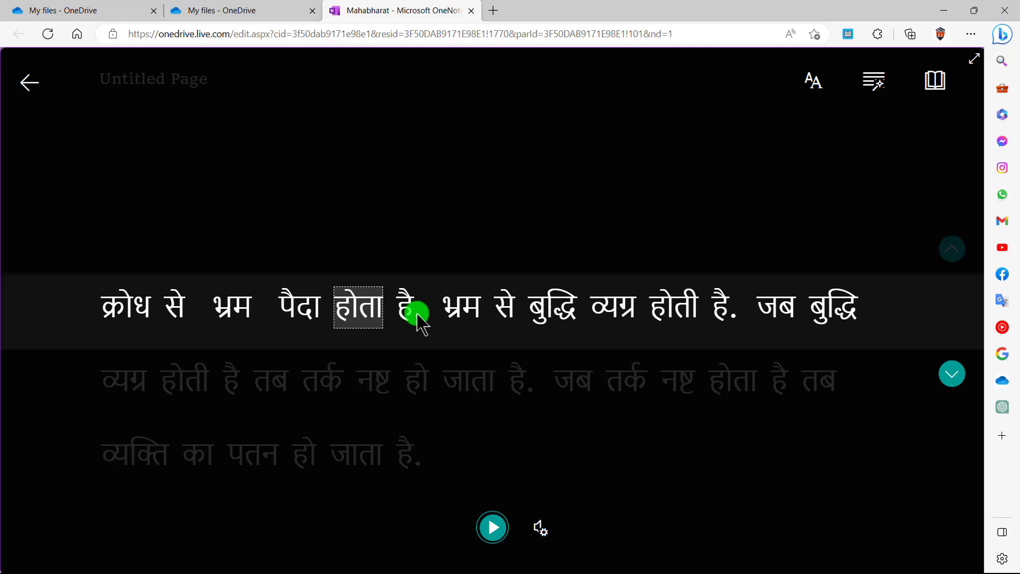
# Step: Switch to OBS and add an Application Audio Capture (BETA) source named "Text to Voice" for the "Mahabharat - Microsoft OneNote Online" window
pyautogui.hotkey('alt', 'Tab')
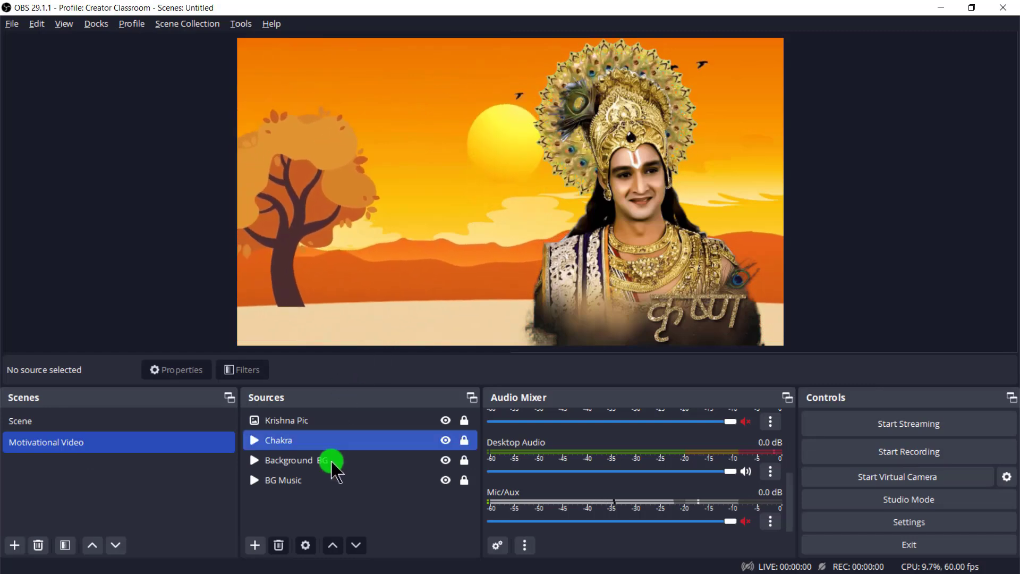
pyautogui.click(257, 545)
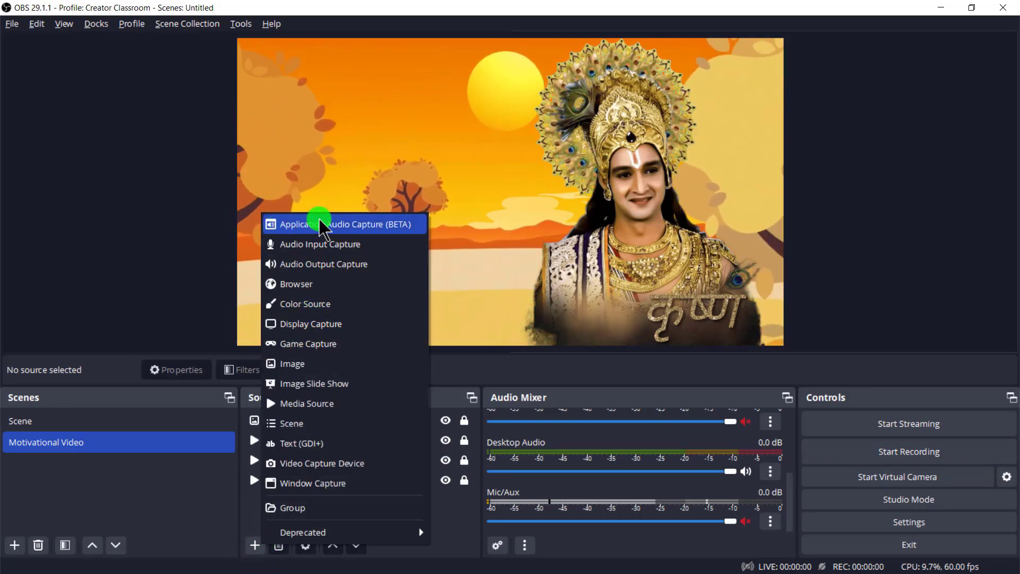
pyautogui.click(348, 224)
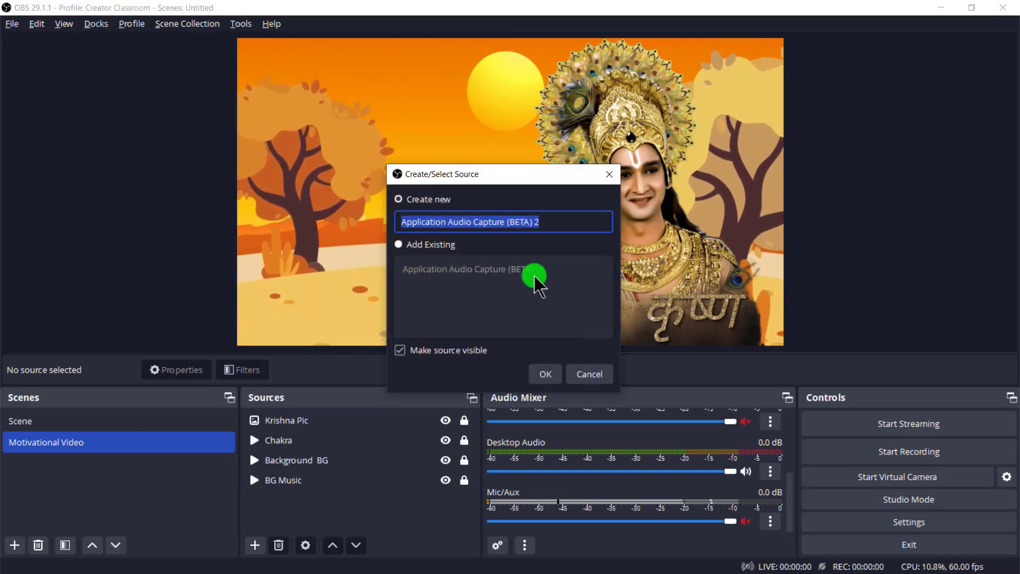
pyautogui.write('On')
pyautogui.press('BackSpace')
pyautogui.press('BackSpace')
pyautogui.write('T')
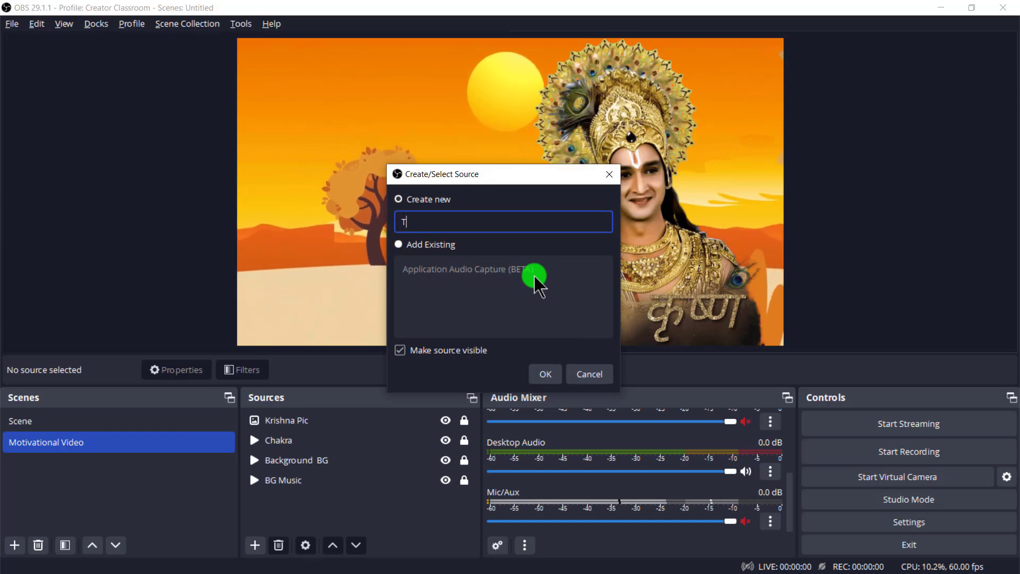
pyautogui.write('ext to Voice')
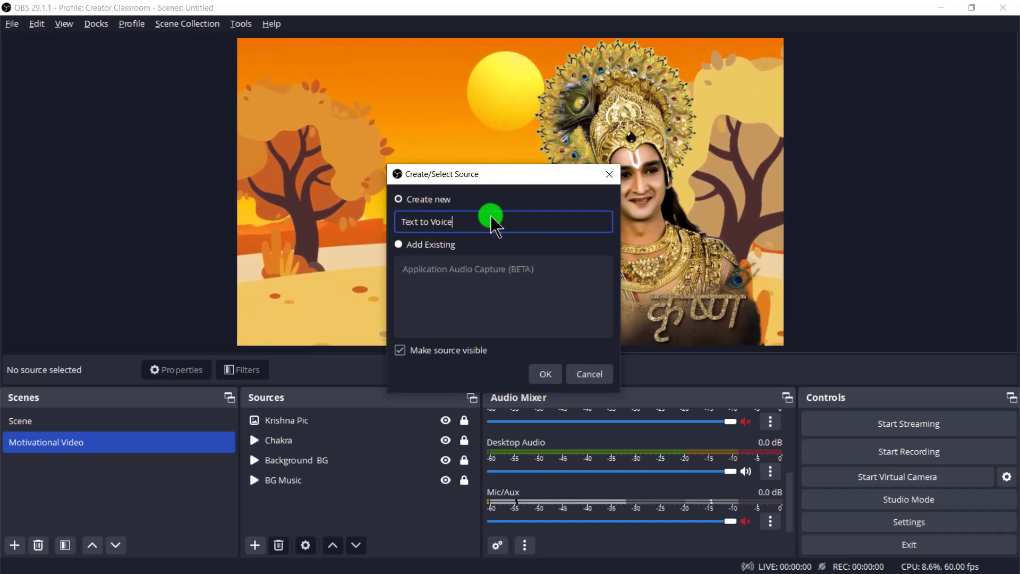
pyautogui.click(547, 374)
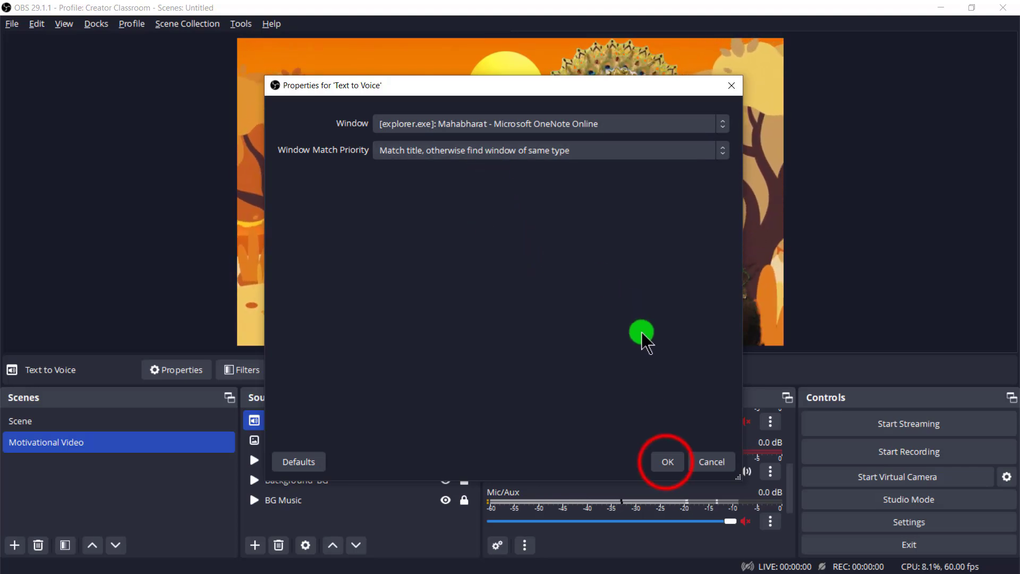
pyautogui.click(668, 461)
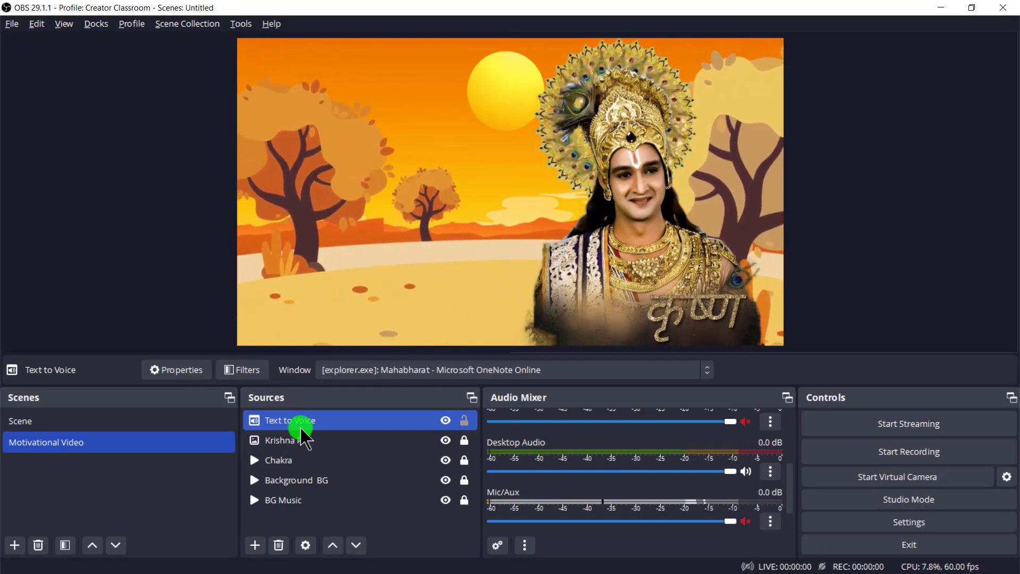
# Step: Switch to the OneNote reader, resume reading the page aloud to test the Text to Voice source, and pause it
pyautogui.scroll(-1, 523, 526)
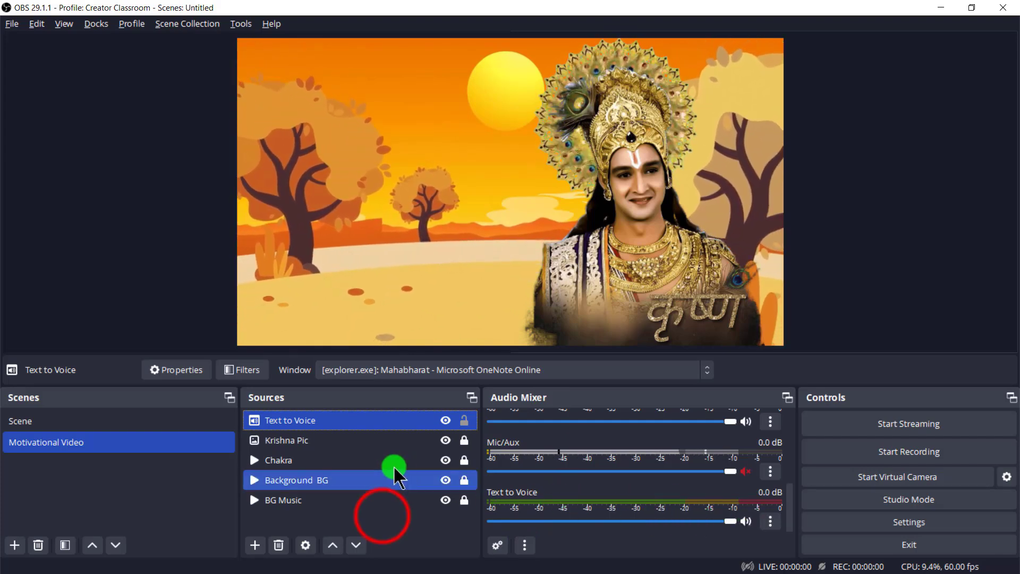
pyautogui.click(383, 517)
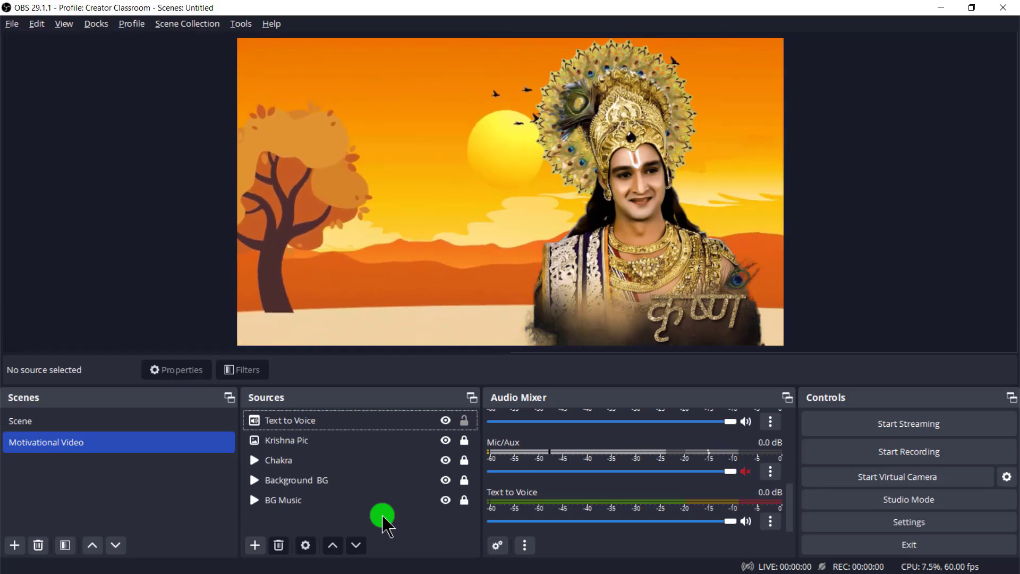
pyautogui.hotkey('alt', 'Tab')
pyautogui.click(499, 531)
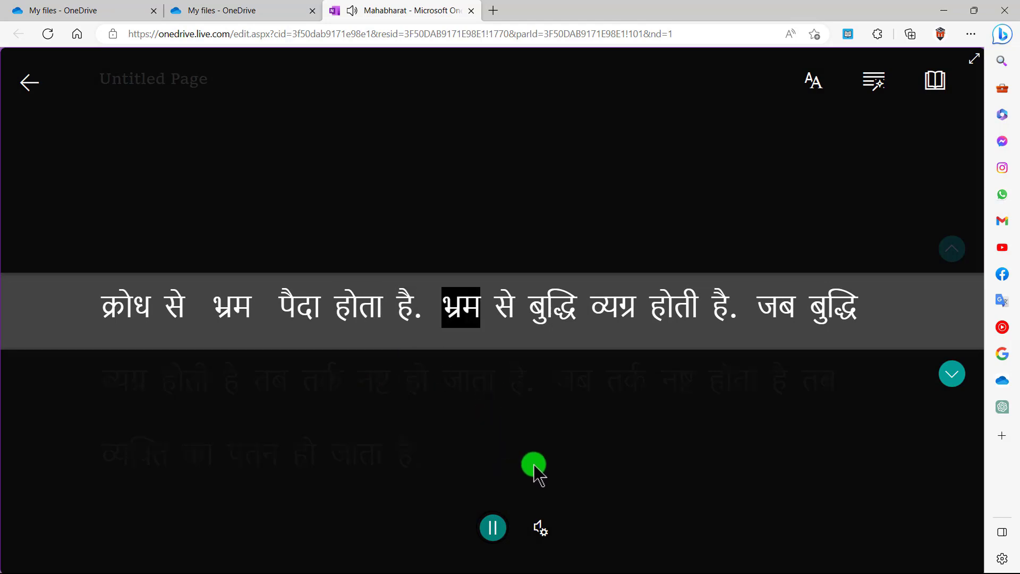
pyautogui.click(493, 528)
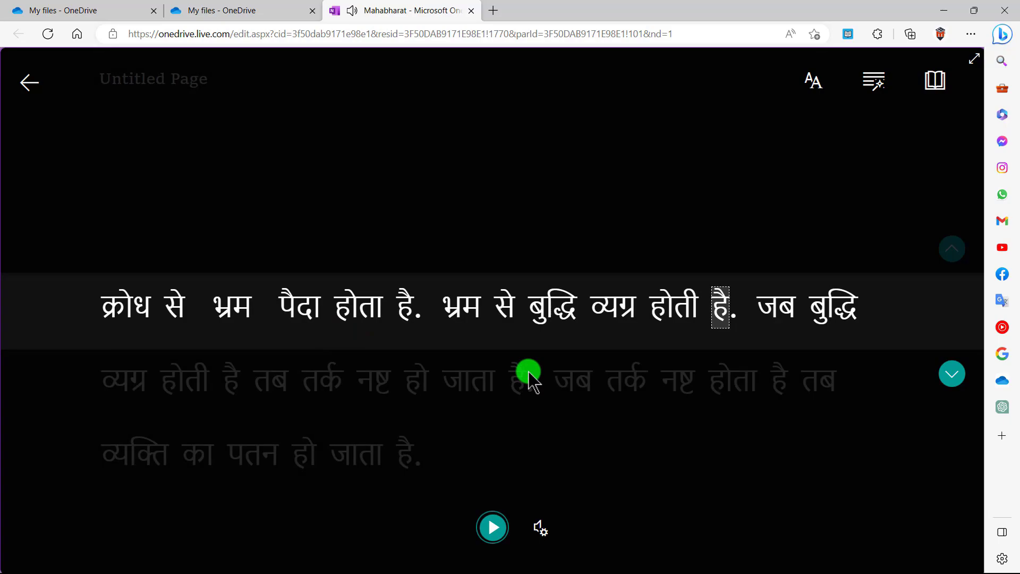
# Step: Switch to OBS and add a Window Capture source named "Text Line" to the Motivational Video scene
pyautogui.hotkey('alt', 'Tab')
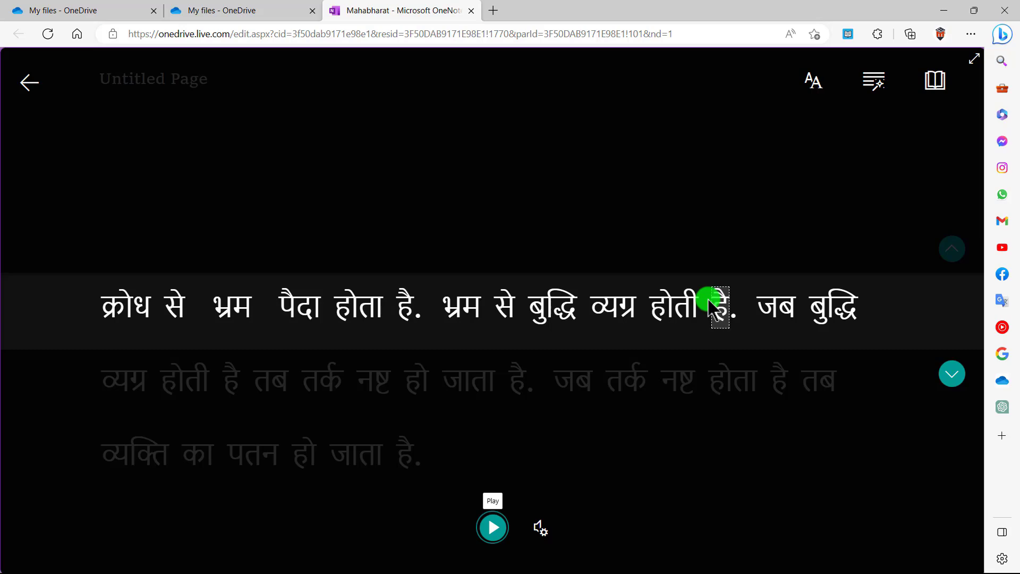
pyautogui.hotkey('alt', 'Tab')
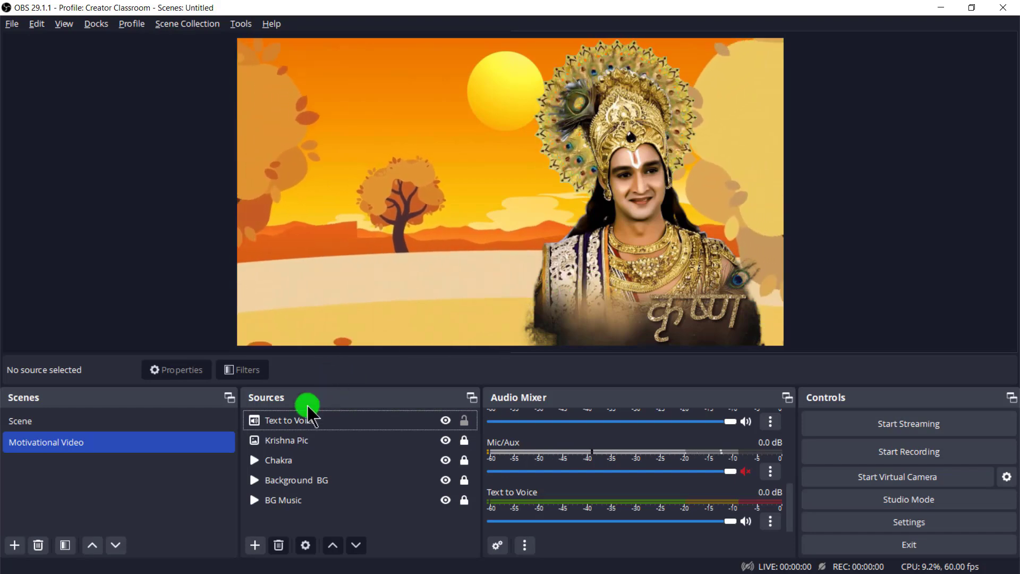
pyautogui.click(255, 546)
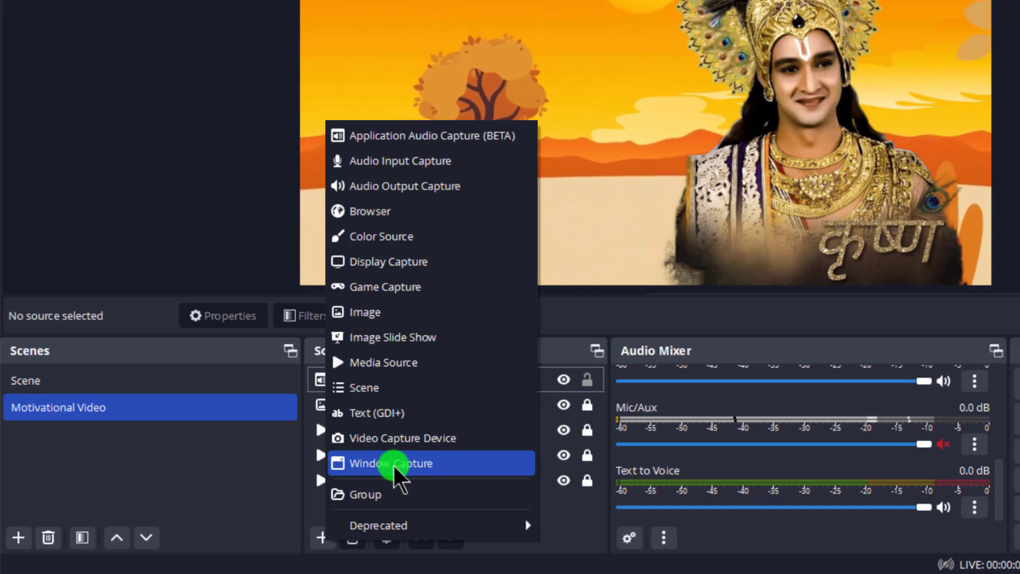
pyautogui.click(399, 465)
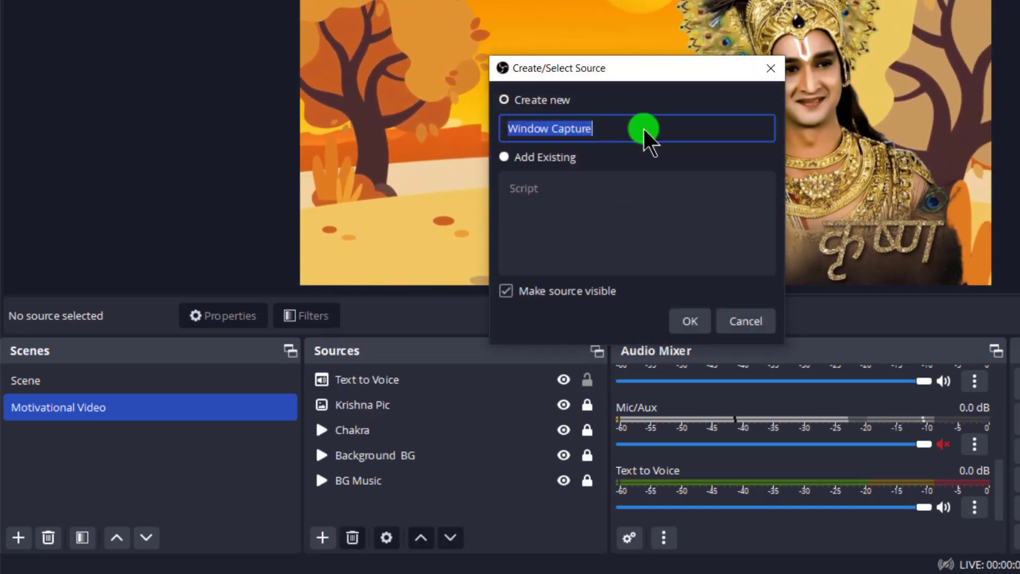
pyautogui.write('Te')
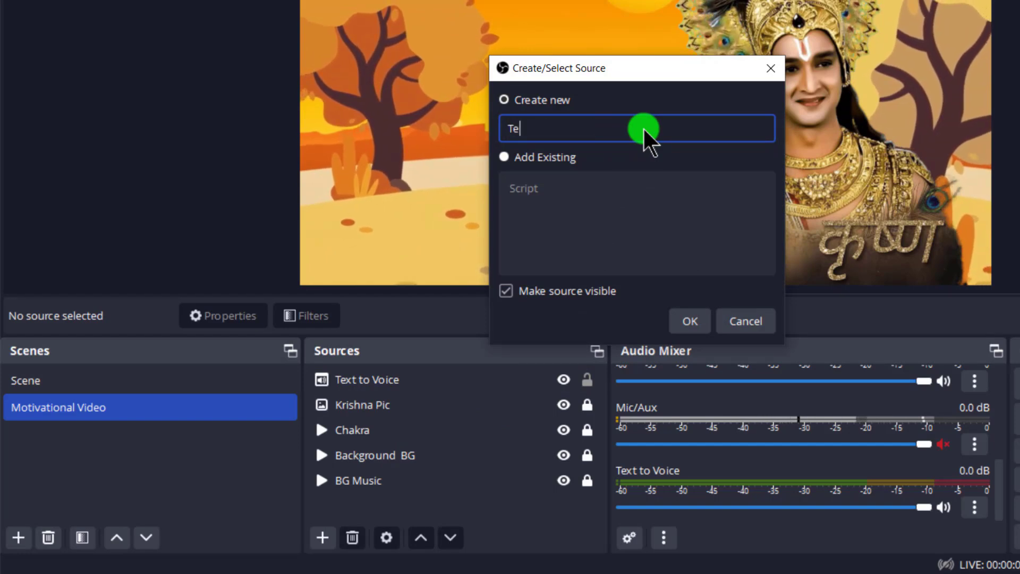
pyautogui.write('xt ')
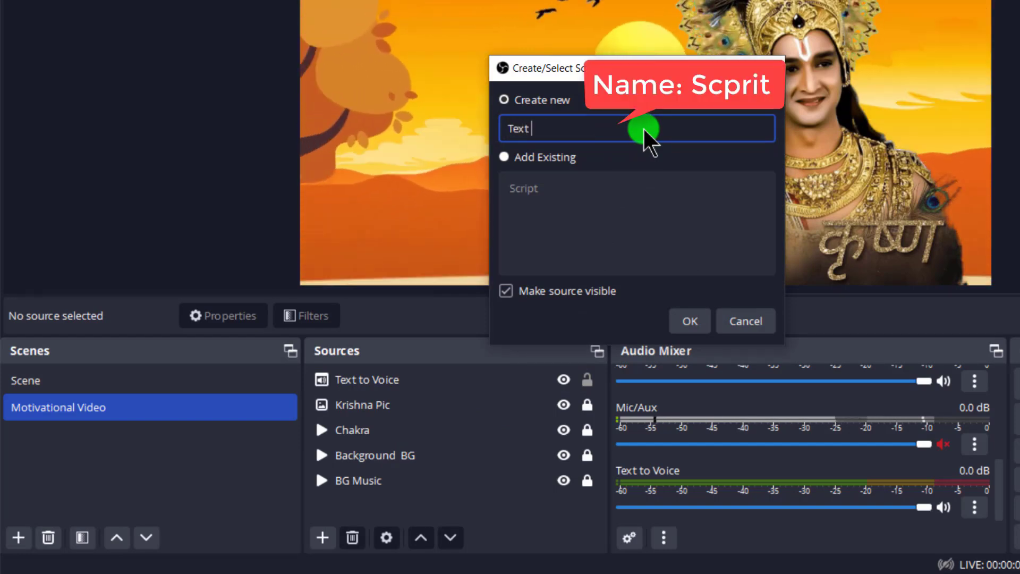
pyautogui.write('Line')
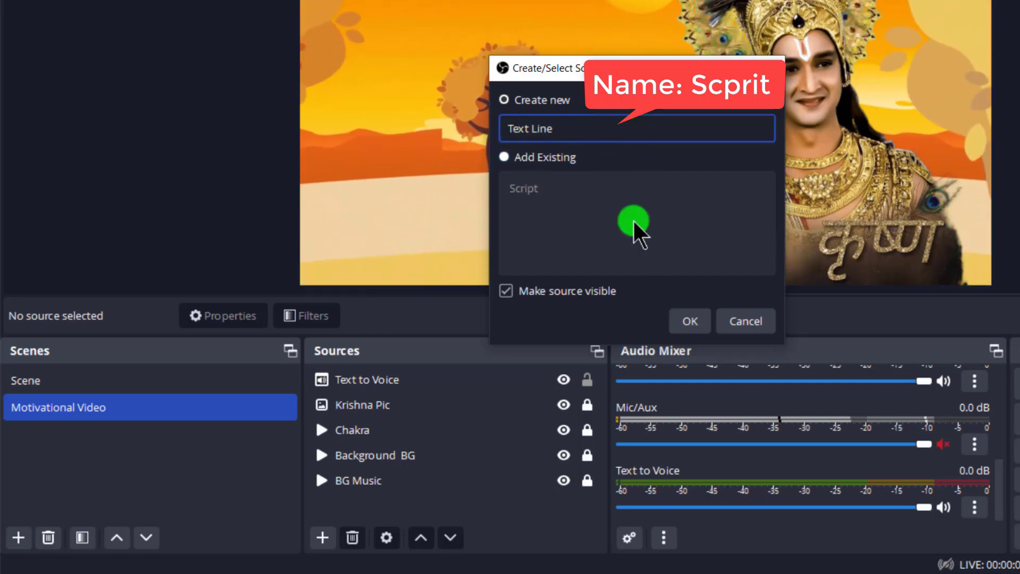
pyautogui.click(690, 321)
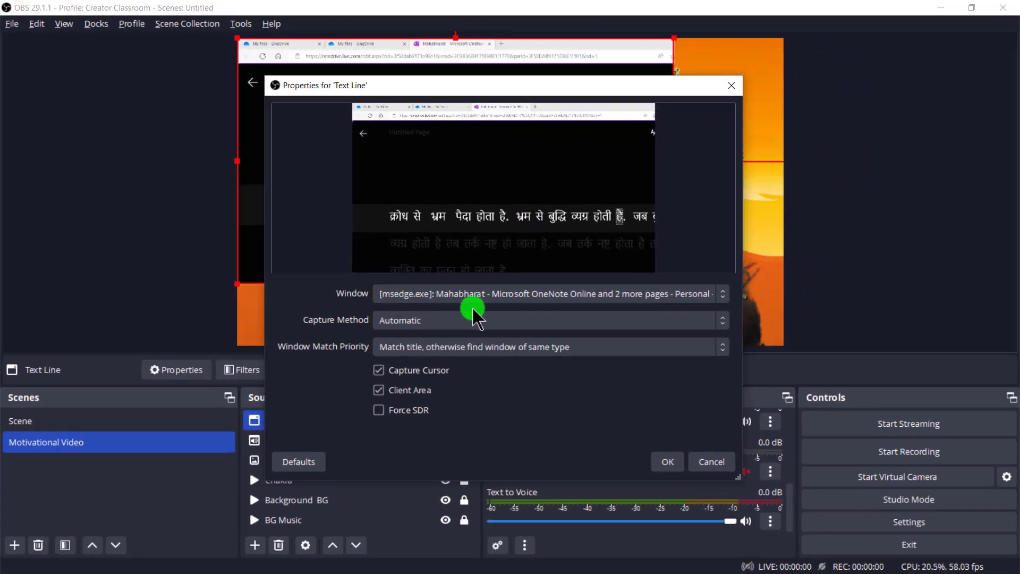
# Step: Set the Text Line source's capture method to Windows 10 (1903 and up), disable cursor capture, and accept the properties
pyautogui.click(432, 320)
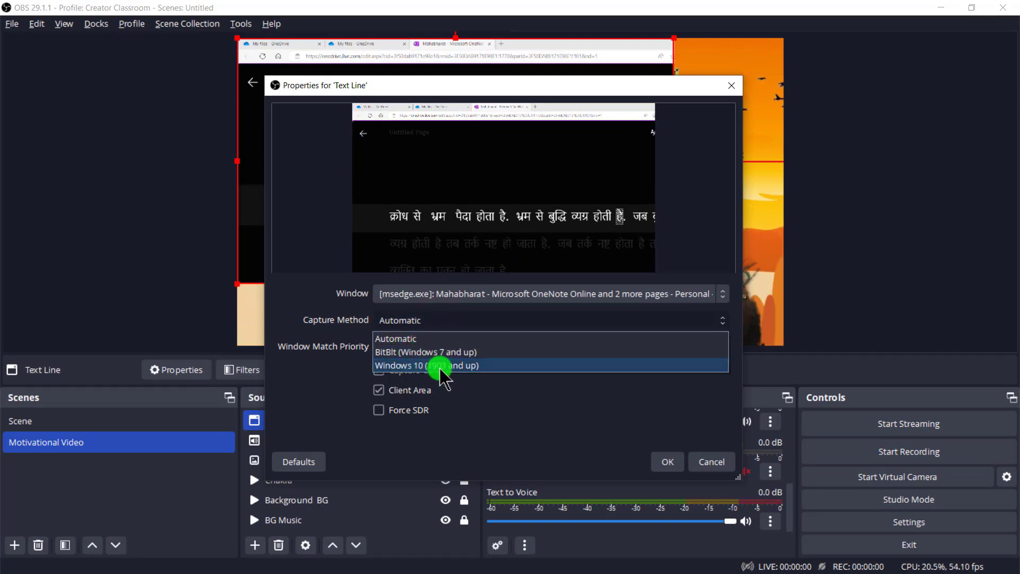
pyautogui.click(415, 366)
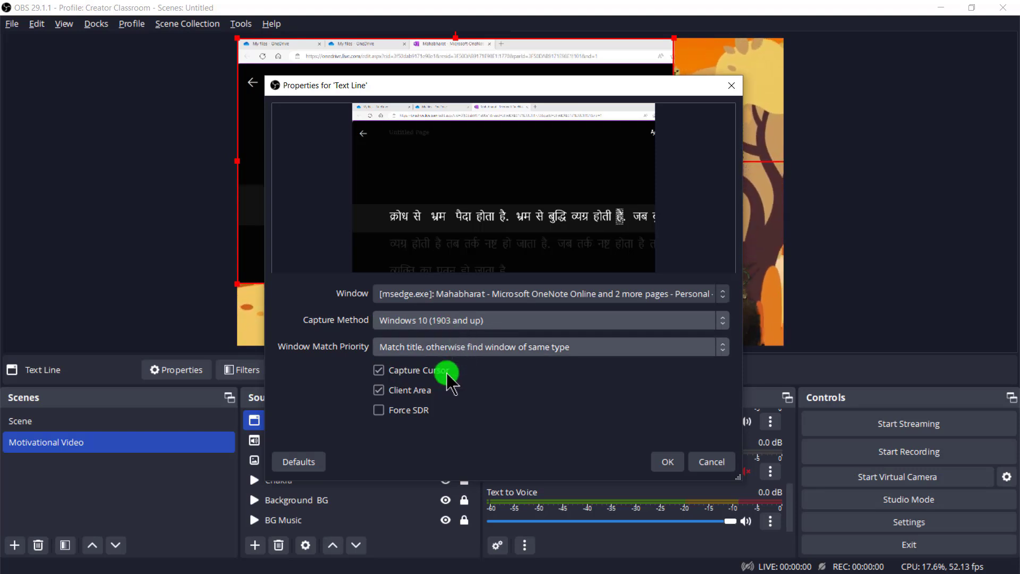
pyautogui.click(379, 369)
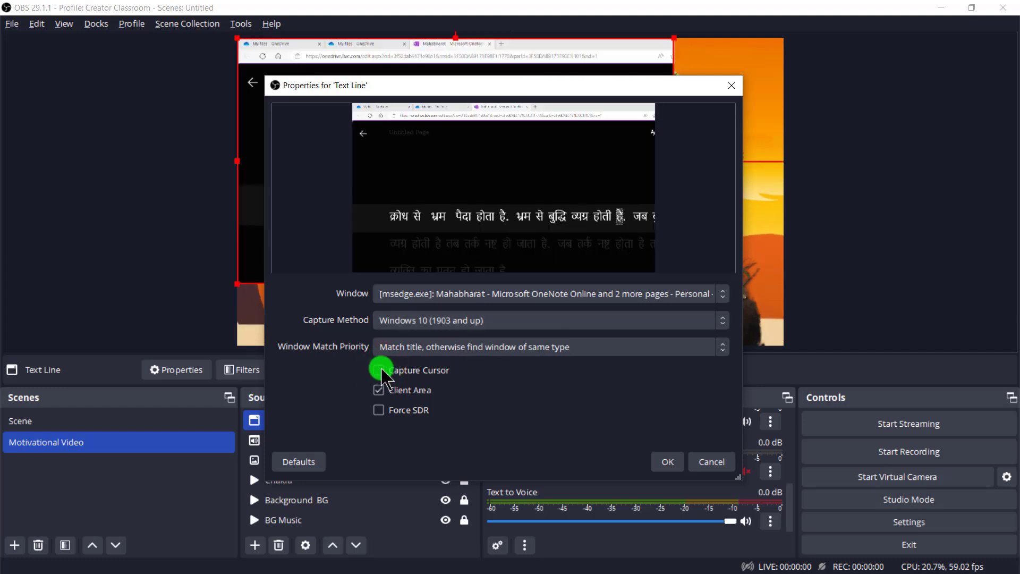
pyautogui.click(668, 463)
# Step: Move the Text Line capture toward the middle of the canvas and crop it to the single highlighted line of text
pyautogui.moveTo(432, 164); pyautogui.dragTo(498, 210)
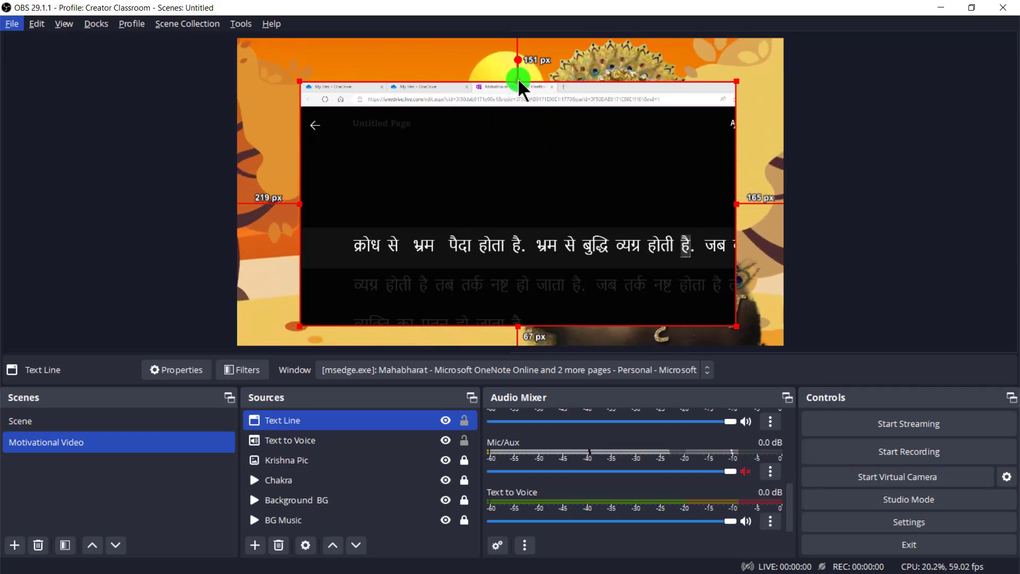
pyautogui.moveTo(520, 85); pyautogui.dragTo(507, 229)
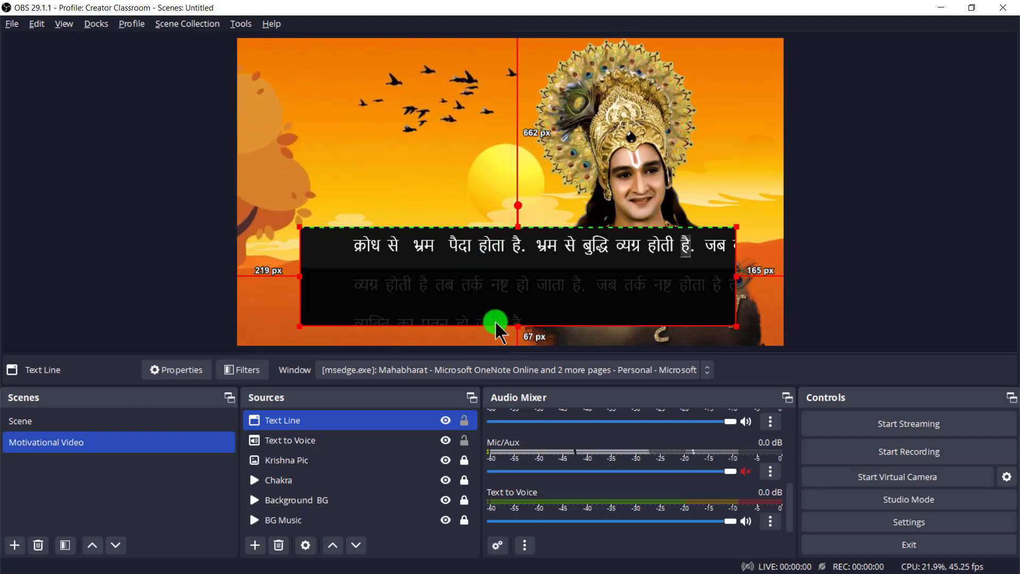
pyautogui.moveTo(517, 335); pyautogui.dragTo(518, 337)
pyautogui.moveTo(518, 311); pyautogui.dragTo(362, 255)
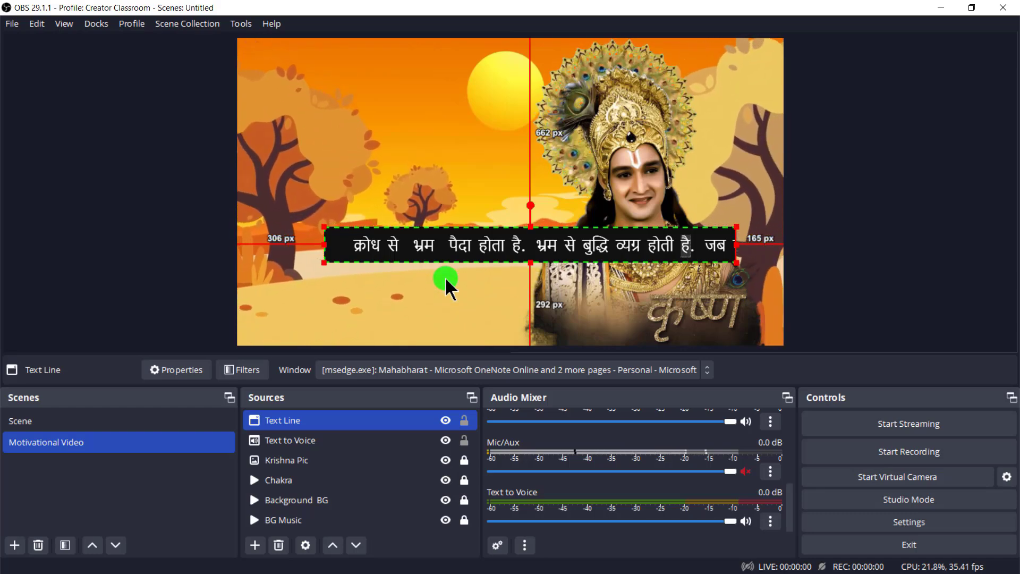
# Step: Move the cropped Text Line strip down to about 56 px above the canvas's lower edge and lock the source
pyautogui.click(465, 420)
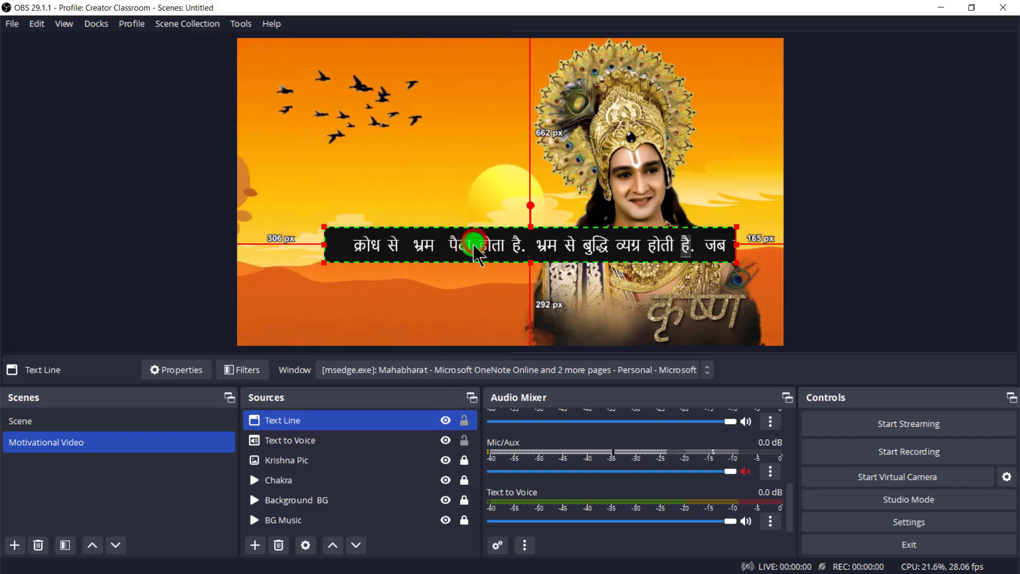
pyautogui.moveTo(475, 254); pyautogui.dragTo(452, 318)
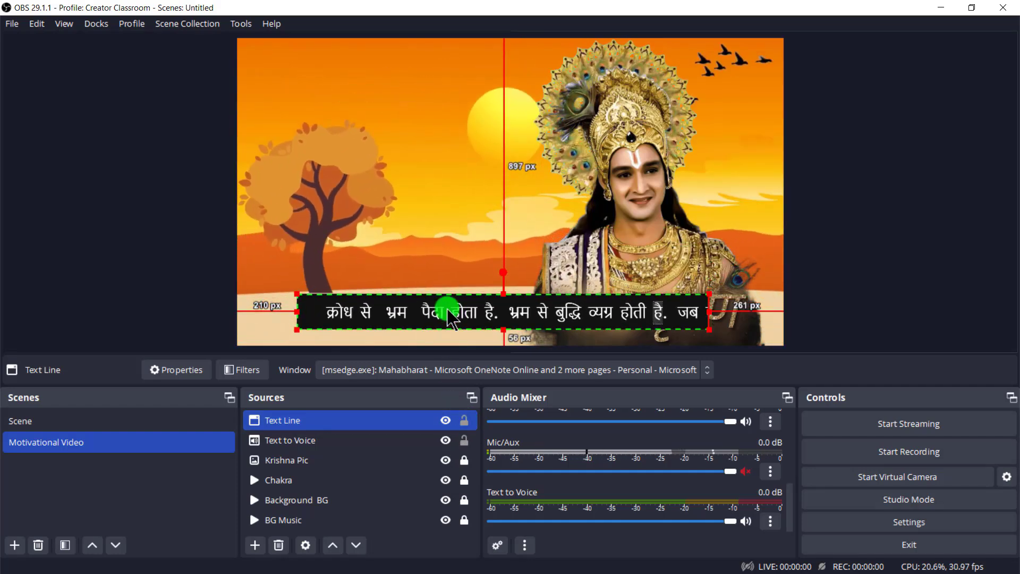
pyautogui.click(464, 421)
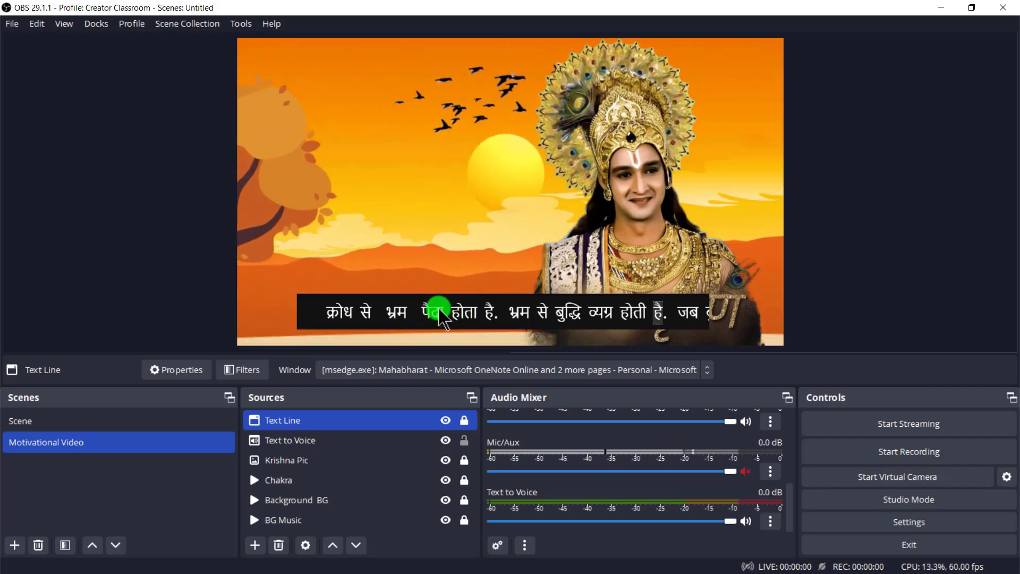
# Step: Switch to the OneNote reader, apply the yellow theme, close the text preferences, and select the line's first word
pyautogui.hotkey('alt', 'Tab')
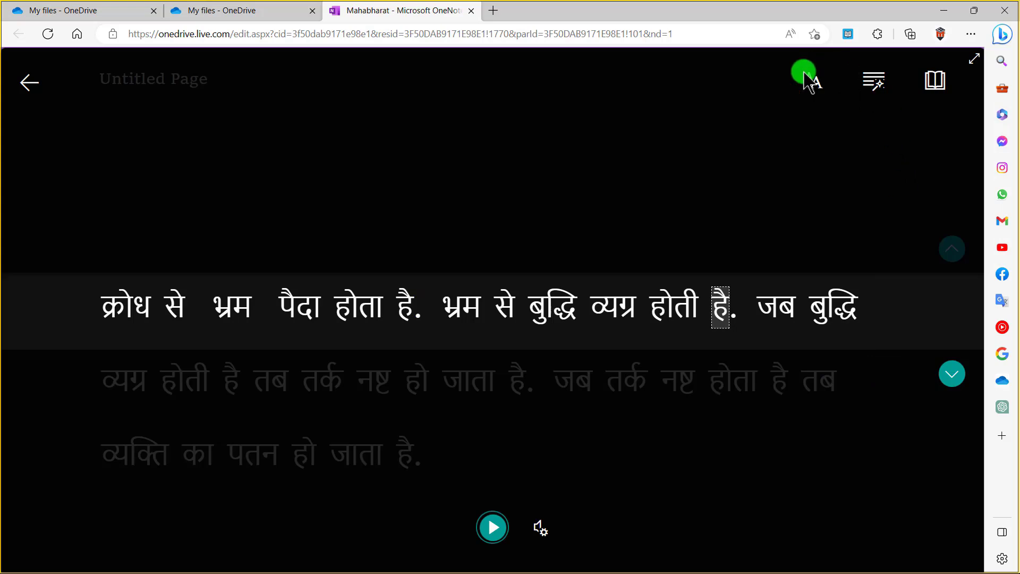
pyautogui.click(800, 83)
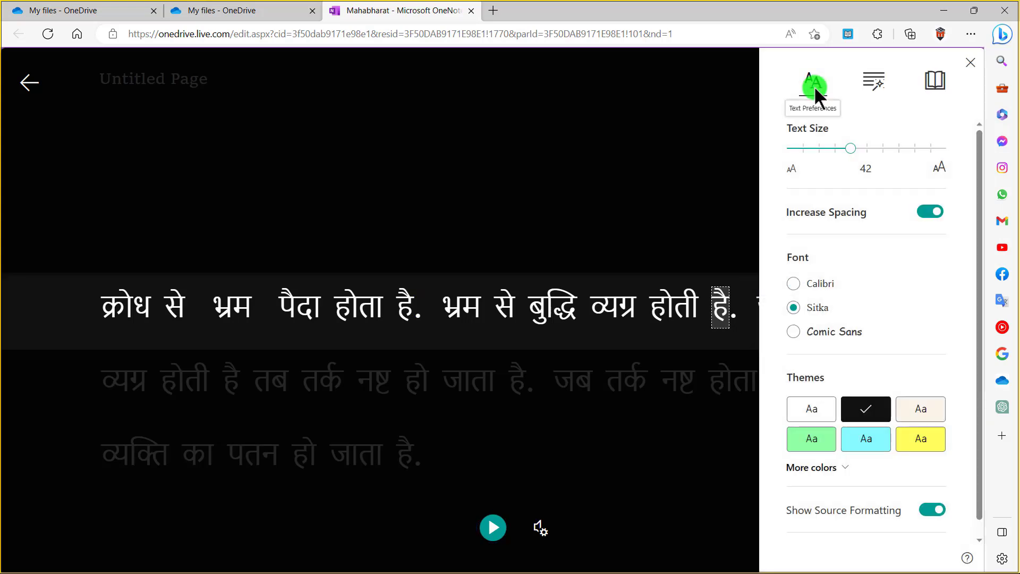
pyautogui.click(930, 442)
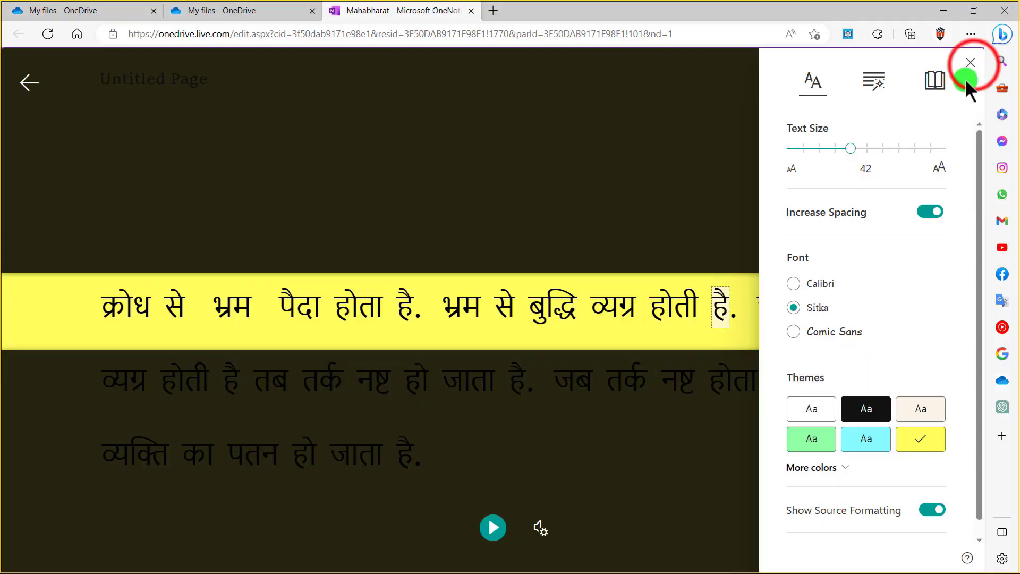
pyautogui.click(972, 64)
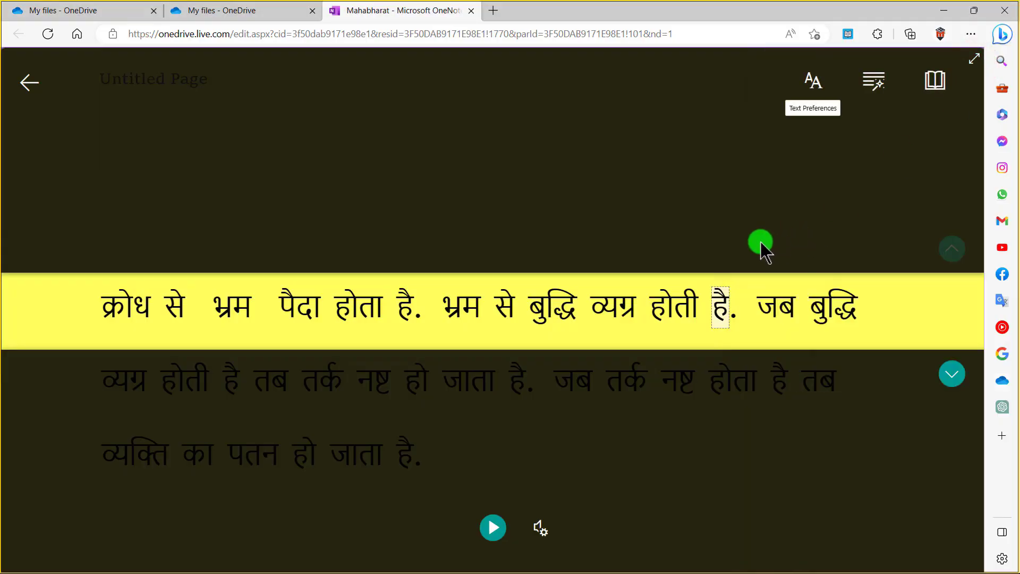
pyautogui.click(125, 305)
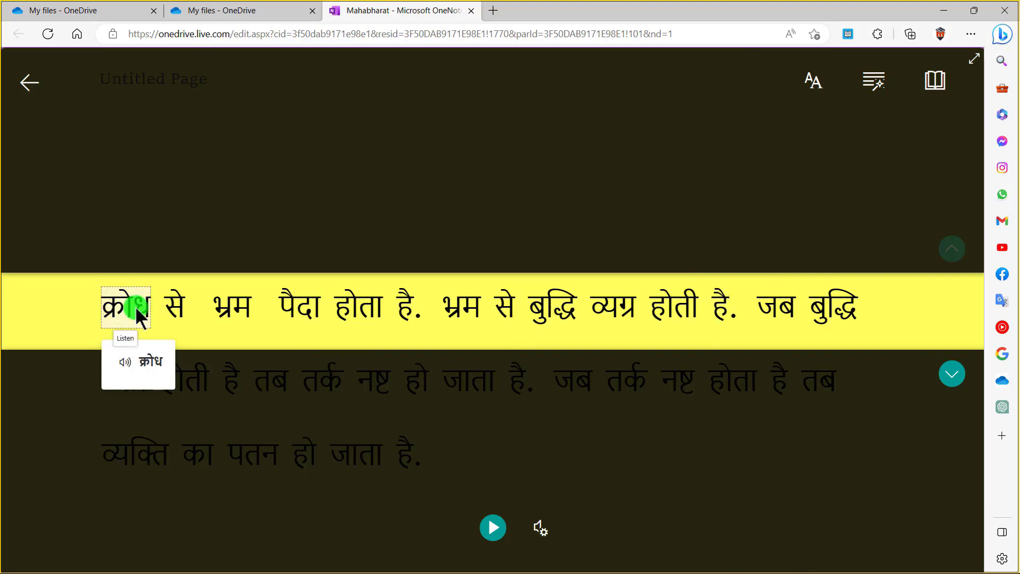
# Step: Switch to OBS, pause the BG Music source, and start recording the scene
pyautogui.hotkey('alt', 'Tab')
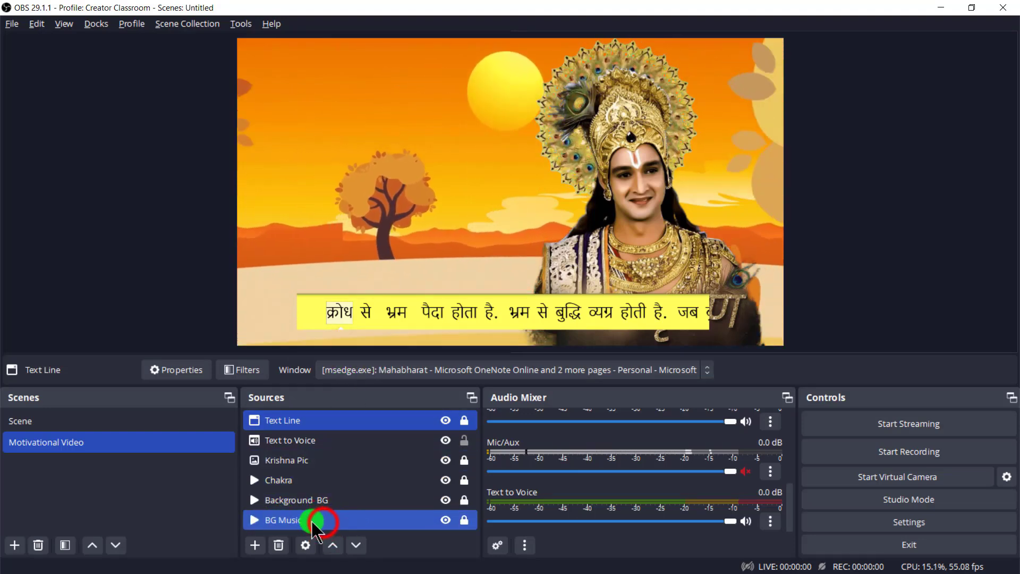
pyautogui.moveTo(323, 523); pyautogui.dragTo(310, 475)
pyautogui.click(295, 370)
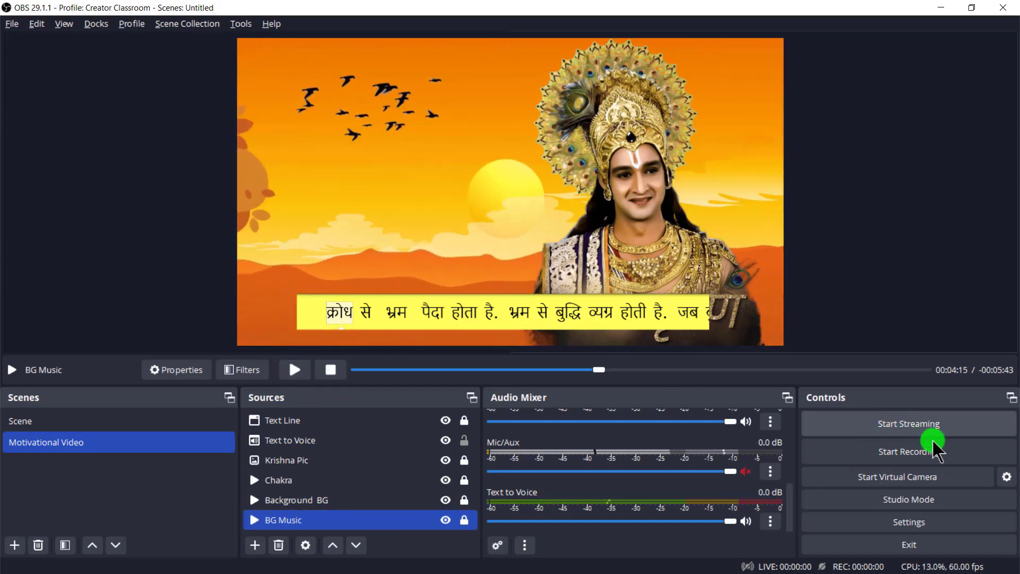
pyautogui.click(905, 453)
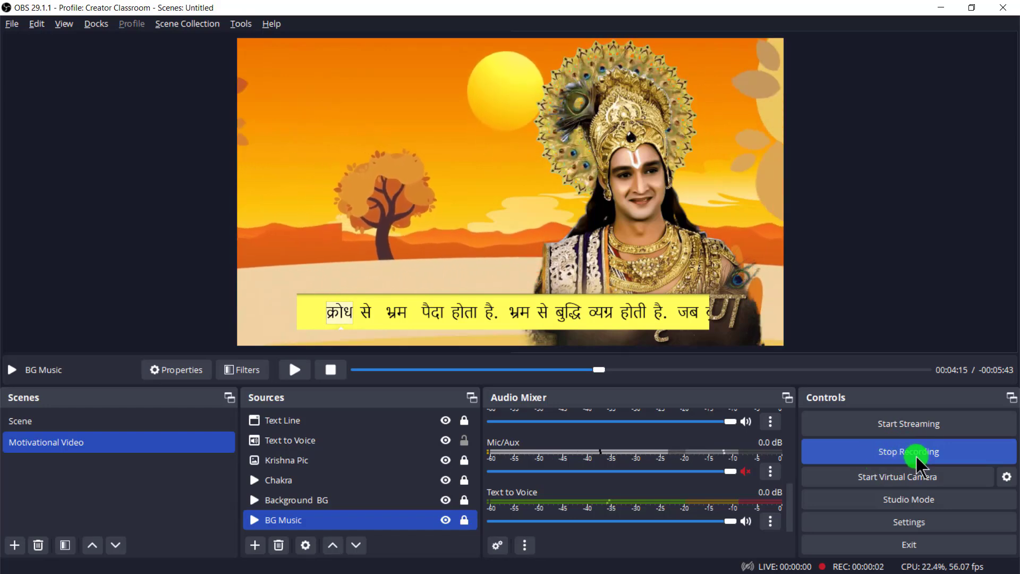
# Step: Play the BG Music source, switch to the OneNote reader, and start reading aloud from the selected first word
pyautogui.click(294, 370)
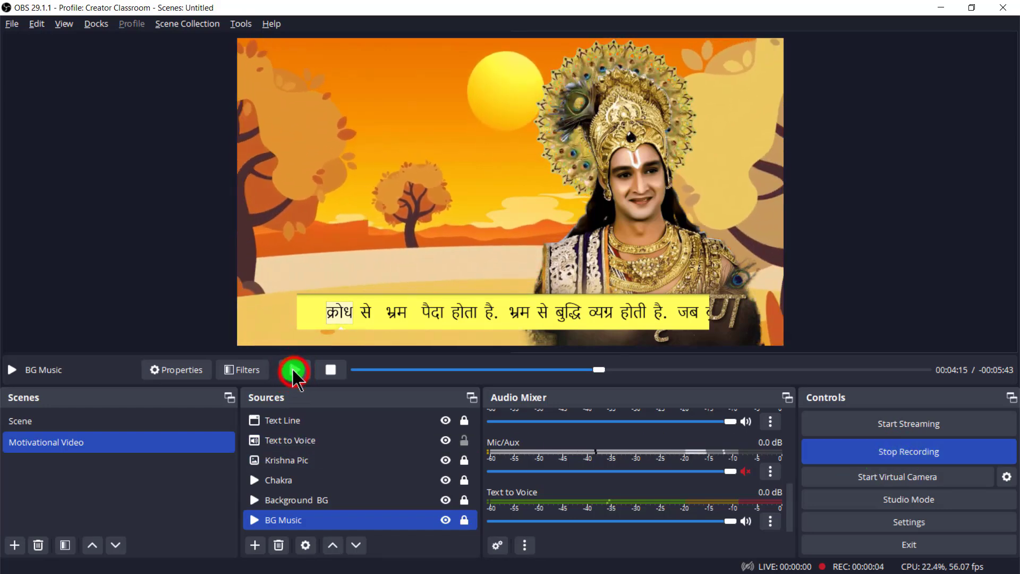
pyautogui.click(294, 371)
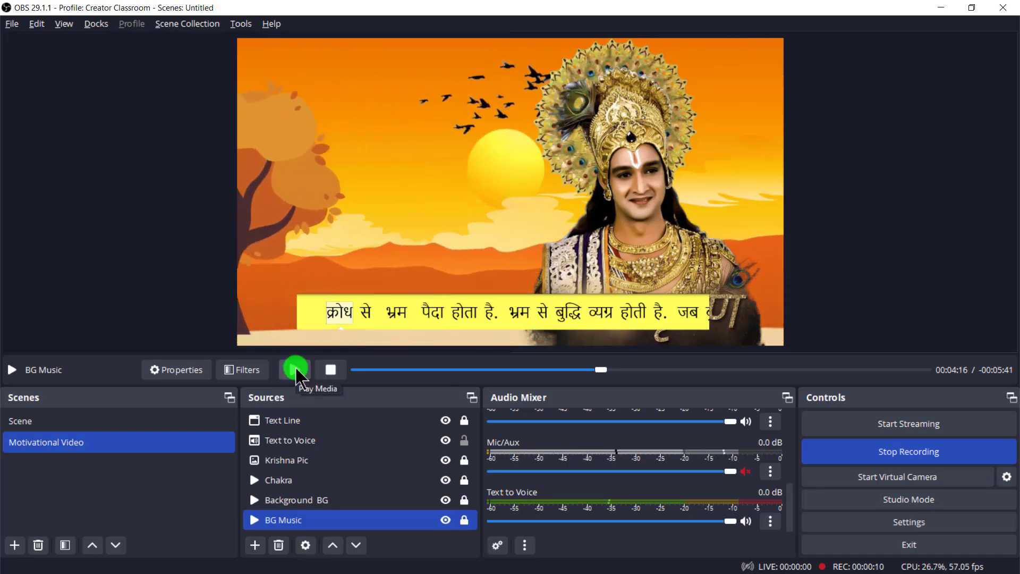
pyautogui.hotkey('alt', 'Tab')
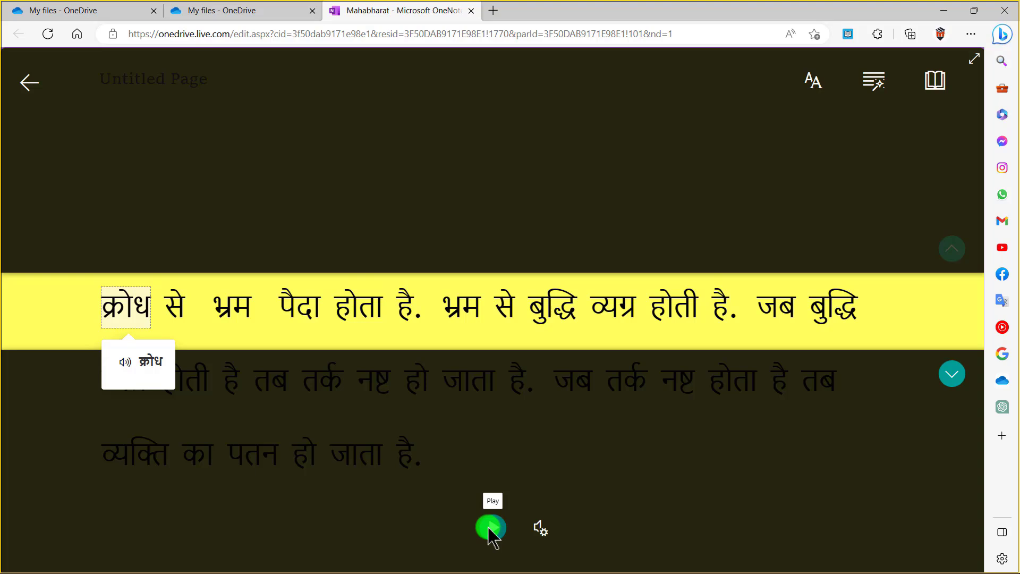
# Step: Switch to OBS and check the Desktop Audio and Text to Voice levels in the audio mixer during the recording
pyautogui.hotkey('alt', 'Tab')
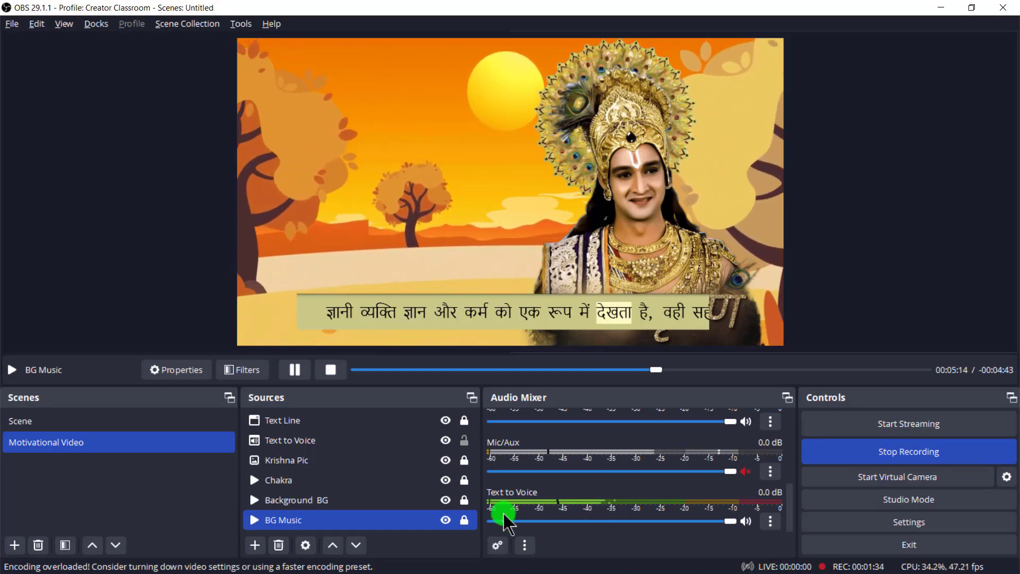
pyautogui.scroll(2, 534, 462)
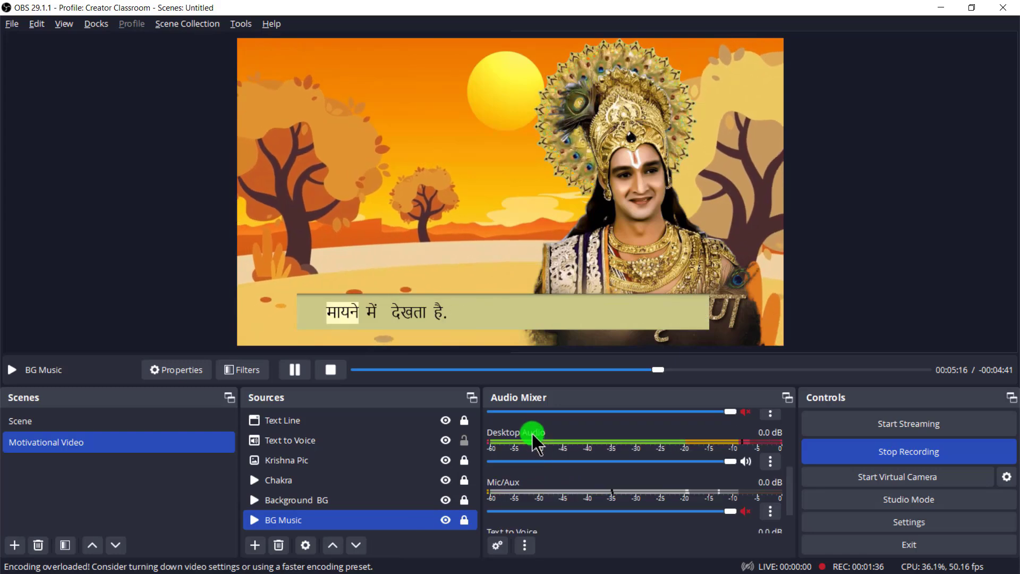
pyautogui.scroll(-2, 534, 438)
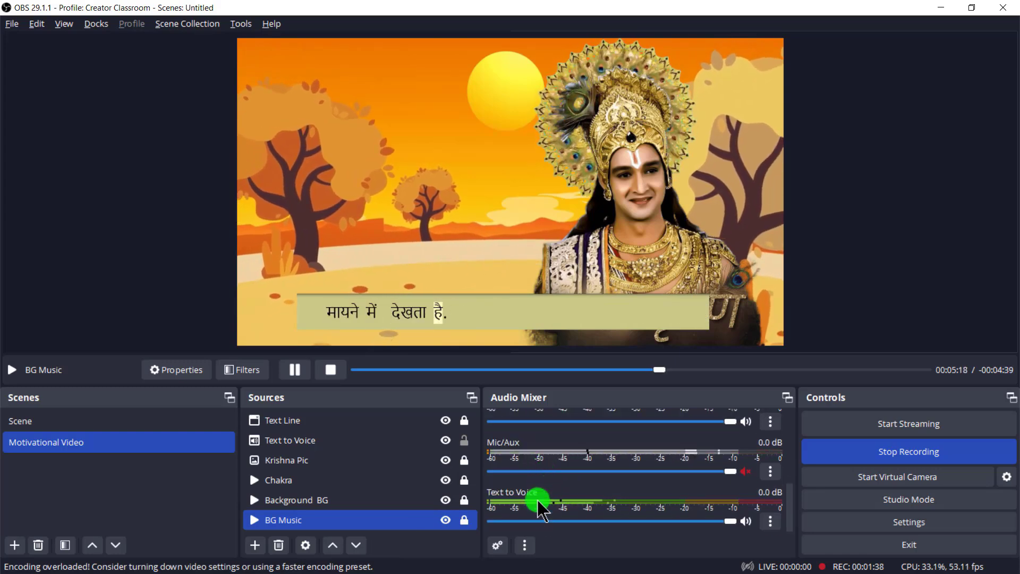
# Step: Raise the BG Music volume in the audio mixer to -20.5 dB while recording
pyautogui.scroll(6, 529, 446)
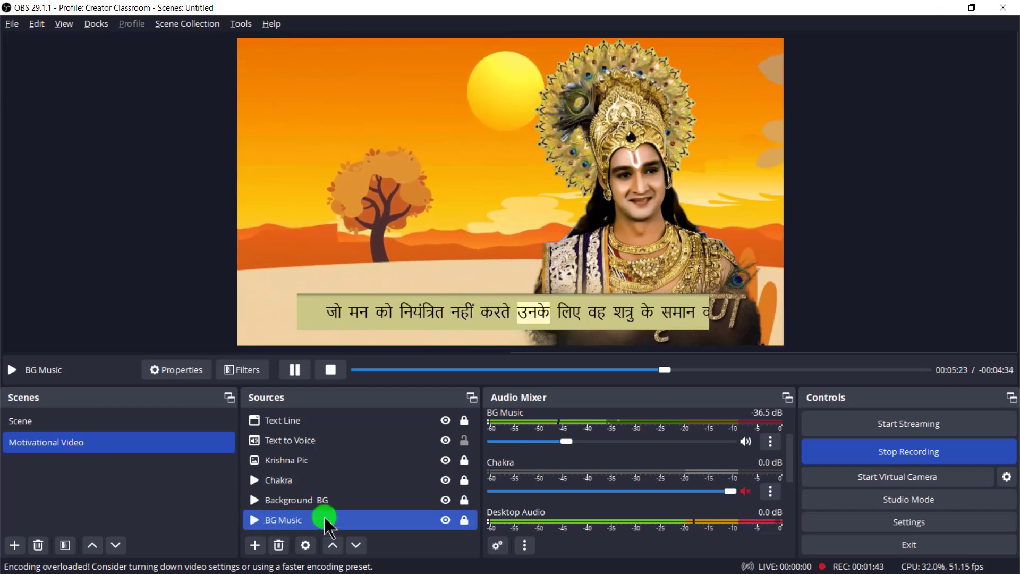
pyautogui.keyDown('ctrl'); pyautogui.click(469, 417); pyautogui.keyUp('ctrl')
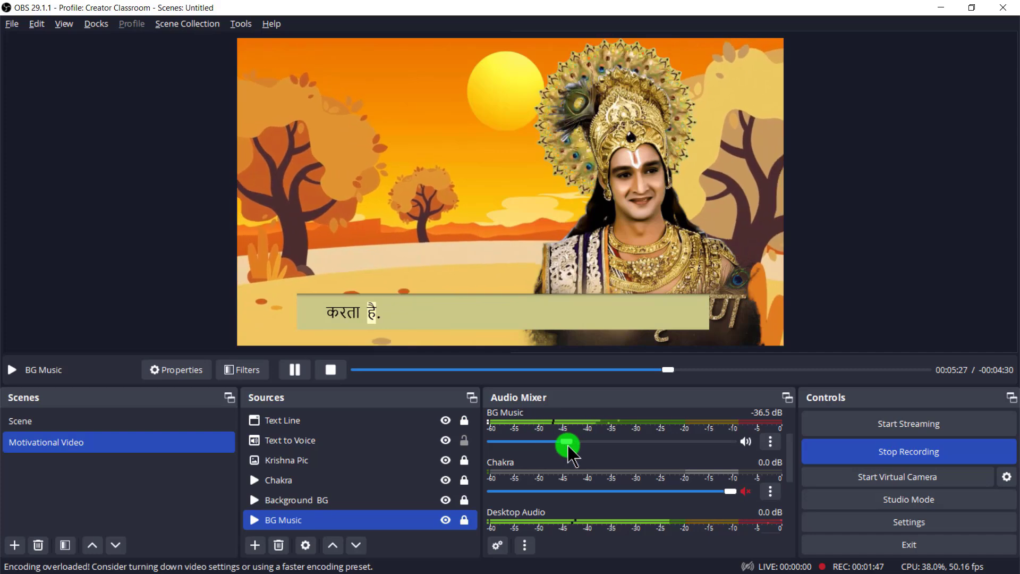
pyautogui.moveTo(567, 444); pyautogui.dragTo(605, 444)
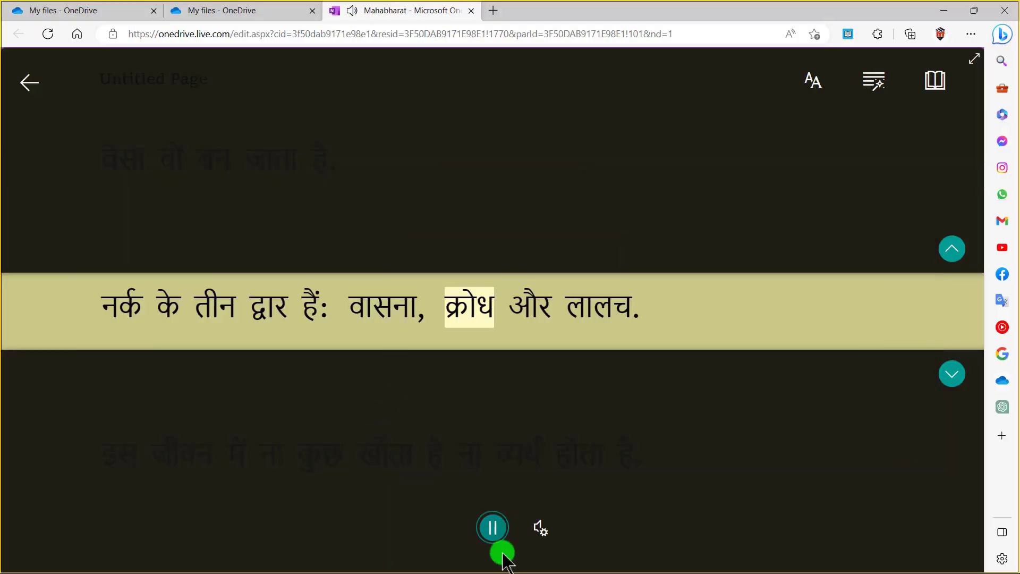
# Step: Pause the reading in the OneNote reader, switch to OBS, pause the BG Music source, and stop the recording
pyautogui.click(493, 532)
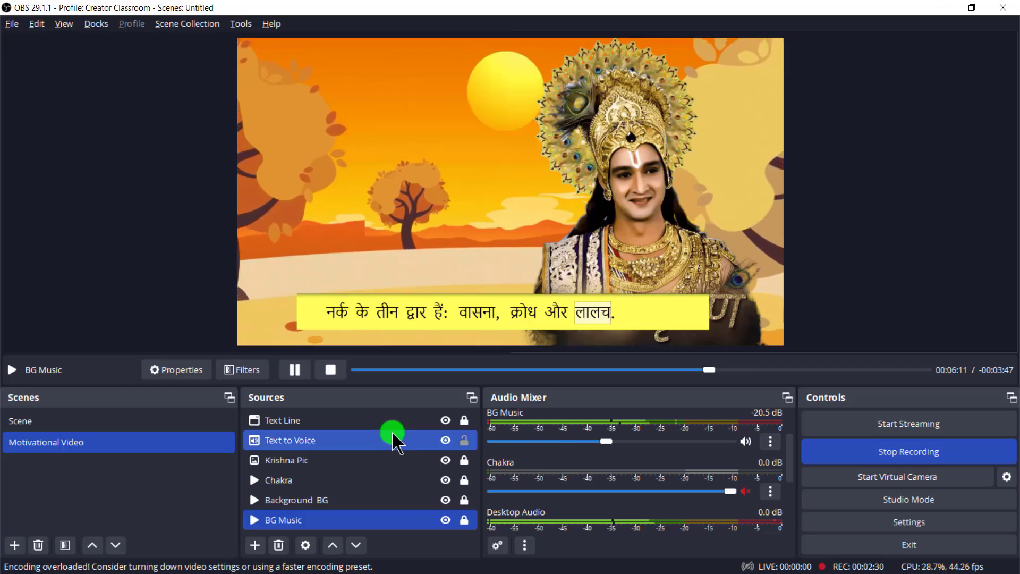
pyautogui.click(287, 367)
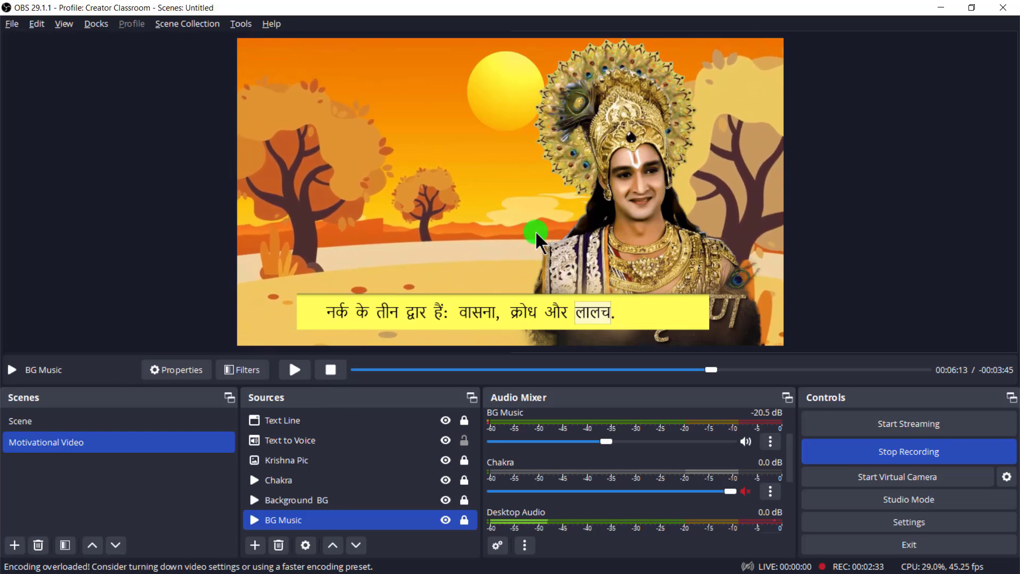
pyautogui.click(871, 455)
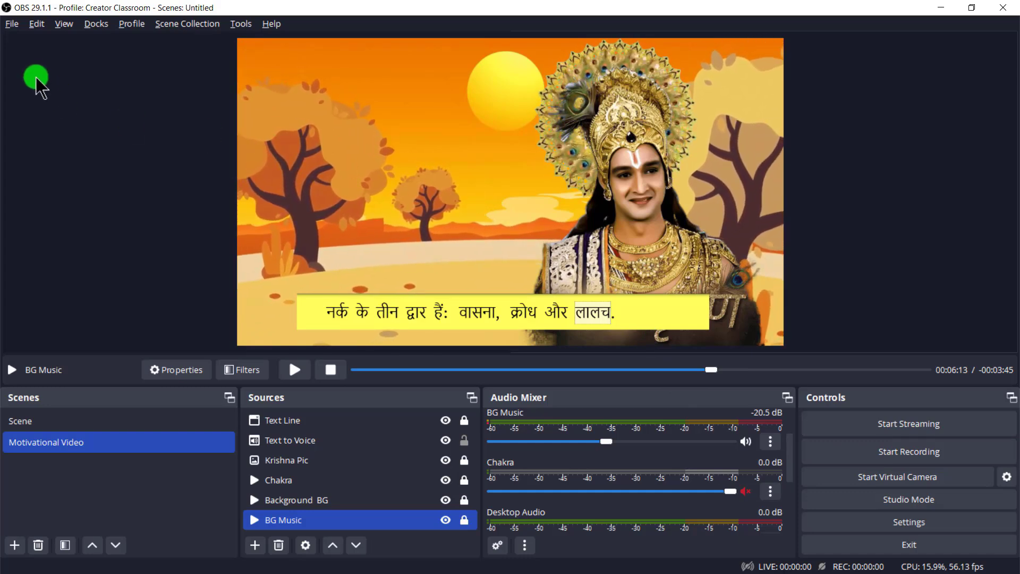
pyautogui.click(10, 25)
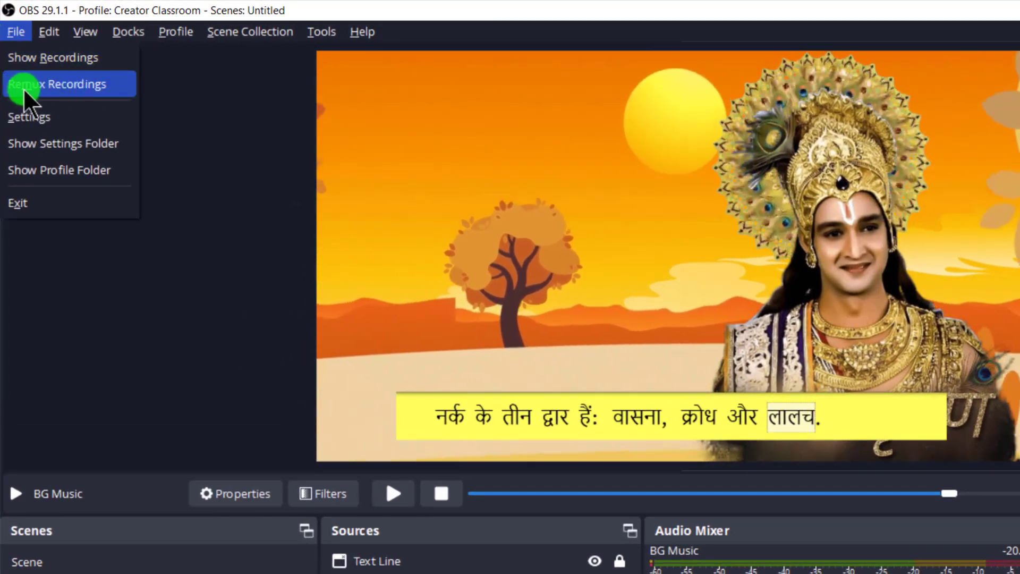
pyautogui.click(63, 86)
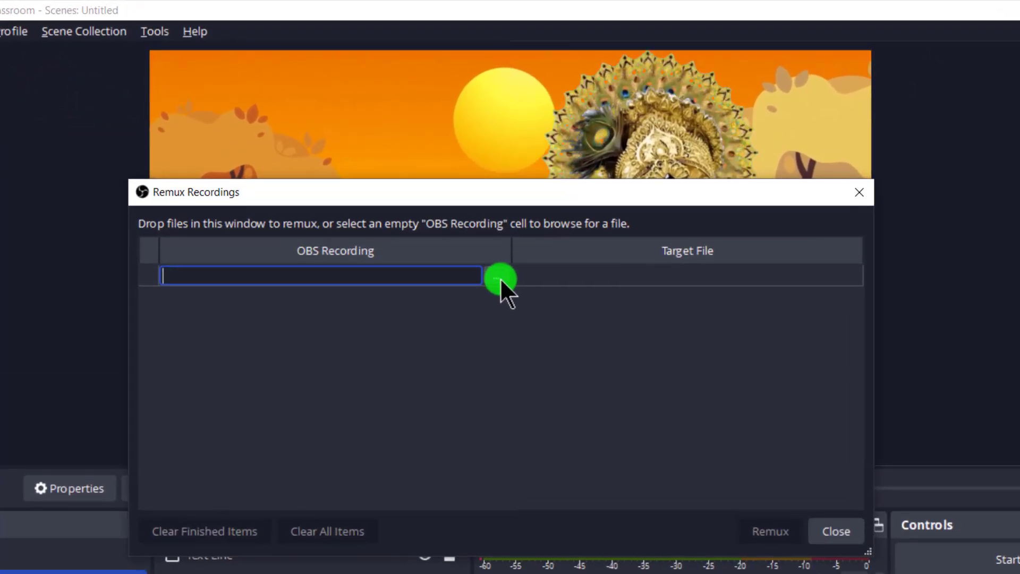
pyautogui.click(537, 225)
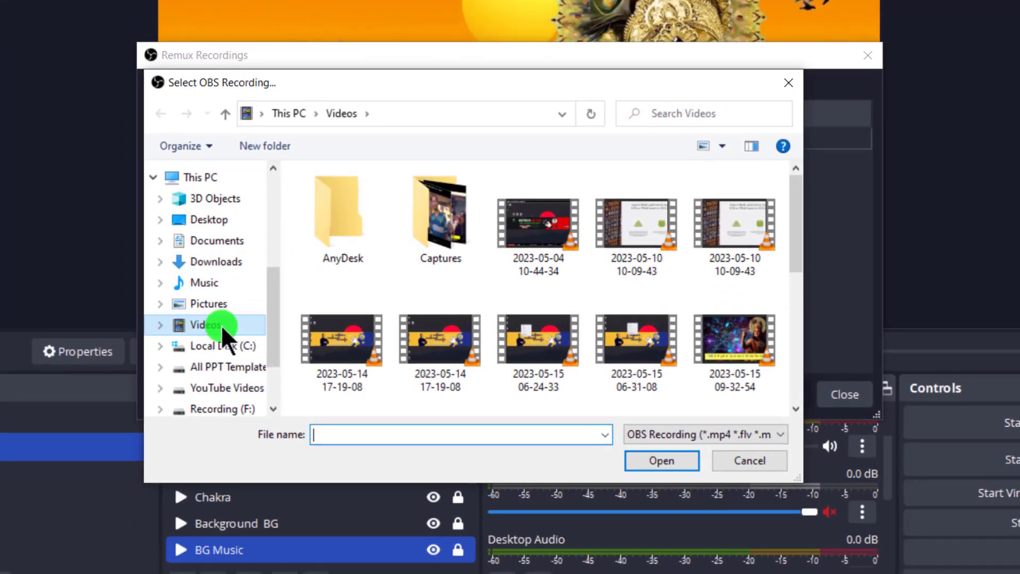
pyautogui.scroll(-6, 645, 345)
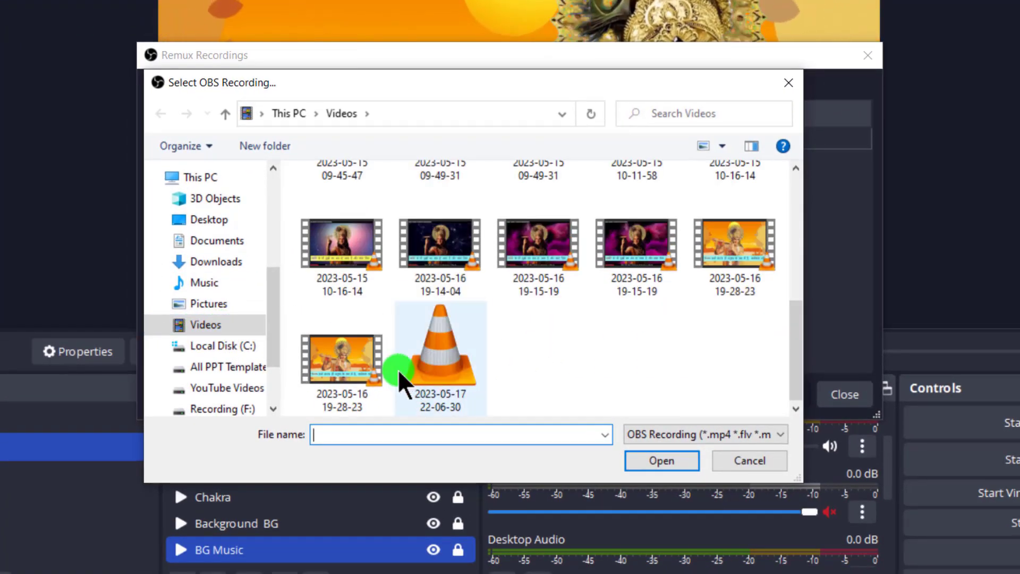
pyautogui.click(455, 357)
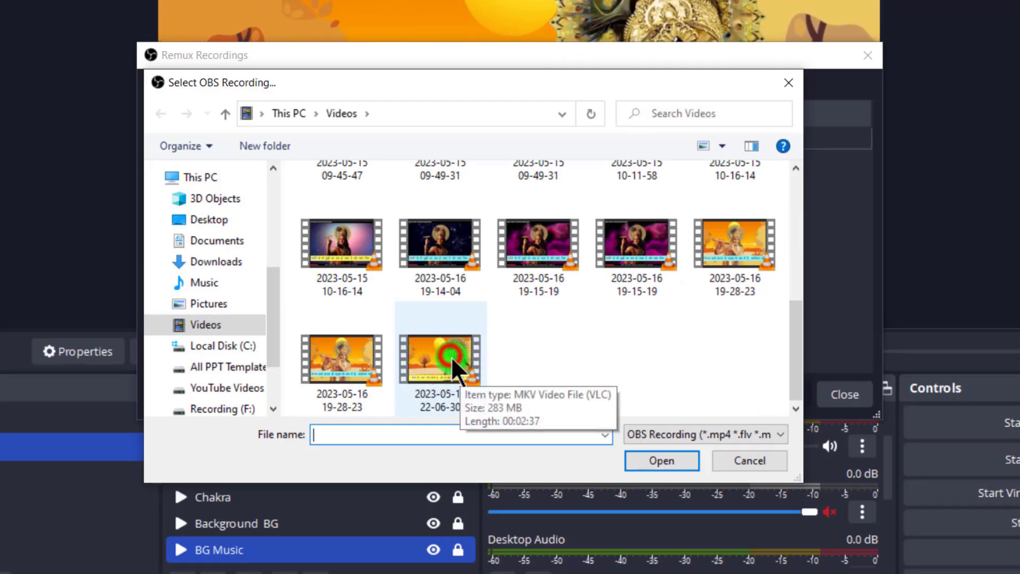
pyautogui.click(449, 353)
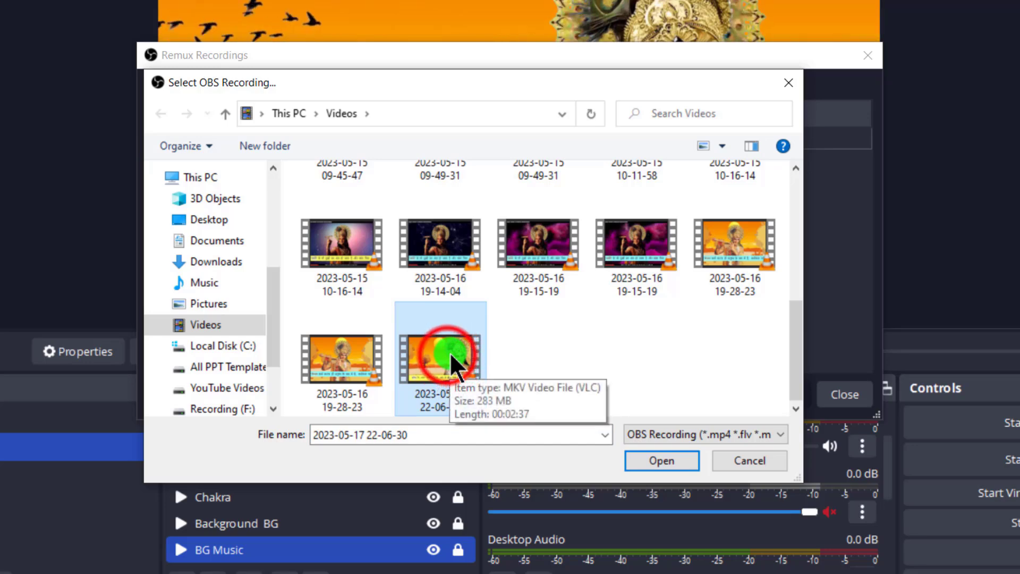
pyautogui.click(447, 355)
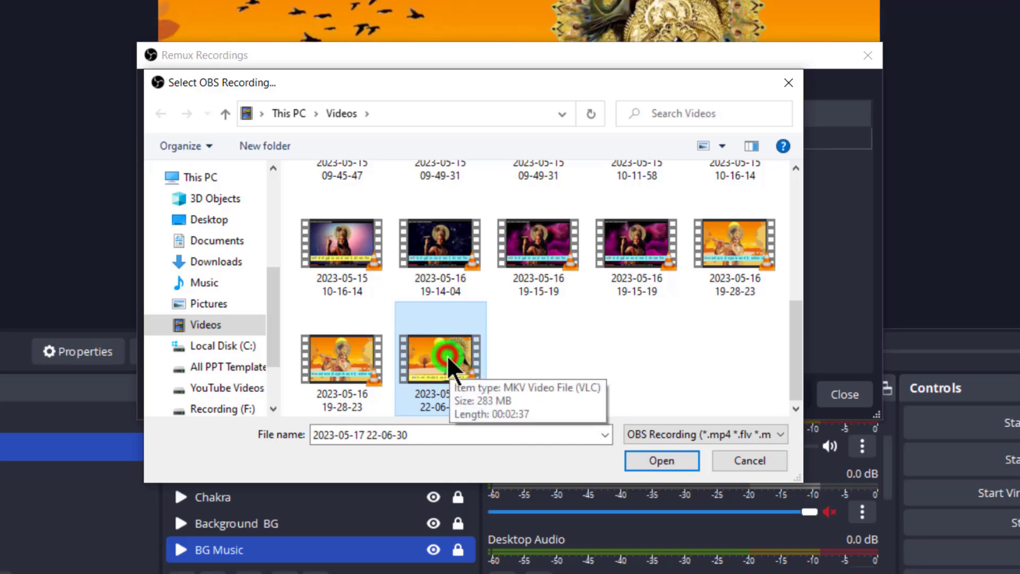
pyautogui.click(668, 462)
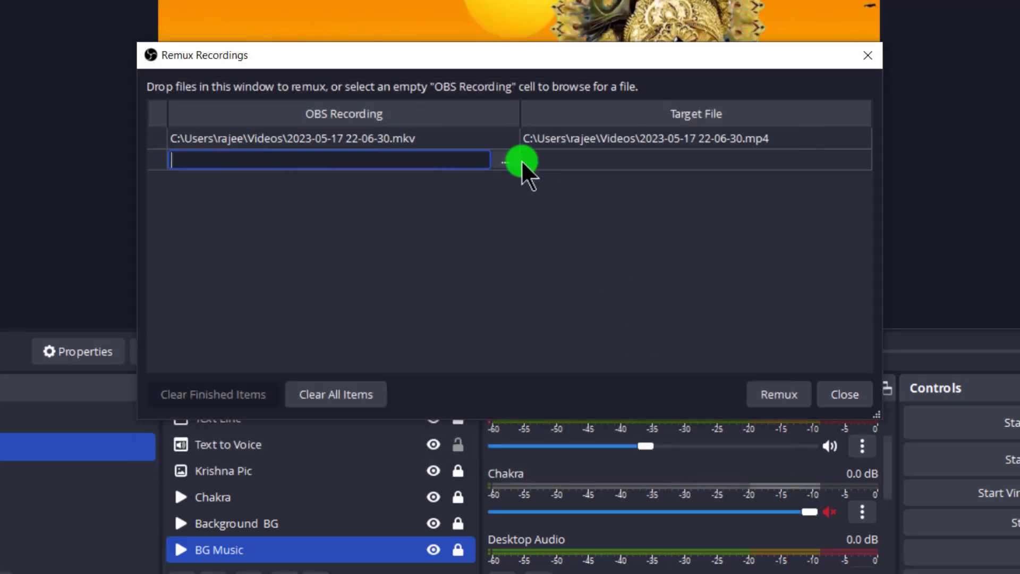
pyautogui.click(775, 394)
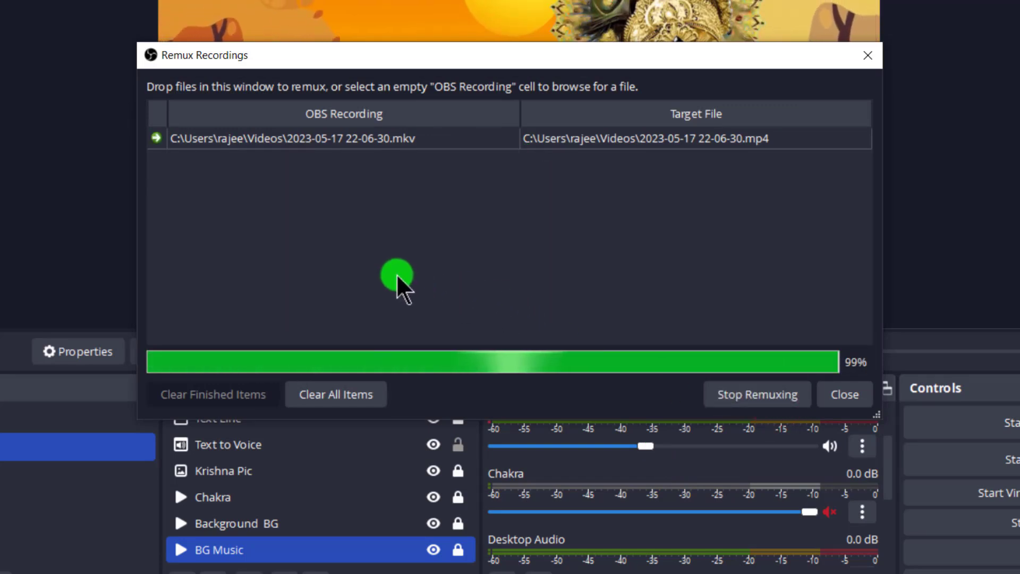
pyautogui.click(562, 258)
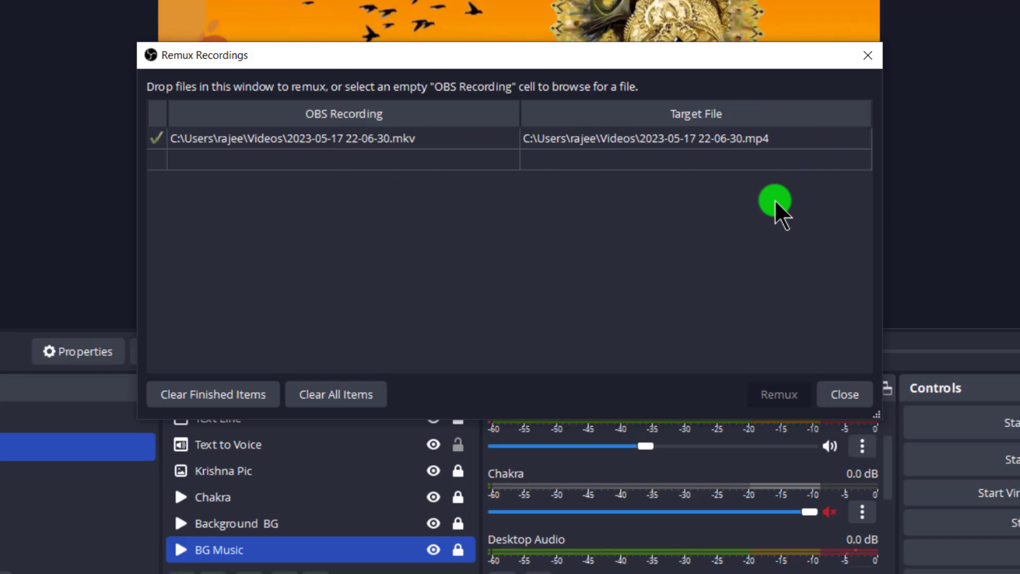
pyautogui.click(833, 405)
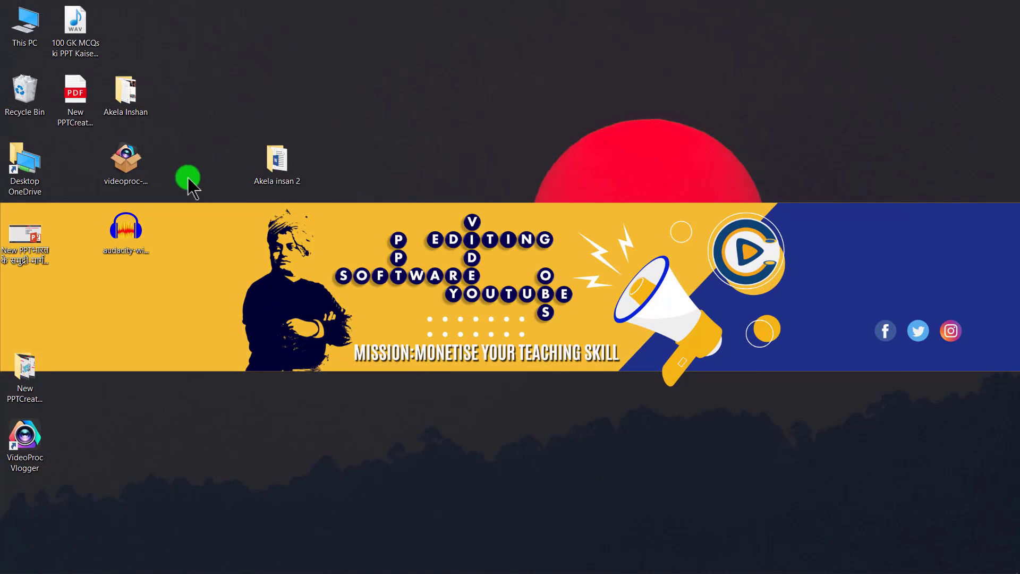
pyautogui.click(30, 20)
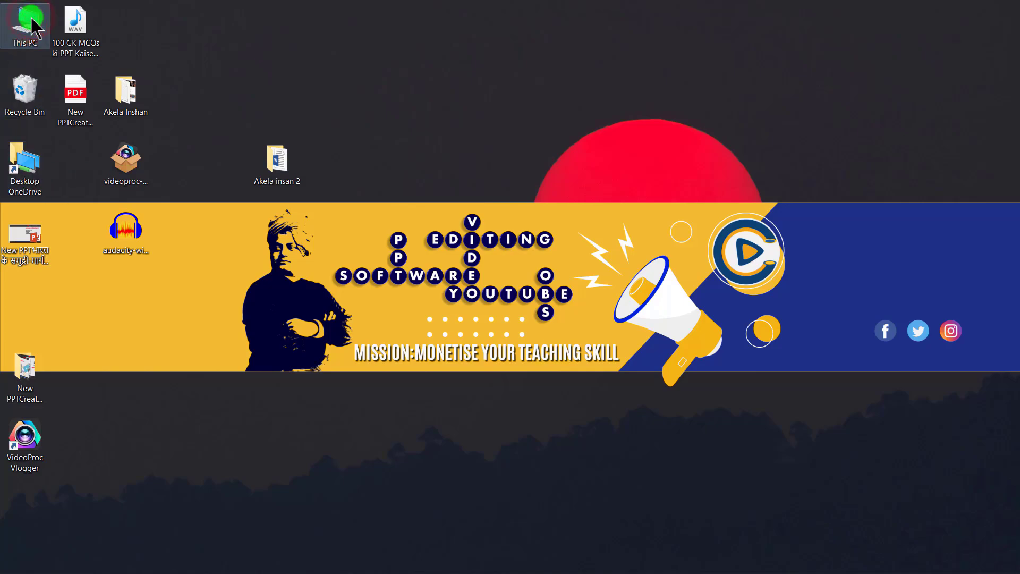
pyautogui.doubleClick(30, 20)
pyautogui.click(526, 136)
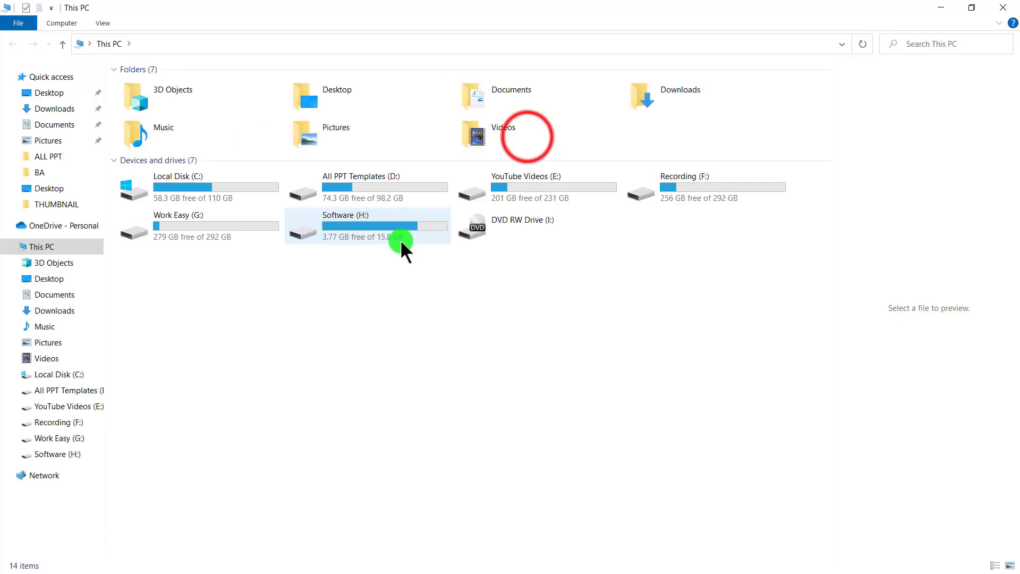
pyautogui.doubleClick(527, 135)
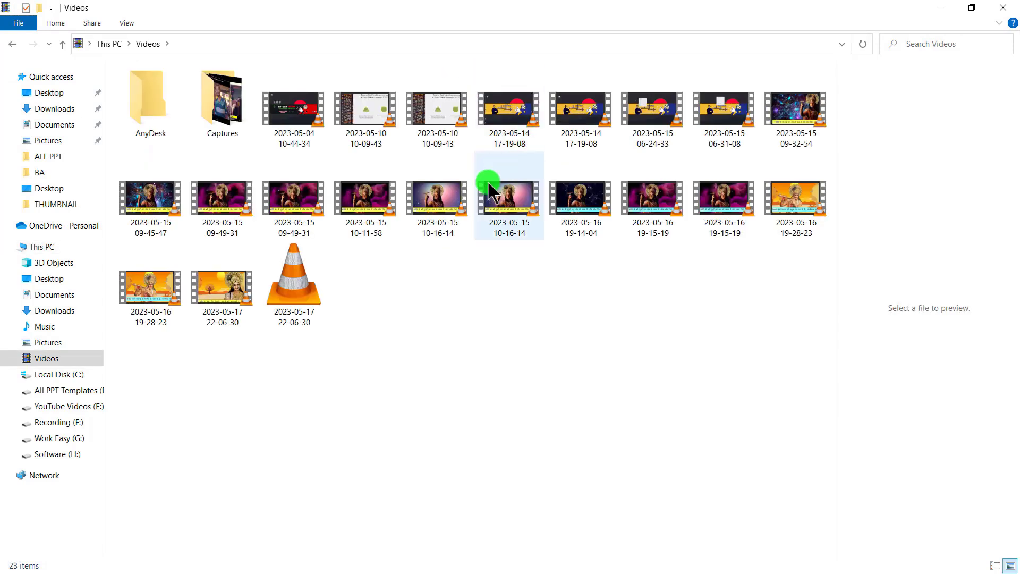
pyautogui.click(312, 287)
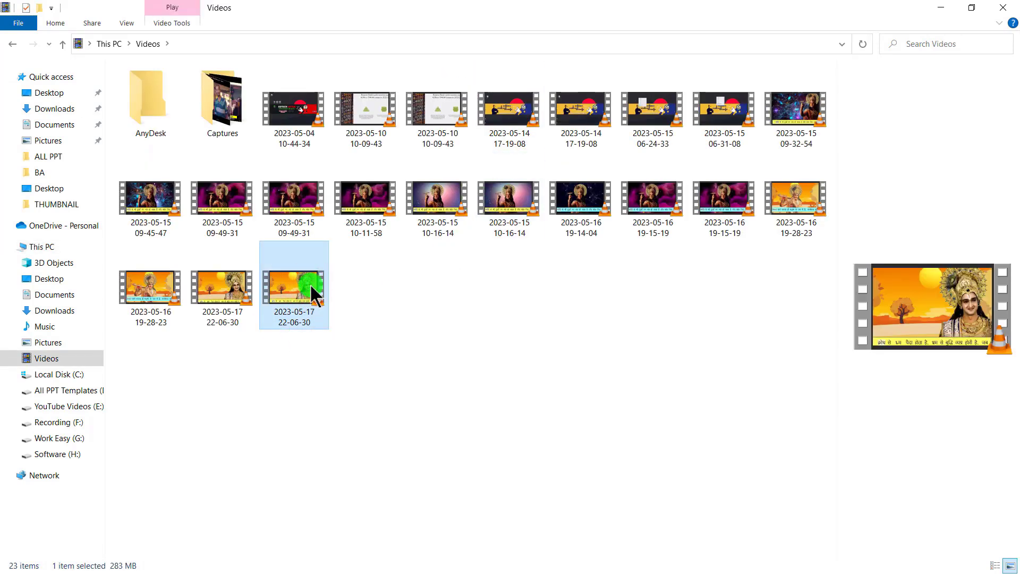
pyautogui.doubleClick(312, 286)
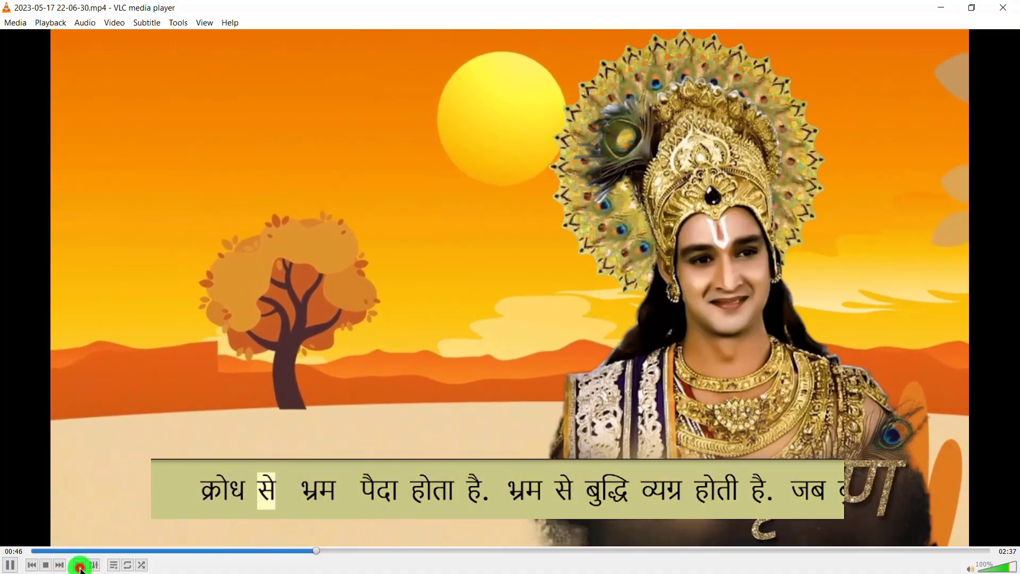
pyautogui.click(78, 564)
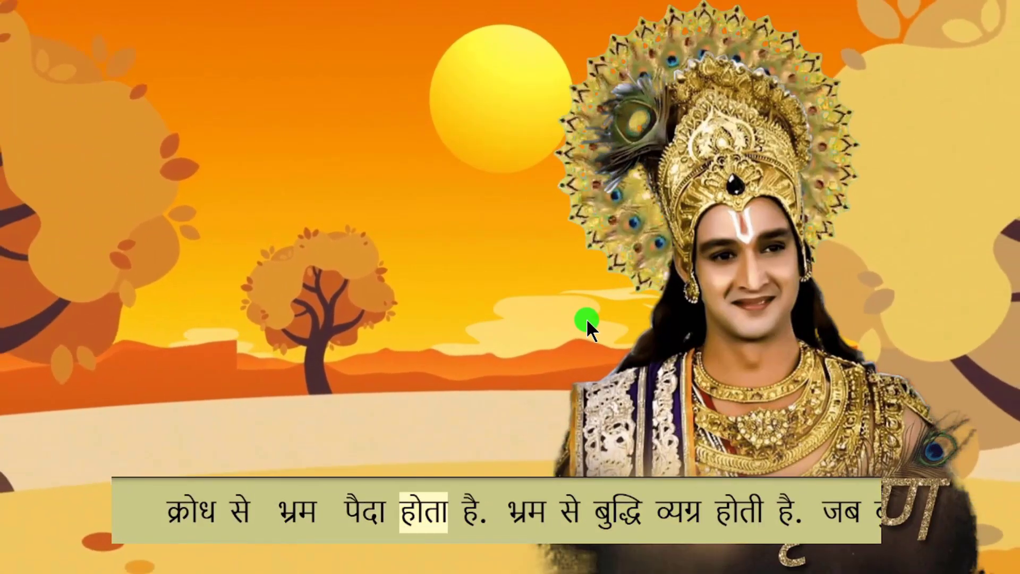
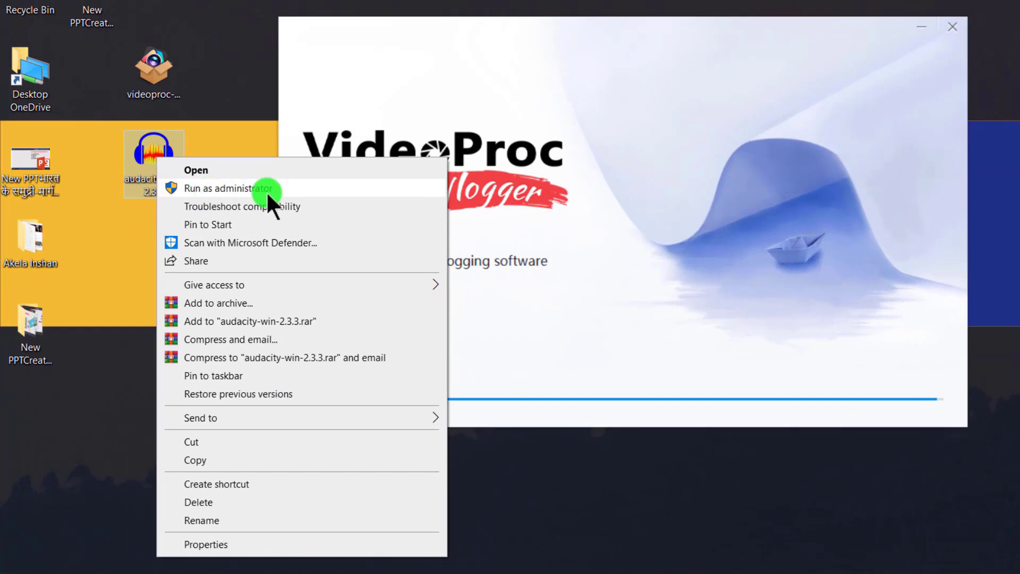
# Step: Dismiss the Audacity installer's context menu and close the finished VideoProc Vlogger installer without launching the program
pyautogui.click(226, 112)
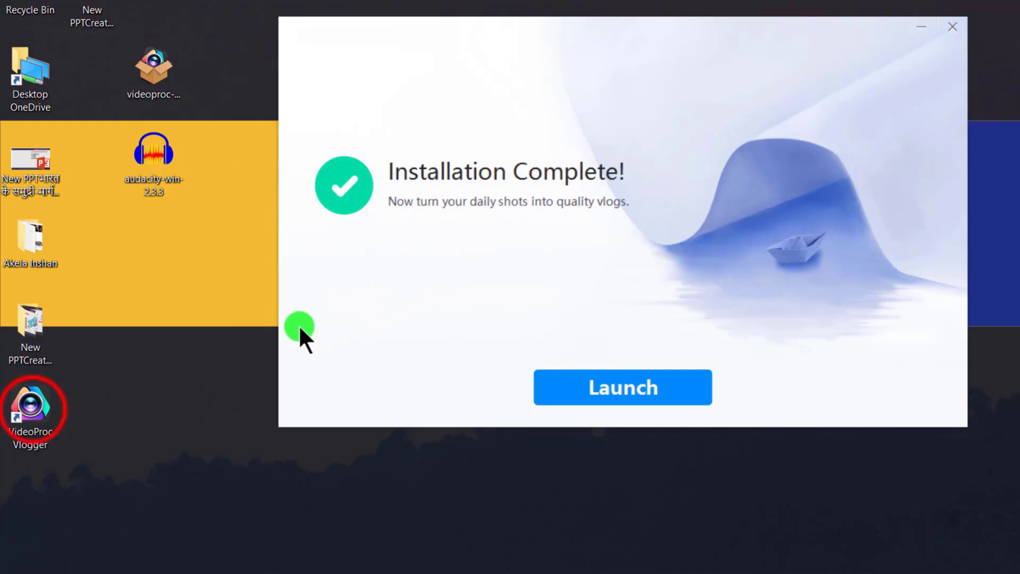
pyautogui.click(31, 407)
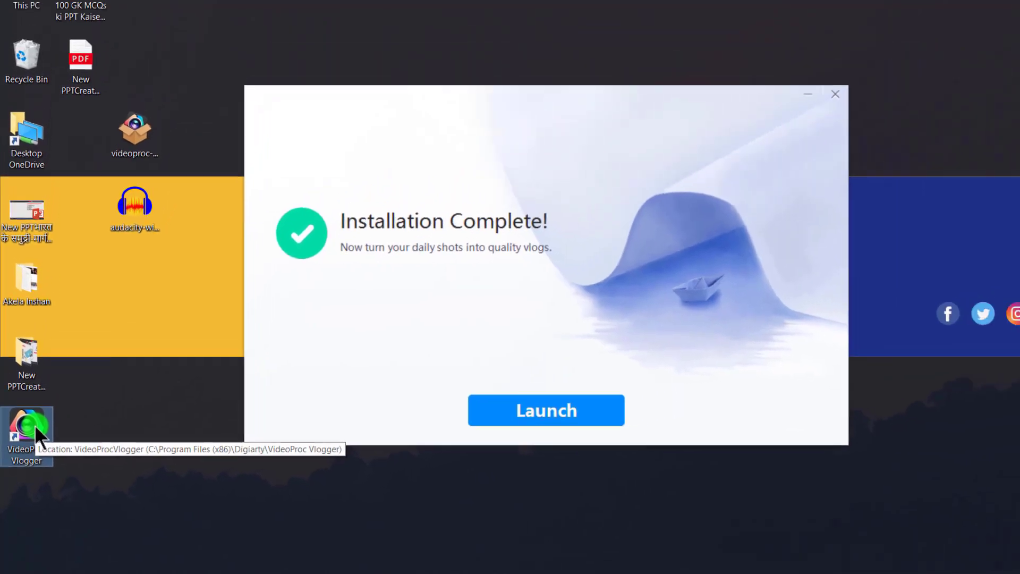
pyautogui.click(847, 92)
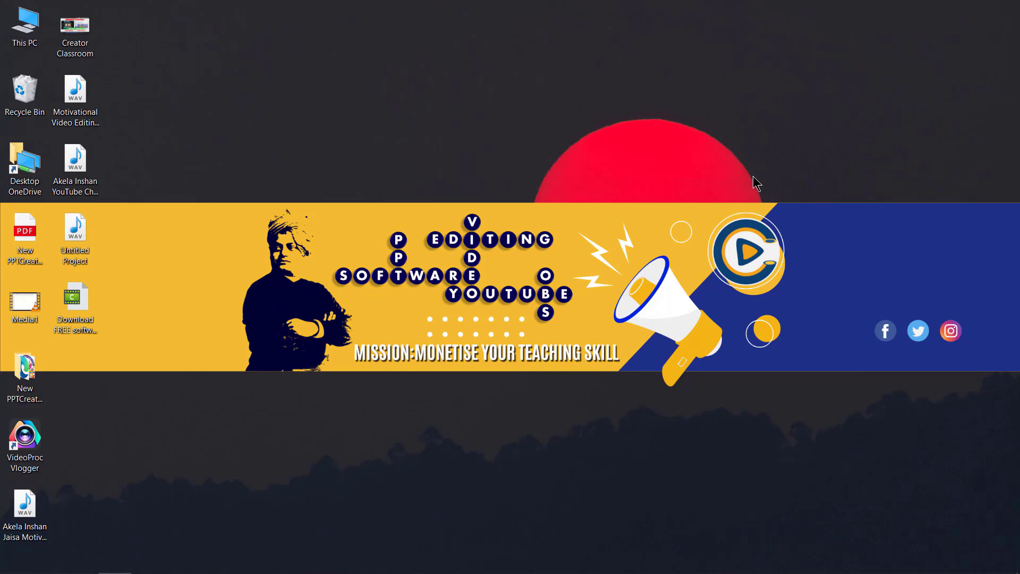
# Step: Start VideoProc Vlogger from its desktop shortcut and create a project named Demo Motivational video at 1920 x 1080, 30 FPS
pyautogui.moveTo(25, 436); pyautogui.dragTo(130, 160)
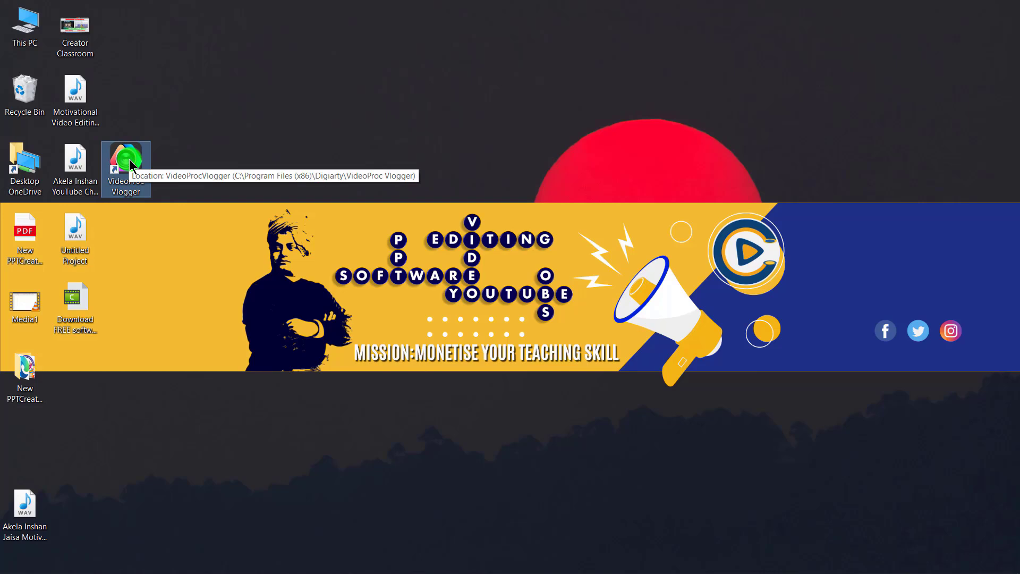
pyautogui.doubleClick(130, 164)
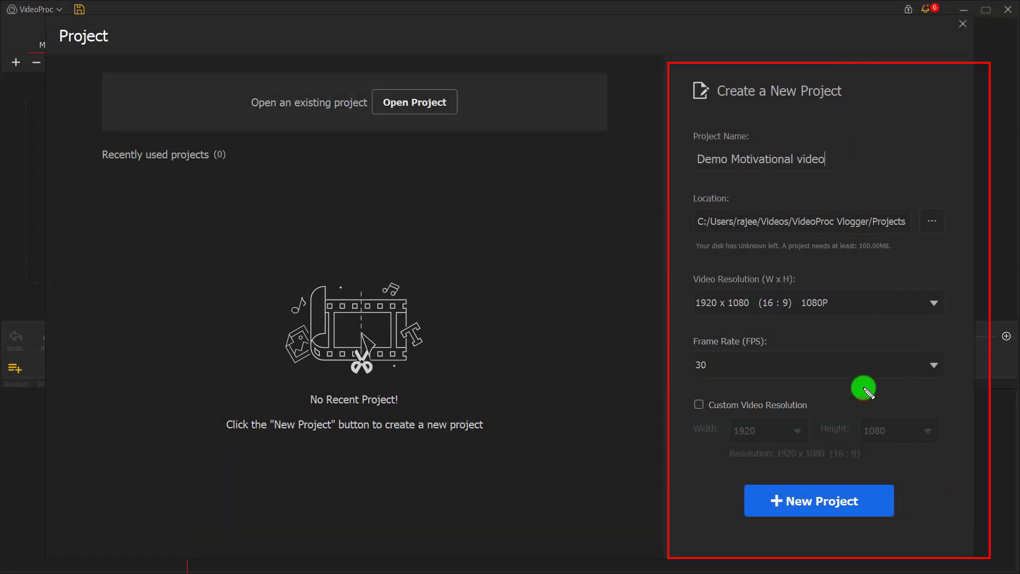
pyautogui.moveTo(695, 123)
pyautogui.mouseDown()
pyautogui.moveTo(790, 186)
pyautogui.moveTo(847, 176)
pyautogui.mouseUp()
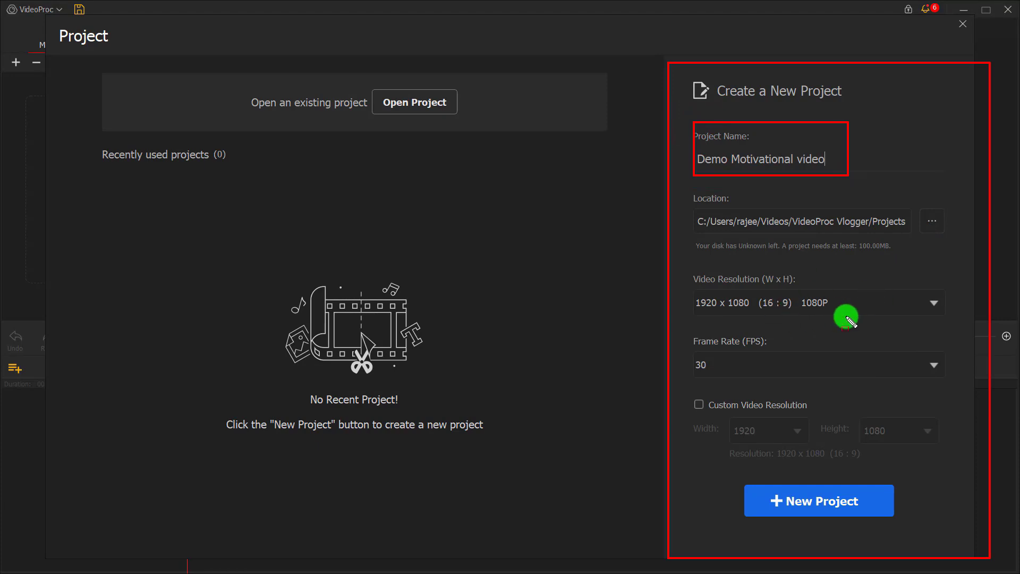
pyautogui.press('Escape')
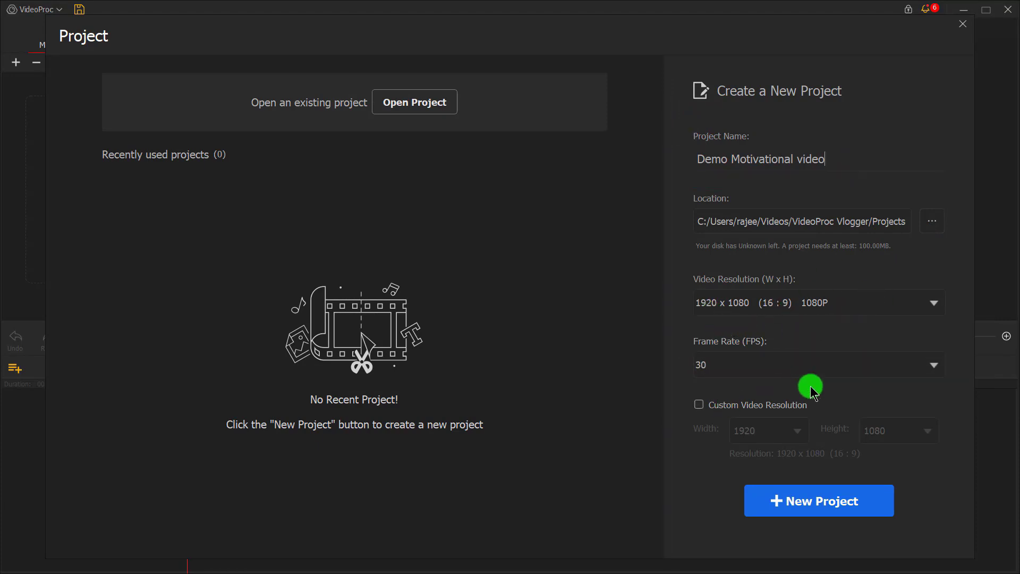
pyautogui.click(848, 511)
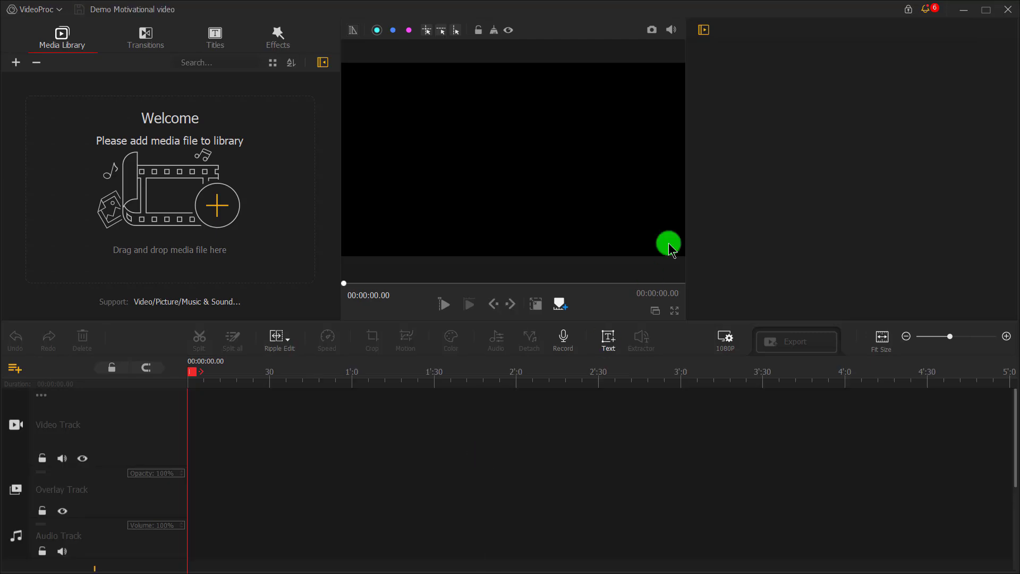
# Step: Hide the empty inspector beside the preview and browse to the recordings in the Videos folder for importing media
pyautogui.click(704, 31)
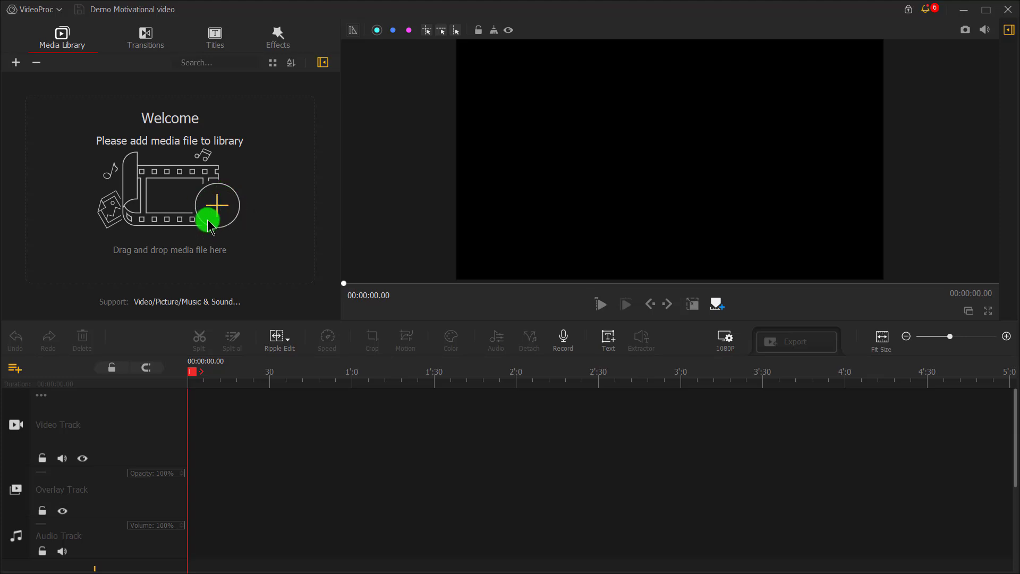
pyautogui.click(215, 206)
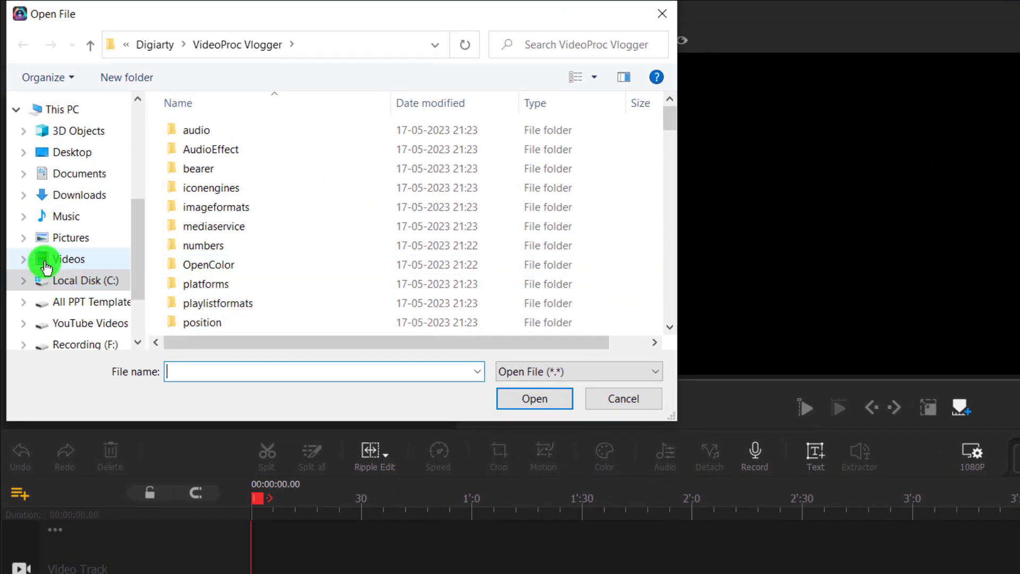
pyautogui.click(57, 266)
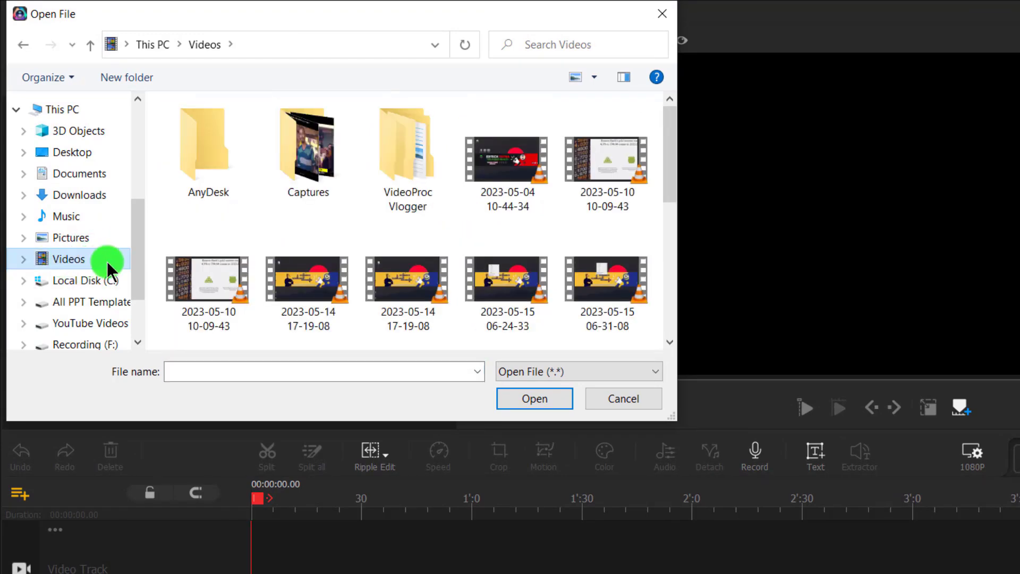
pyautogui.scroll(-5, 453, 265)
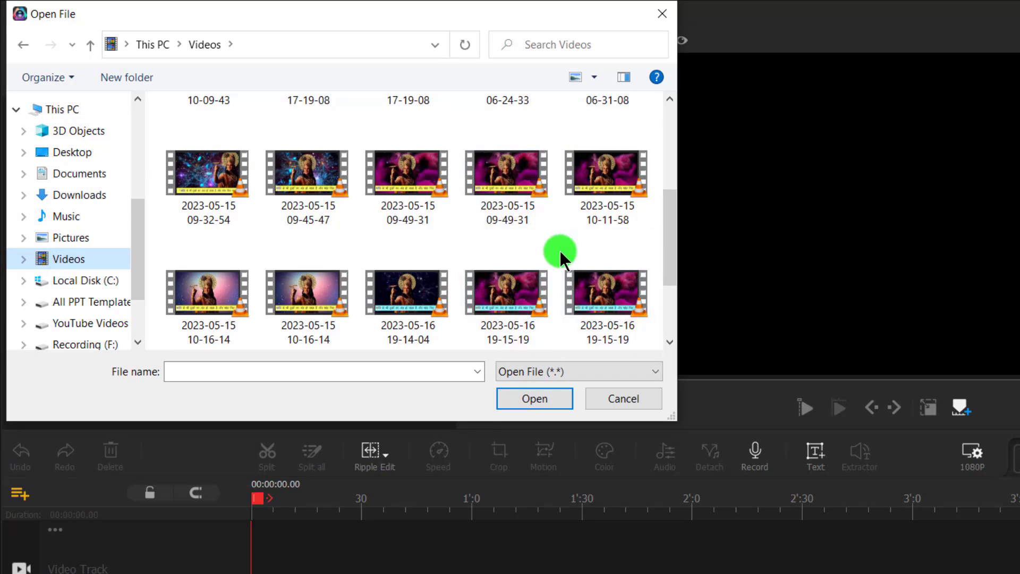
pyautogui.scroll(-2, 556, 249)
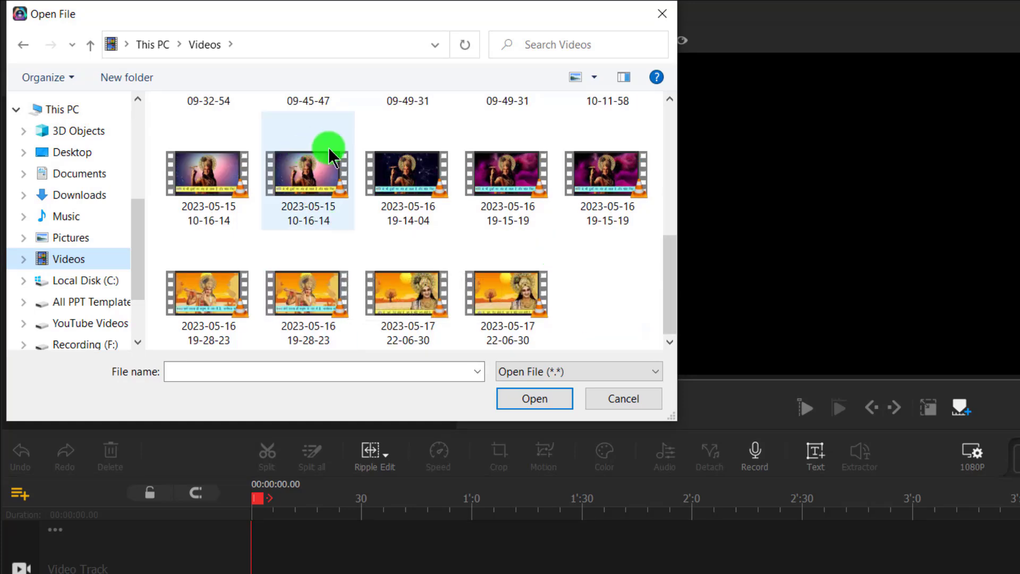
pyautogui.click(314, 175)
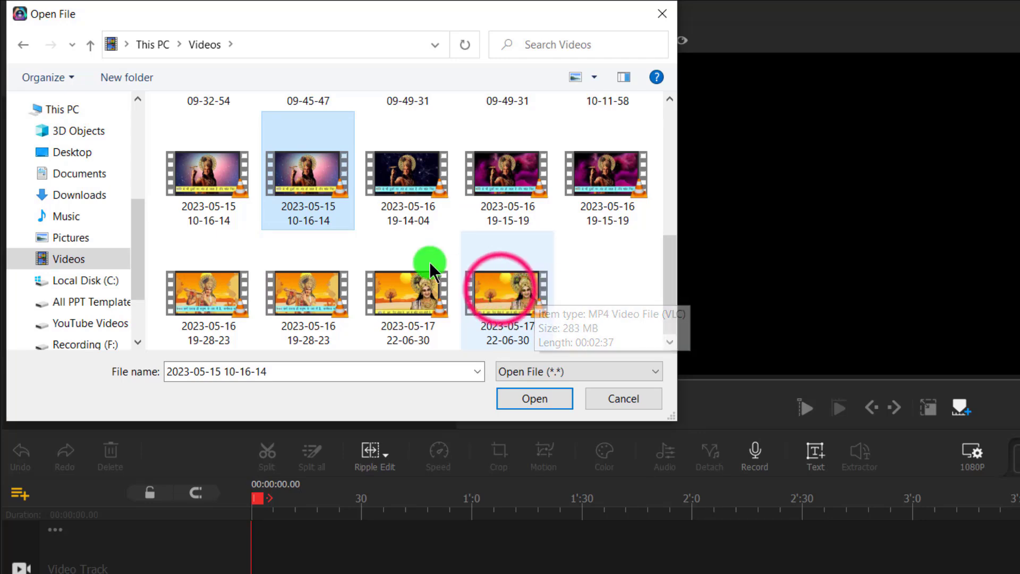
pyautogui.click(499, 289)
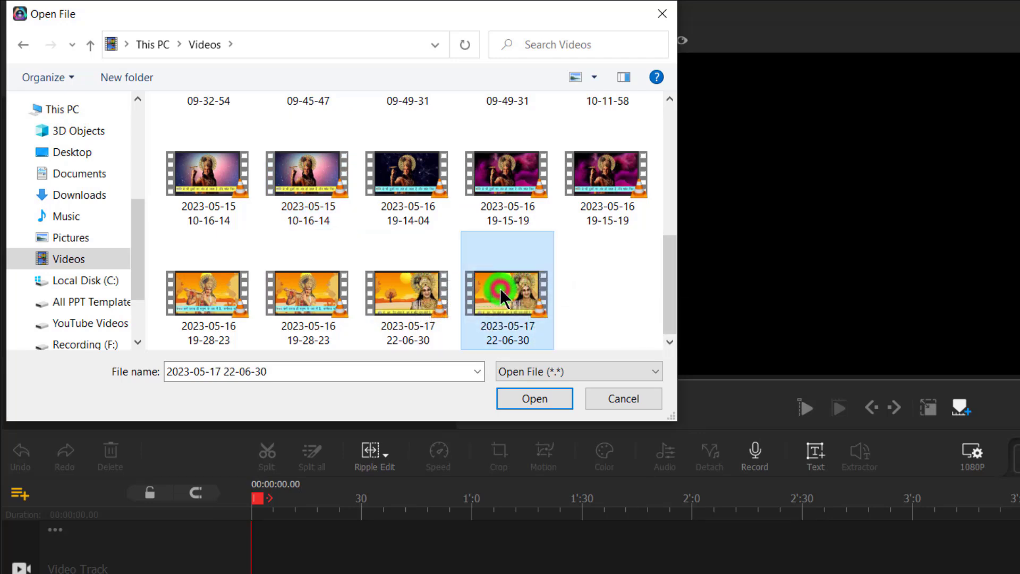
pyautogui.click(309, 184)
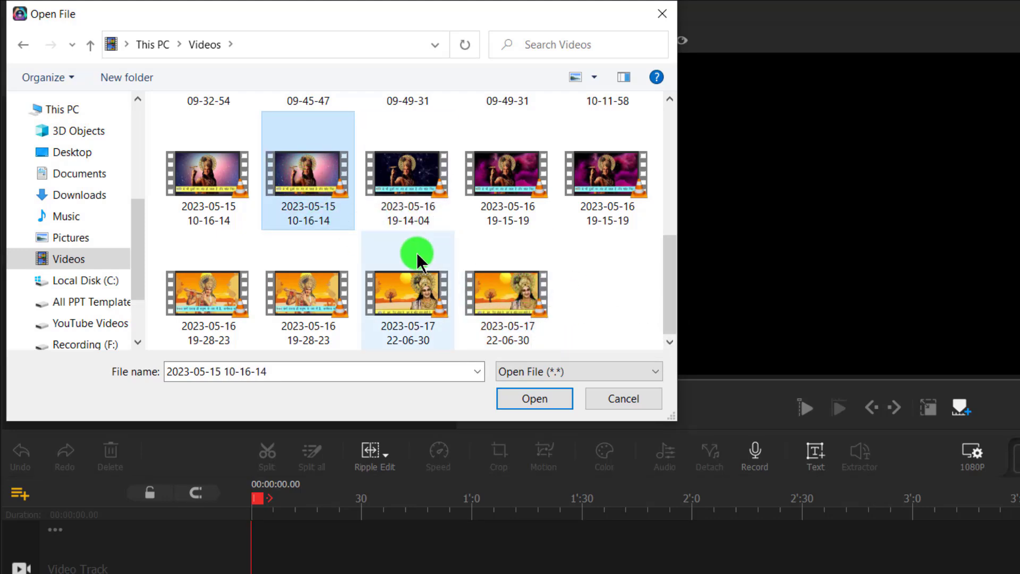
pyautogui.click(322, 177)
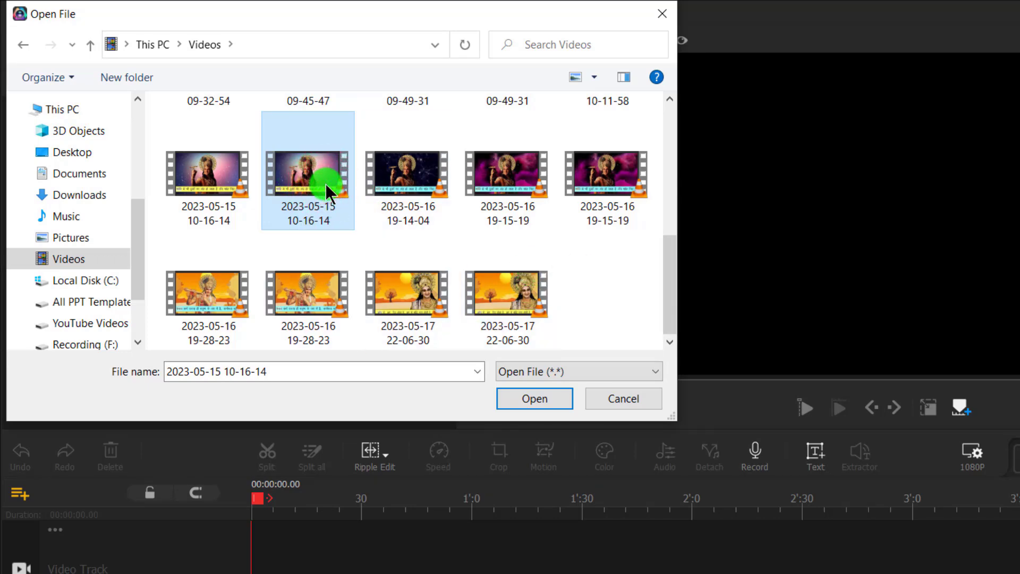
pyautogui.click(523, 291)
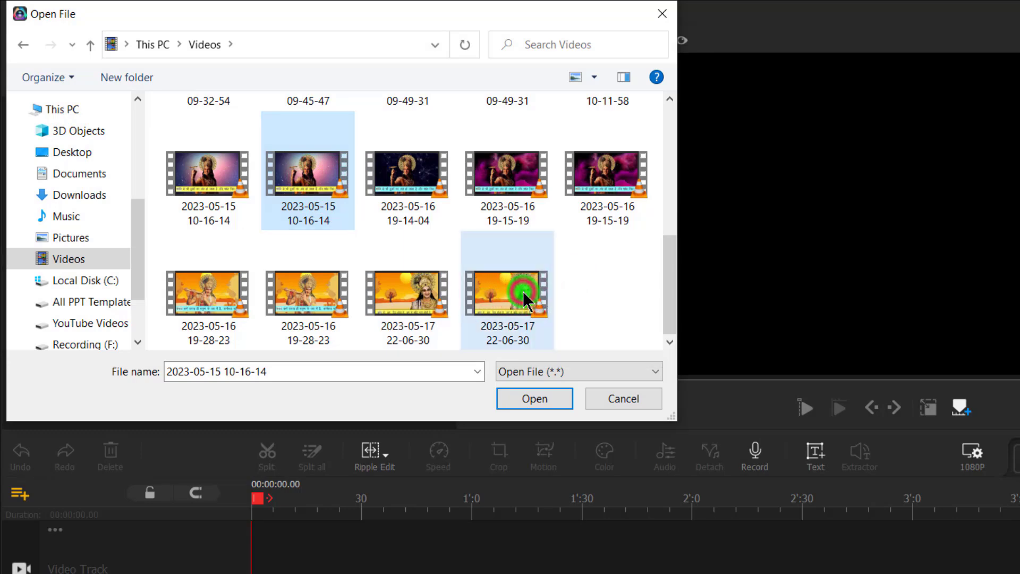
pyautogui.keyDown('ctrl'); pyautogui.click(523, 292); pyautogui.keyUp('ctrl')
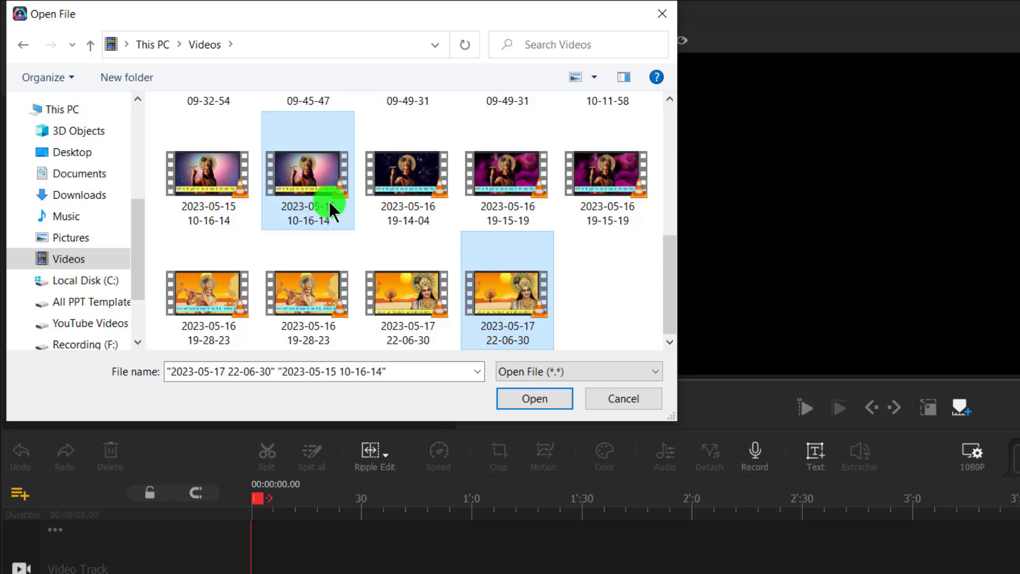
pyautogui.click(512, 292)
pyautogui.keyDown('ctrl'); pyautogui.click(516, 295); pyautogui.keyUp('ctrl')
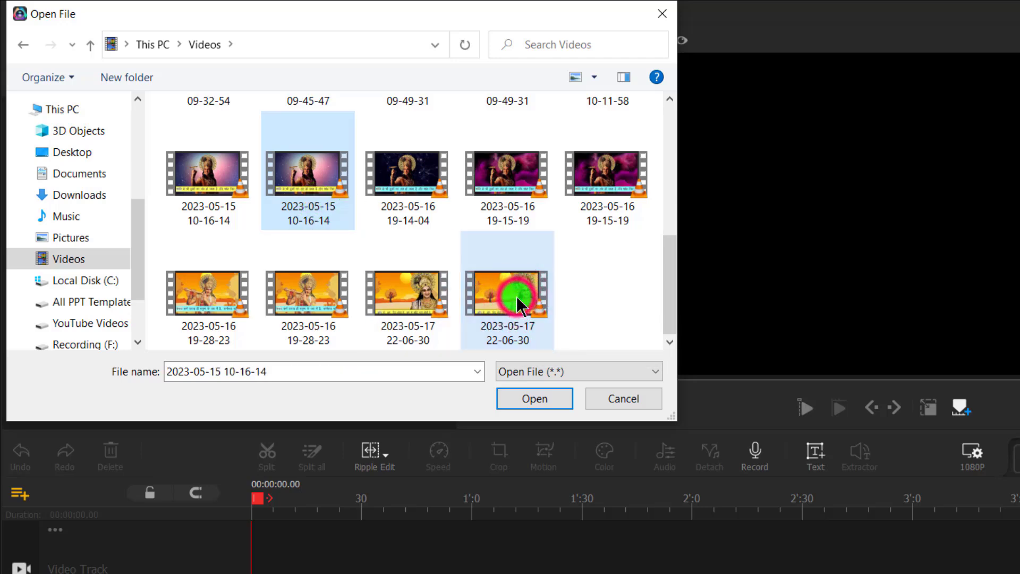
pyautogui.keyDown('ctrl'); pyautogui.click(516, 295); pyautogui.keyUp('ctrl')
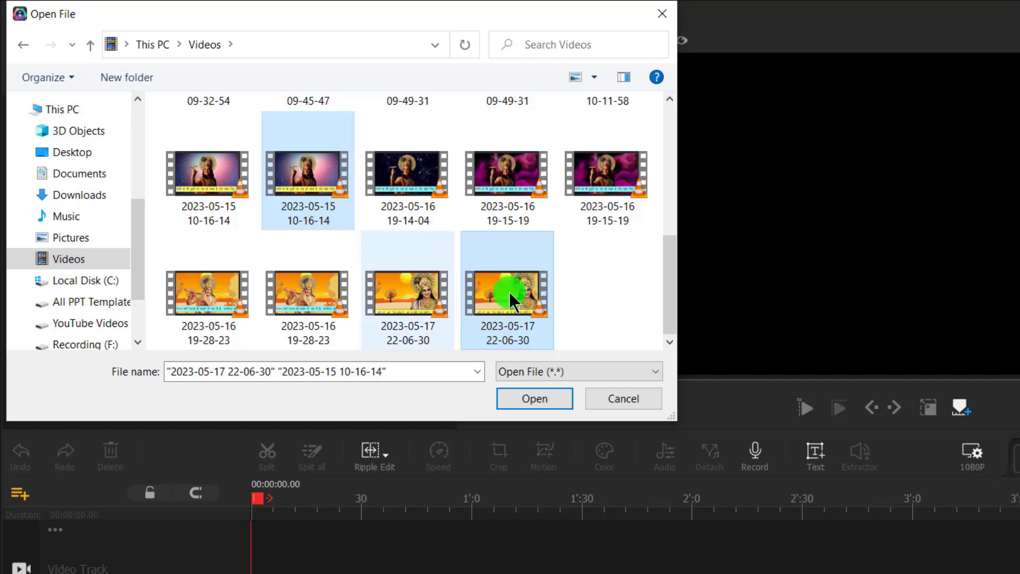
pyautogui.click(531, 398)
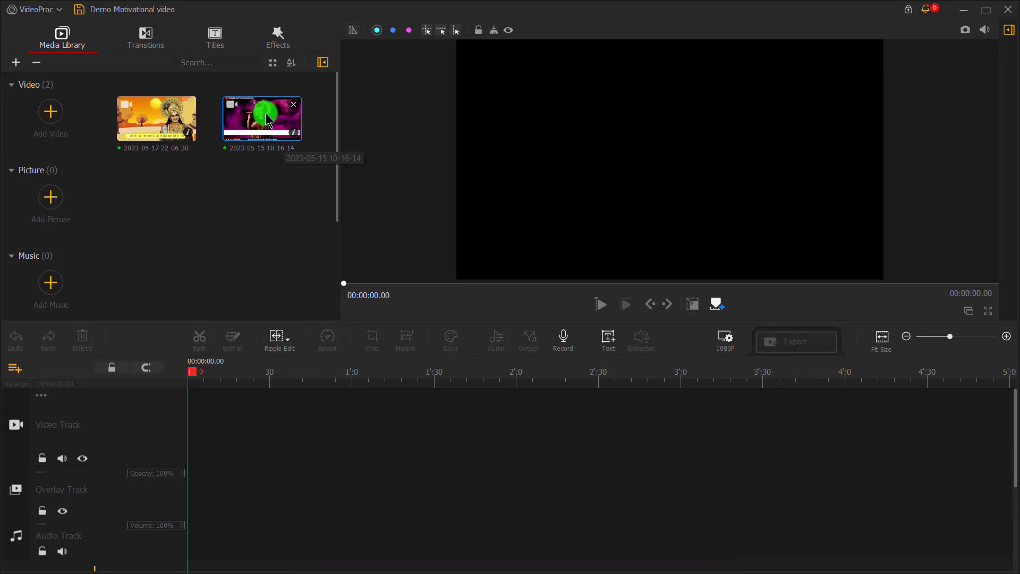
pyautogui.moveTo(262, 122); pyautogui.dragTo(238, 439)
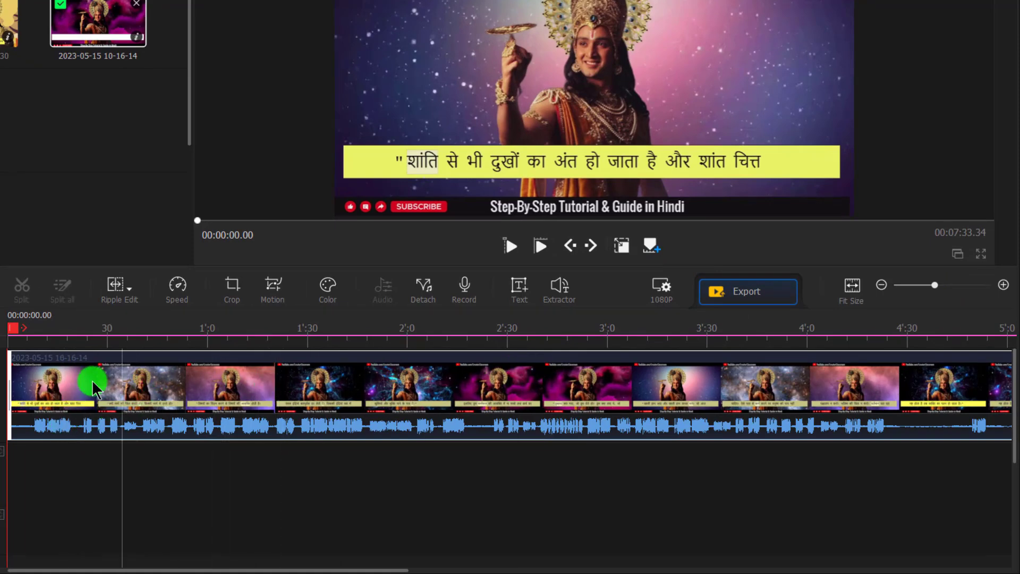
pyautogui.click(999, 287)
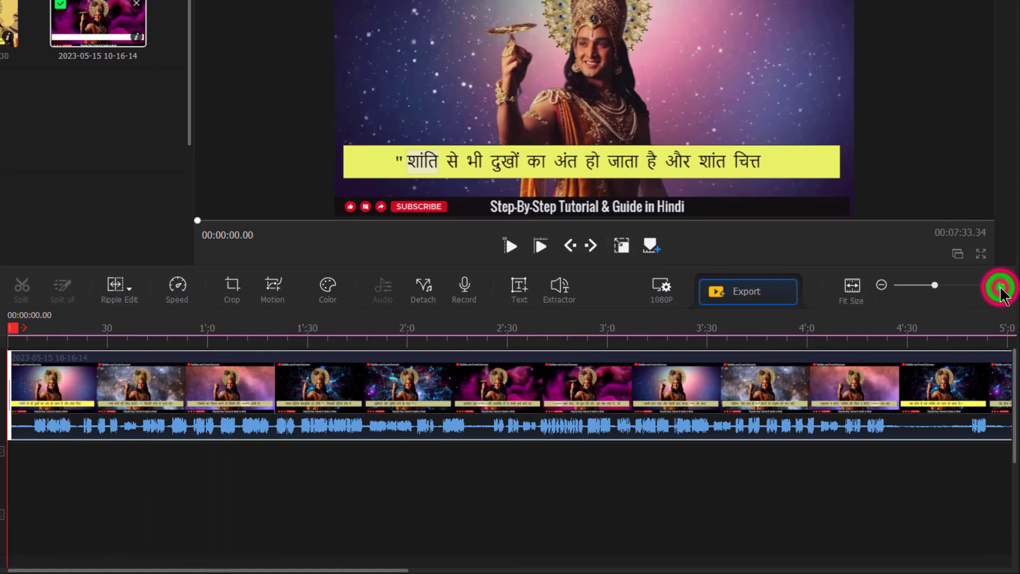
pyautogui.click(1000, 288)
pyautogui.click(1000, 289)
pyautogui.click(1000, 288)
pyautogui.click(1001, 287)
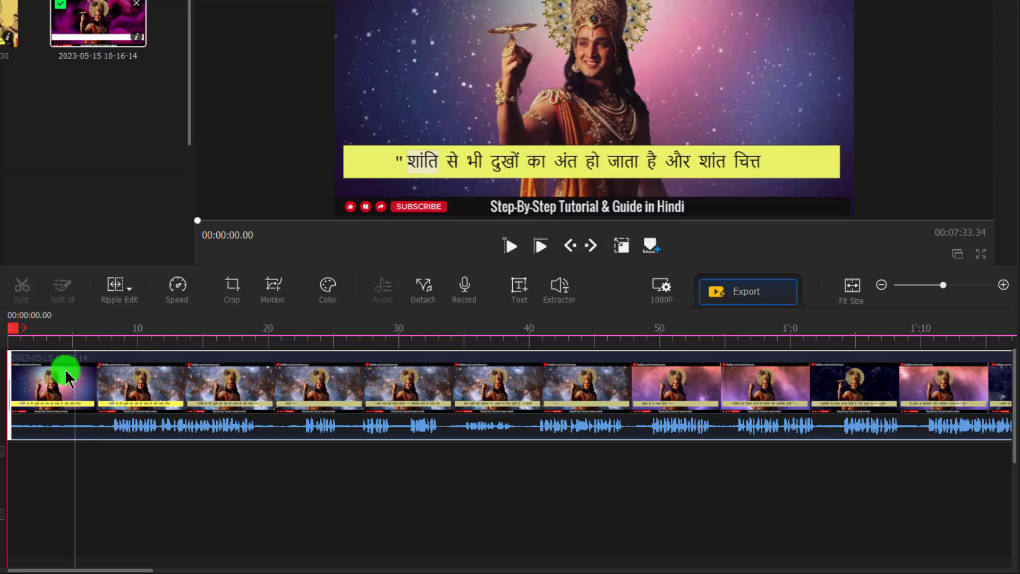
# Step: Split the clip at 00:00:07.76, just before the speech begins, and delete the opening segment
pyautogui.moveTo(16, 333); pyautogui.dragTo(117, 348)
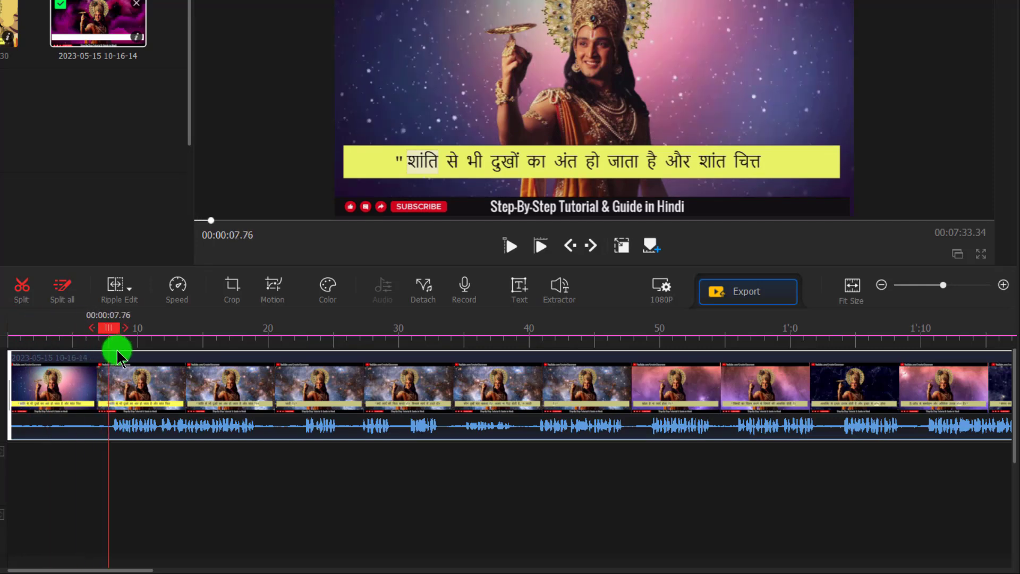
pyautogui.click(23, 295)
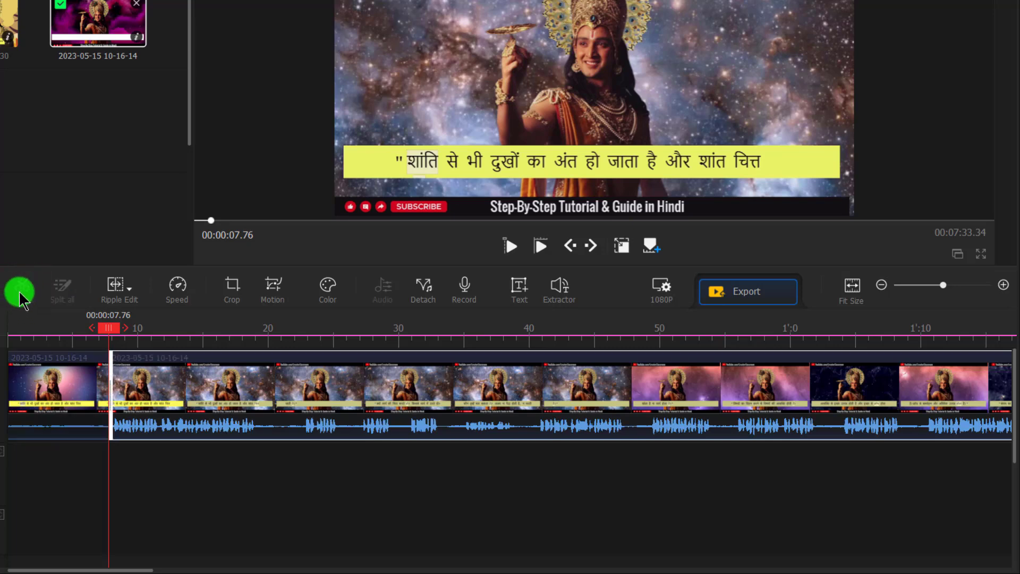
pyautogui.click(72, 387)
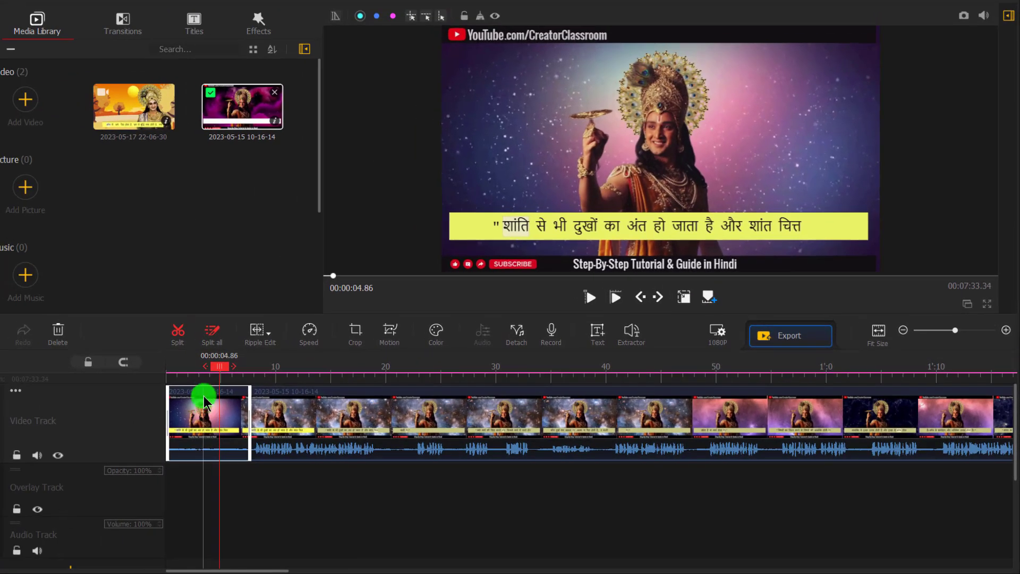
pyautogui.click(58, 332)
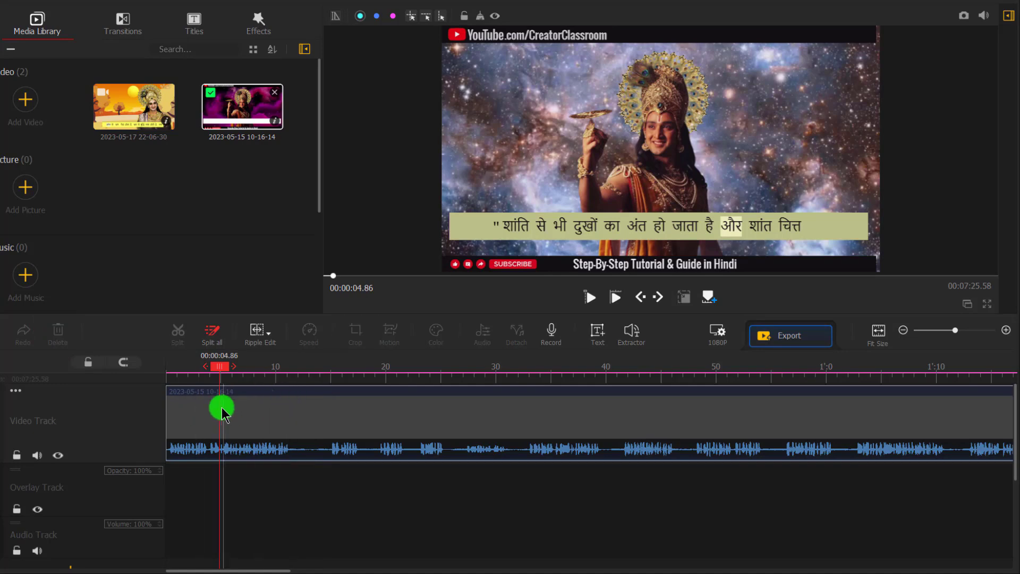
# Step: Split the clip at 00:04:16.03, just after the speech ends, and delete everything behind the cut
pyautogui.click(252, 567)
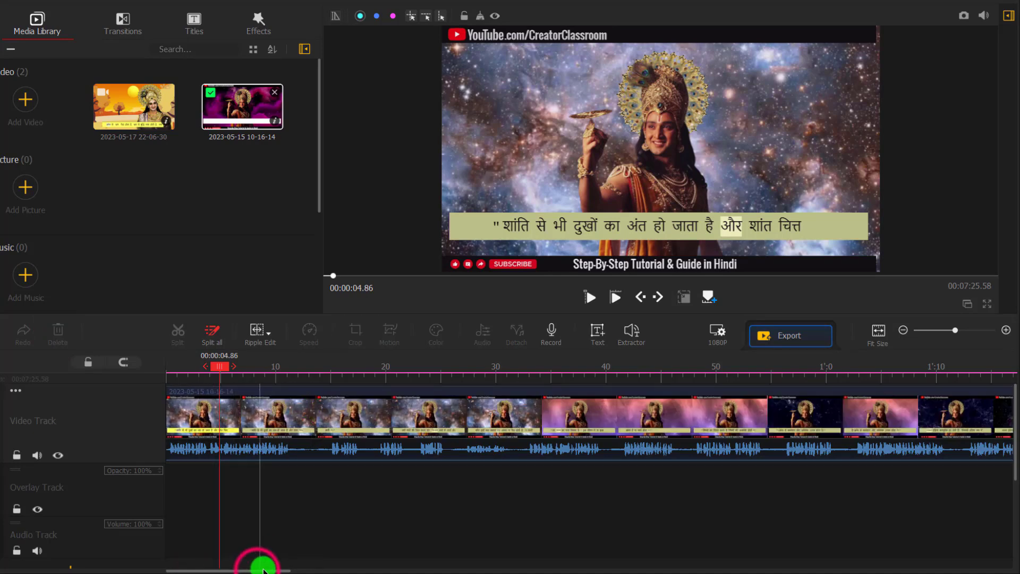
pyautogui.moveTo(258, 570); pyautogui.dragTo(615, 565)
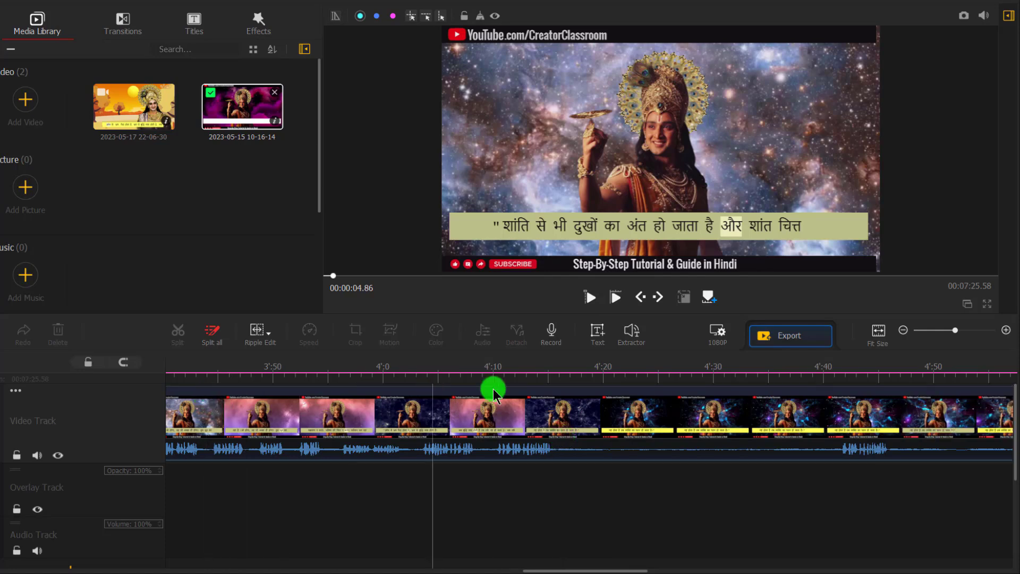
pyautogui.click(551, 367)
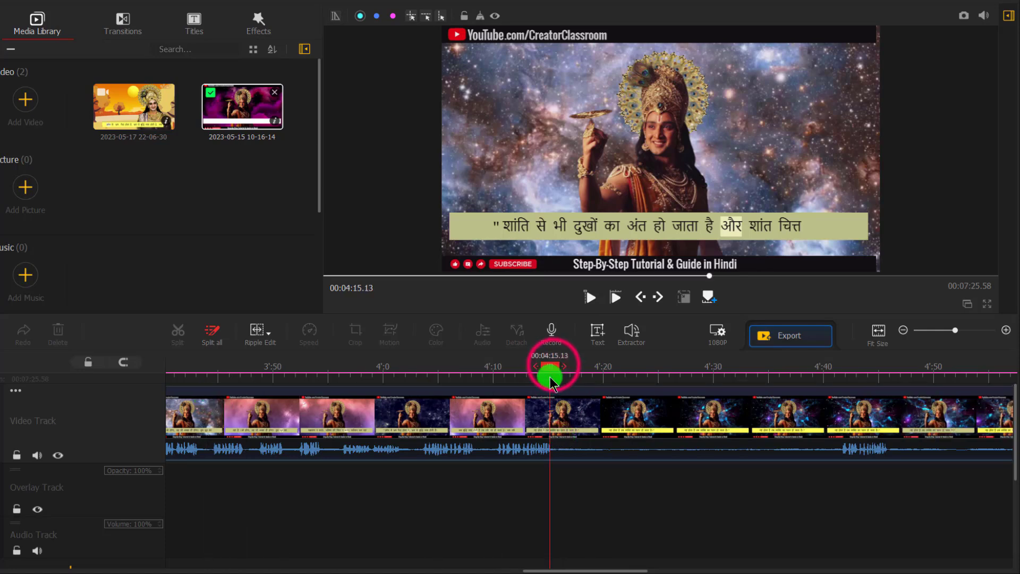
pyautogui.moveTo(554, 367); pyautogui.dragTo(563, 370)
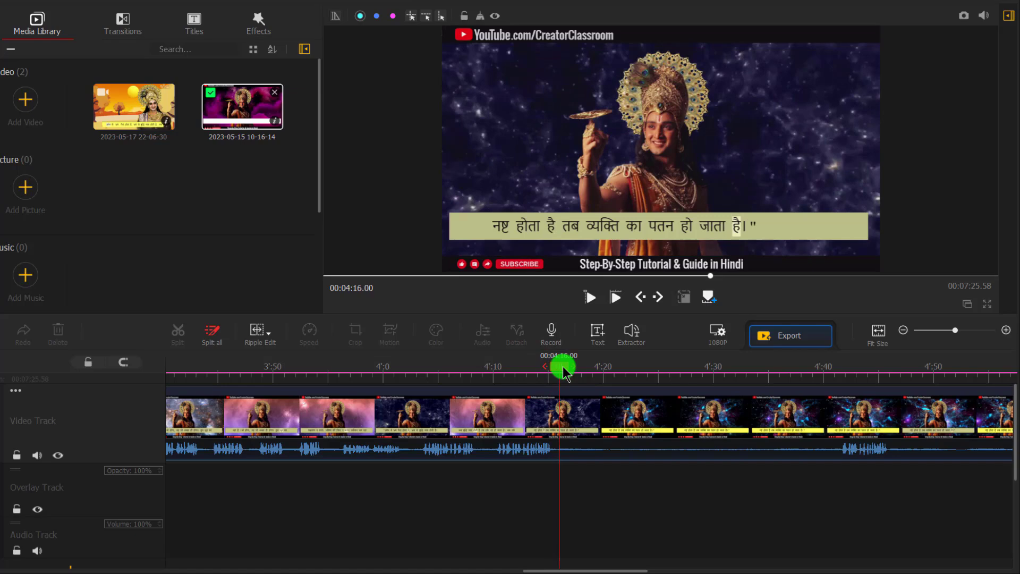
pyautogui.click(556, 422)
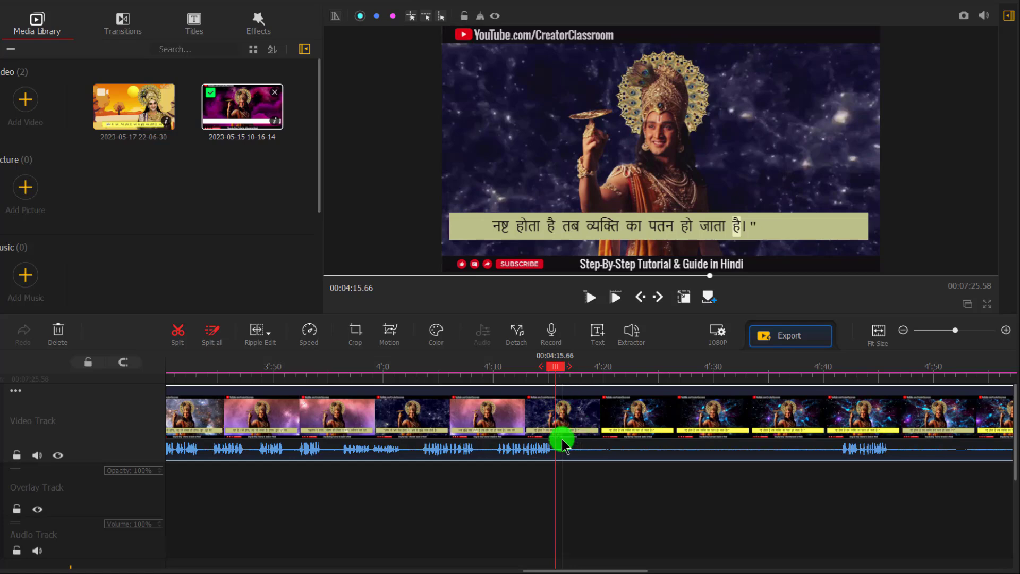
pyautogui.moveTo(557, 368)
pyautogui.mouseDown()
pyautogui.moveTo(580, 365)
pyautogui.moveTo(560, 366)
pyautogui.moveTo(570, 360)
pyautogui.mouseUp()
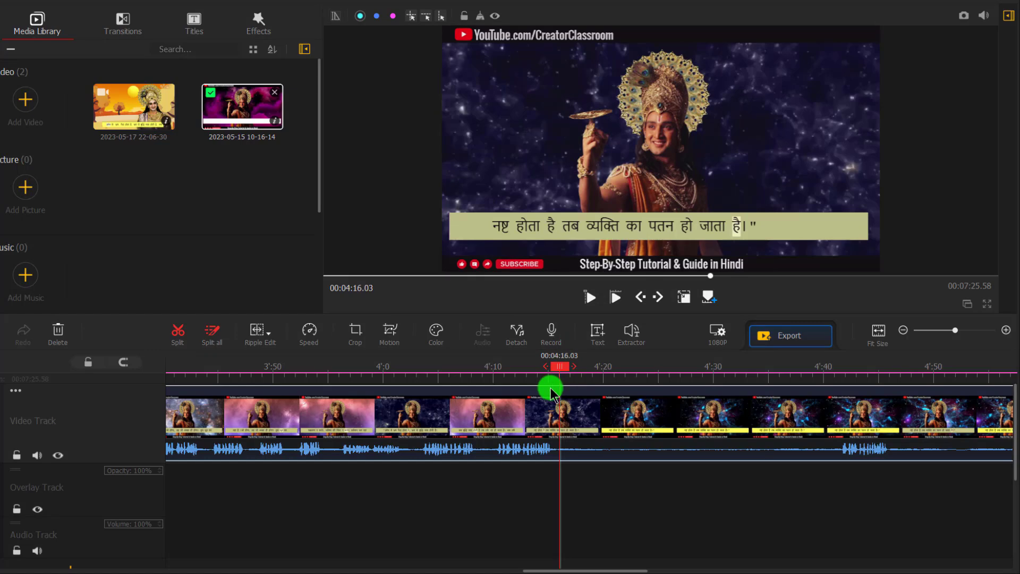
pyautogui.click(180, 336)
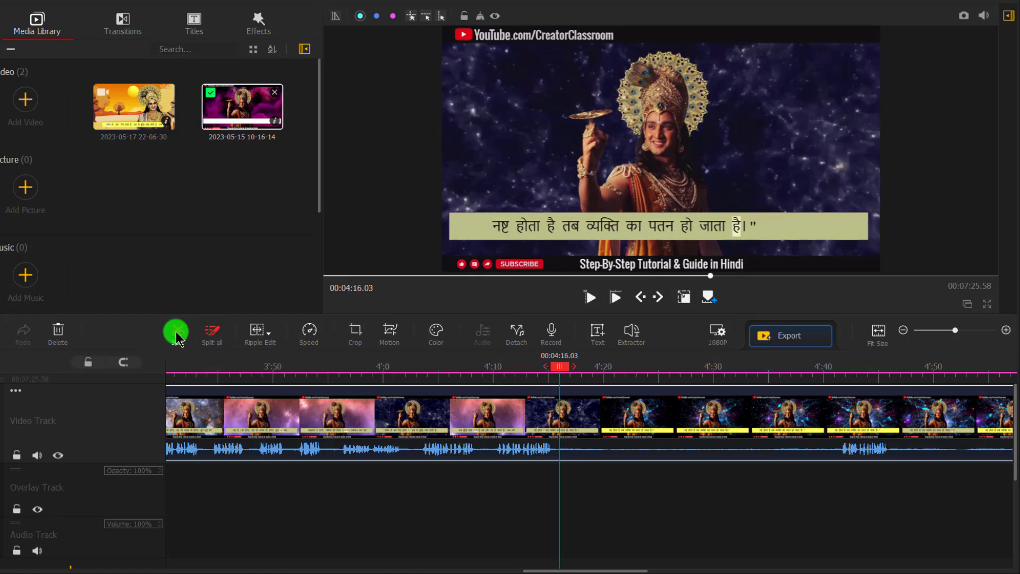
pyautogui.click(402, 396)
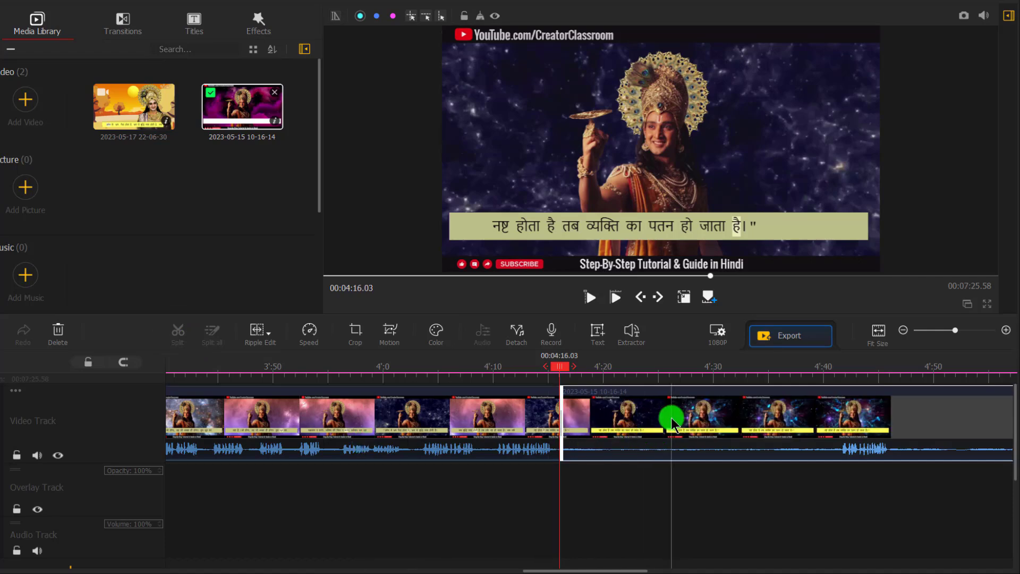
pyautogui.press('Delete')
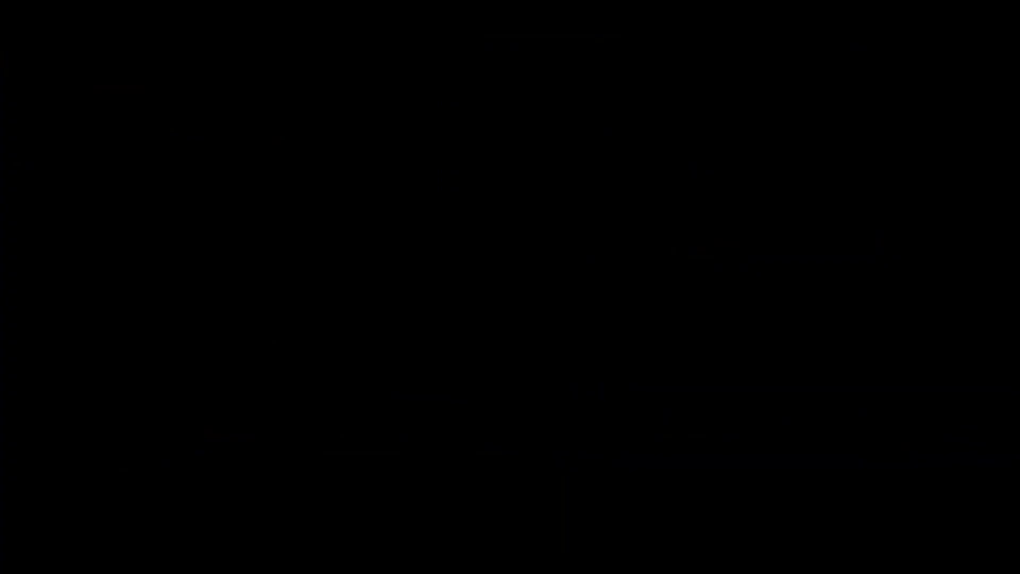
# Step: Check the trimmed clip's end and start on the timeline, and open the export settings
pyautogui.click(412, 517)
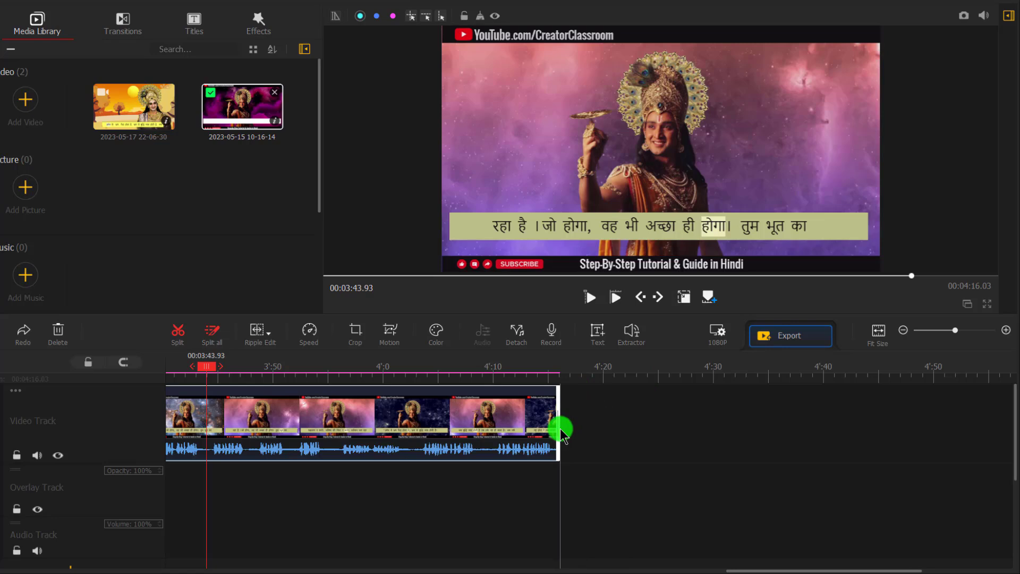
pyautogui.moveTo(765, 570); pyautogui.dragTo(801, 570)
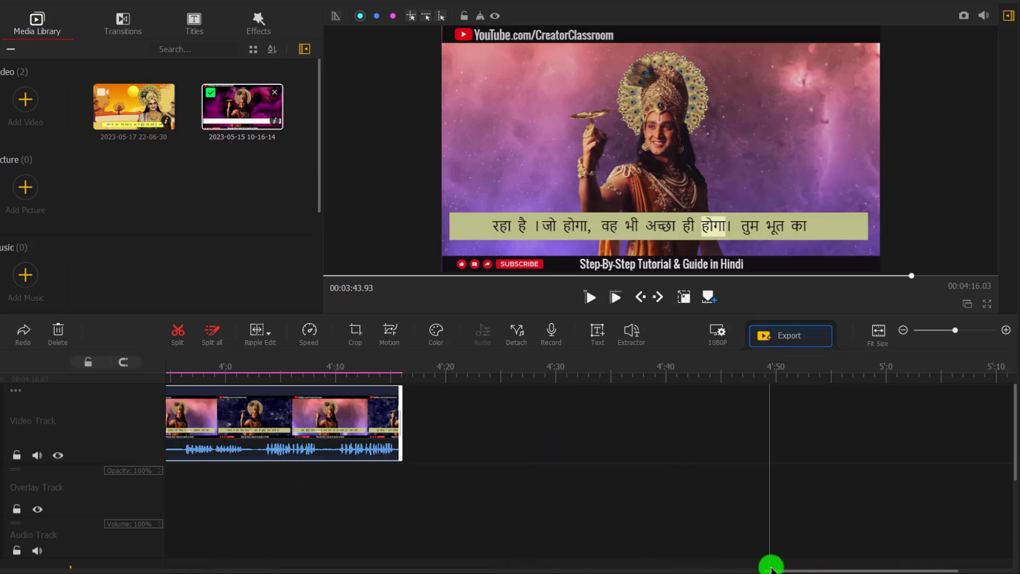
pyautogui.moveTo(800, 569); pyautogui.dragTo(185, 568)
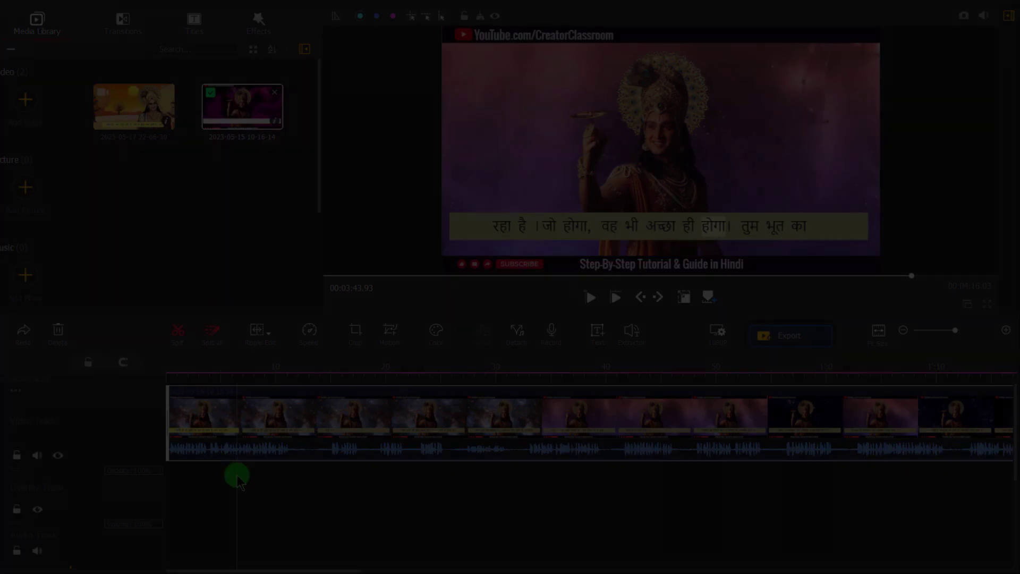
pyautogui.click(237, 476)
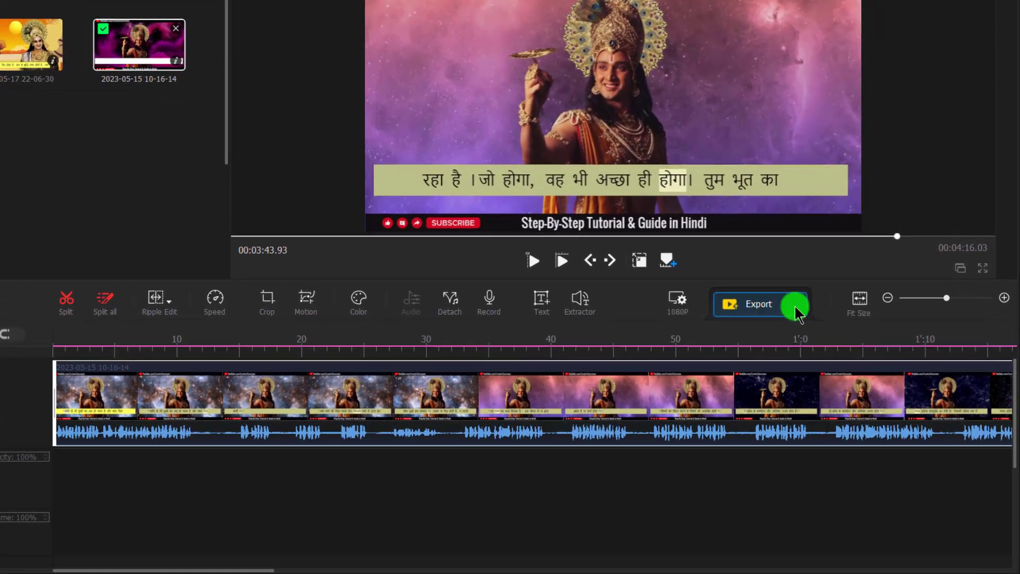
pyautogui.click(768, 325)
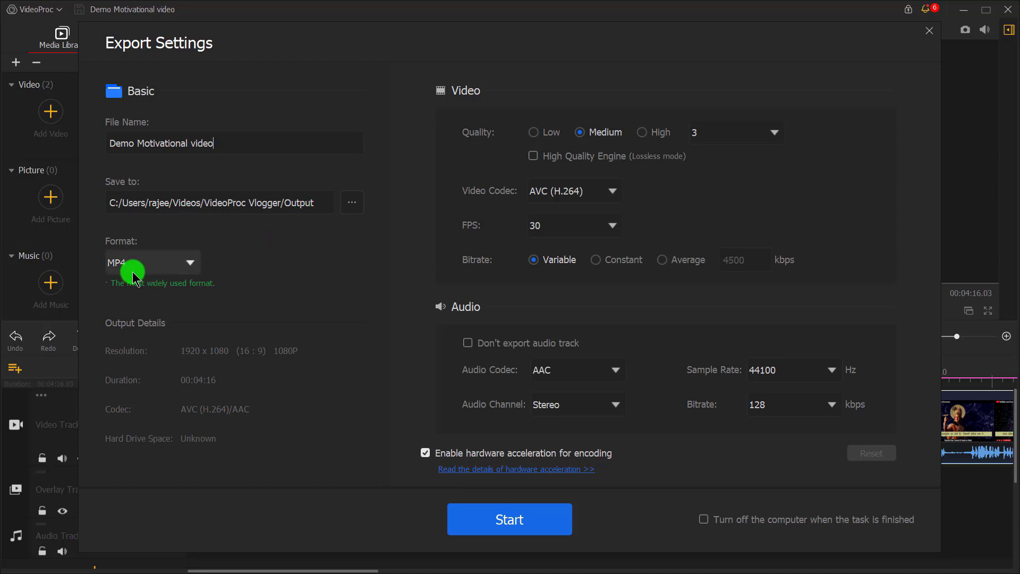
# Step: Set the export format of Demo Motivational video to MP3 and start the export
pyautogui.click(167, 266)
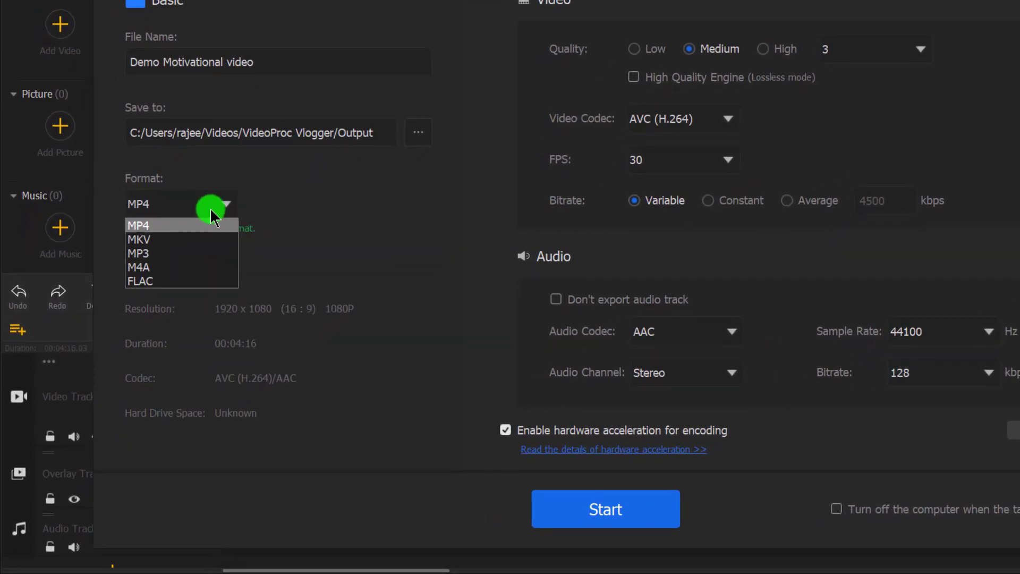
pyautogui.click(160, 254)
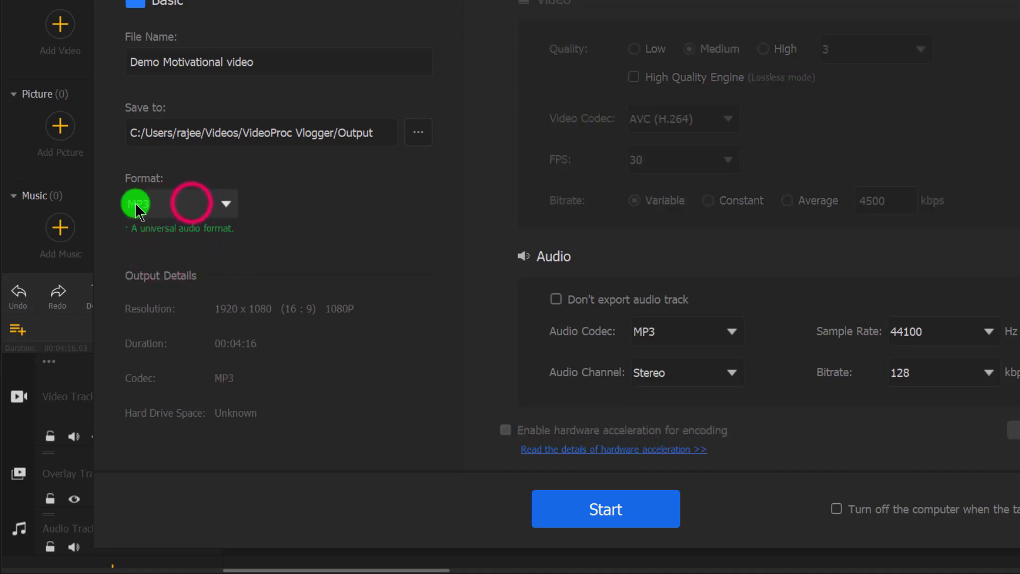
pyautogui.click(189, 202)
pyautogui.click(174, 248)
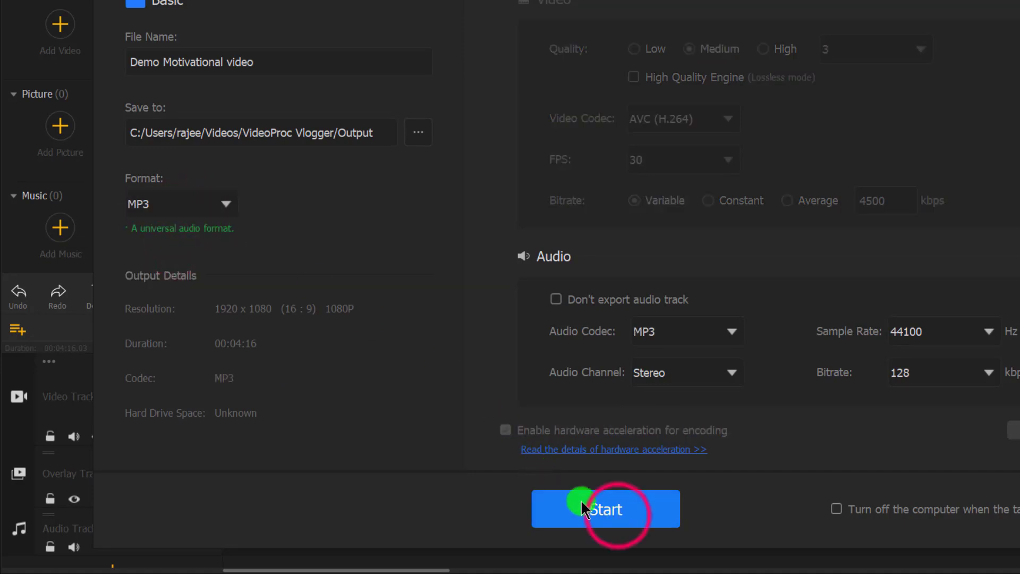
pyautogui.click(618, 516)
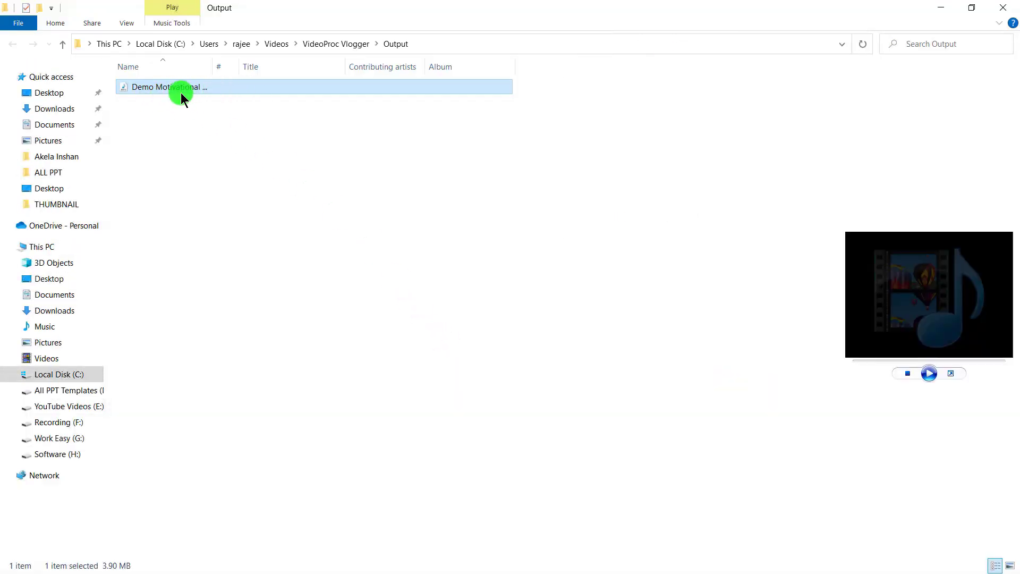
# Step: Copy the exported Demo Motivational video MP3 from the Output folder to the Desktop, close the folder window and dismiss the login dialog
pyautogui.click(234, 88)
pyautogui.rightClick(235, 87)
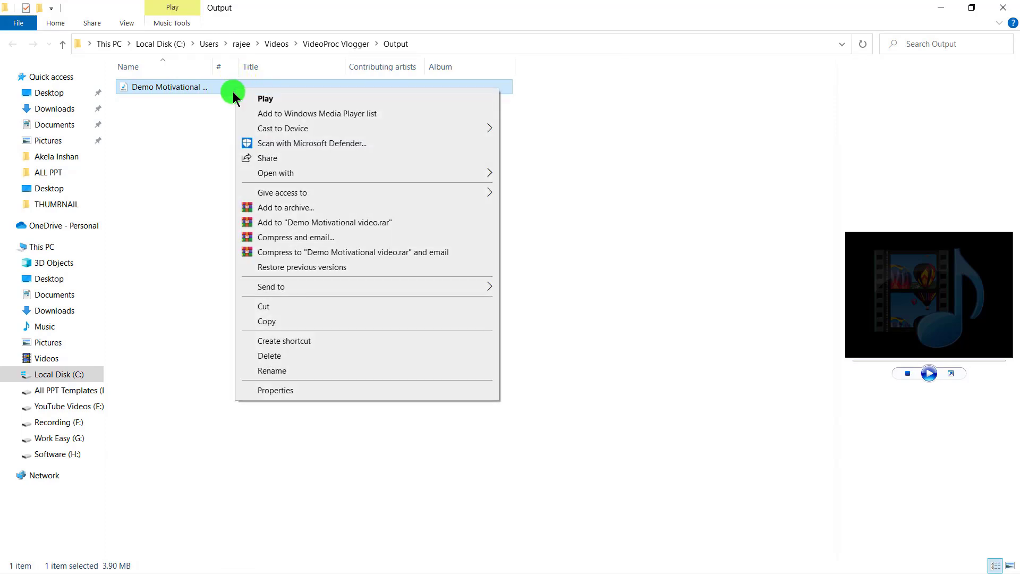
pyautogui.click(267, 322)
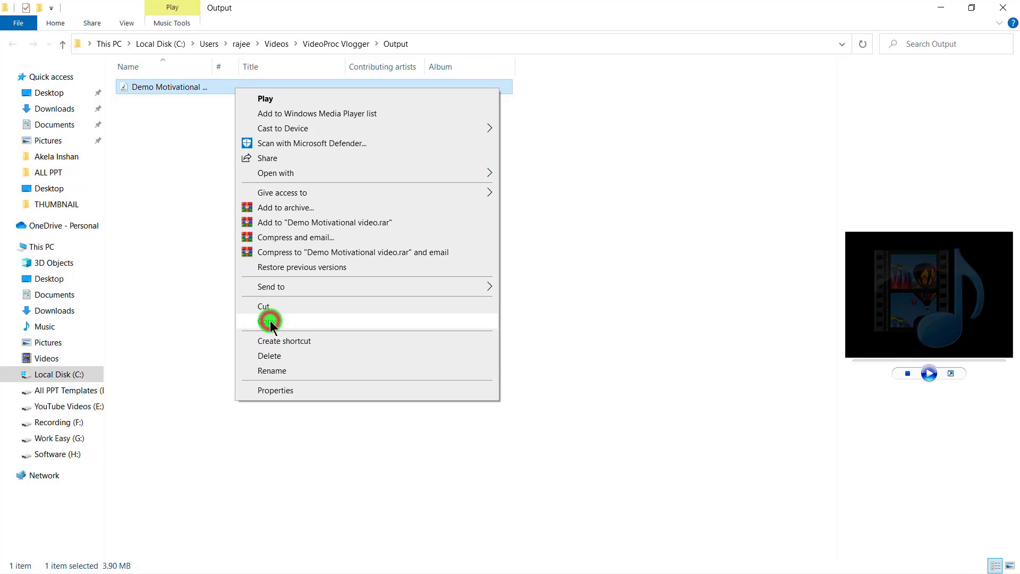
pyautogui.click(63, 286)
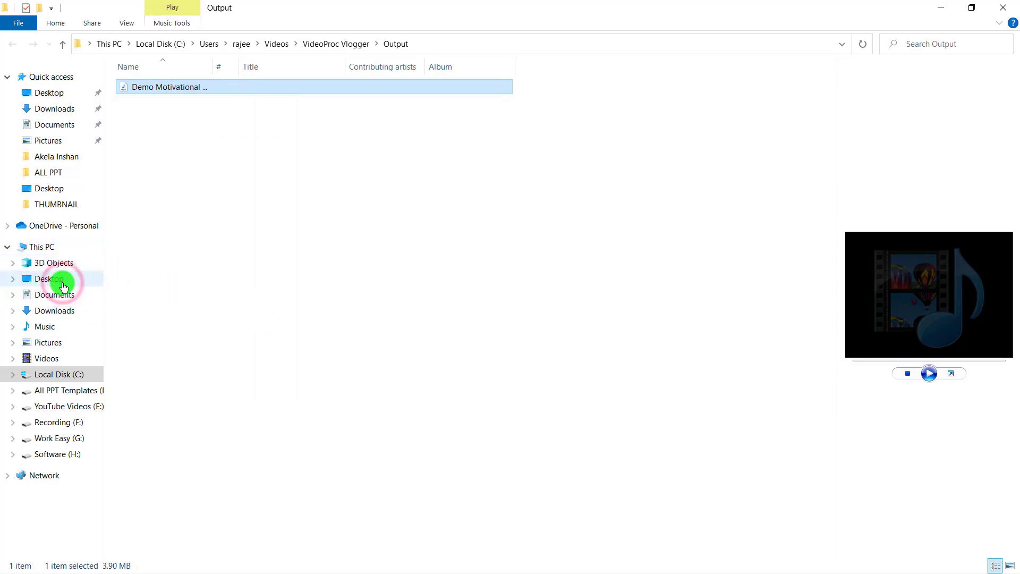
pyautogui.rightClick(250, 237)
pyautogui.click(287, 314)
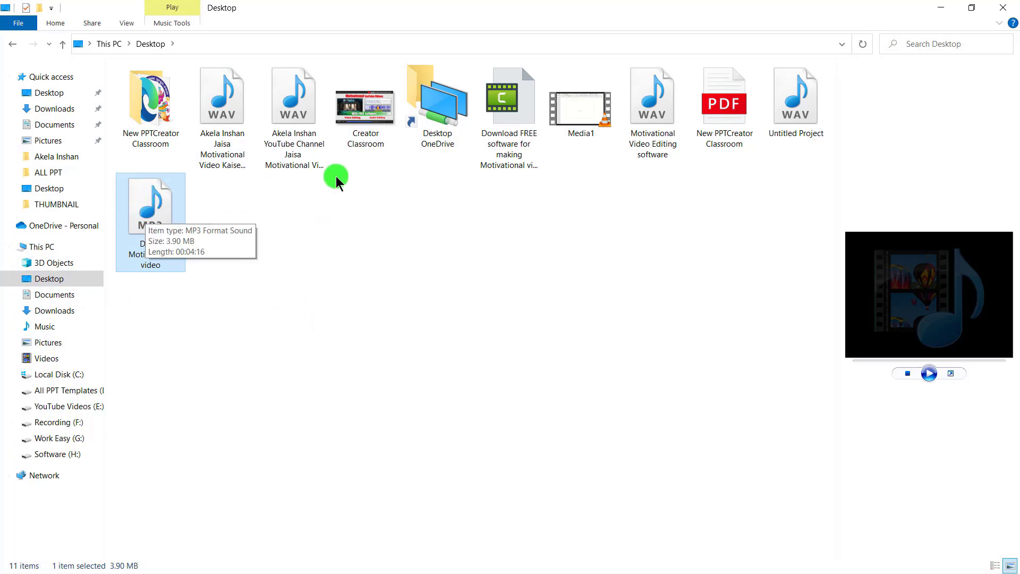
pyautogui.click(1010, 10)
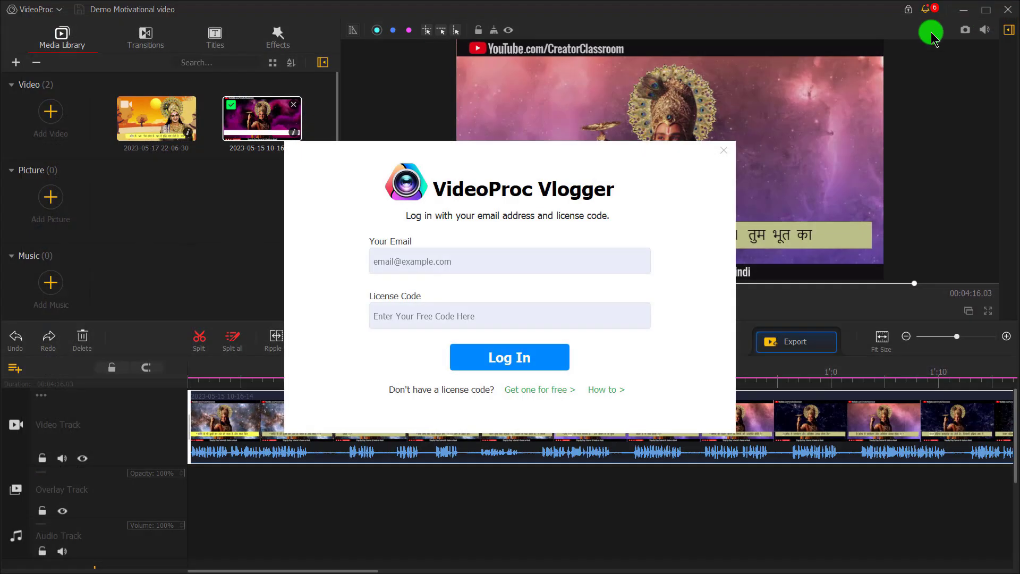
pyautogui.click(723, 152)
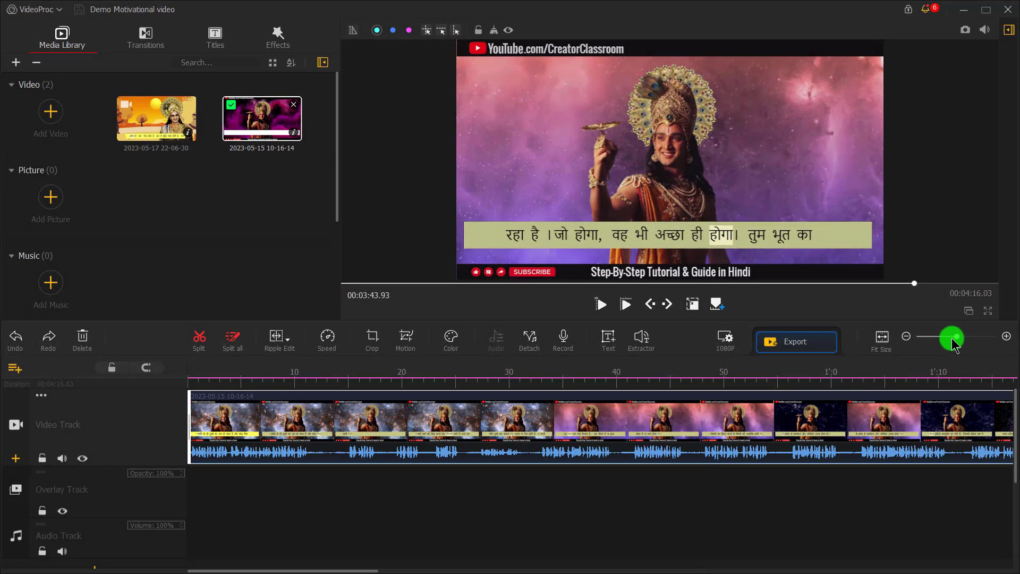
pyautogui.moveTo(958, 342); pyautogui.dragTo(934, 304)
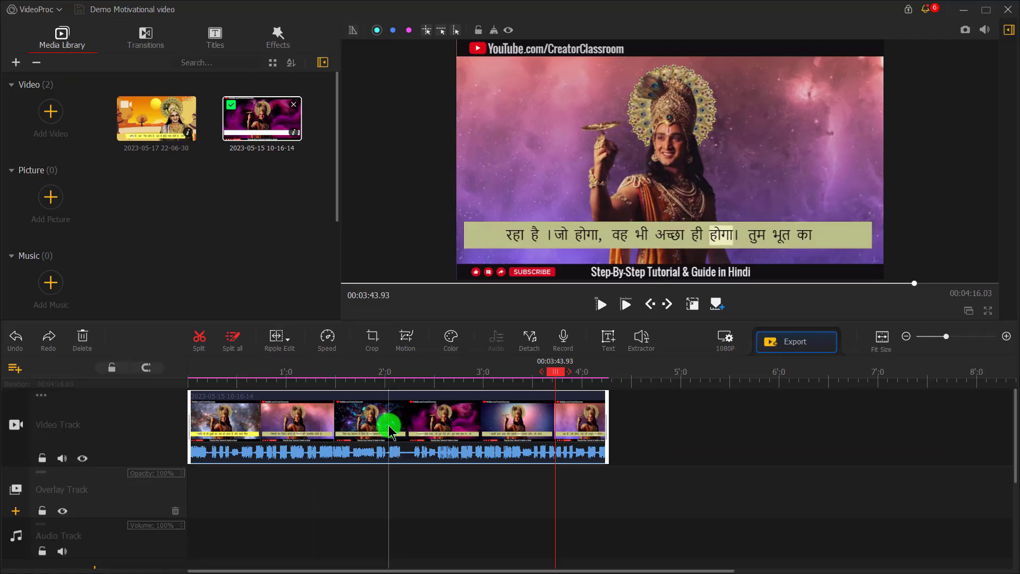
pyautogui.click(273, 492)
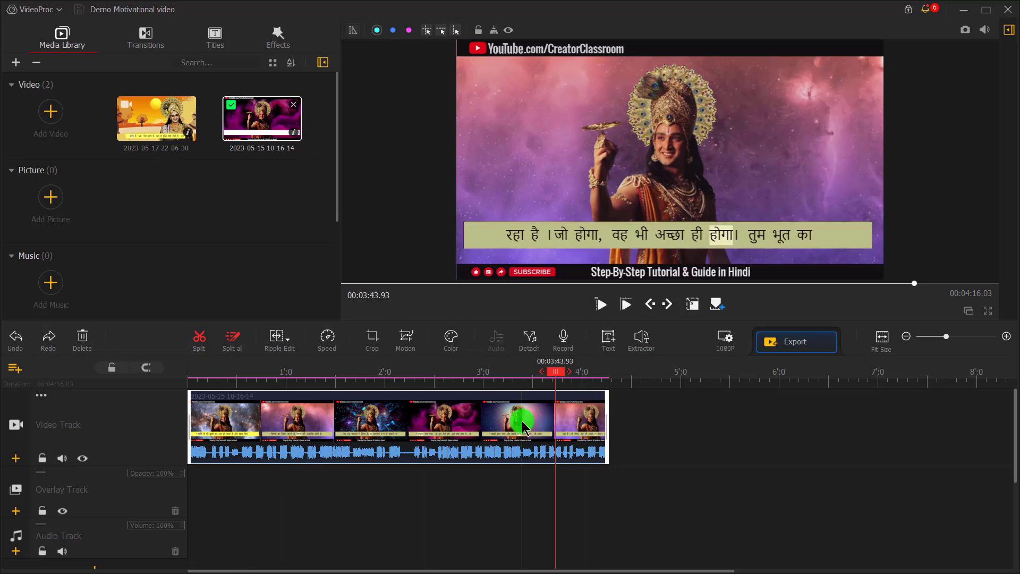
pyautogui.click(270, 422)
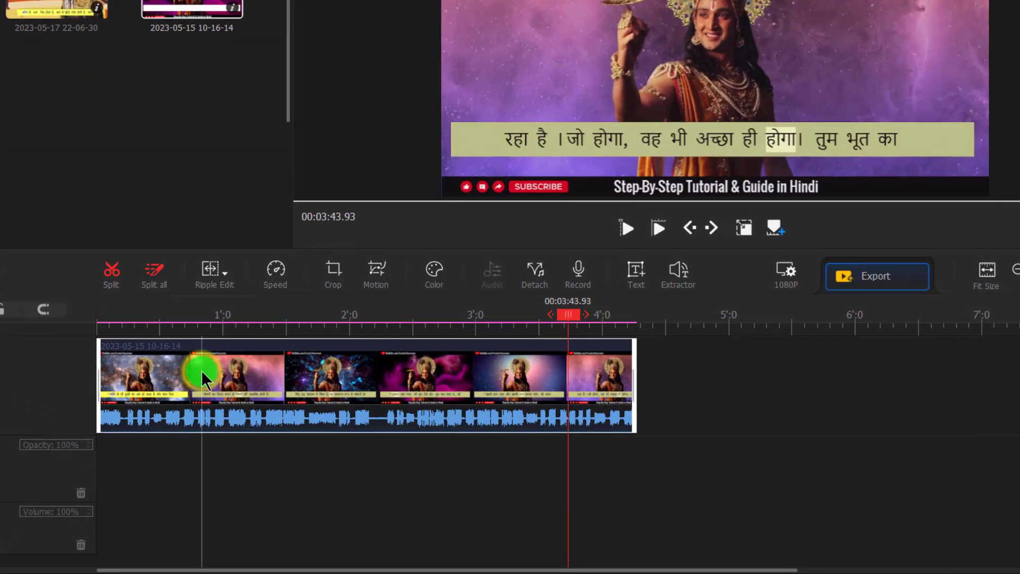
pyautogui.rightClick(270, 423)
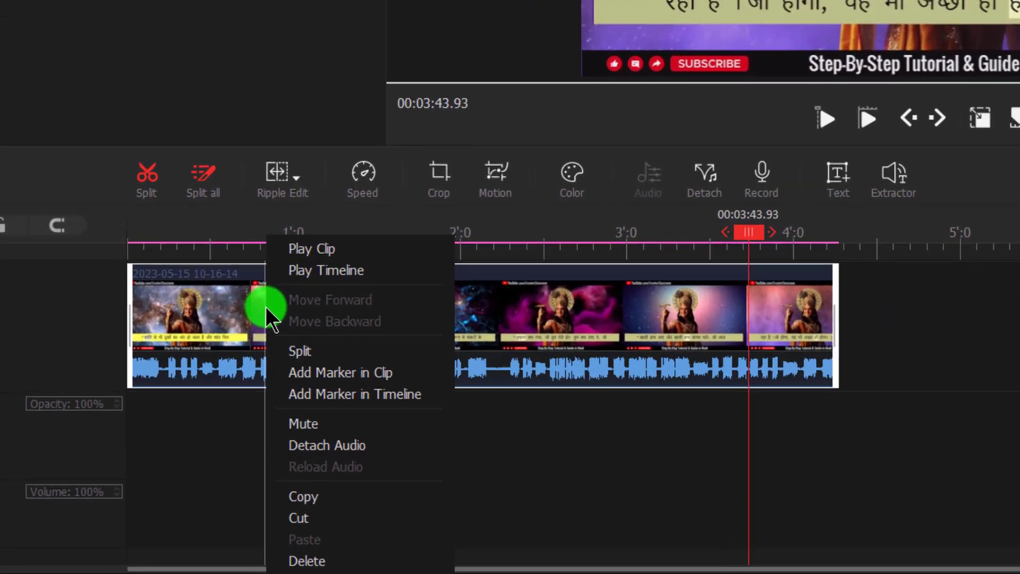
pyautogui.click(380, 448)
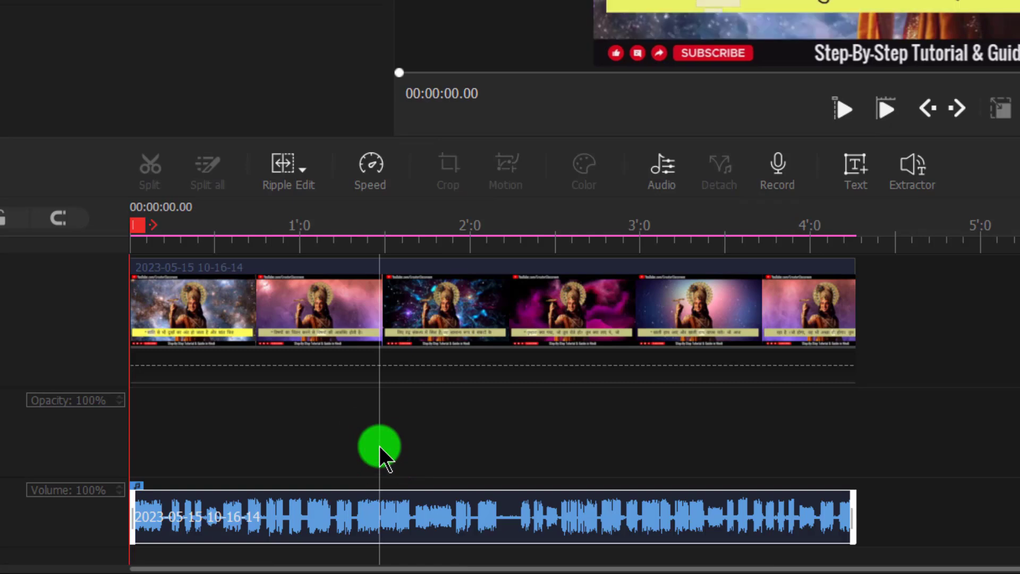
pyautogui.click(282, 298)
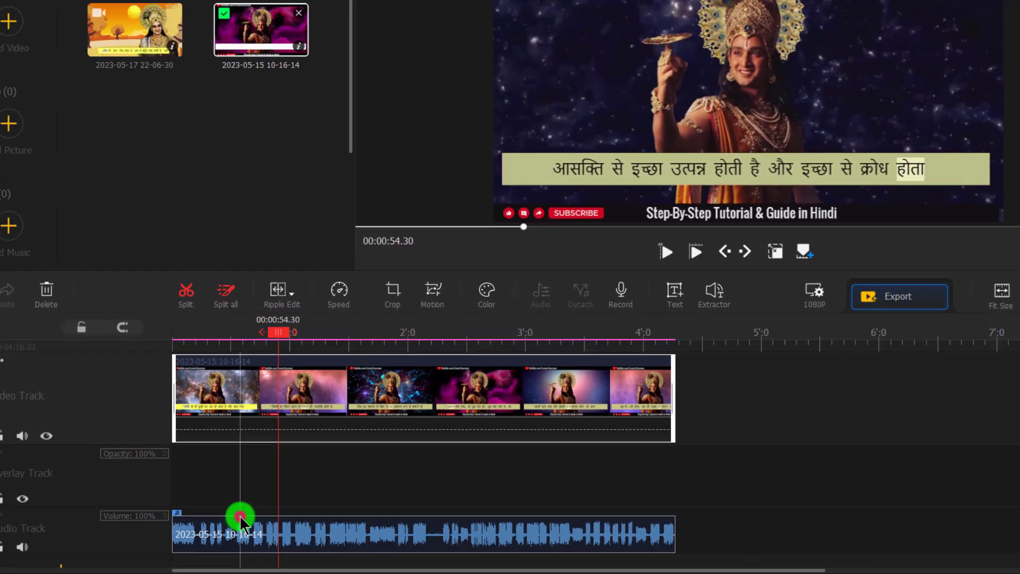
pyautogui.click(230, 502)
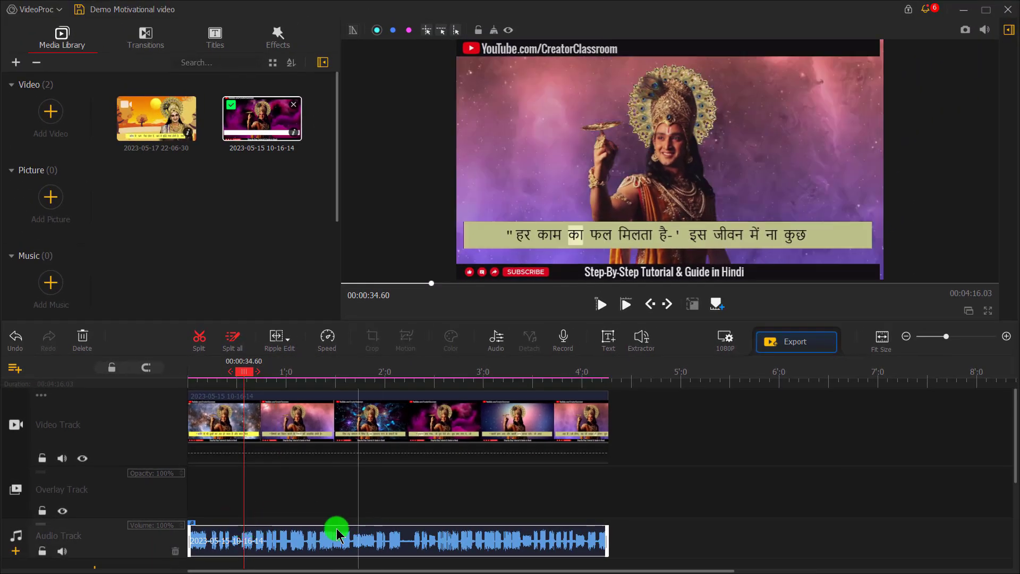
pyautogui.press('Delete')
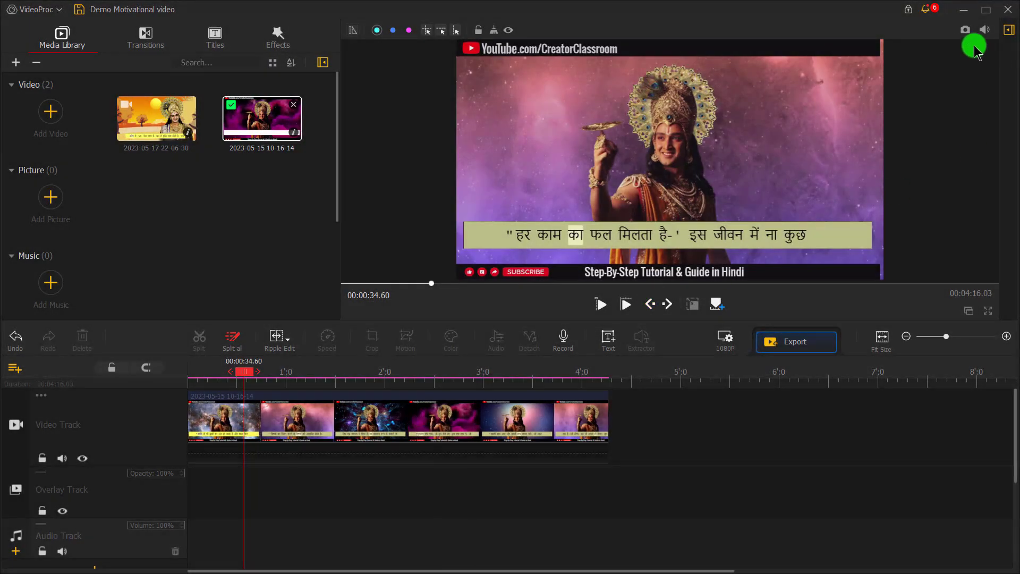
# Step: Move the Motivational Video Editing software WAV file to a free spot on the desktop and open Audacity
pyautogui.click(965, 12)
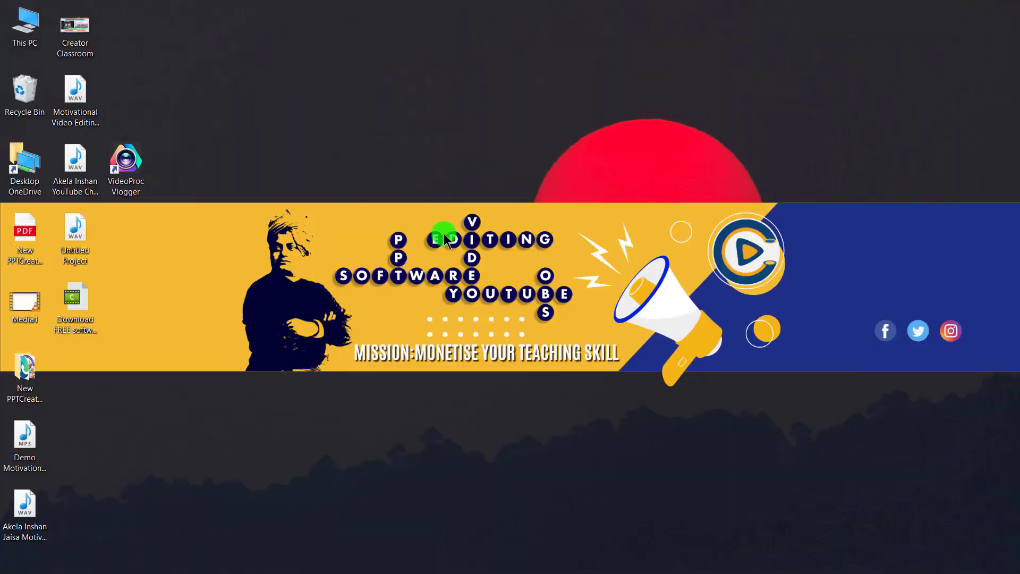
pyautogui.moveTo(72, 96); pyautogui.dragTo(123, 375)
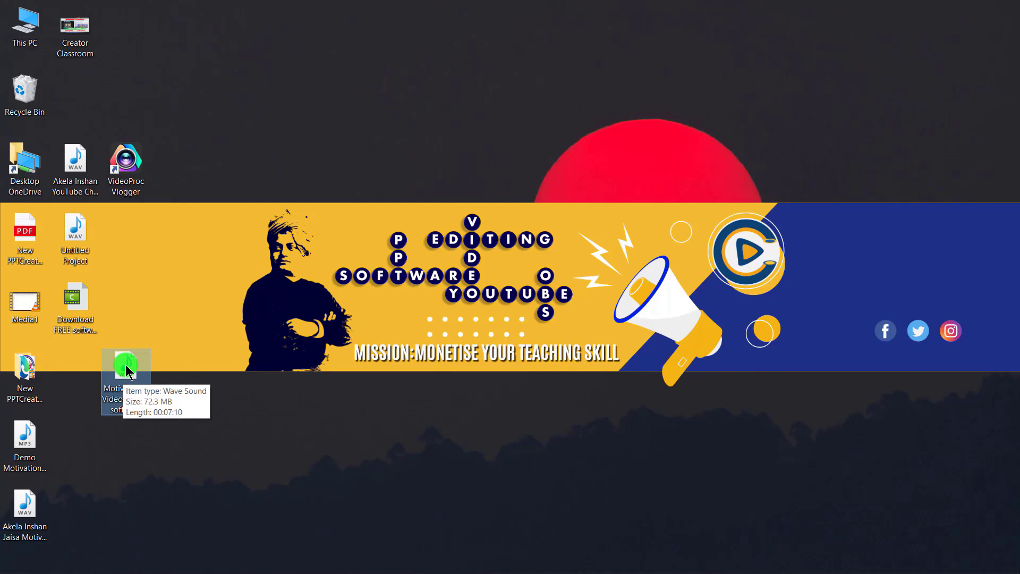
pyautogui.click(14, 567)
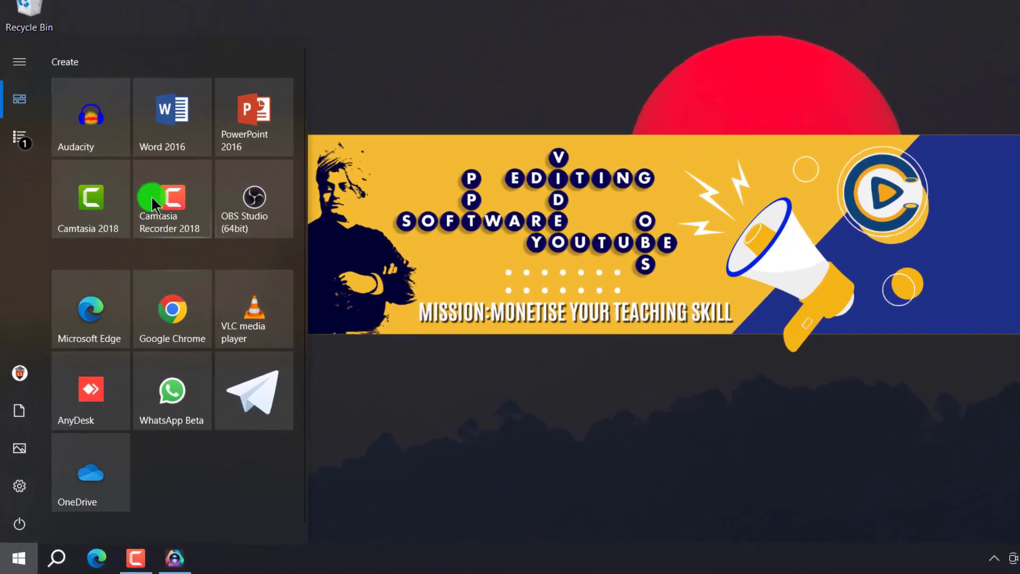
pyautogui.click(79, 172)
pyautogui.click(85, 105)
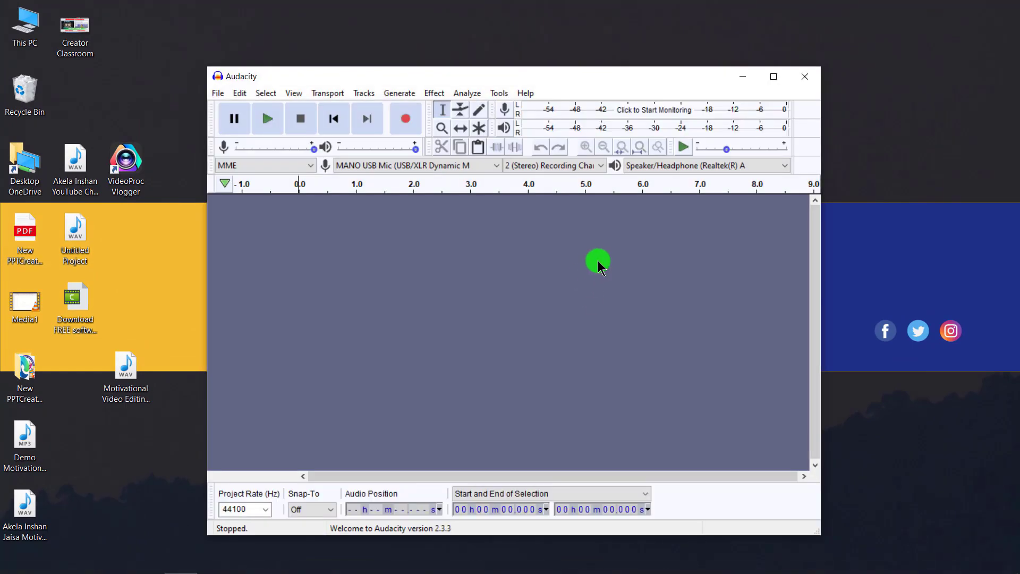
pyautogui.click(775, 77)
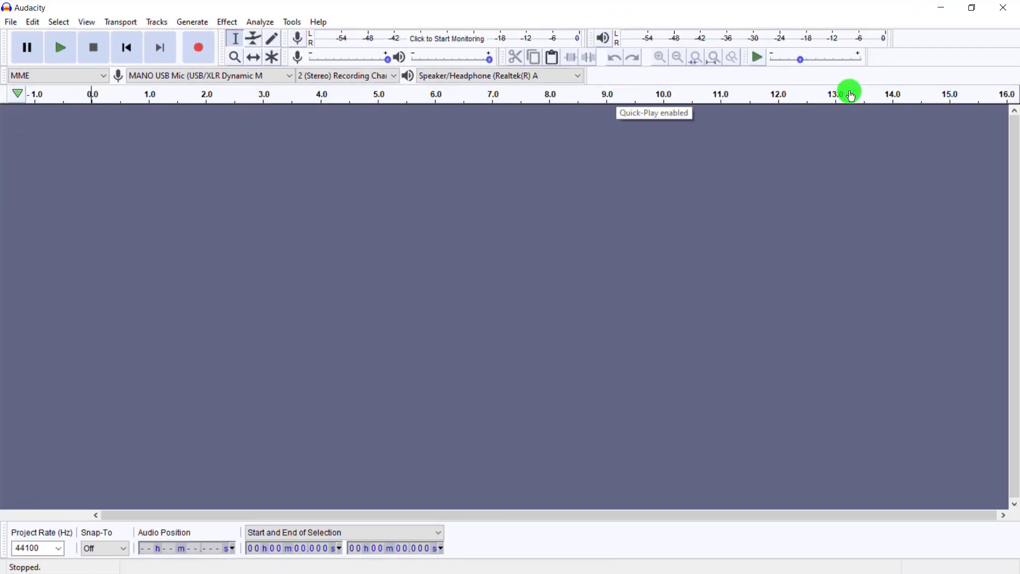
pyautogui.click(978, 8)
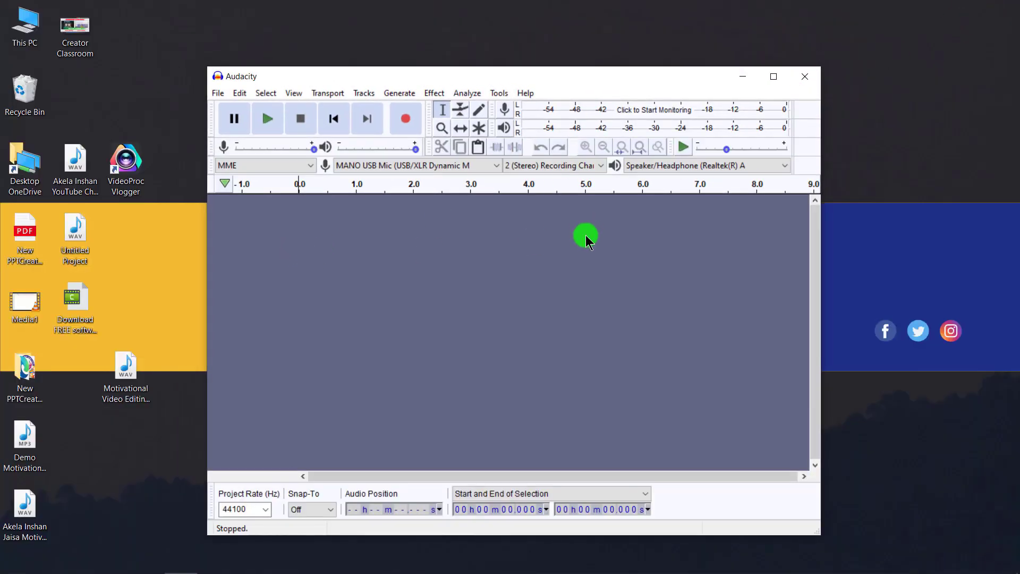
# Step: Import the Motivational Video Editing software WAV file from the desktop into Audacity and maximise the window
pyautogui.click(116, 364)
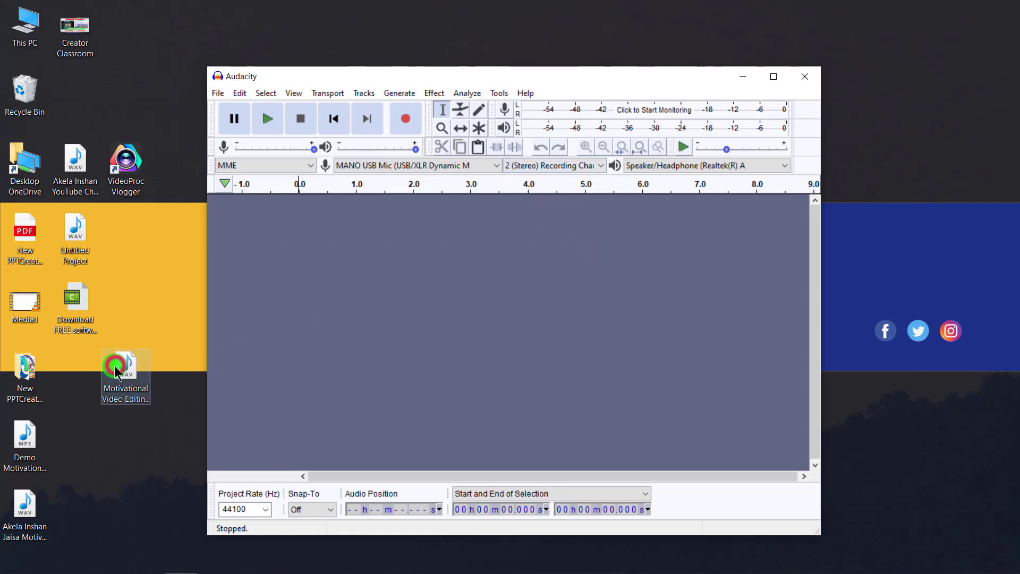
pyautogui.moveTo(127, 367); pyautogui.dragTo(378, 314)
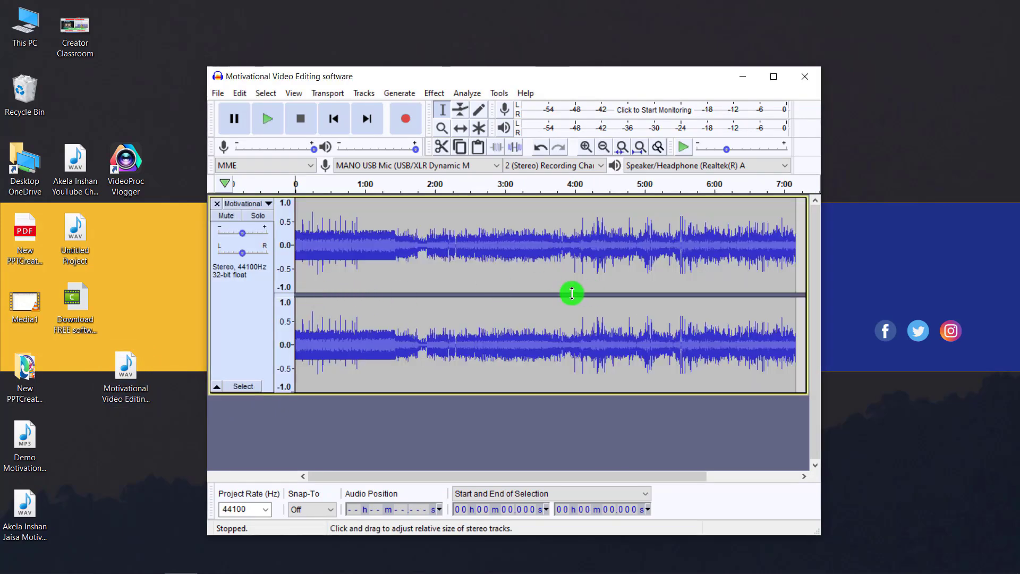
pyautogui.click(774, 77)
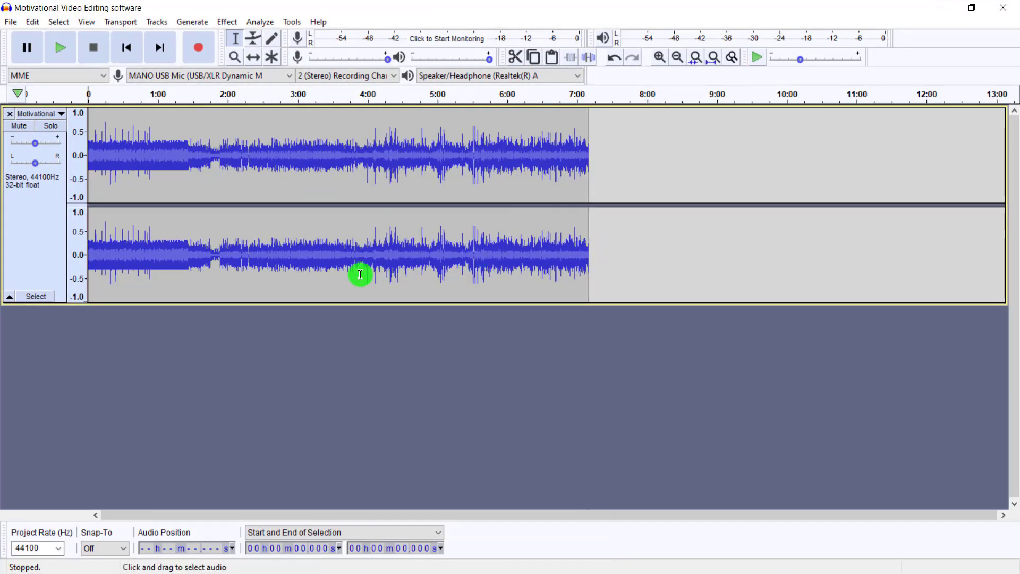
# Step: Select the silent gap between the spoken words from about 37.990 s to 38.129 s in the stereo track
pyautogui.click(235, 56)
pyautogui.click(129, 162)
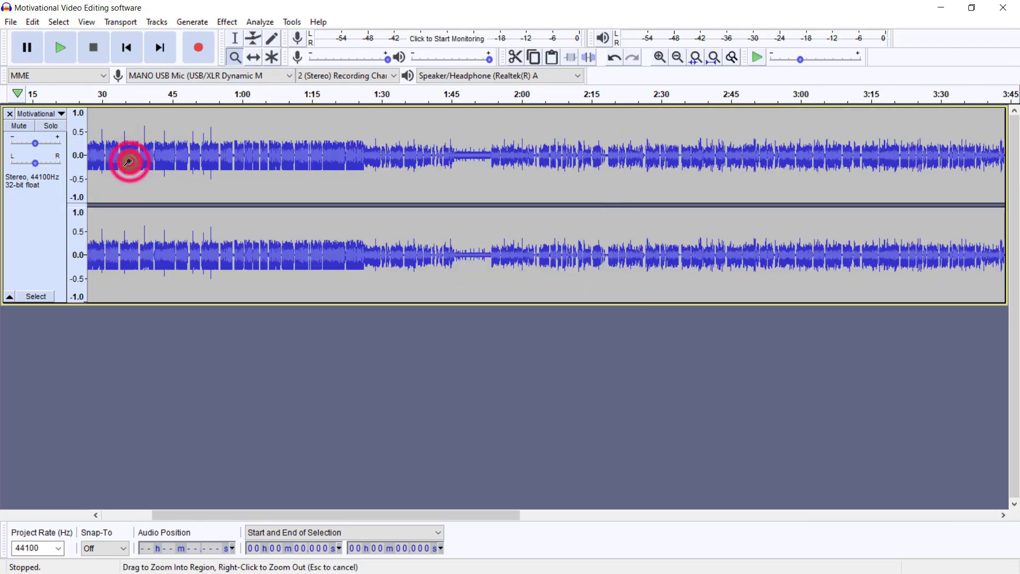
pyautogui.click(129, 160)
pyautogui.click(129, 160)
pyautogui.click(377, 192)
pyautogui.click(376, 189)
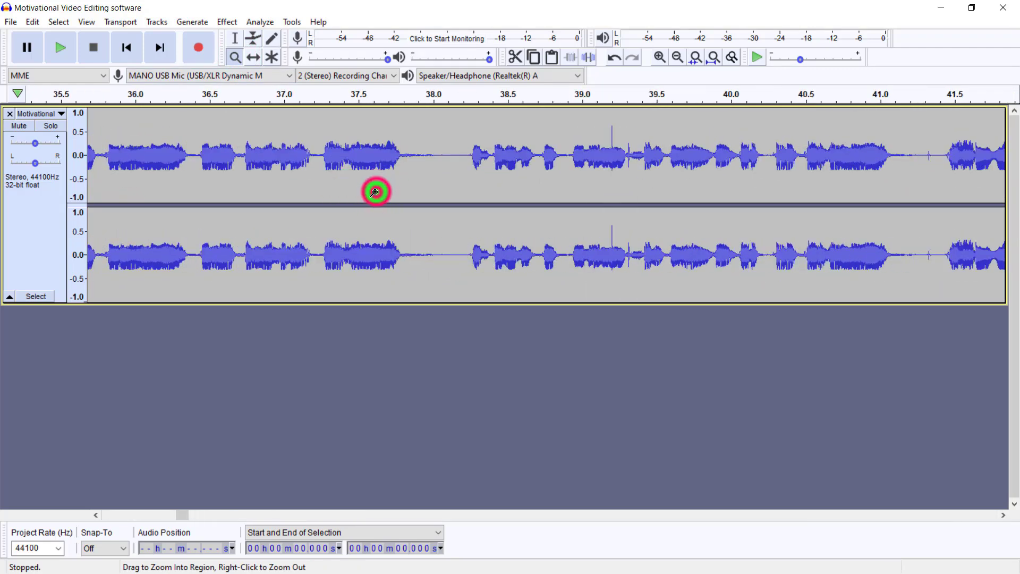
pyautogui.click(376, 189)
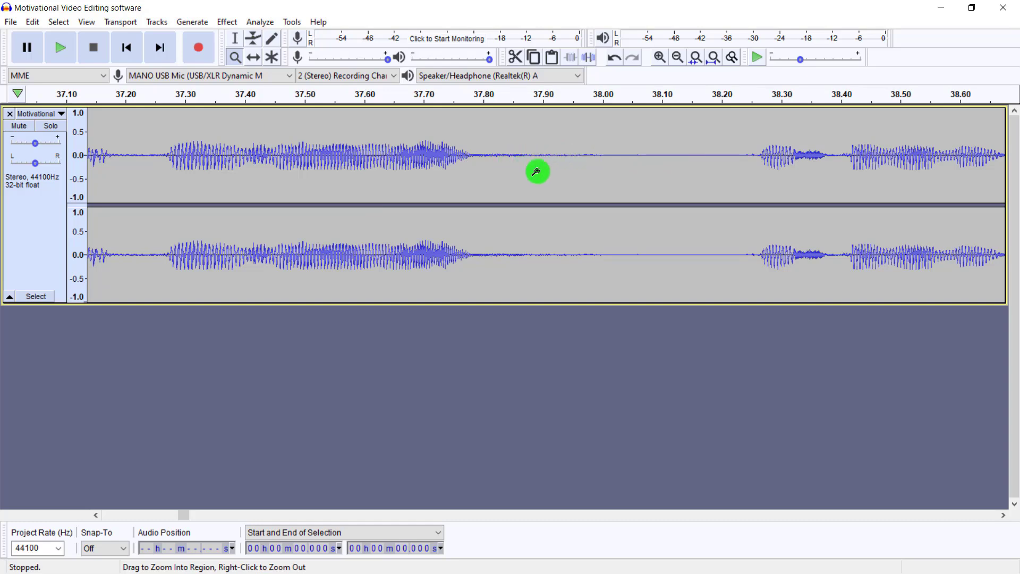
pyautogui.click(234, 40)
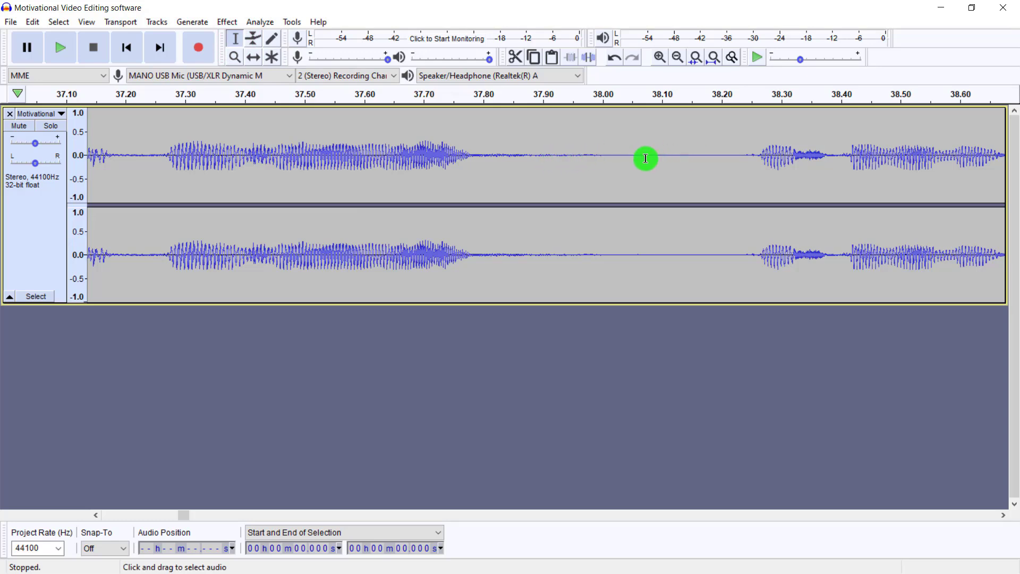
pyautogui.click(596, 159)
pyautogui.moveTo(596, 159); pyautogui.dragTo(678, 160)
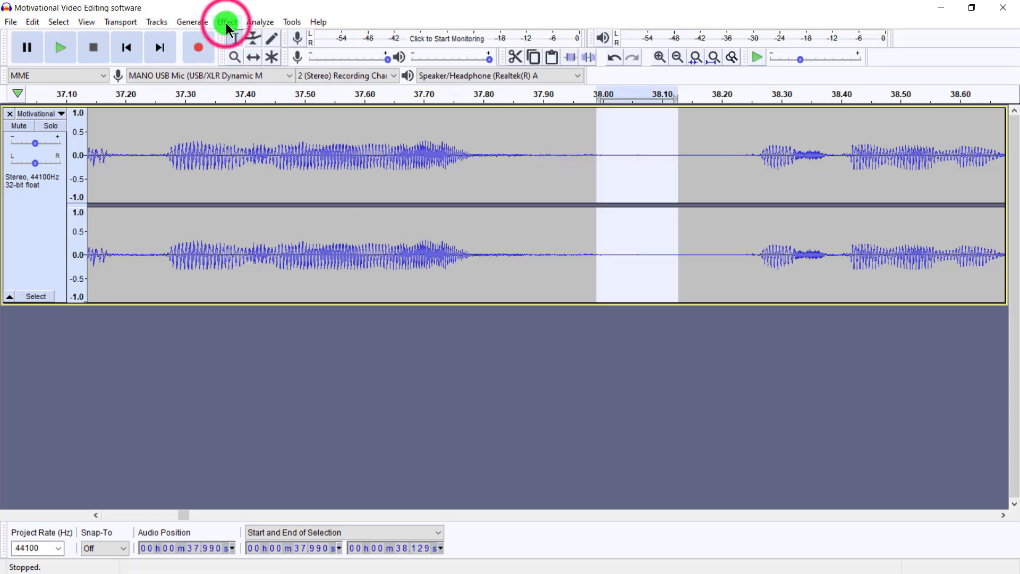
# Step: Open the Noise Reduction effect for the selected silent gap and close its dialog
pyautogui.click(225, 23)
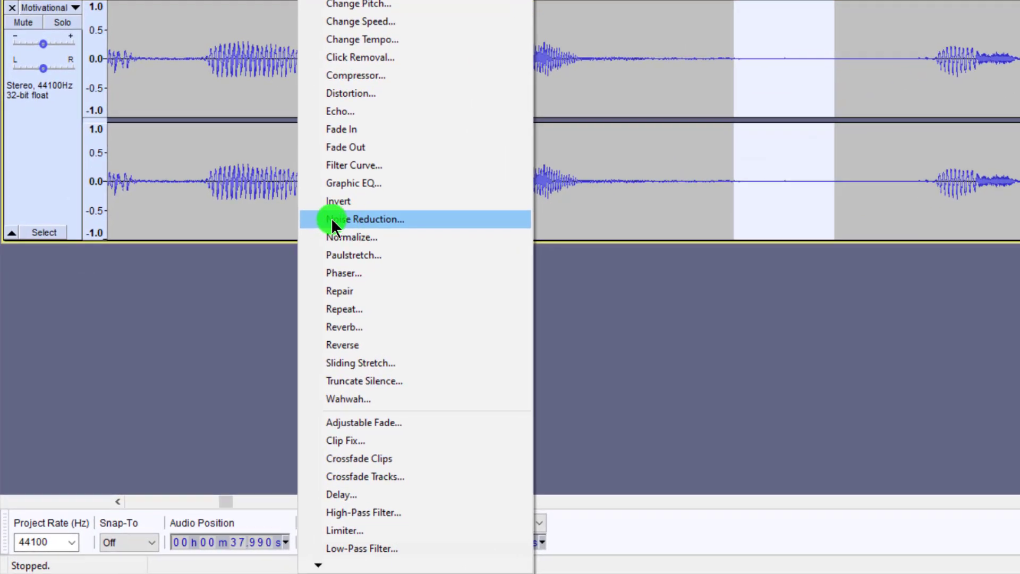
pyautogui.click(388, 219)
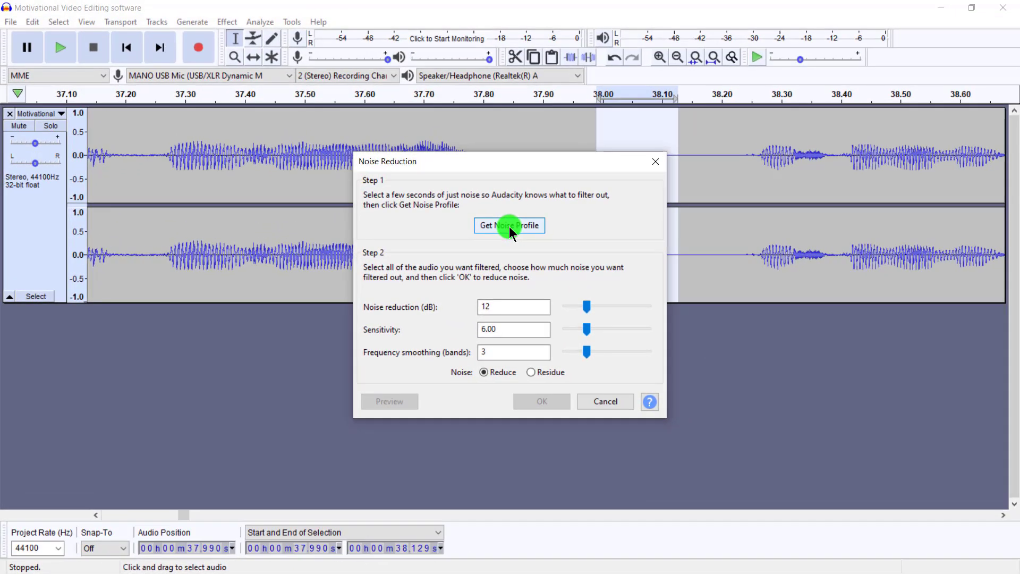
pyautogui.click(626, 146)
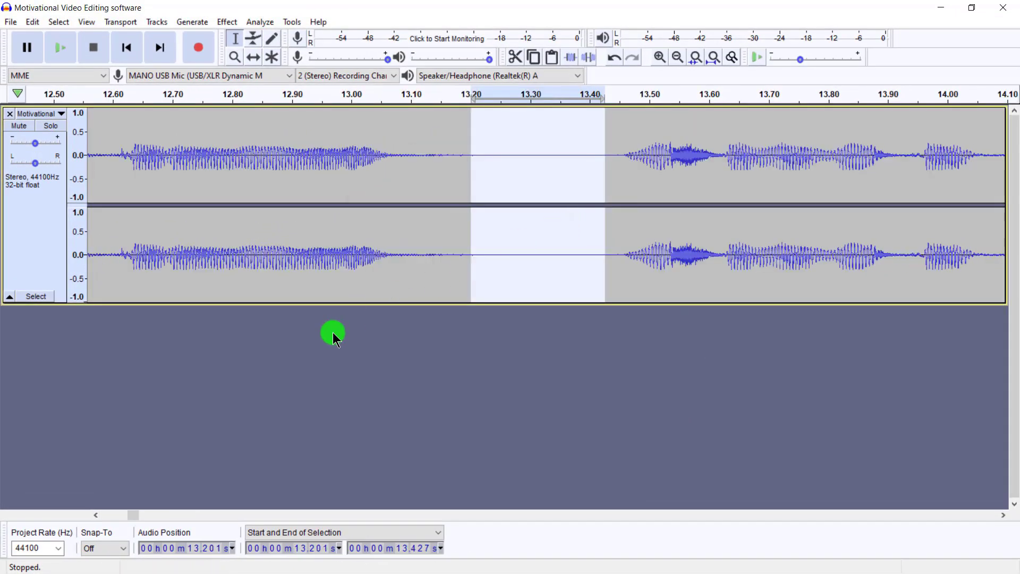
# Step: Select the entire stereo track and apply Noise Reduction at 12 dB, sensitivity 6.00 and frequency smoothing 3 bands
pyautogui.hotkey('ctrl', 'a')
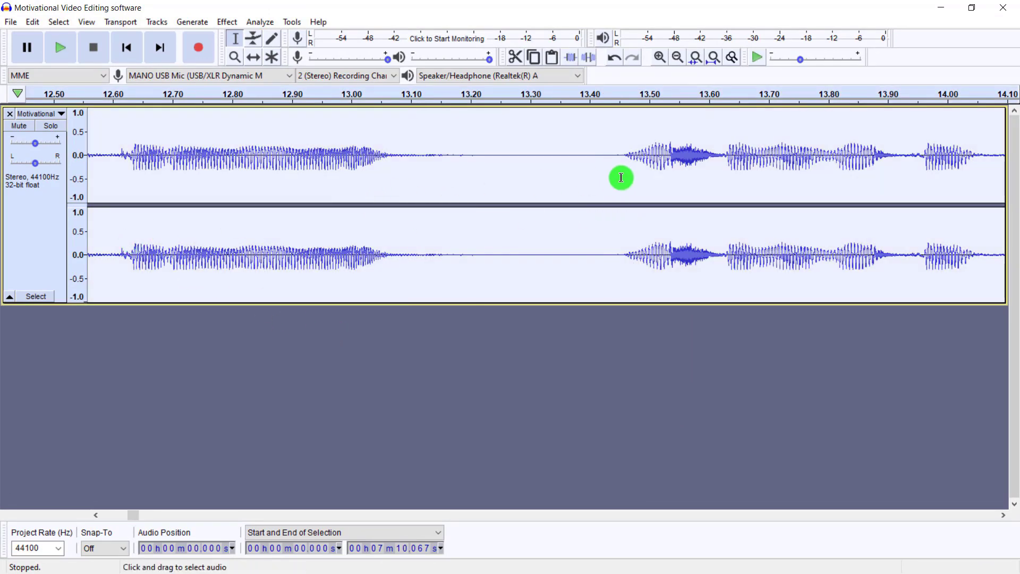
pyautogui.click(228, 22)
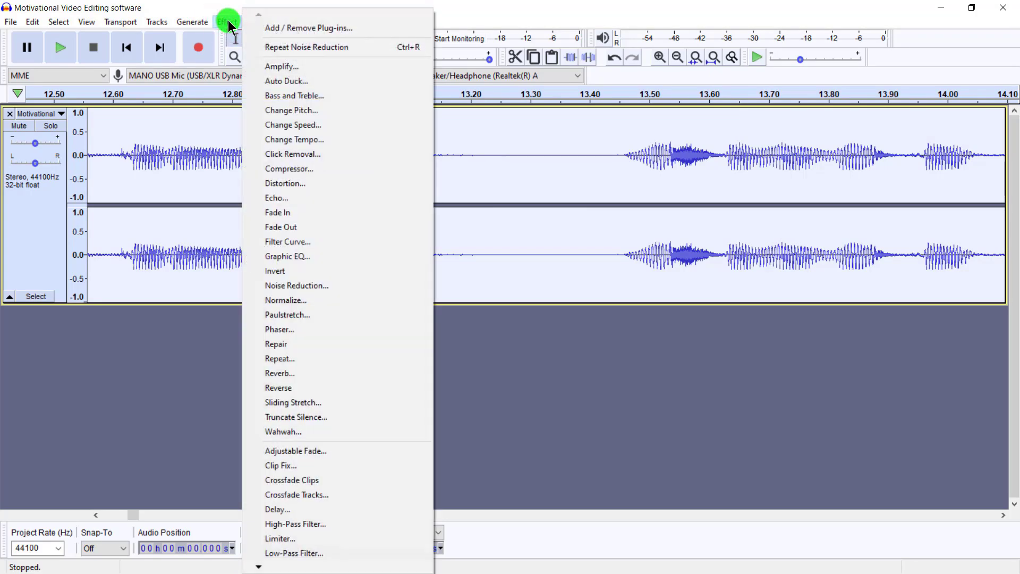
pyautogui.click(327, 286)
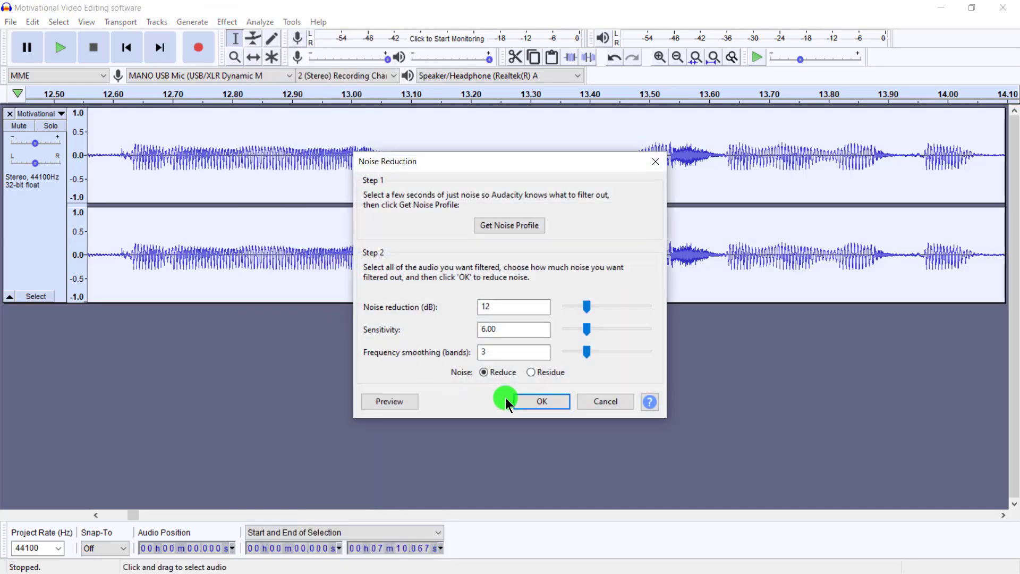
pyautogui.click(544, 401)
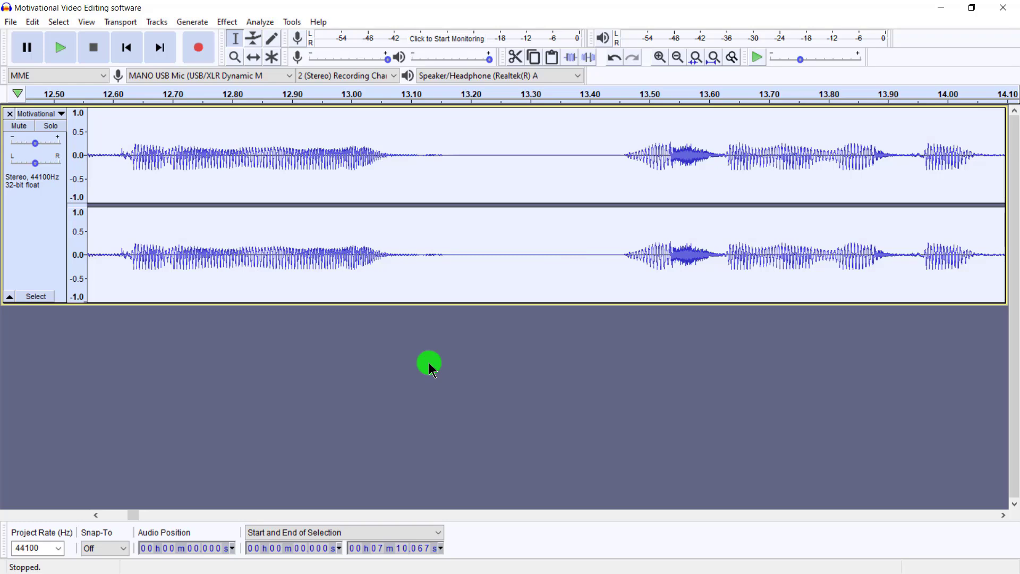
# Step: Amplify the whole selected track by 3.161 dB to a new peak amplitude of 0.0 dB, without clipping
pyautogui.click(231, 21)
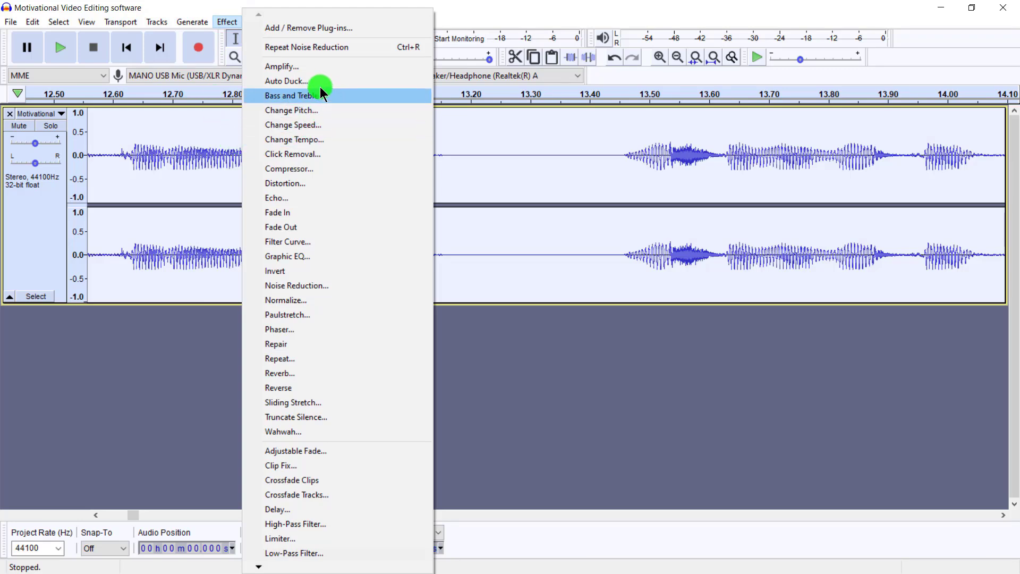
pyautogui.click(323, 68)
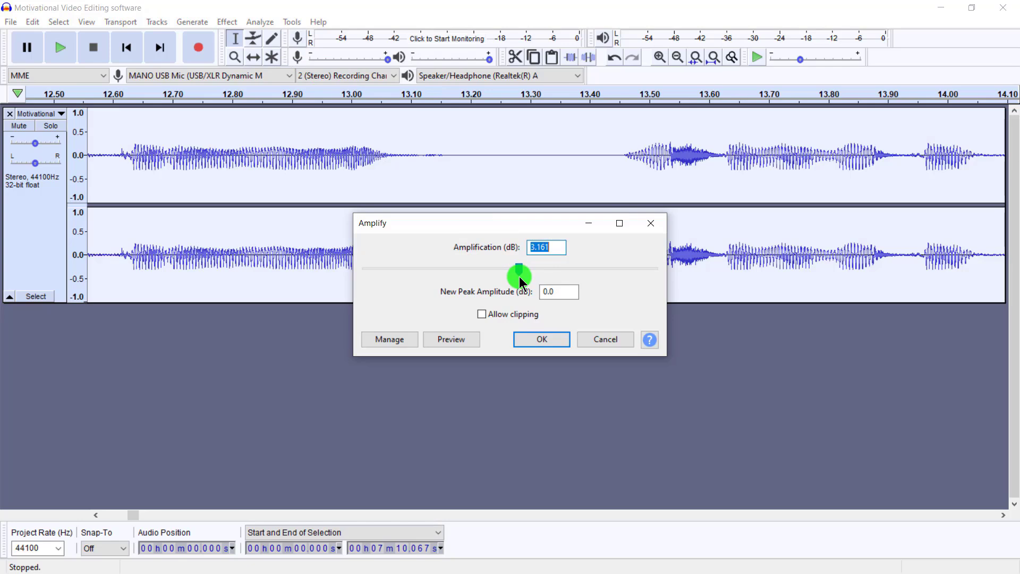
pyautogui.click(547, 344)
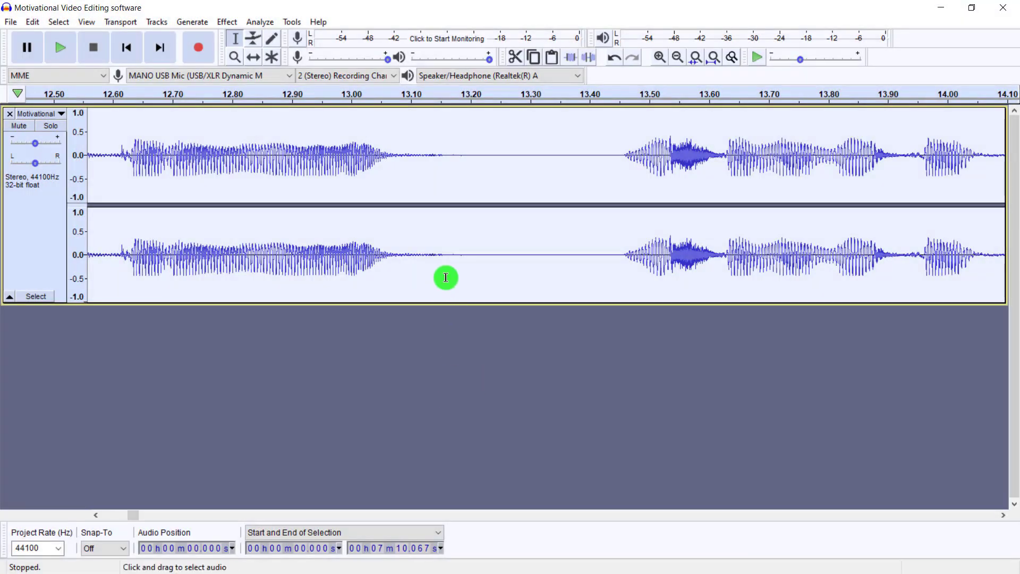
# Step: Apply the Compressor to the track with threshold -12 dB, noise floor -35 dB, ratio 2.2:1, attack 0.20 secs and release 1.0 secs
pyautogui.click(230, 34)
pyautogui.click(225, 23)
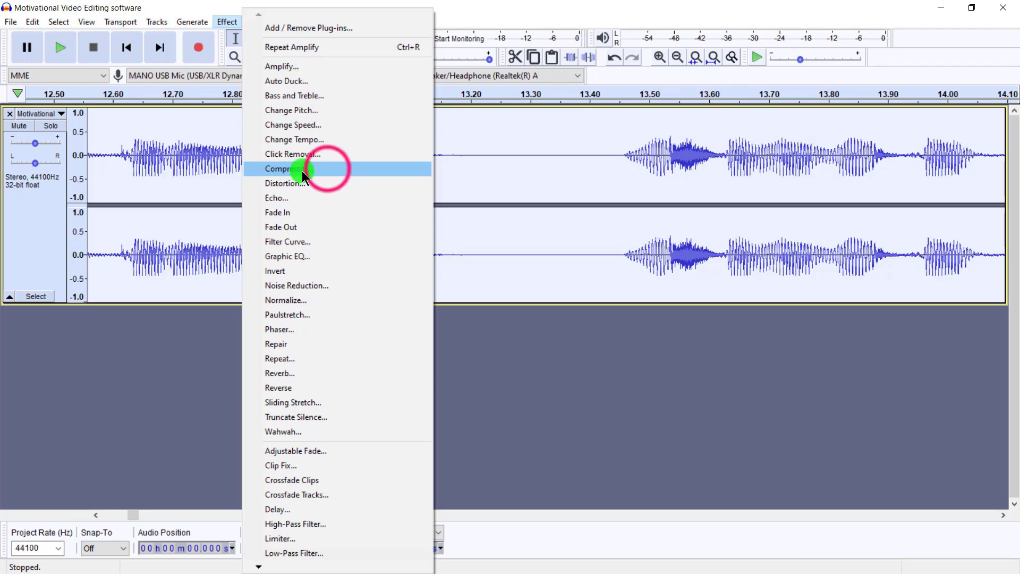
pyautogui.click(327, 168)
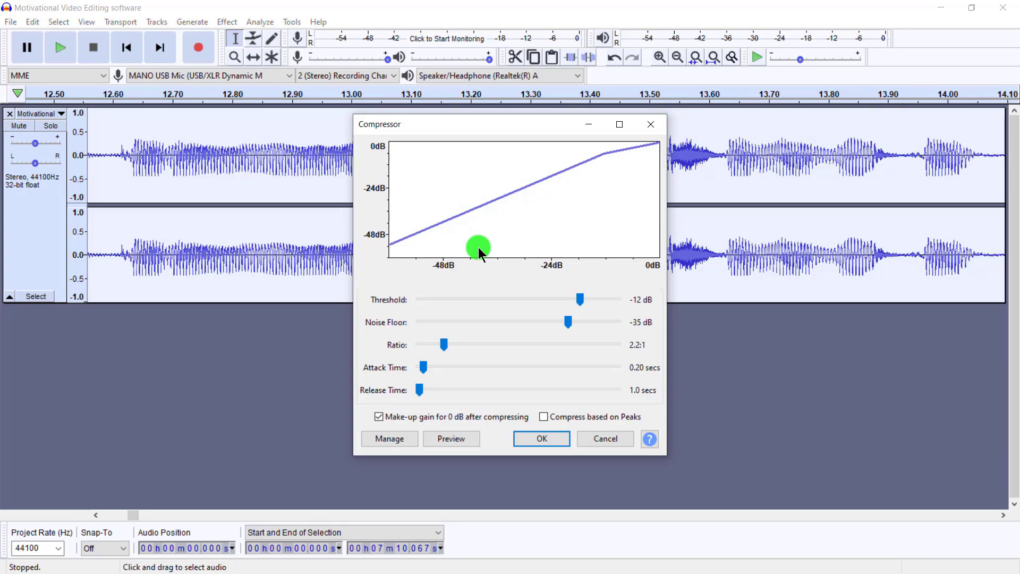
pyautogui.click(544, 440)
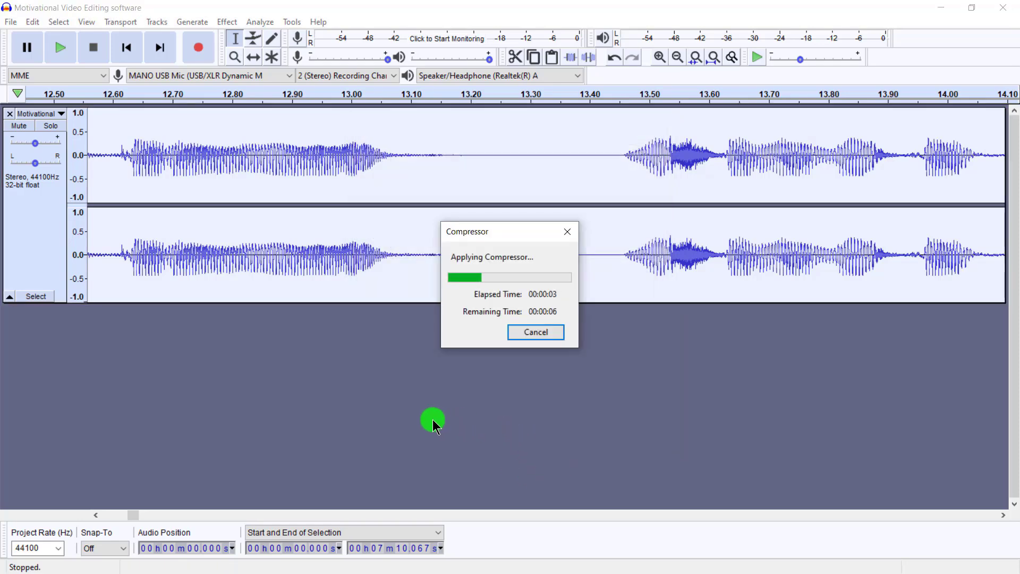
# Step: Apply Graphic EQ to the whole track using the Bass Boost factory preset
pyautogui.click(227, 21)
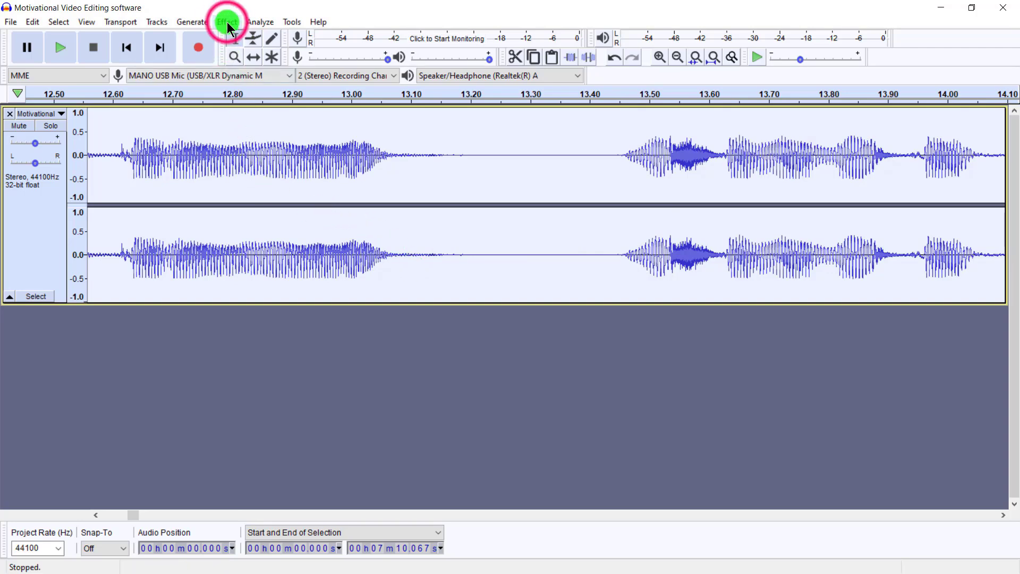
pyautogui.click(227, 22)
pyautogui.click(227, 22)
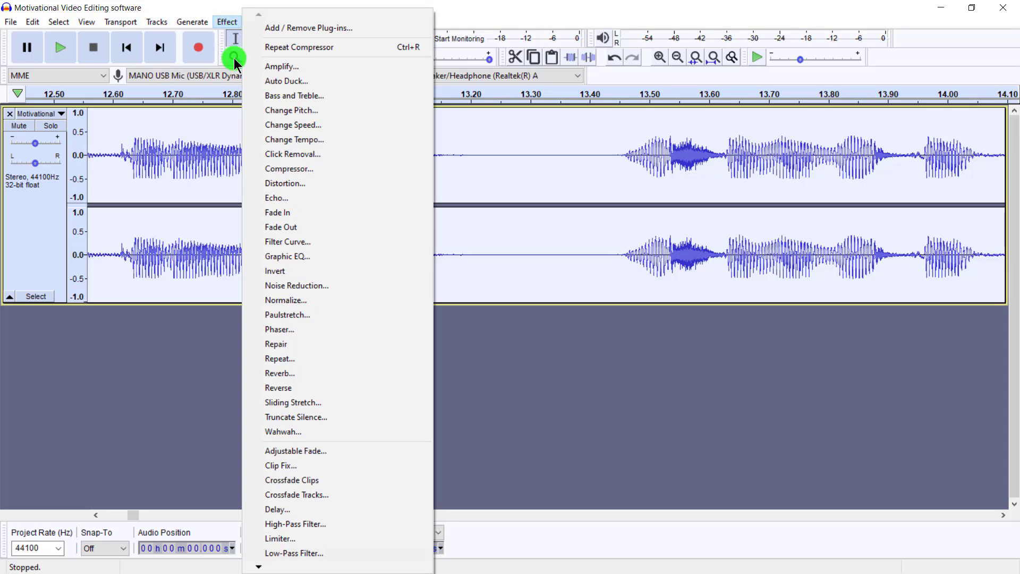
pyautogui.click(300, 258)
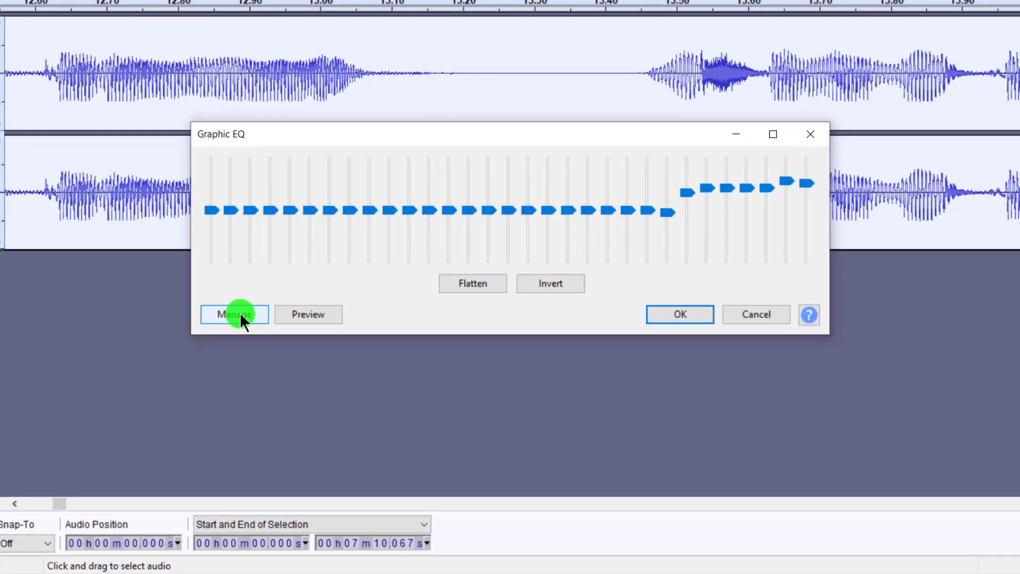
pyautogui.click(240, 311)
pyautogui.moveTo(240, 393)
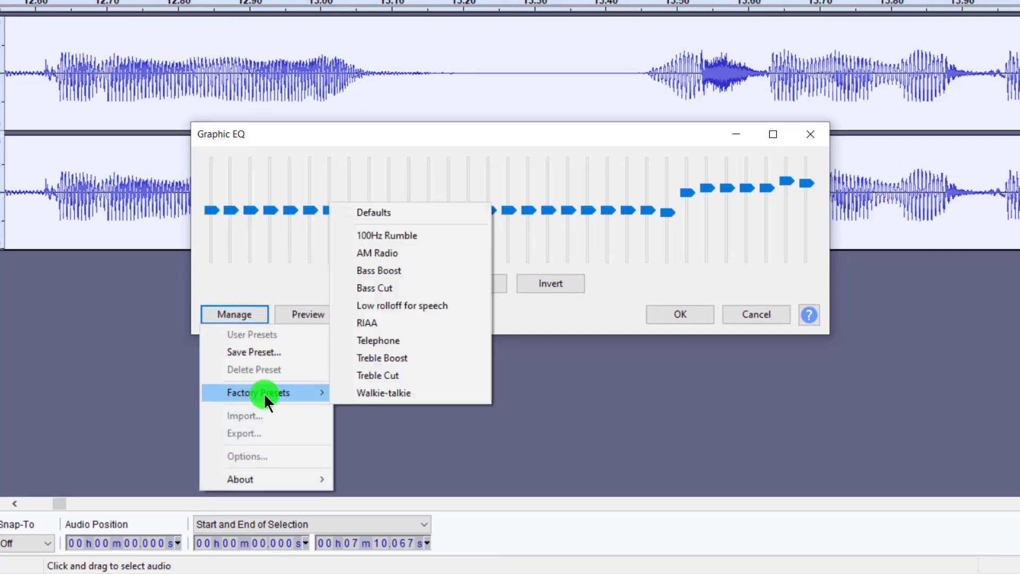
pyautogui.click(386, 271)
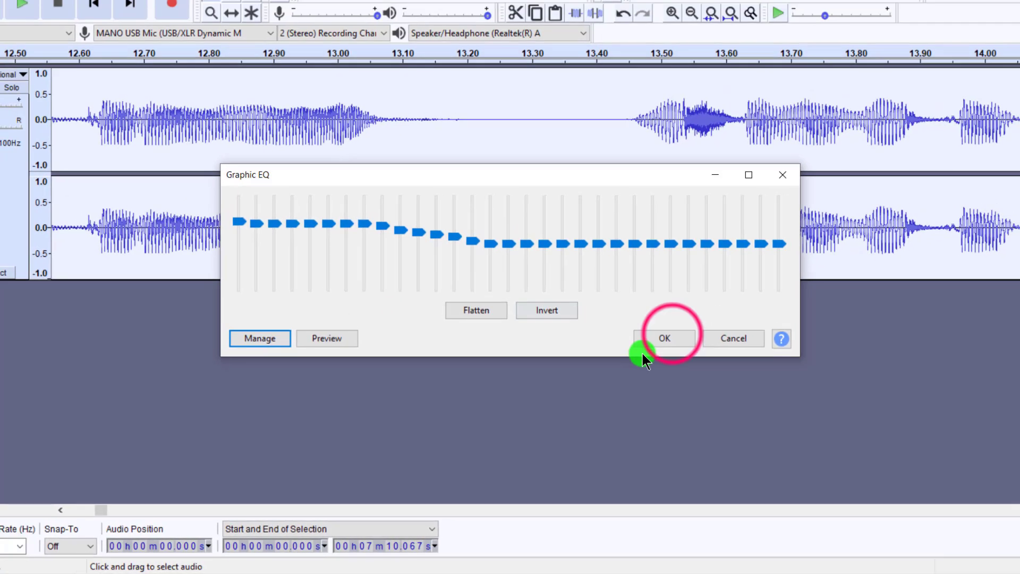
pyautogui.click(688, 315)
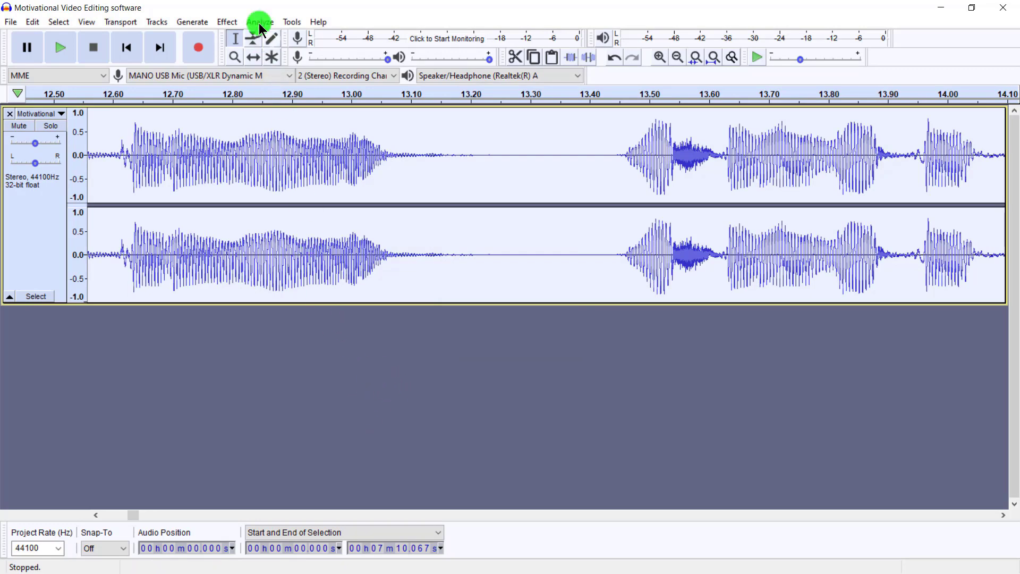
# Step: Apply Graphic EQ with the Treble Boost factory preset, fine-tuning the high-frequency bands and setting 16 kHz to 12.0 dB
pyautogui.click(229, 23)
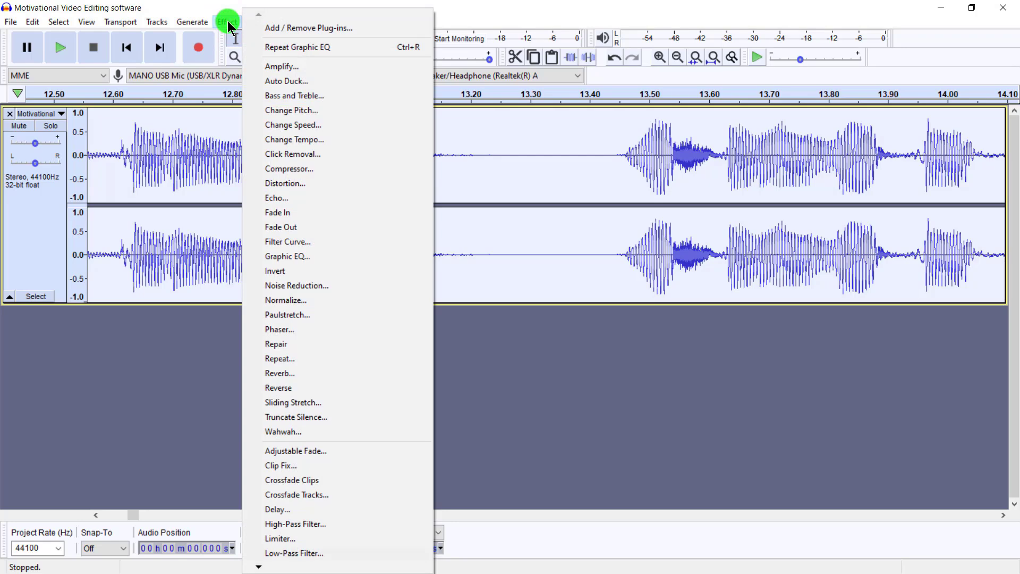
pyautogui.click(312, 258)
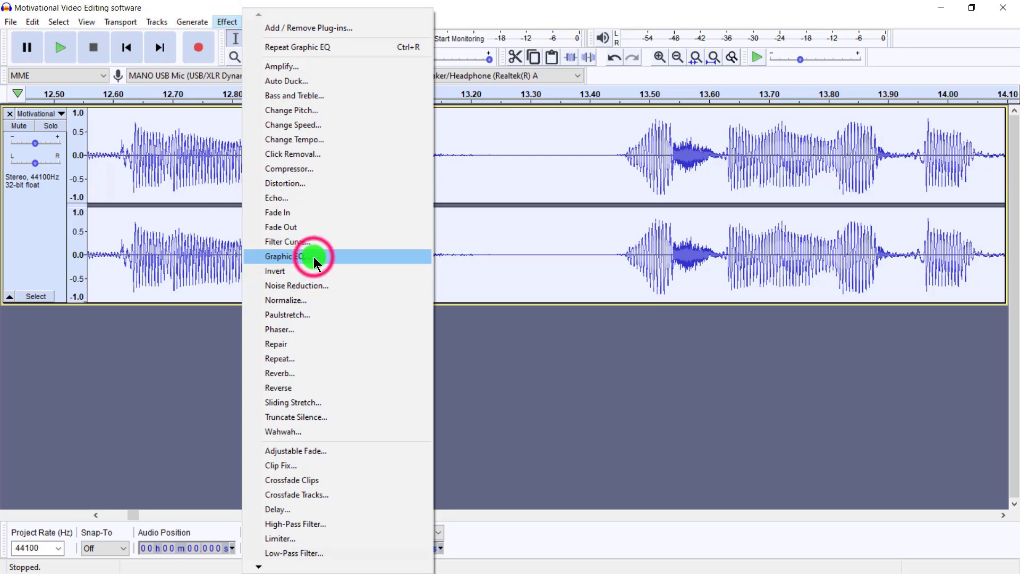
pyautogui.click(279, 357)
pyautogui.moveTo(314, 424)
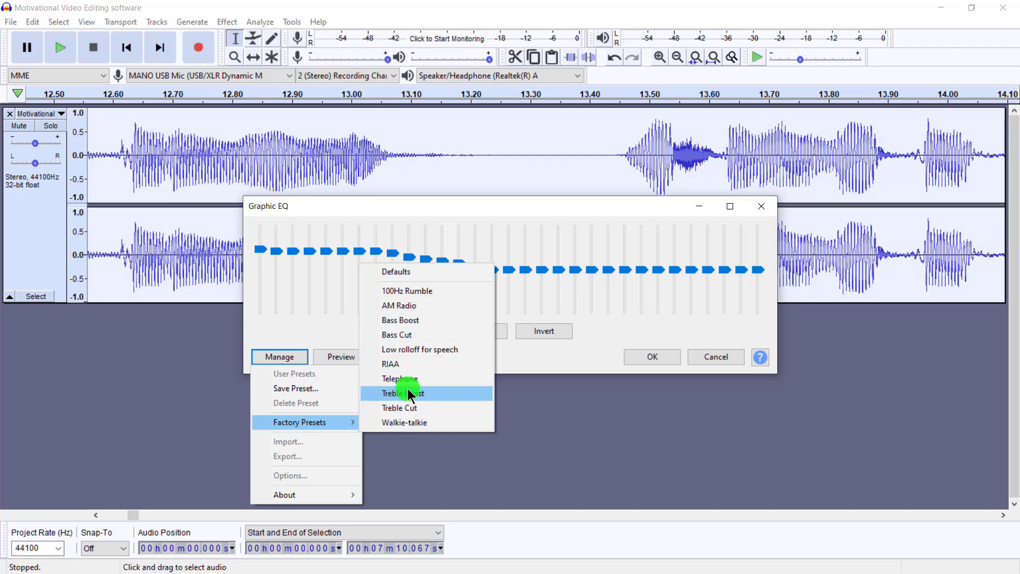
pyautogui.click(433, 393)
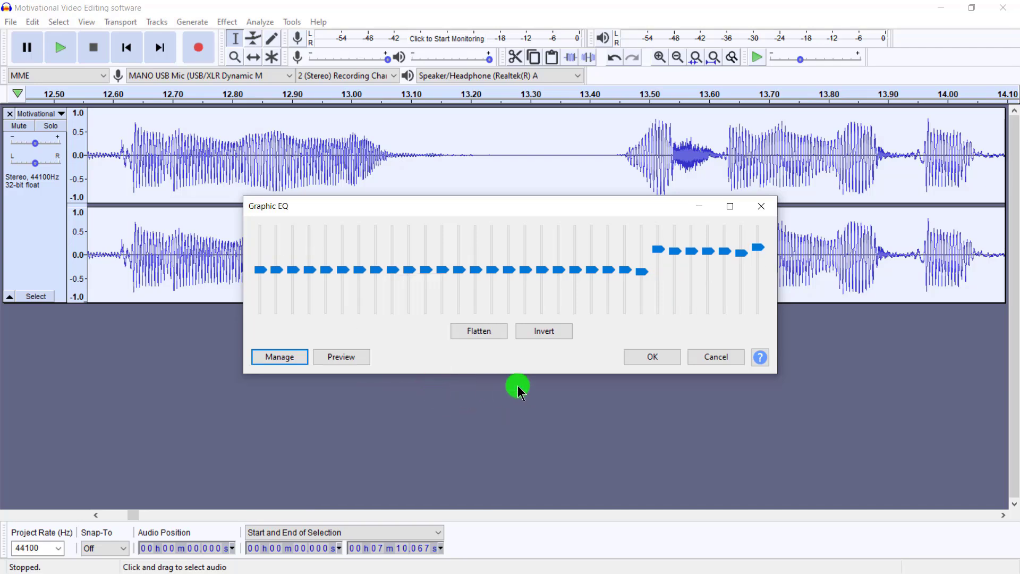
pyautogui.click(658, 243)
pyautogui.moveTo(658, 259); pyautogui.dragTo(657, 251)
pyautogui.moveTo(741, 255); pyautogui.dragTo(739, 248)
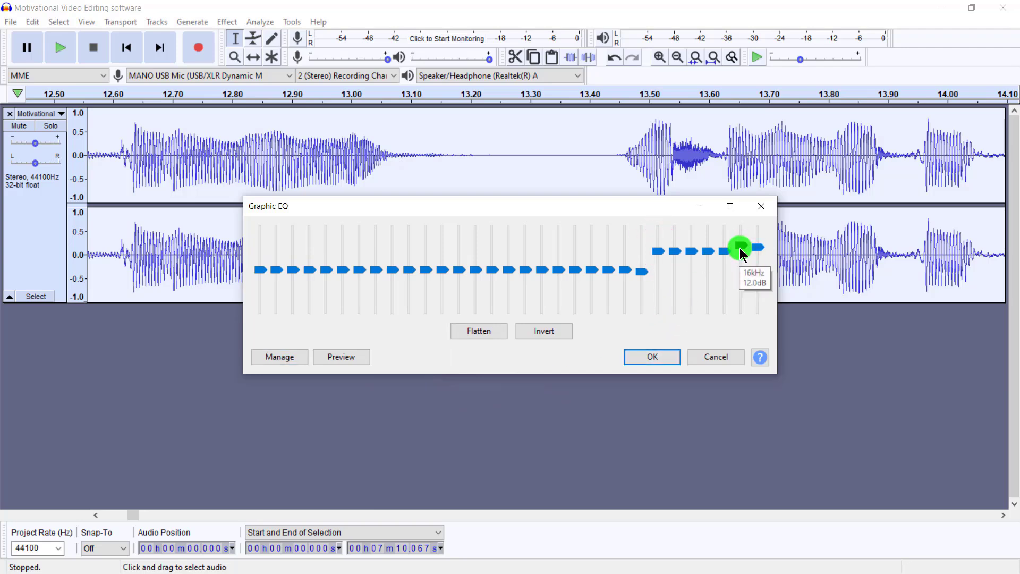
pyautogui.click(652, 356)
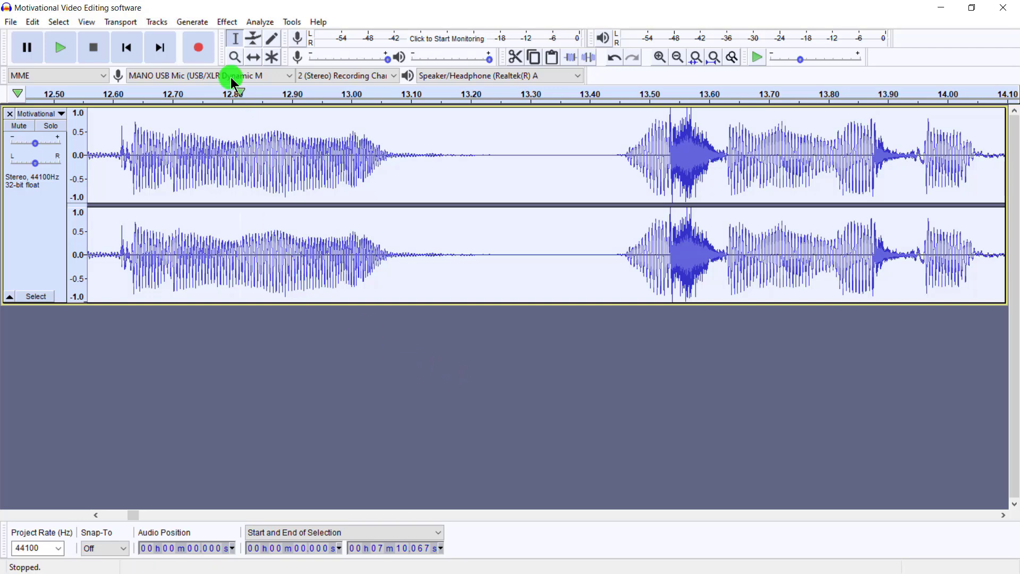
# Step: Apply the Limiter to the track as a Hard Limit at -6.10 dB with a 10 ms hold and no make-up gain
pyautogui.click(229, 22)
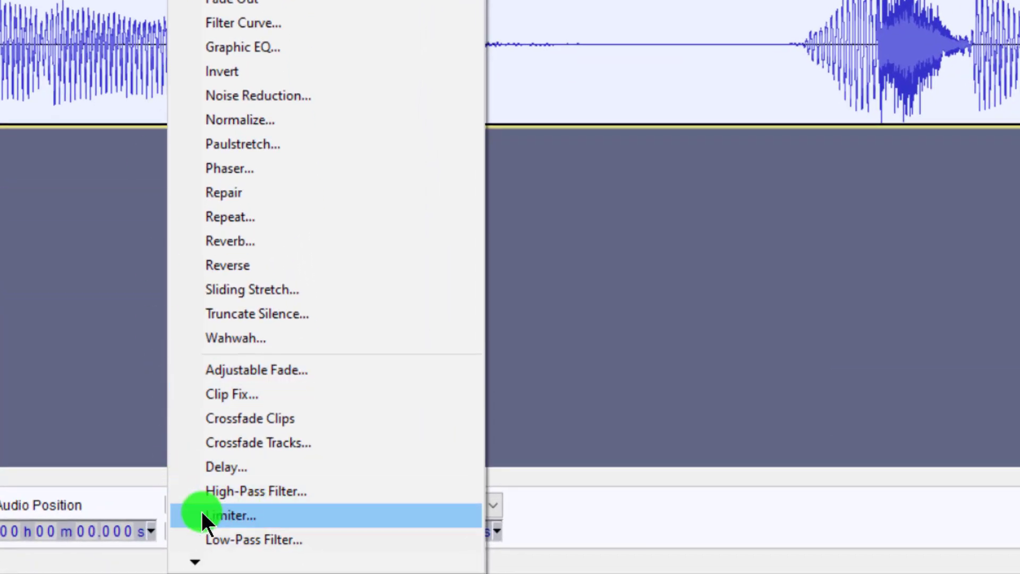
pyautogui.click(232, 516)
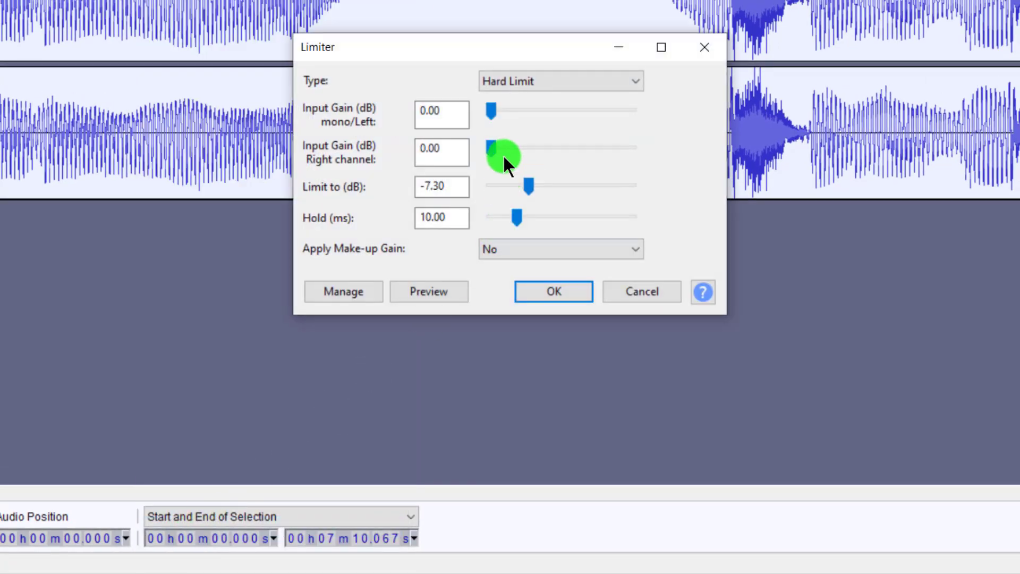
pyautogui.click(535, 81)
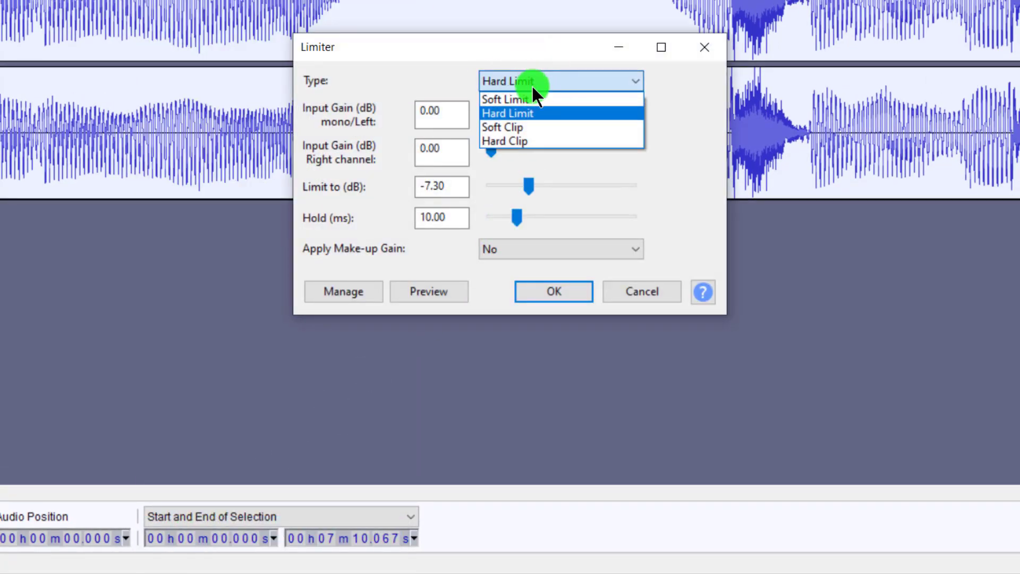
pyautogui.click(537, 115)
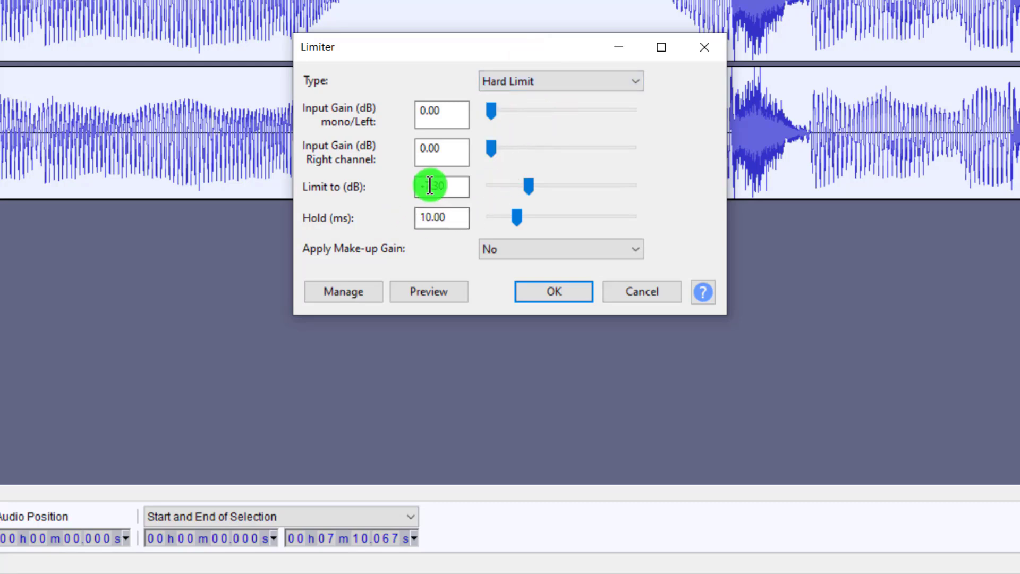
pyautogui.click(528, 186)
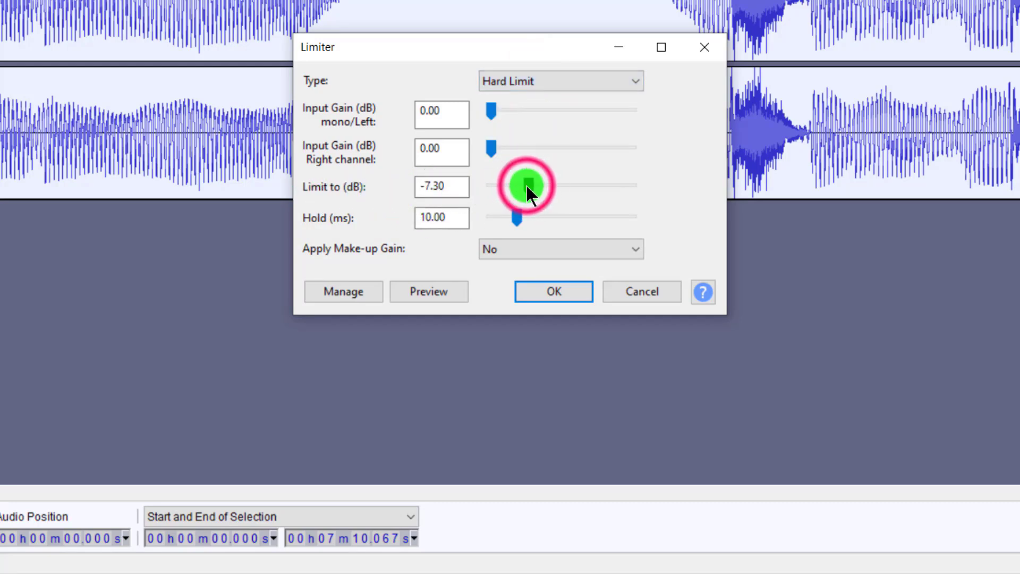
pyautogui.moveTo(526, 186)
pyautogui.mouseDown()
pyautogui.moveTo(514, 195)
pyautogui.moveTo(545, 186)
pyautogui.mouseUp()
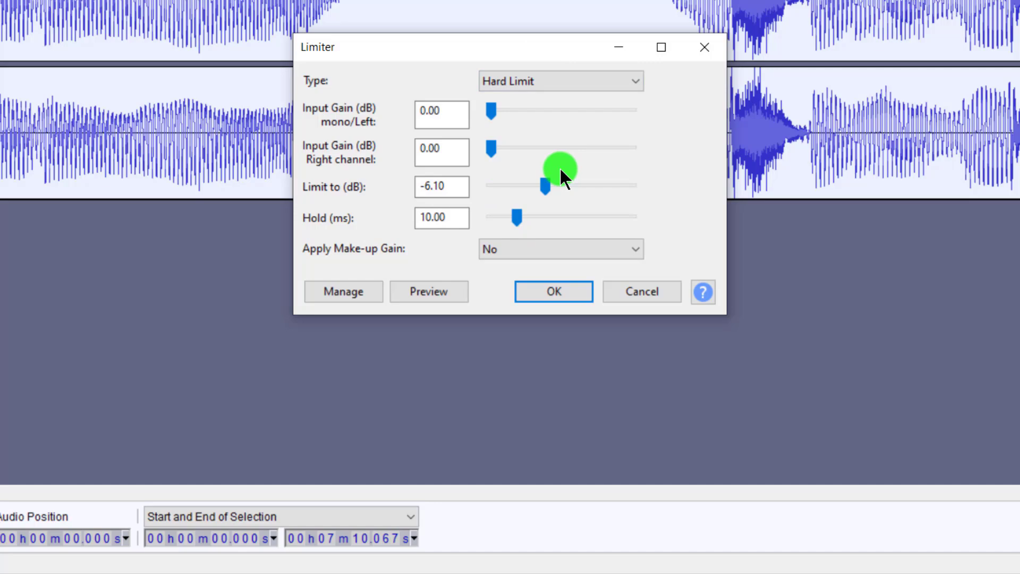
pyautogui.click(550, 293)
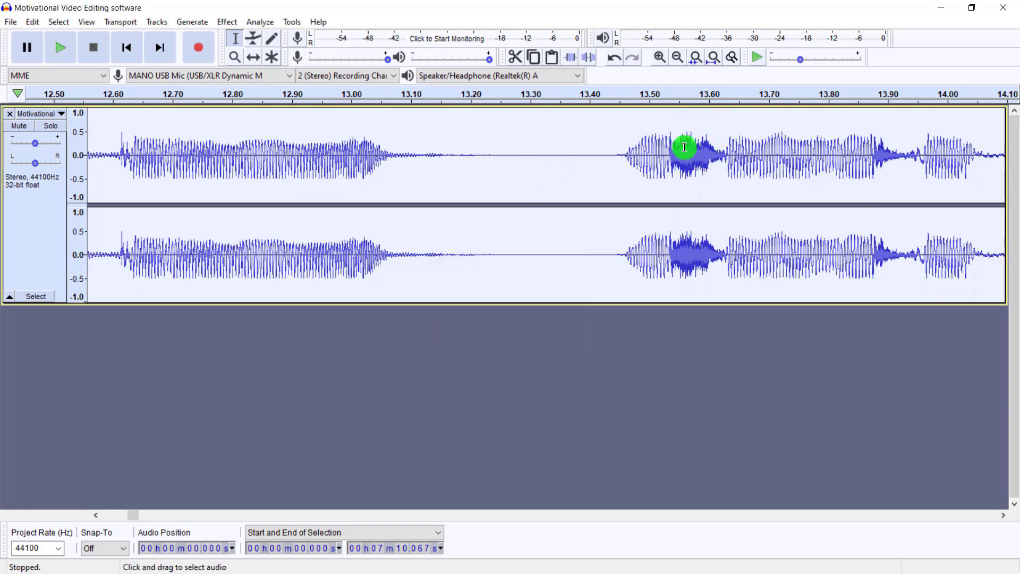
# Step: Examine the processed waveform over the full length of the track and clear the selection
pyautogui.hotkey('ctrl', 'z')
pyautogui.click(233, 57)
pyautogui.click(233, 57)
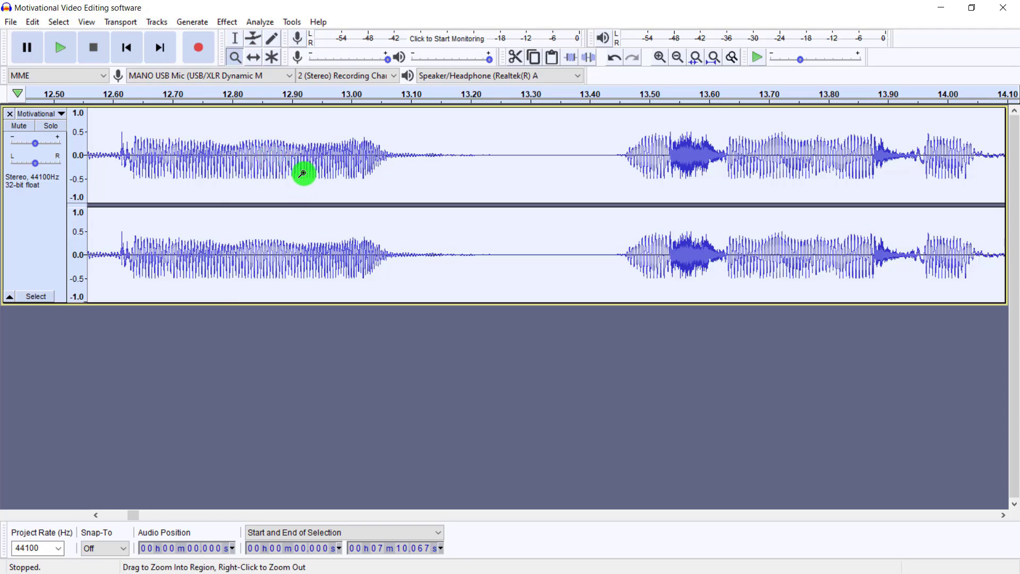
pyautogui.press('shift')
pyautogui.keyDown('shift'); pyautogui.click(302, 173); pyautogui.keyUp('shift')
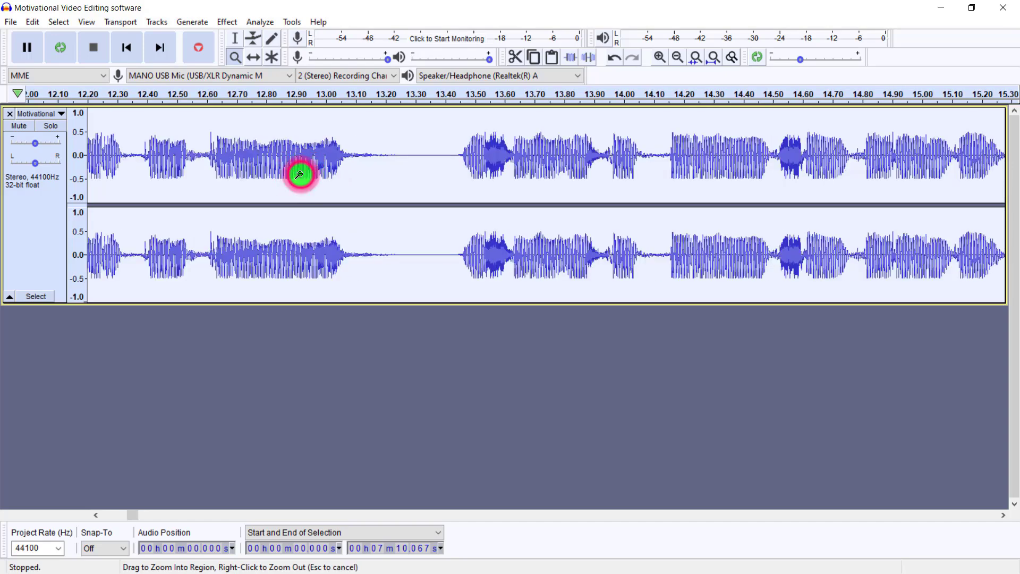
pyautogui.keyDown('shift'); pyautogui.click(301, 174); pyautogui.keyUp('shift')
pyautogui.keyDown('shift'); pyautogui.click(300, 174); pyautogui.keyUp('shift')
pyautogui.keyDown('shift'); pyautogui.click(300, 174); pyautogui.keyUp('shift')
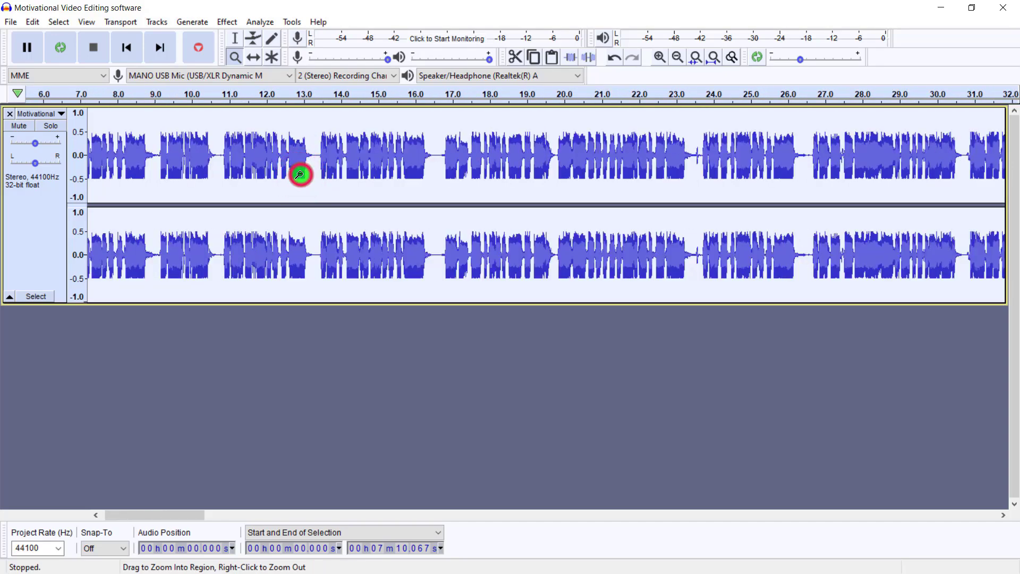
pyautogui.keyDown('shift'); pyautogui.click(301, 174); pyautogui.keyUp('shift')
pyautogui.keyDown('shift'); pyautogui.click(300, 174); pyautogui.keyUp('shift')
pyautogui.keyDown('shift'); pyautogui.click(301, 174); pyautogui.keyUp('shift')
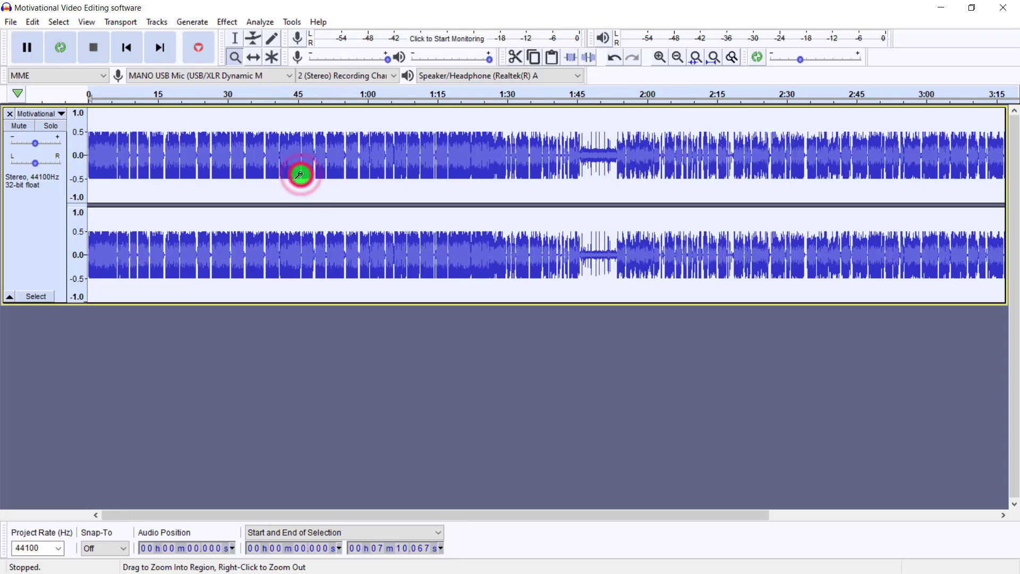
pyautogui.keyDown('shift'); pyautogui.click(300, 174); pyautogui.keyUp('shift')
pyautogui.keyDown('shift'); pyautogui.click(301, 174); pyautogui.keyUp('shift')
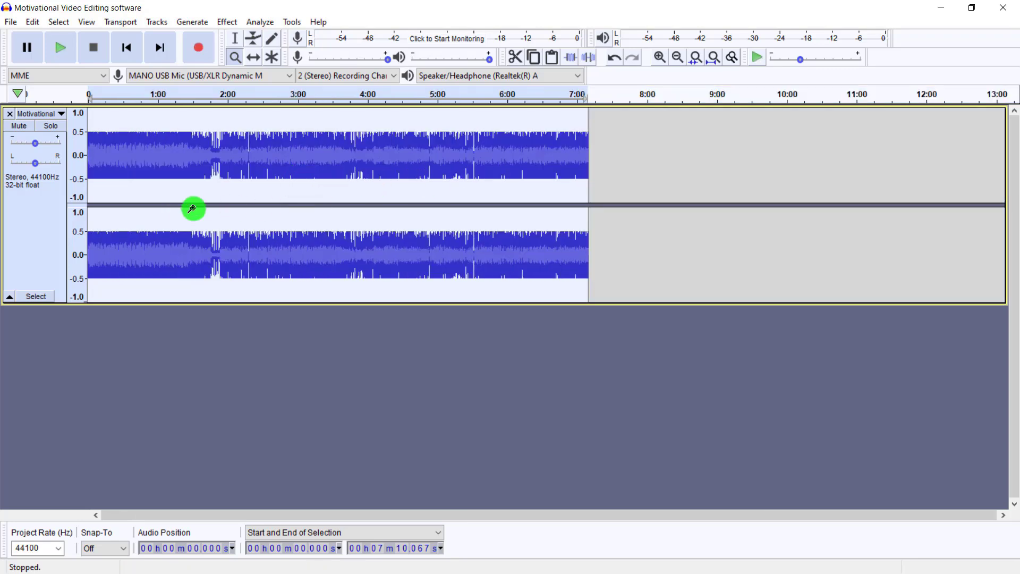
pyautogui.click(253, 372)
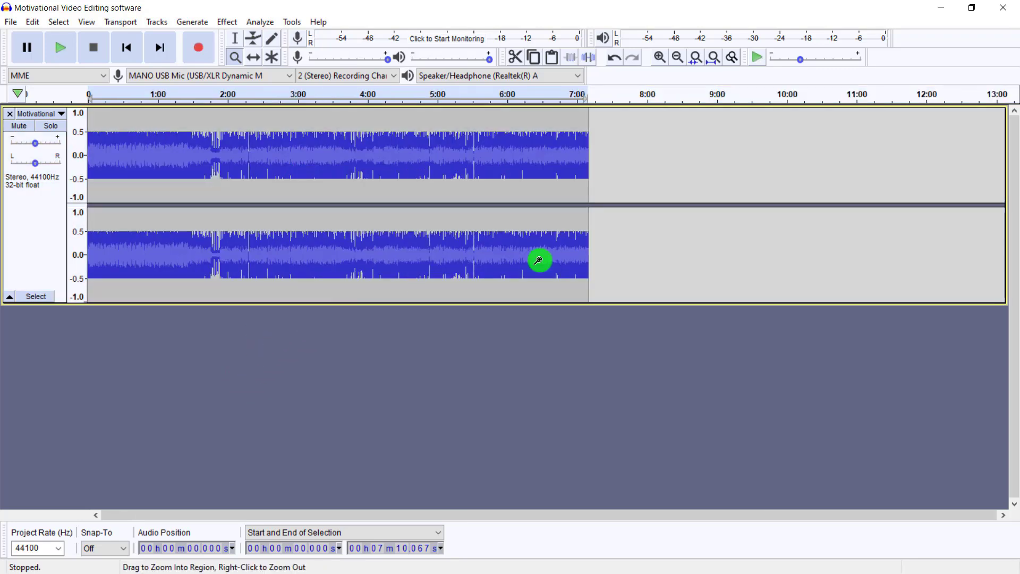
# Step: Restore the audio editor window to a smaller size and reposition it on the desktop
pyautogui.click(967, 11)
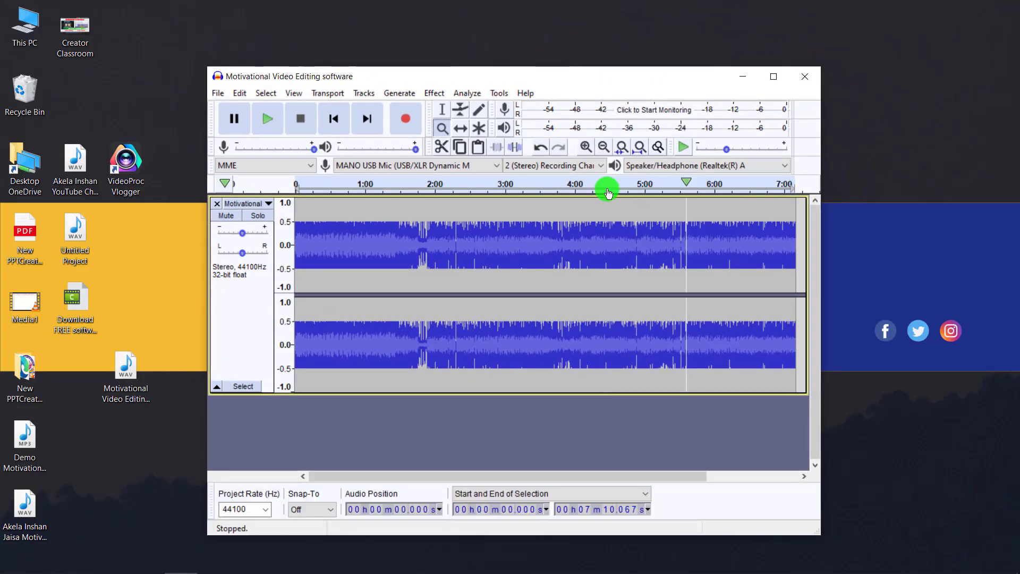
pyautogui.click(632, 81)
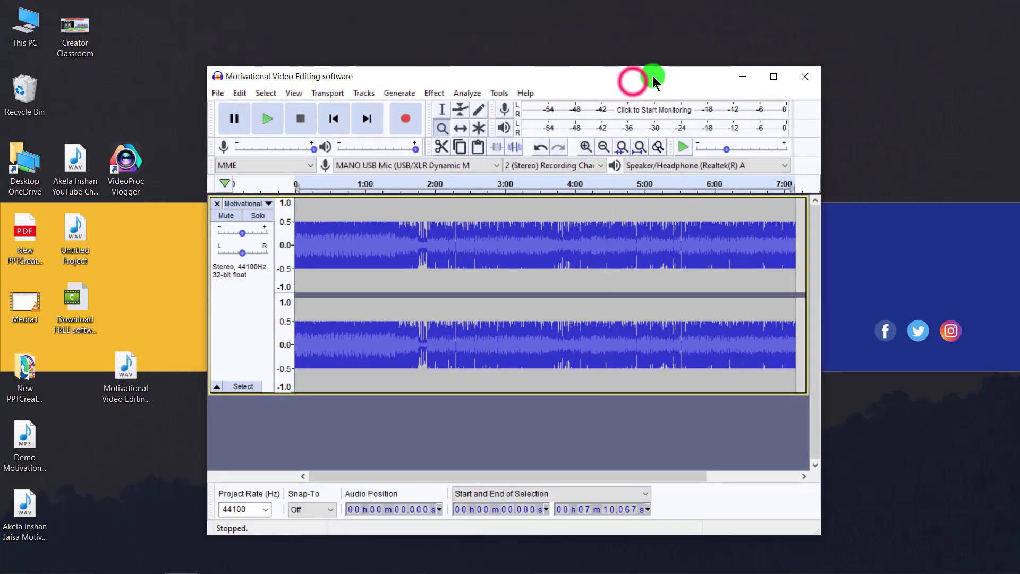
pyautogui.moveTo(632, 80); pyautogui.dragTo(679, 50)
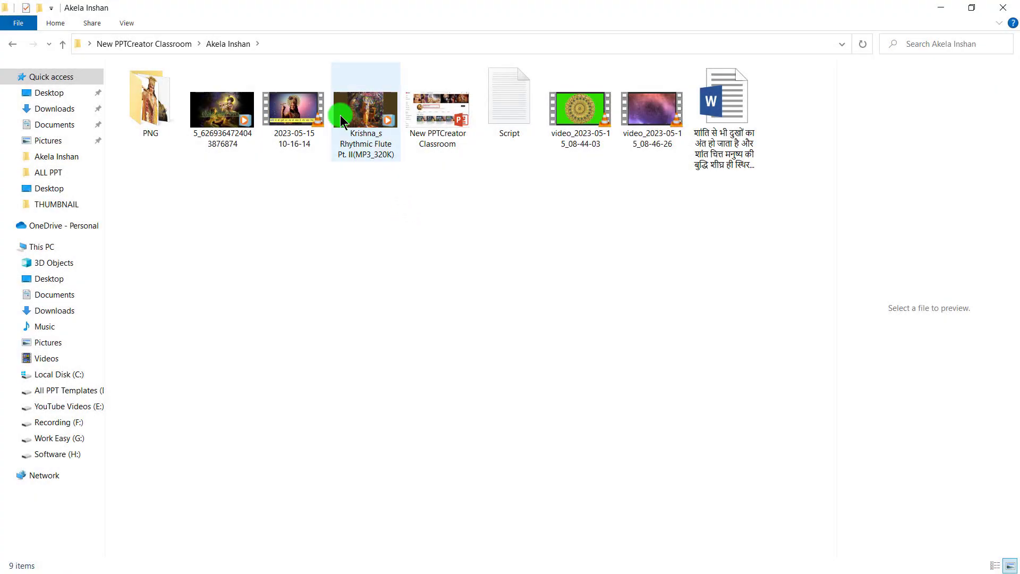
# Step: Compare the two background music files in File Explorer's Akela Inshan folder and select the Krishna_s Rhythmic Flute Pt. II MP3
pyautogui.click(223, 121)
pyautogui.click(360, 127)
pyautogui.click(222, 123)
pyautogui.click(351, 127)
pyautogui.click(223, 123)
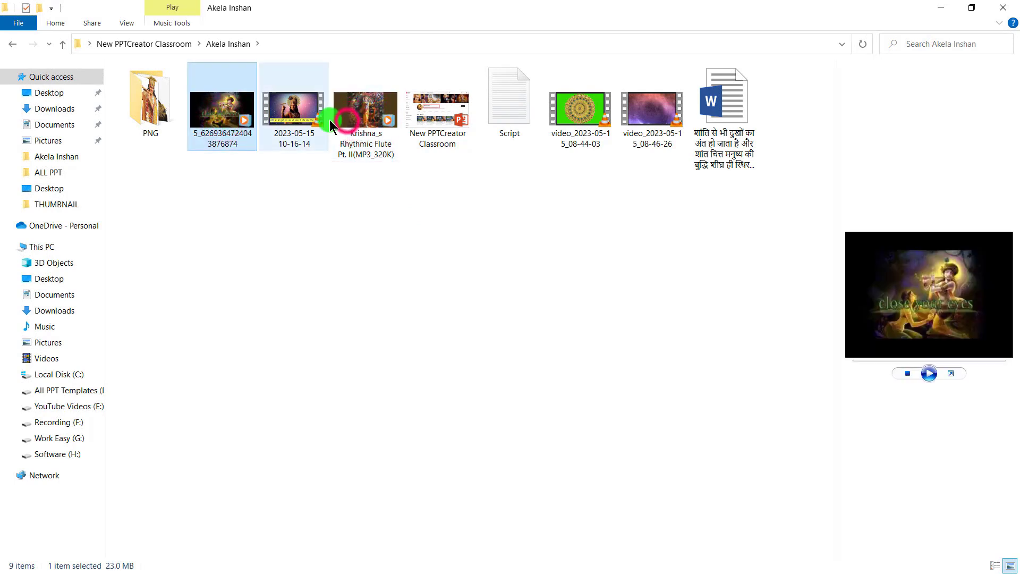
pyautogui.click(356, 120)
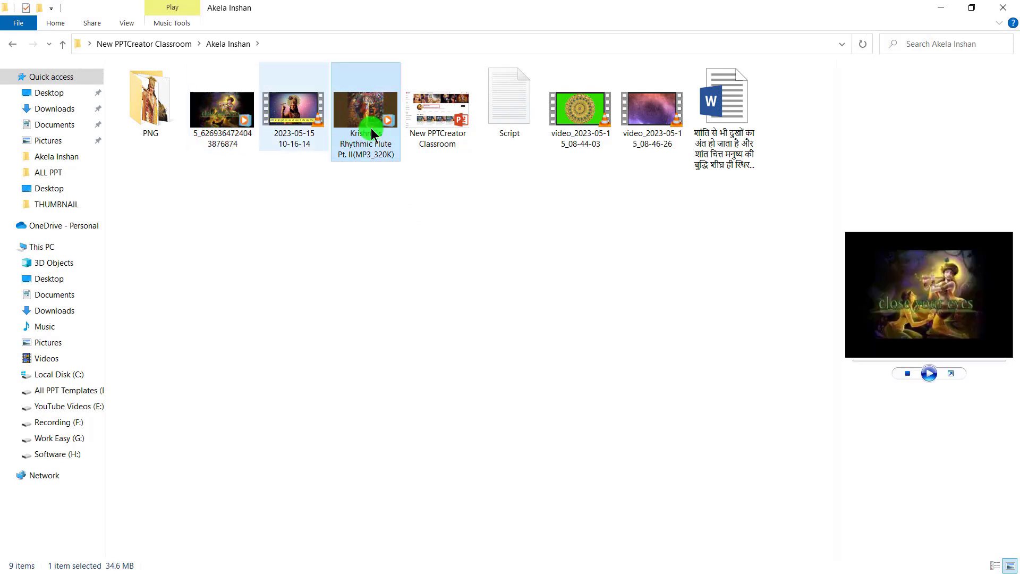
# Step: Shrink the Akela Inshan folder window and move it so the audio editor's track area is uncovered
pyautogui.click(979, 9)
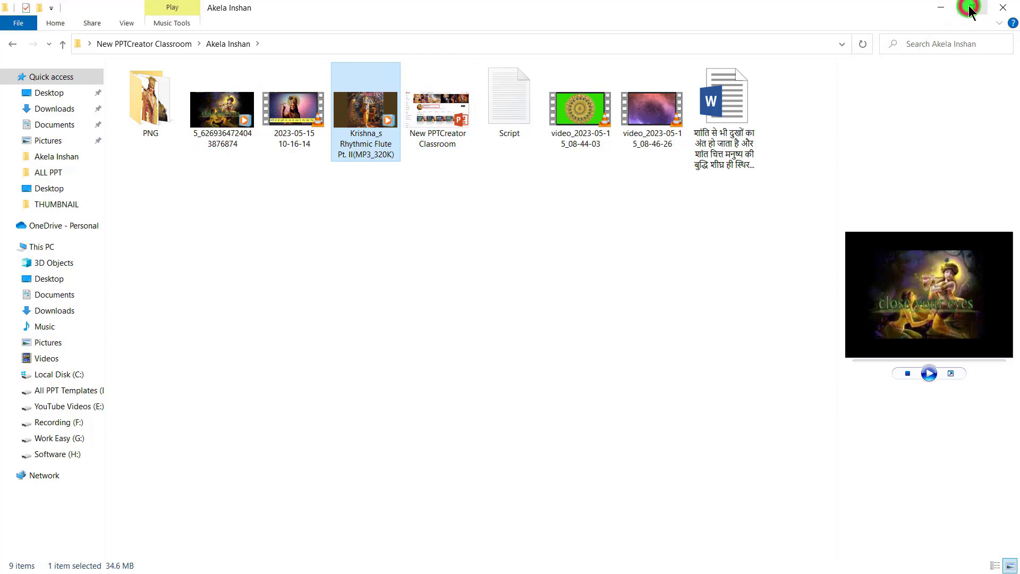
pyautogui.click(485, 28)
pyautogui.click(745, 10)
pyautogui.click(971, 7)
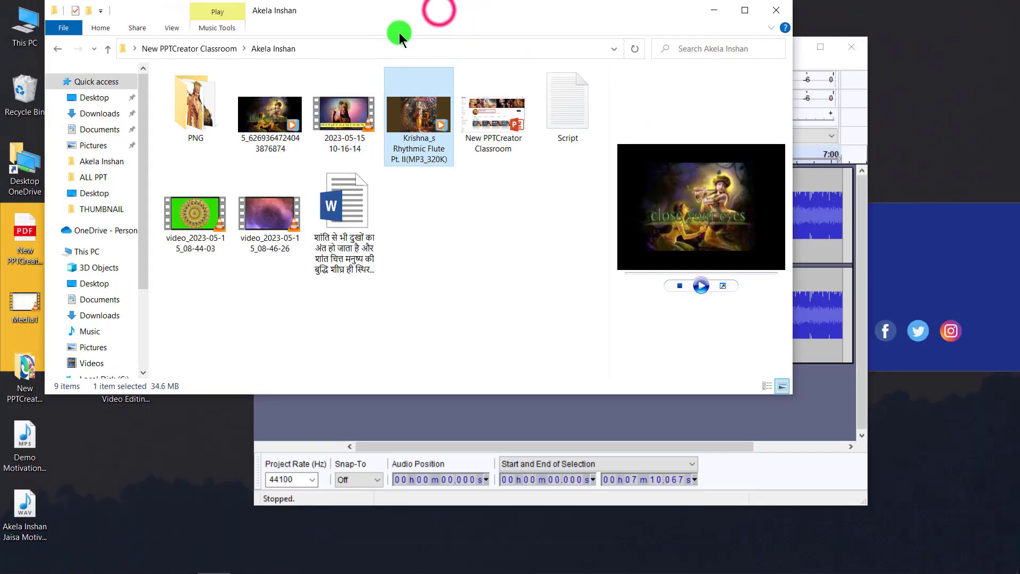
pyautogui.moveTo(439, 11); pyautogui.dragTo(218, 92)
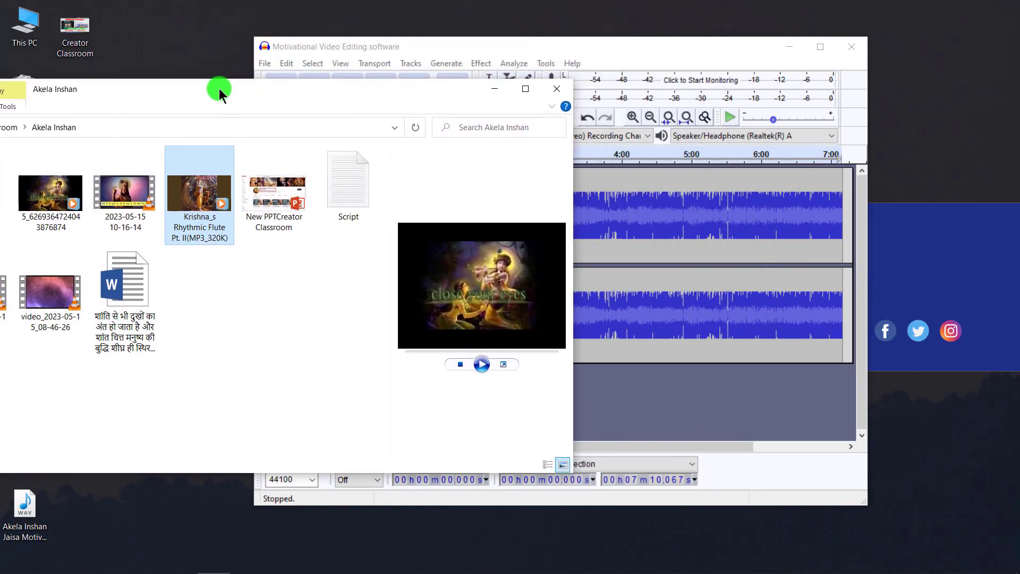
# Step: Import the Krishna_s Rhythmic Flute MP3 into Audacity as a new track, close the folder window and maximize the project
pyautogui.click(189, 204)
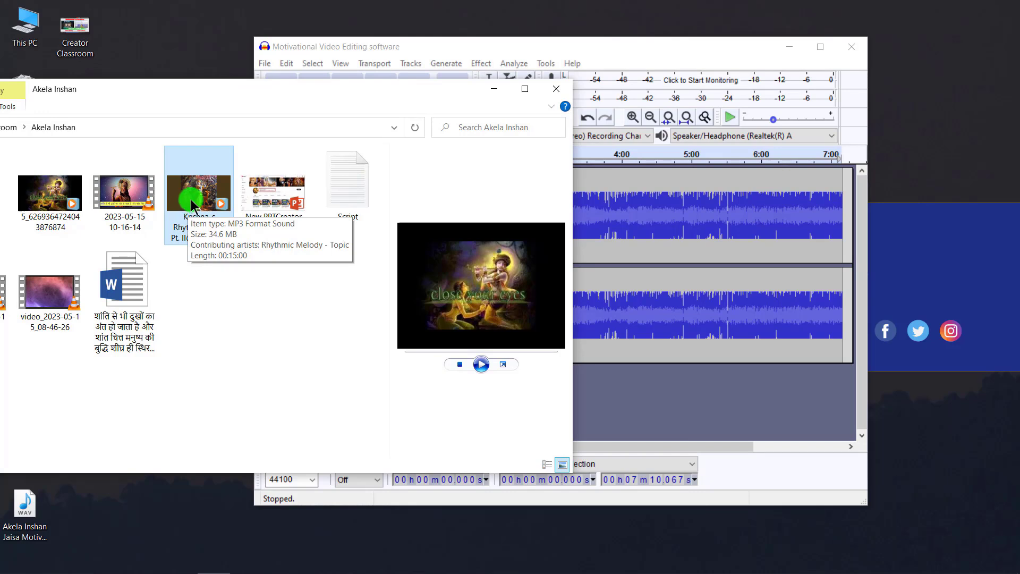
pyautogui.click(194, 195)
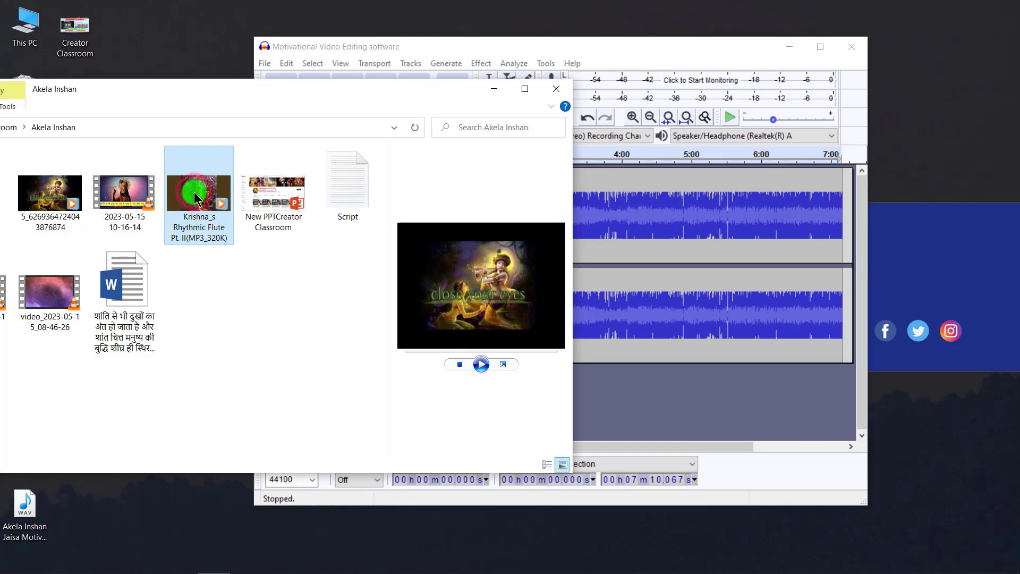
pyautogui.moveTo(194, 196); pyautogui.dragTo(653, 407)
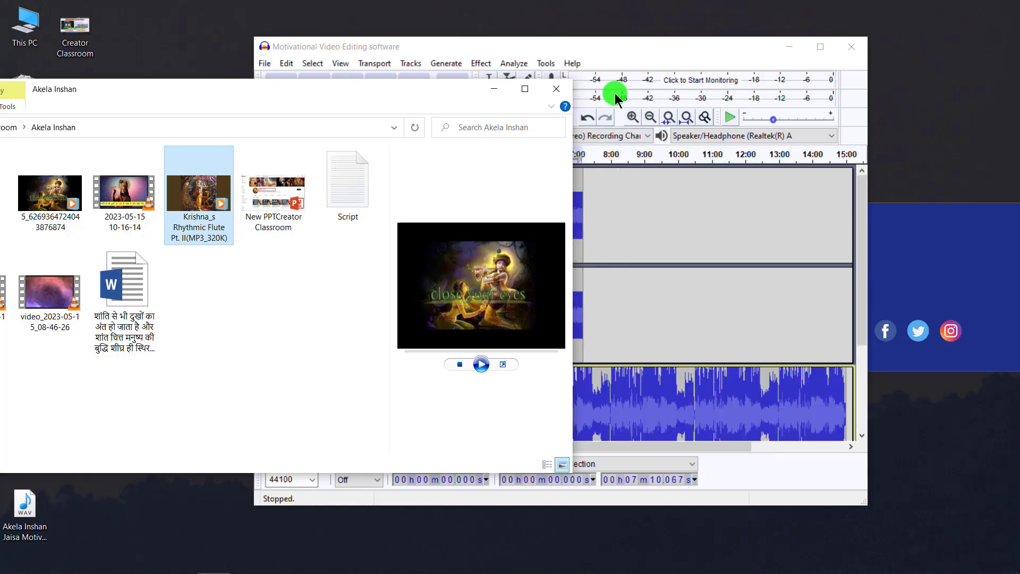
pyautogui.click(556, 91)
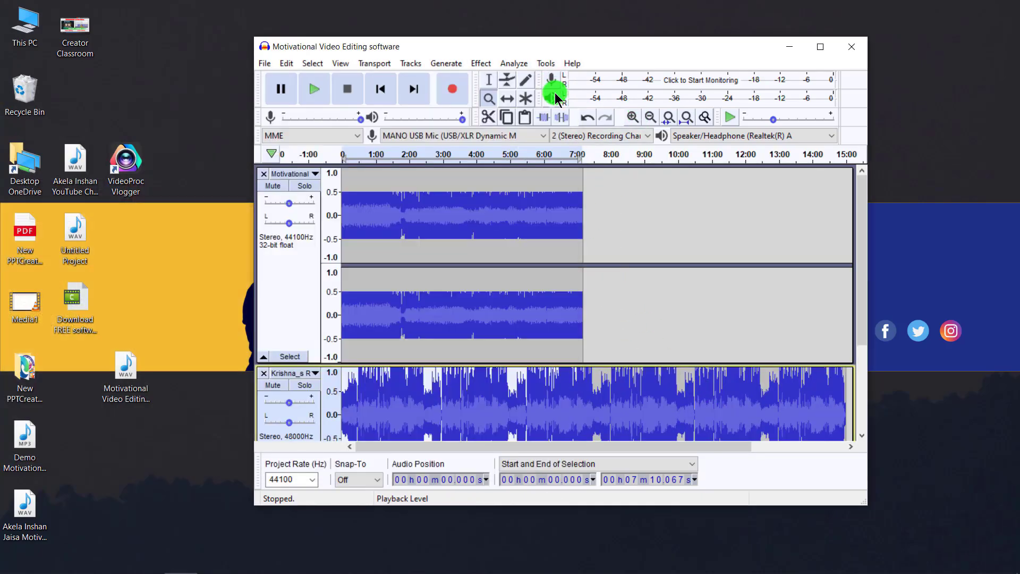
pyautogui.click(820, 46)
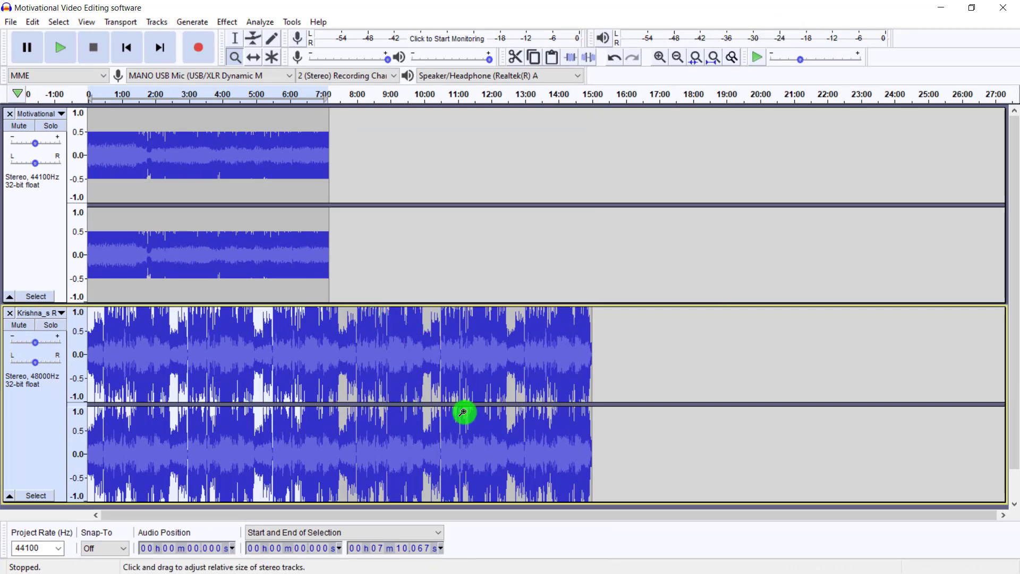
# Step: Reduce the flute track's height and apply the Limiter to it as a Hard Limit with a lower threshold, 10 ms hold and no make-up gain
pyautogui.moveTo(484, 504); pyautogui.dragTo(483, 404)
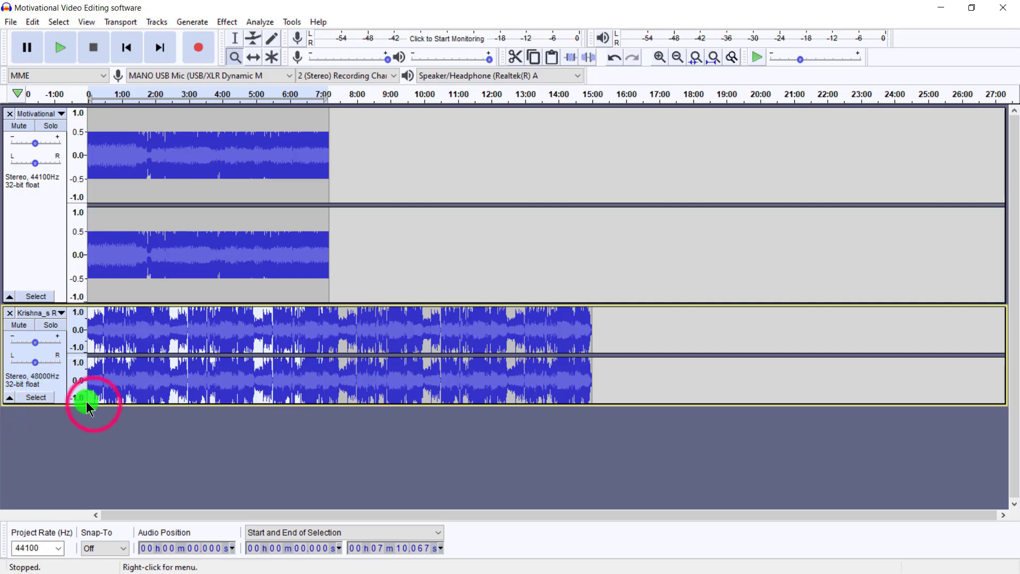
pyautogui.moveTo(93, 404); pyautogui.dragTo(89, 429)
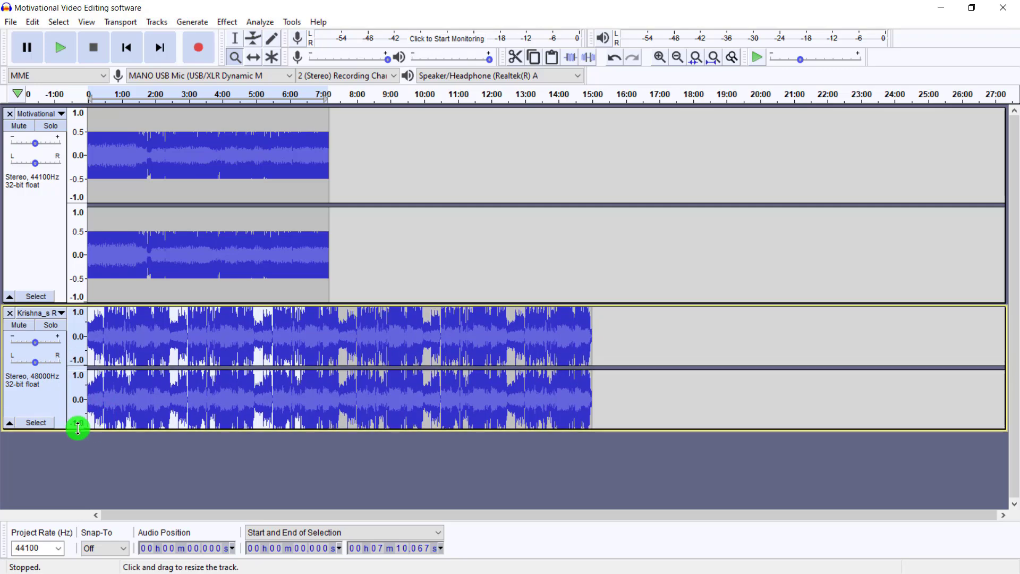
pyautogui.click(37, 407)
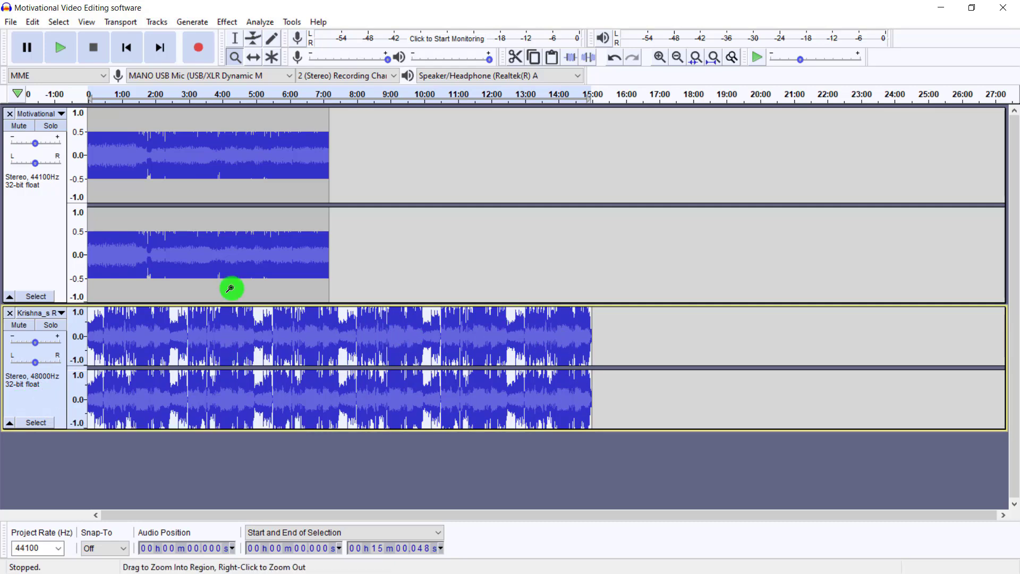
pyautogui.click(227, 24)
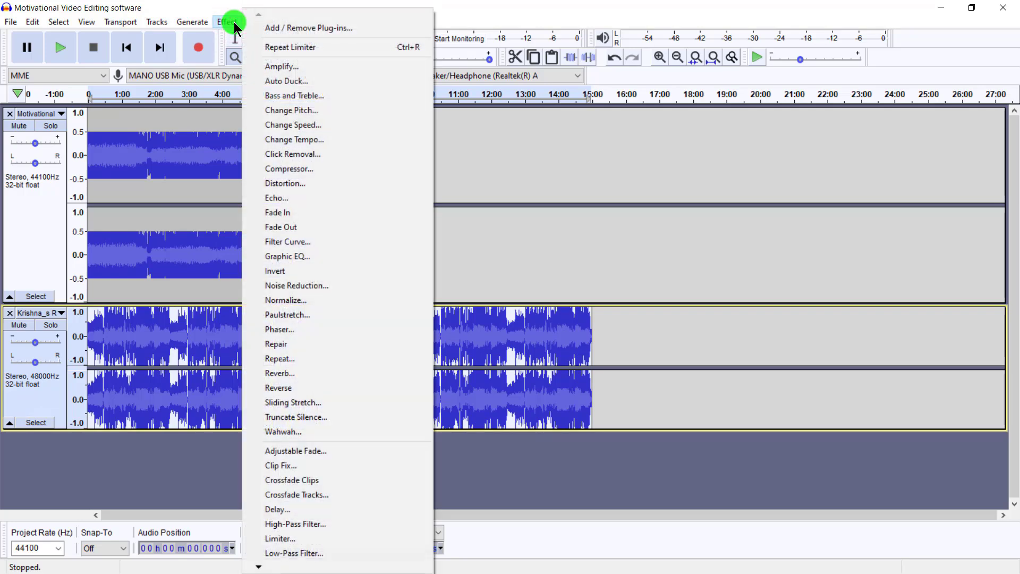
pyautogui.click(288, 540)
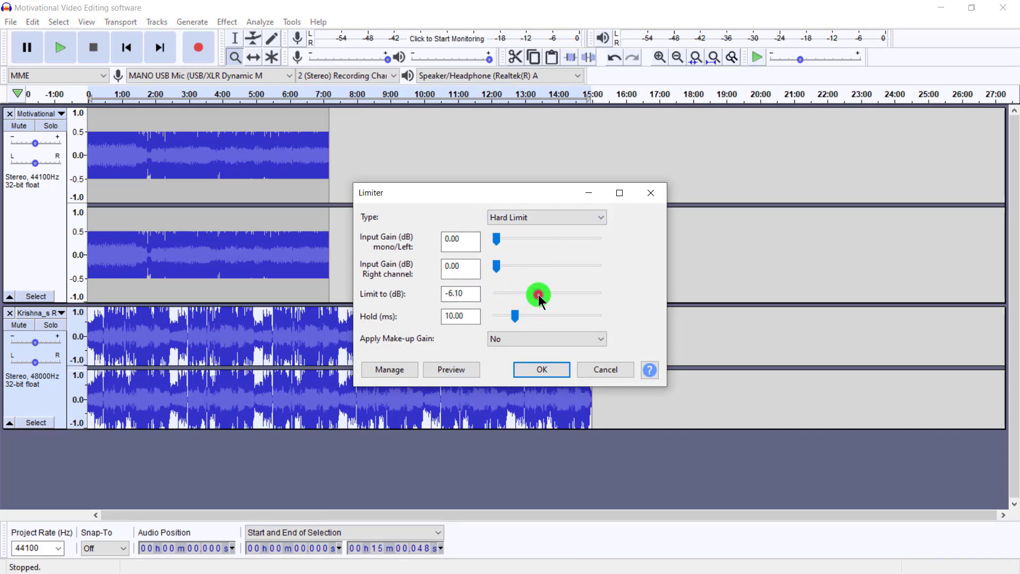
pyautogui.moveTo(544, 296)
pyautogui.mouseDown()
pyautogui.moveTo(552, 296)
pyautogui.moveTo(517, 299)
pyautogui.mouseUp()
pyautogui.click(547, 369)
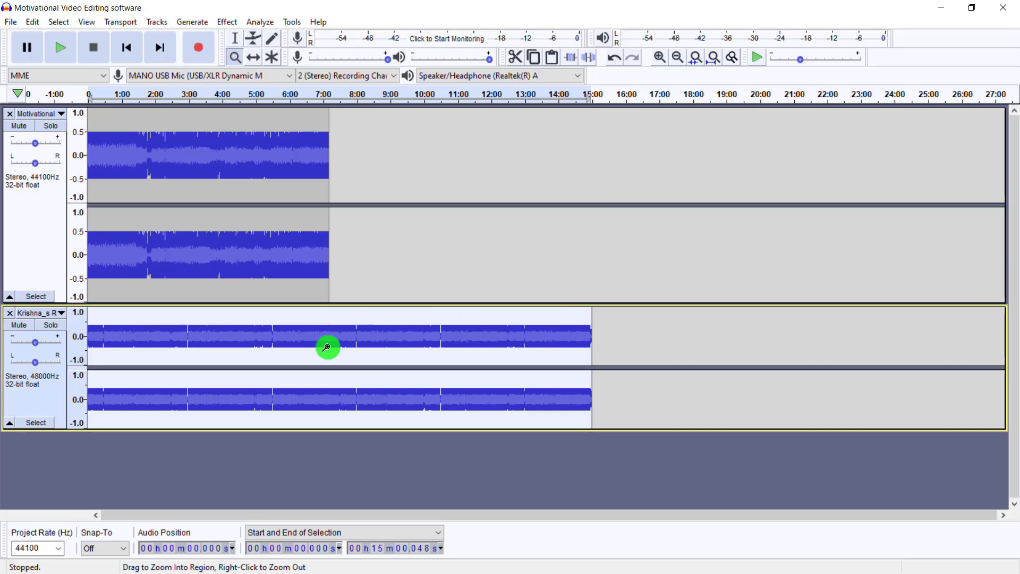
# Step: Delete the flute music that extends past the end of the voice track, from 7 m 10.067 s onward
pyautogui.click(226, 44)
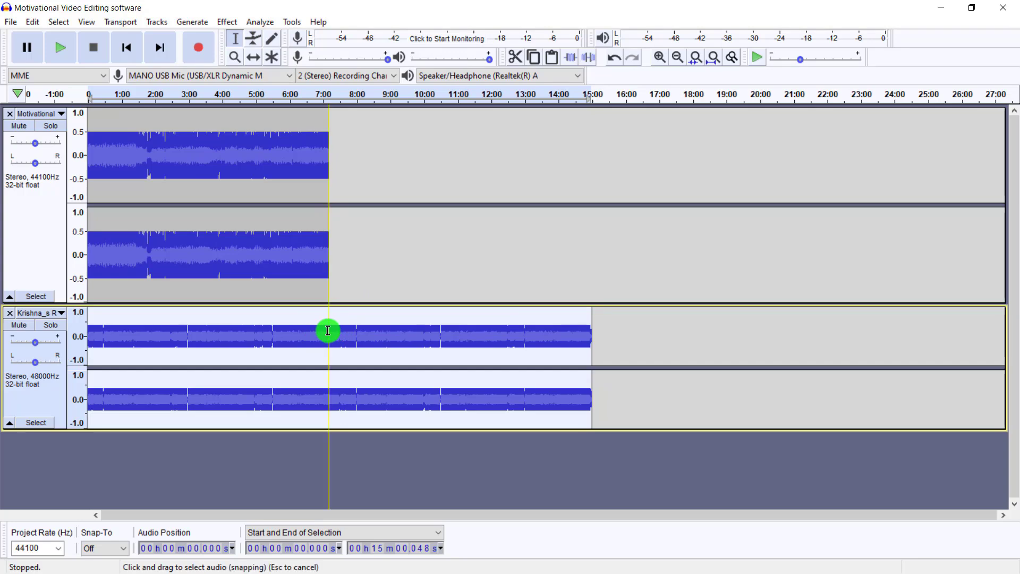
pyautogui.moveTo(327, 330); pyautogui.dragTo(617, 335)
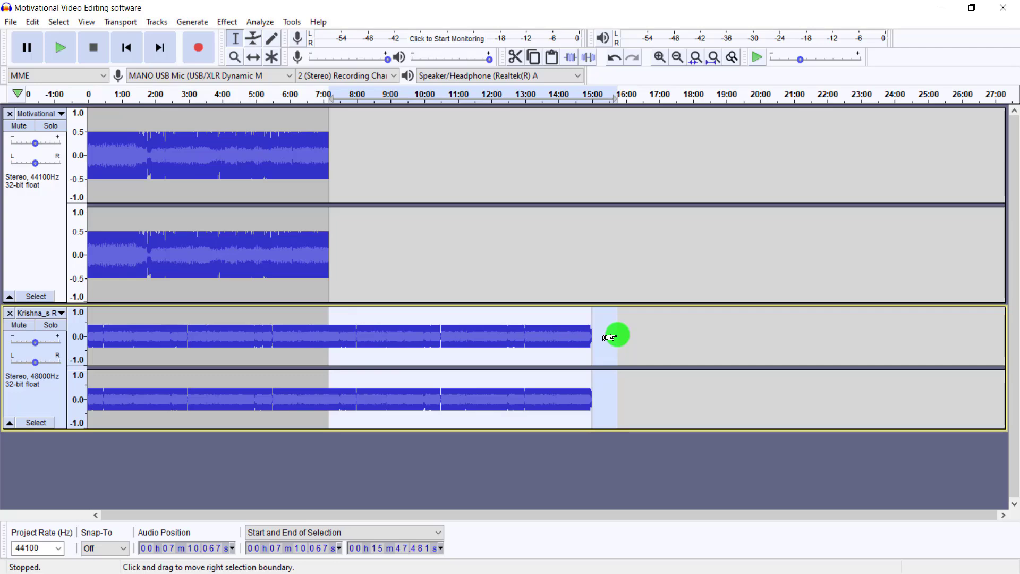
pyautogui.press('Delete')
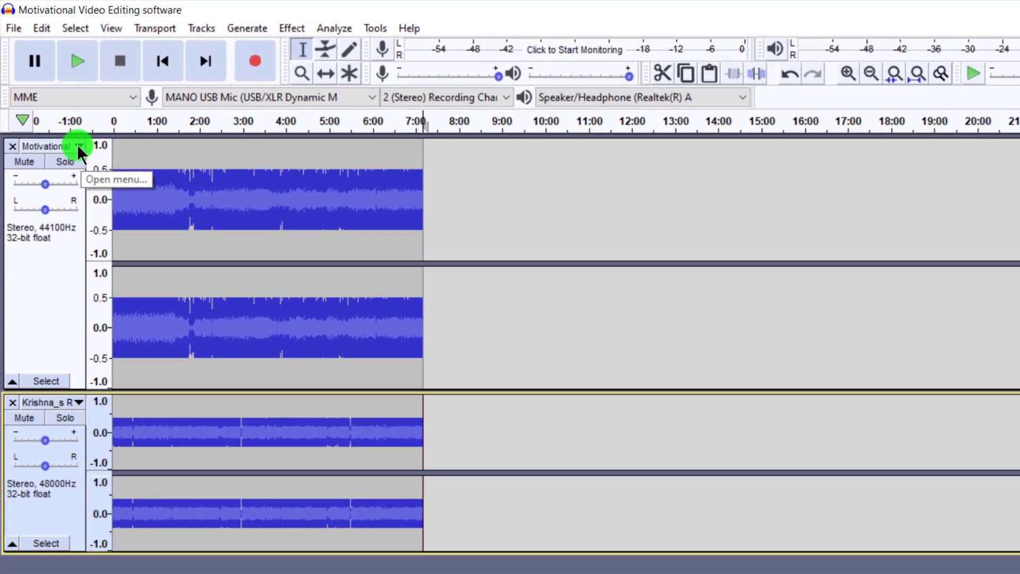
# Step: Move the voice track below the music and apply Auto Duck to the flute track with slightly weaker ducking, 0.2 s outer fades and a -30 dB threshold
pyautogui.click(62, 114)
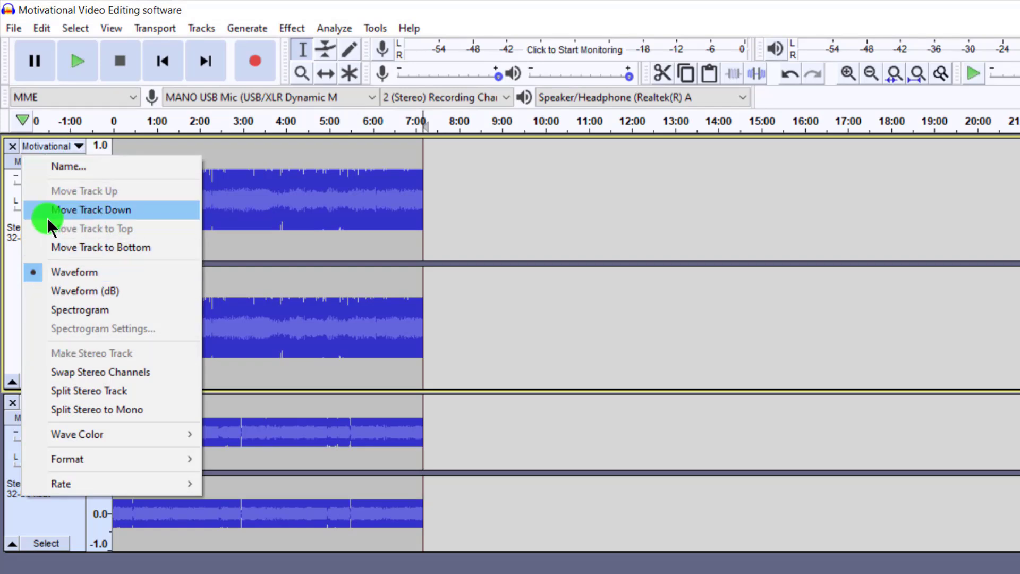
pyautogui.click(101, 214)
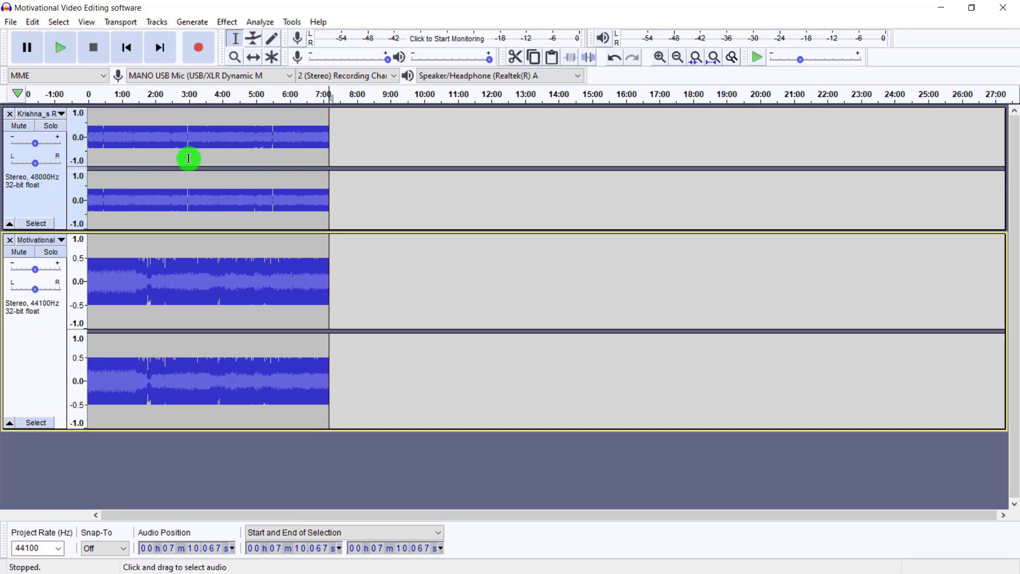
pyautogui.click(39, 206)
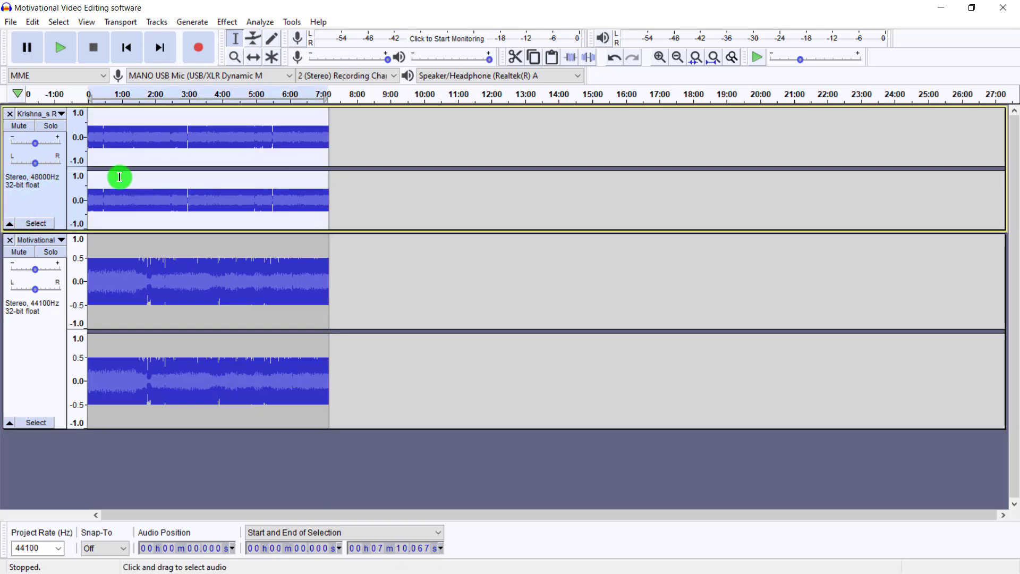
pyautogui.click(248, 23)
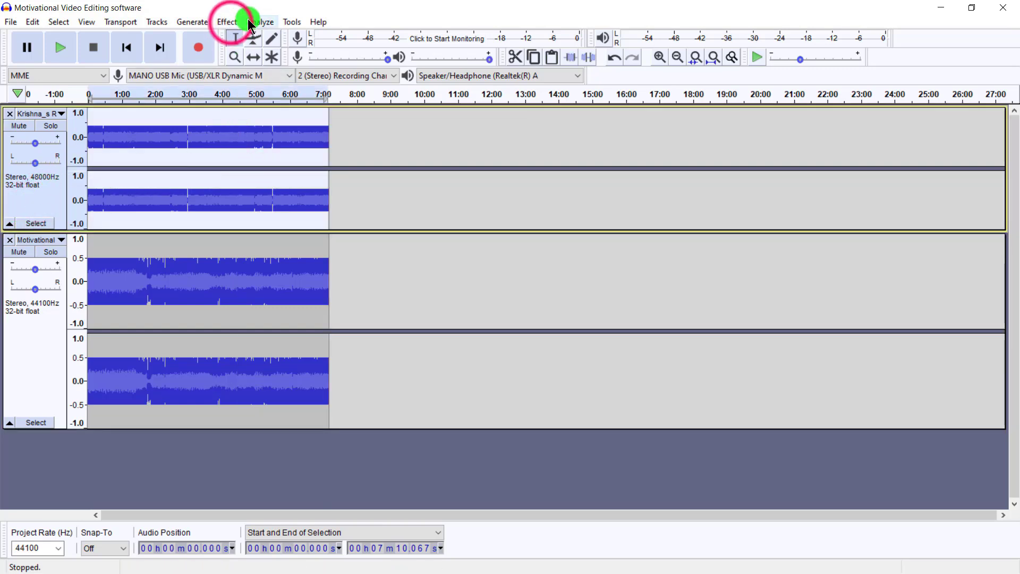
pyautogui.click(231, 22)
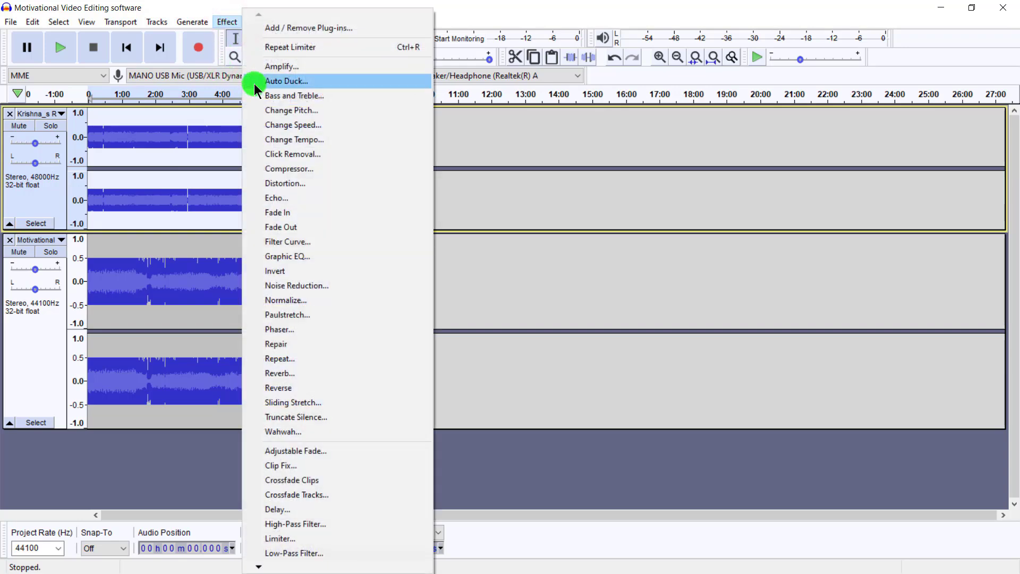
pyautogui.click(301, 81)
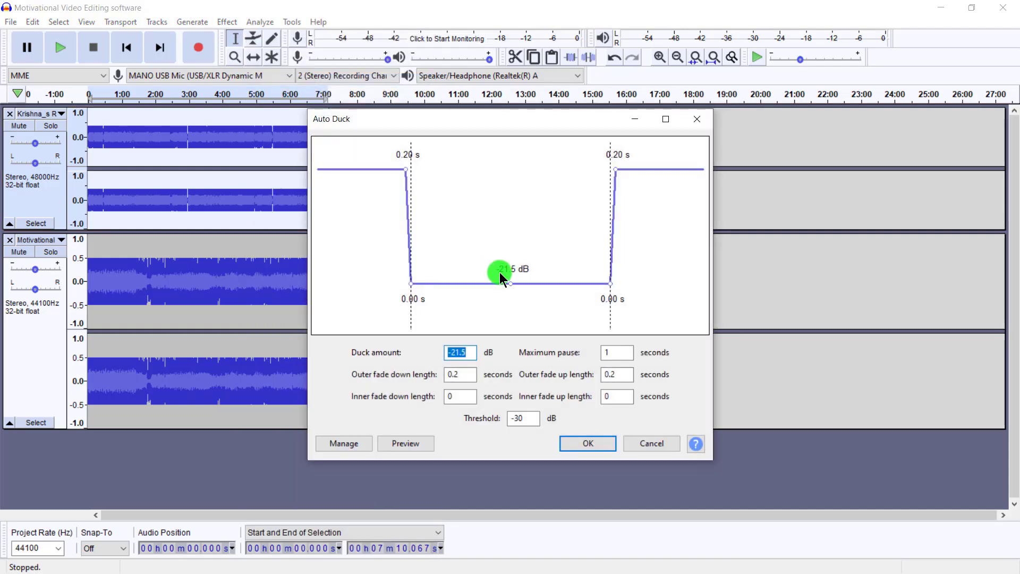
pyautogui.moveTo(515, 287); pyautogui.dragTo(511, 273)
pyautogui.click(589, 445)
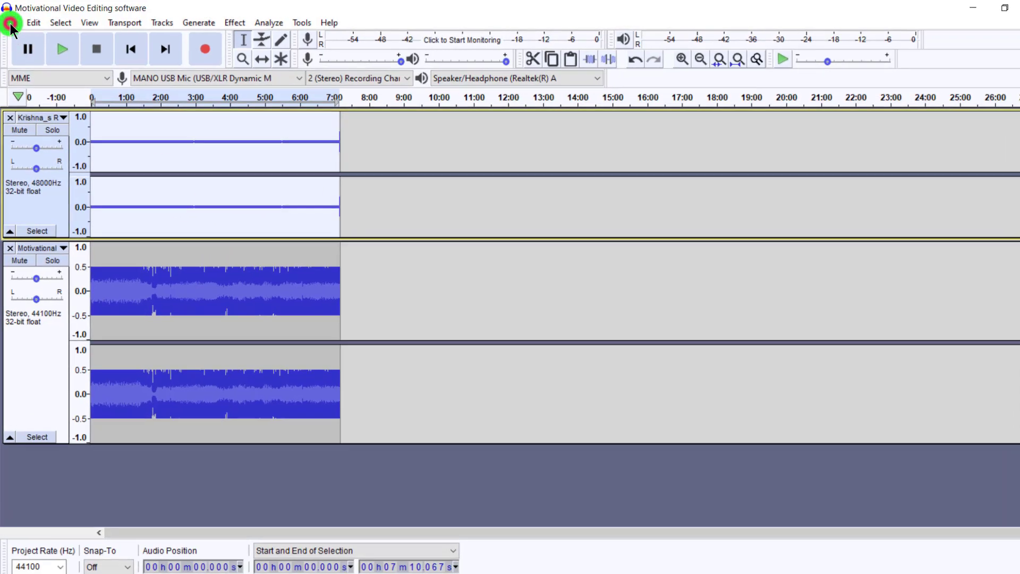
# Step: Export the mix as a signed 16-bit PCM WAV file named Motivational Video Editing on the Desktop
pyautogui.click(11, 23)
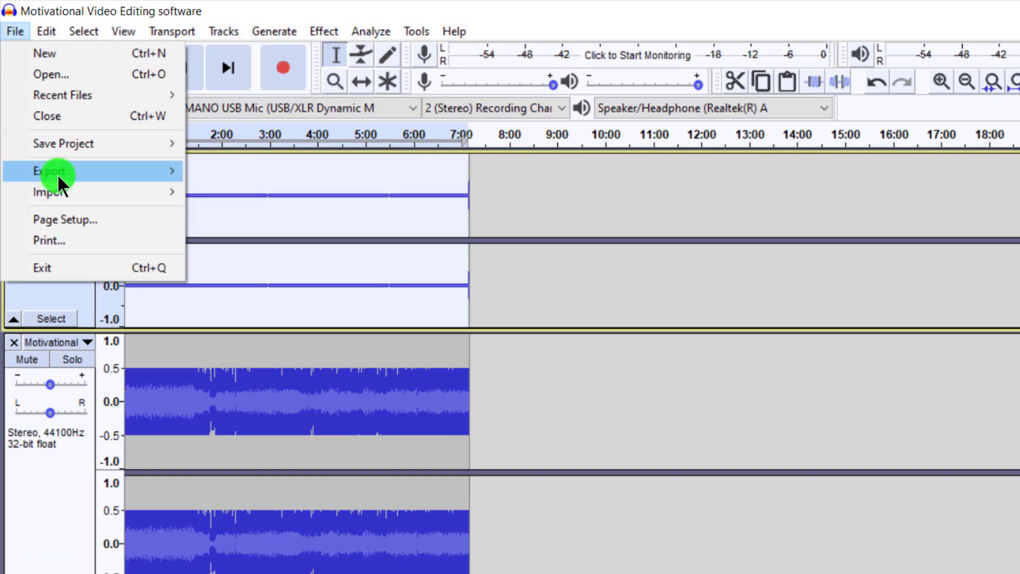
pyautogui.moveTo(74, 170)
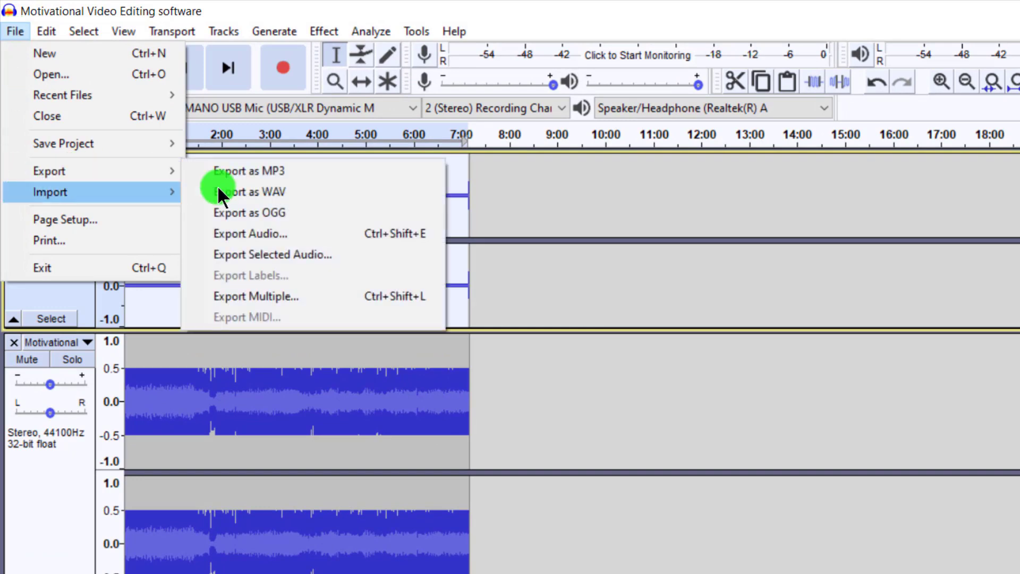
pyautogui.click(307, 193)
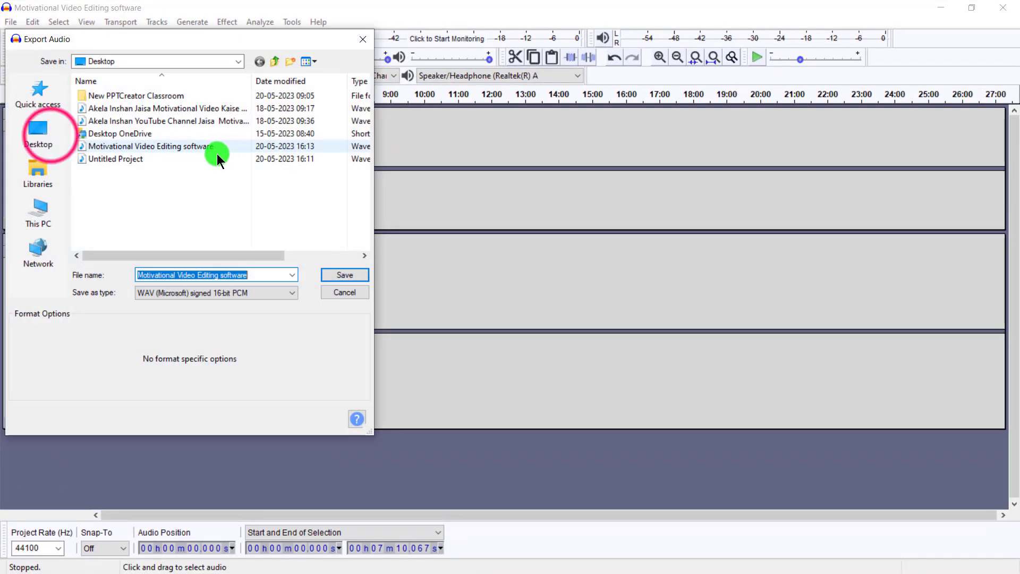
pyautogui.click(49, 148)
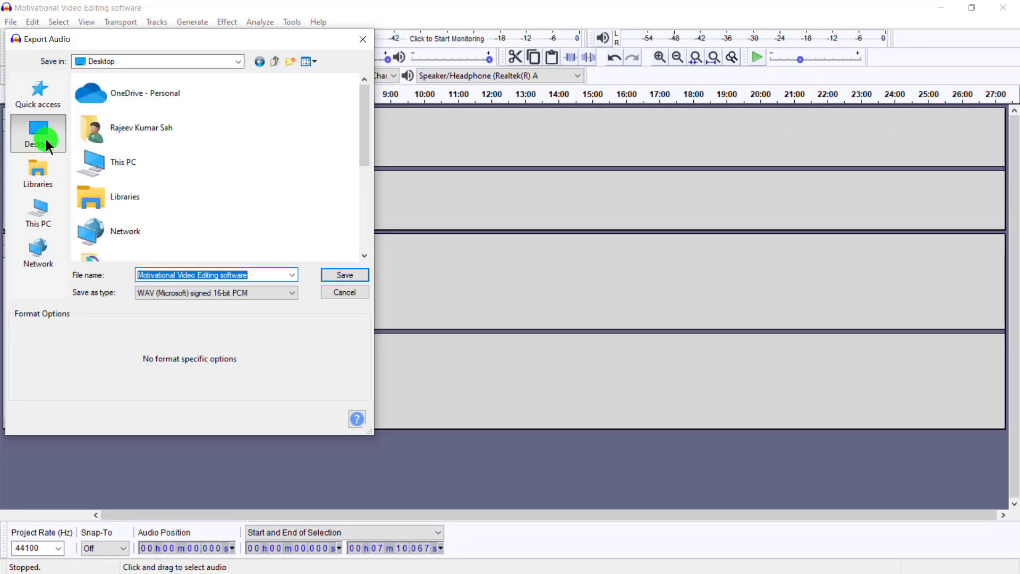
pyautogui.click(267, 274)
pyautogui.moveTo(268, 273); pyautogui.dragTo(220, 275)
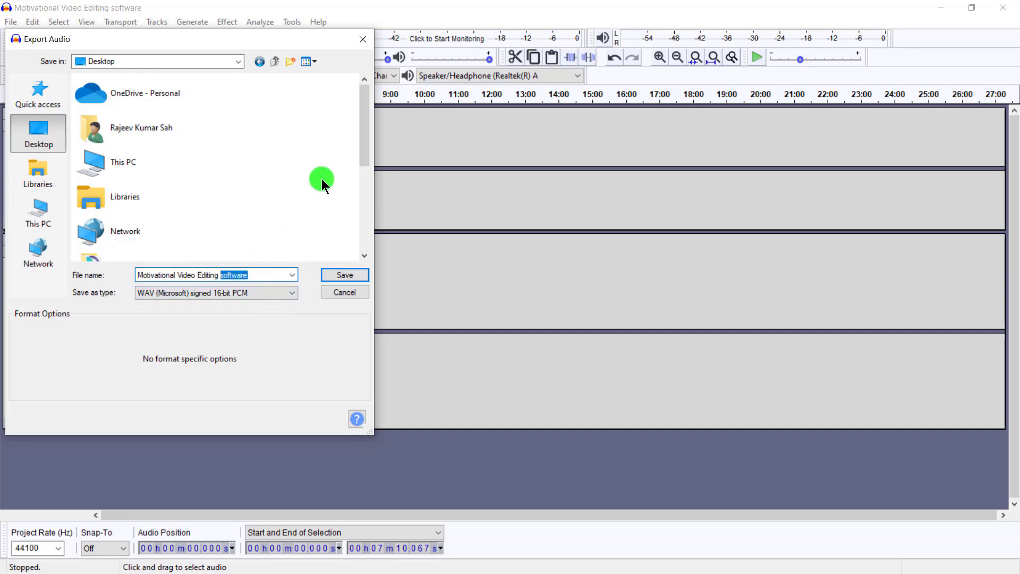
pyautogui.press('BackSpace')
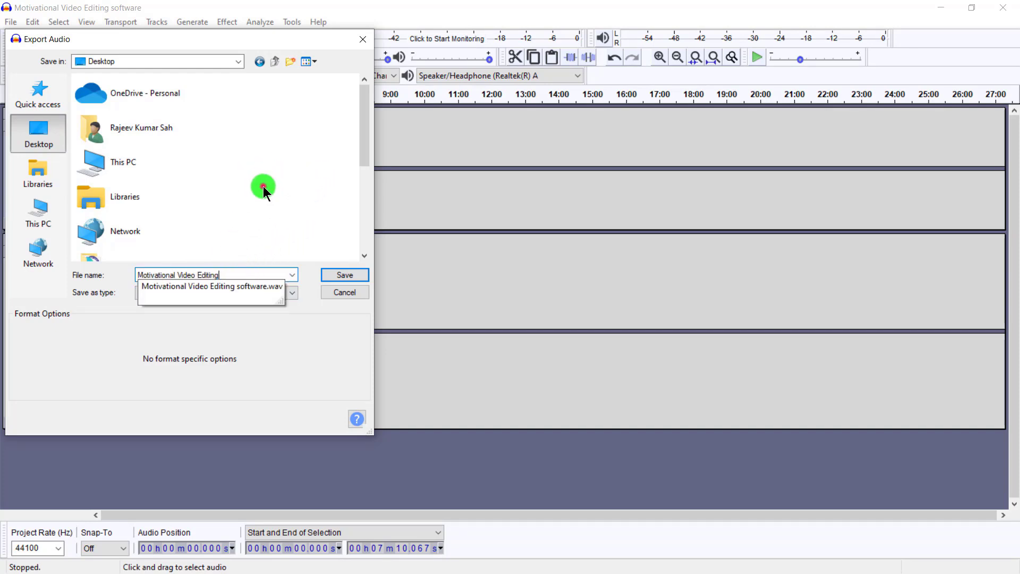
pyautogui.click(263, 187)
pyautogui.click(347, 273)
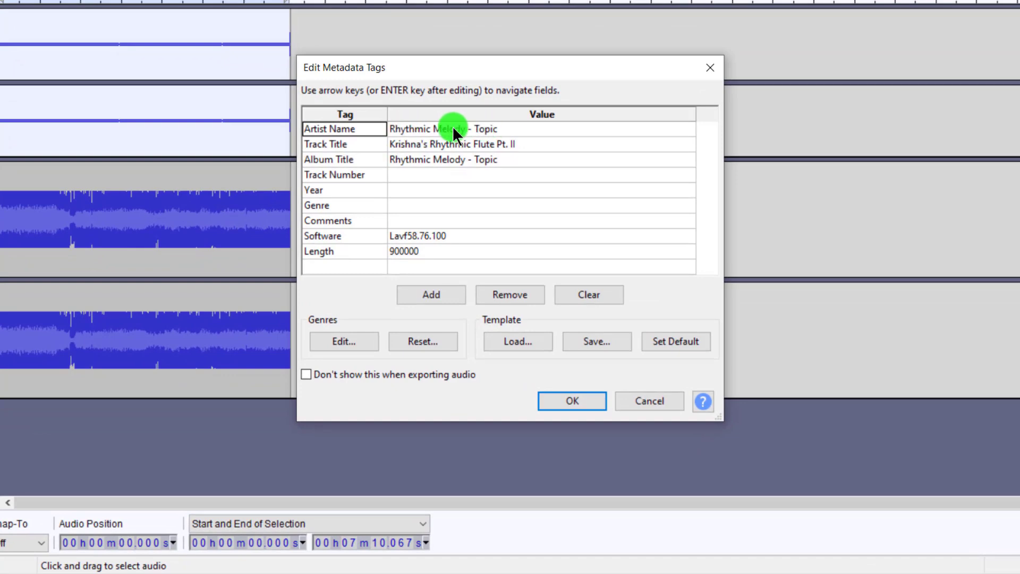
# Step: Clear the artist name, track title, album title, software and length metadata tags and complete the WAV export
pyautogui.click(439, 129)
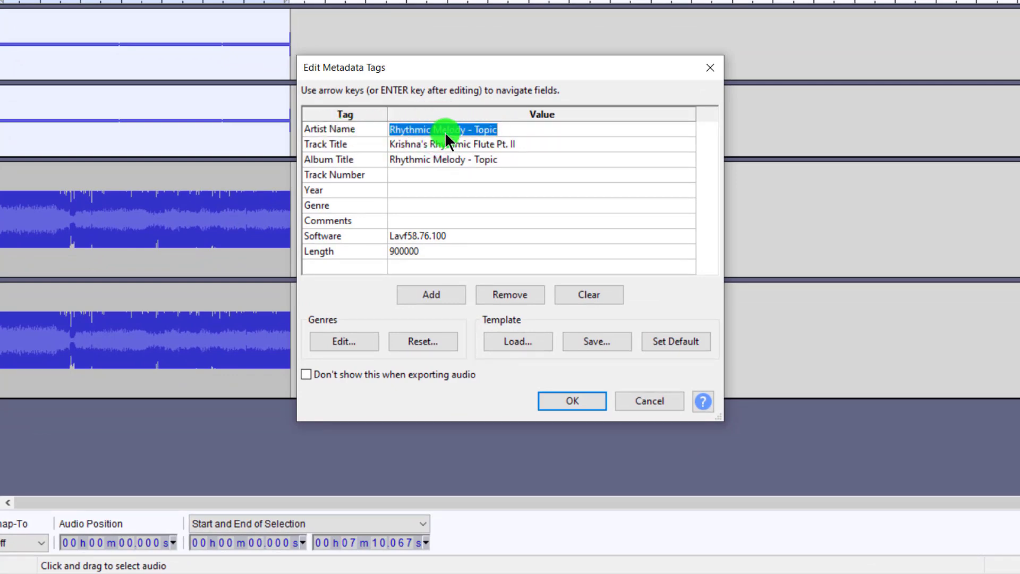
pyautogui.press('BackSpace')
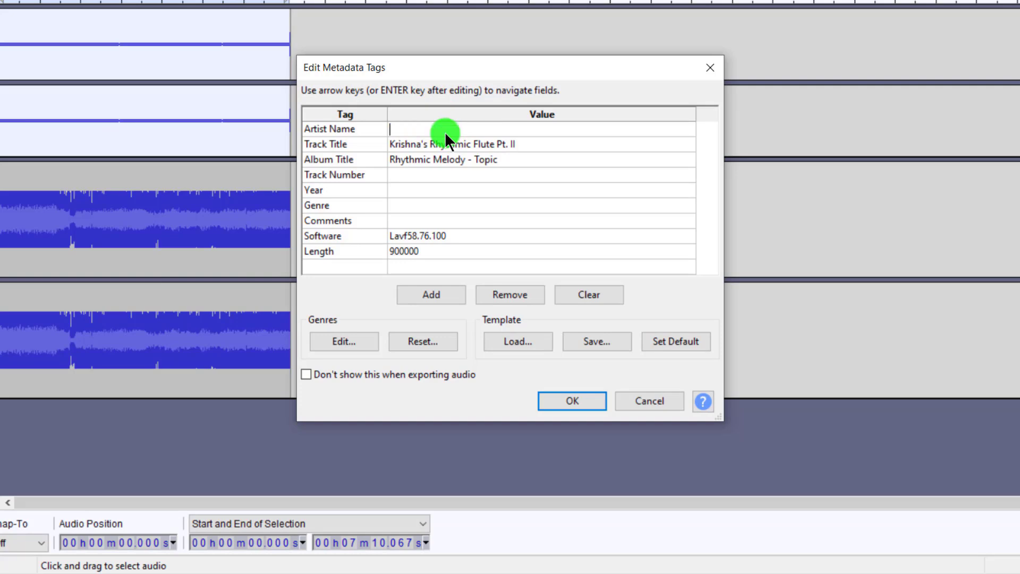
pyautogui.click(421, 144)
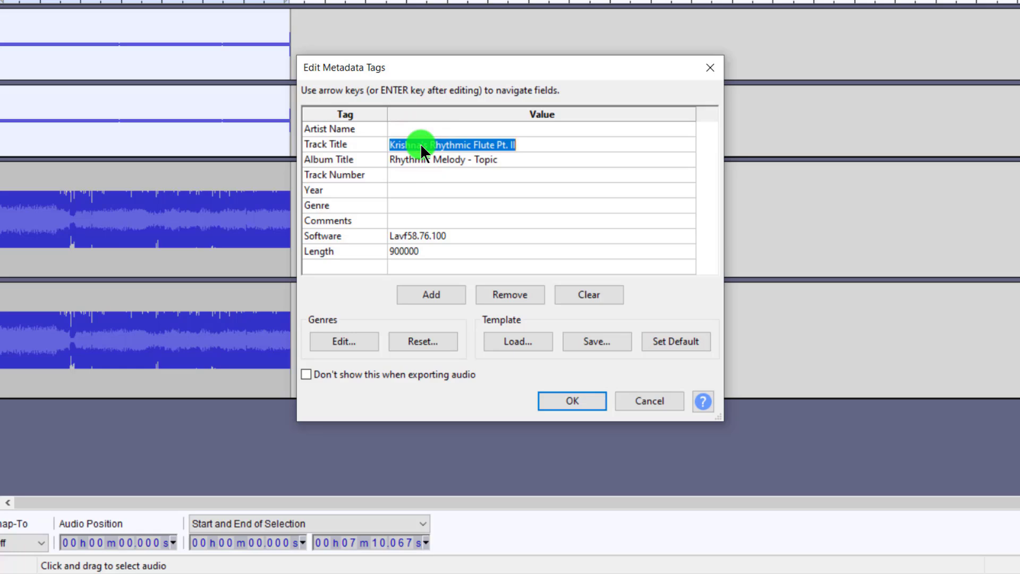
pyautogui.press('BackSpace')
pyautogui.click(428, 159)
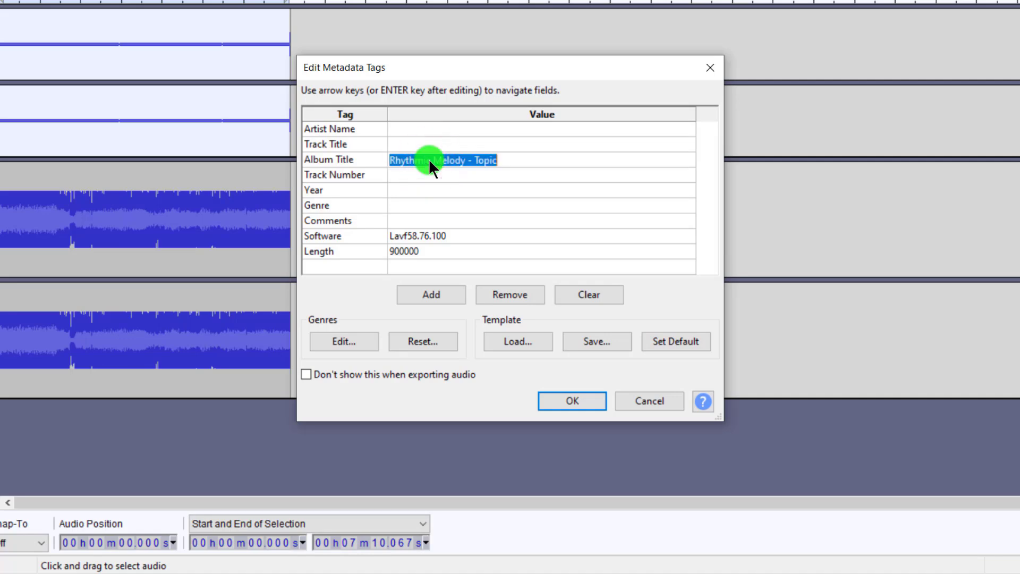
pyautogui.press('BackSpace')
pyautogui.click(426, 246)
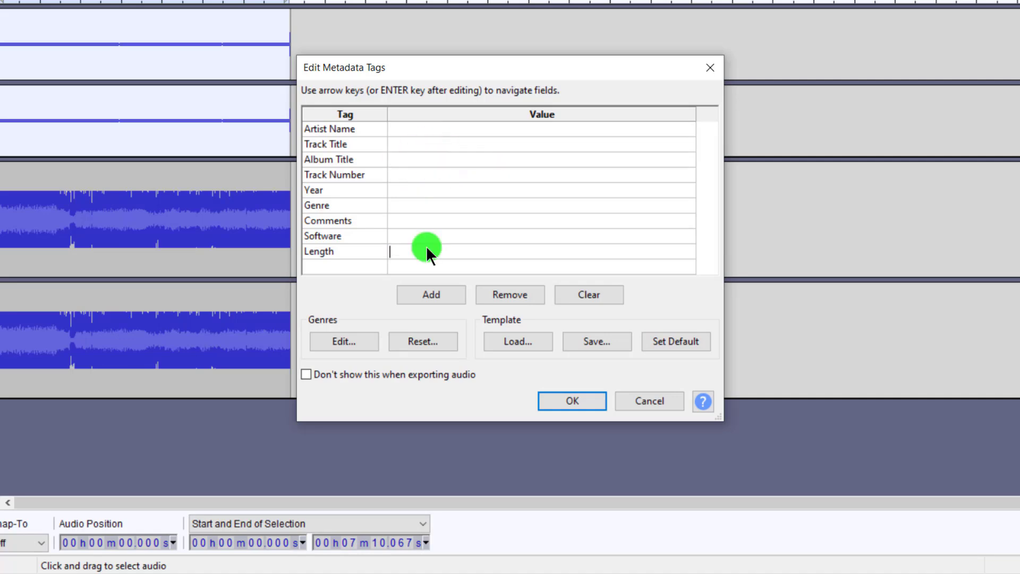
pyautogui.click(585, 402)
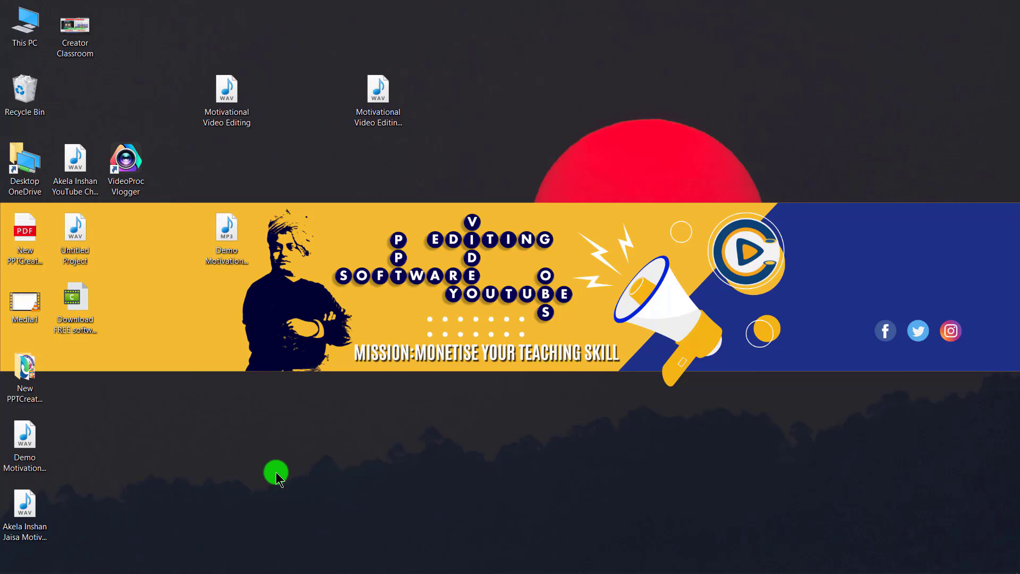
# Step: Switch to VideoProc Vlogger and import the Demo Motivational video edit WAV from the Desktop as music
pyautogui.click(228, 241)
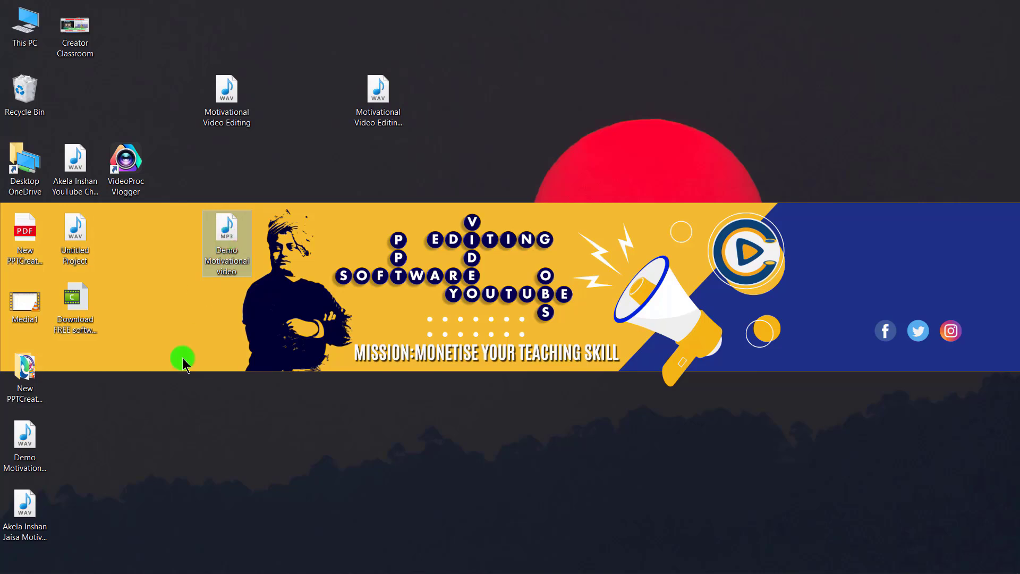
pyautogui.click(162, 566)
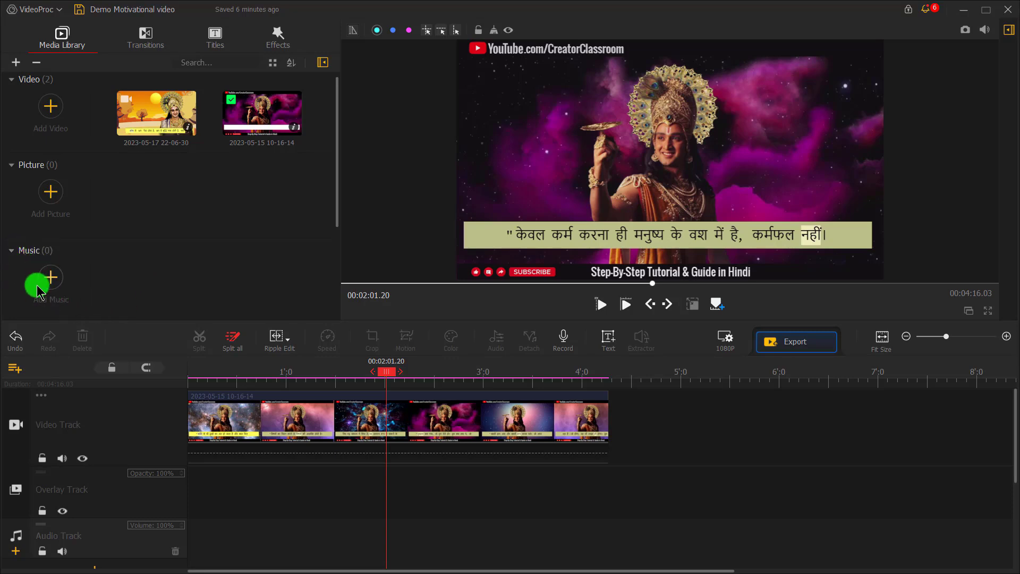
pyautogui.click(51, 278)
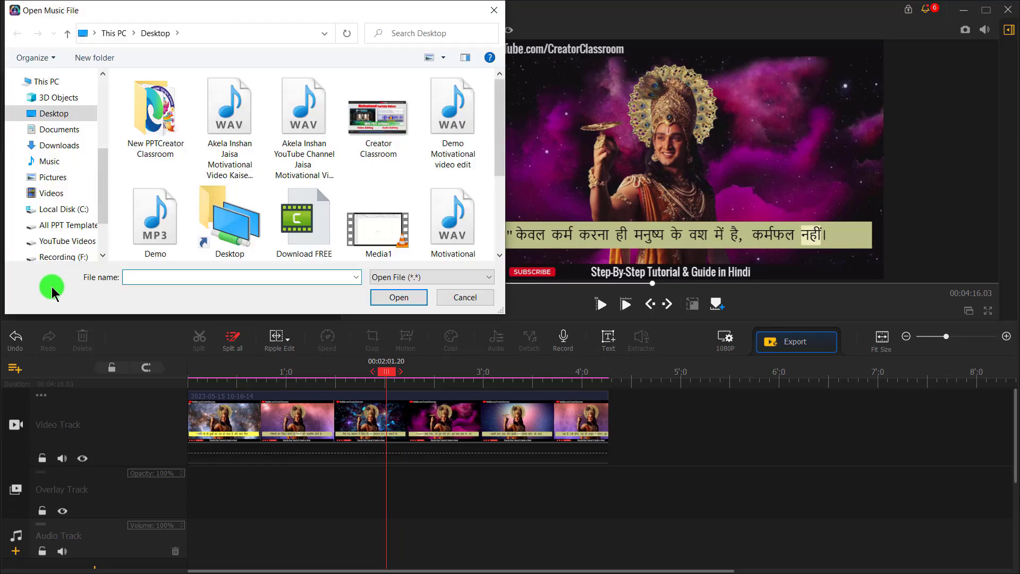
pyautogui.click(67, 117)
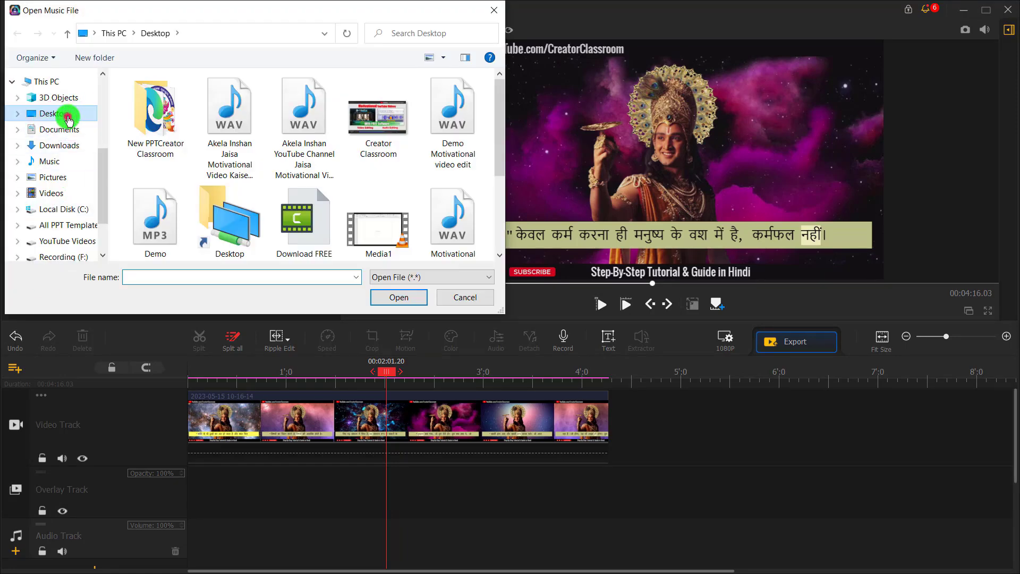
pyautogui.click(451, 107)
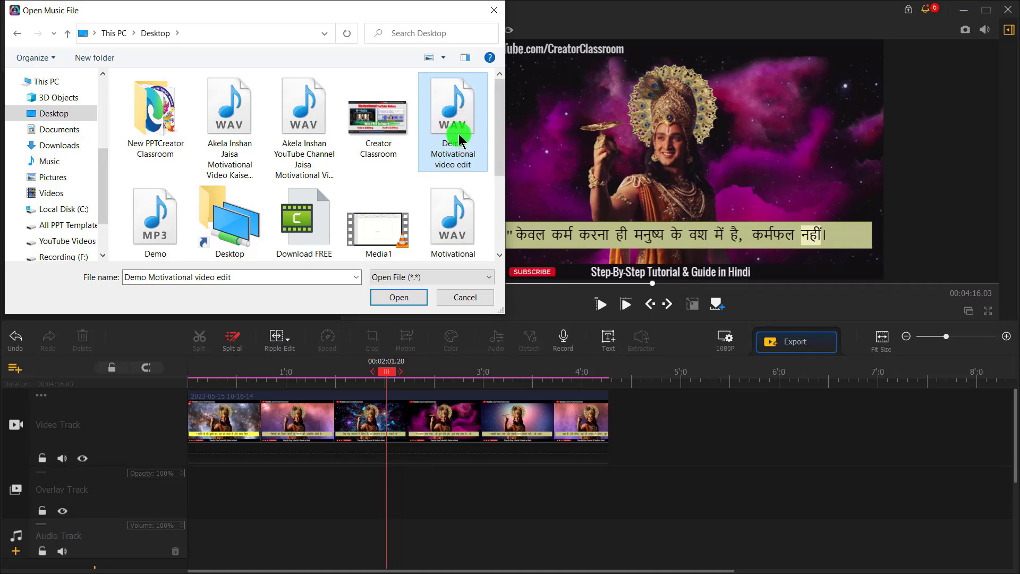
pyautogui.click(403, 296)
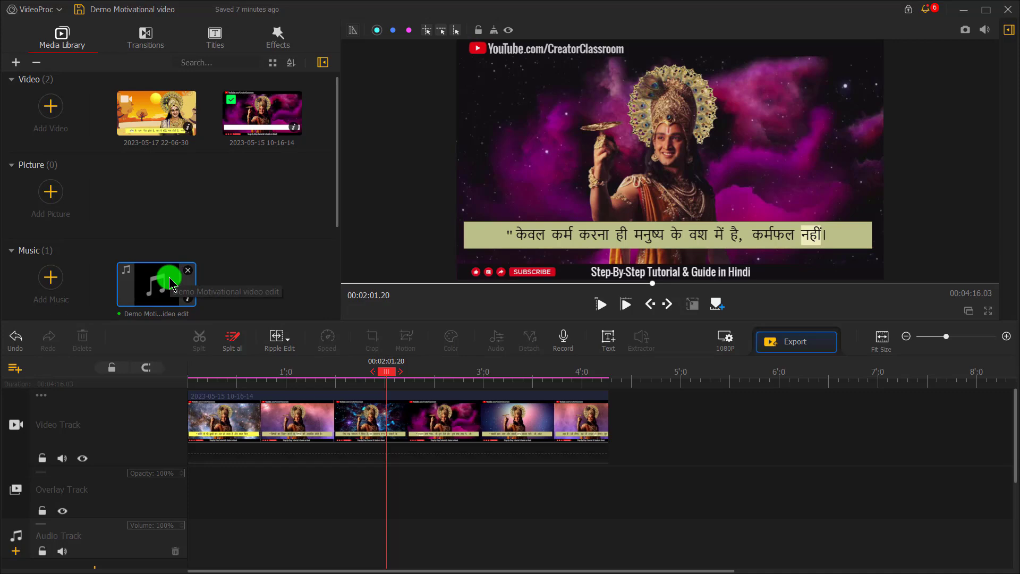
# Step: Place the Demo Motivational video edit audio on the audio track, aligned with the start of the video
pyautogui.moveTo(167, 287)
pyautogui.mouseDown()
pyautogui.moveTo(244, 485)
pyautogui.moveTo(356, 474)
pyautogui.moveTo(156, 290)
pyautogui.mouseUp()
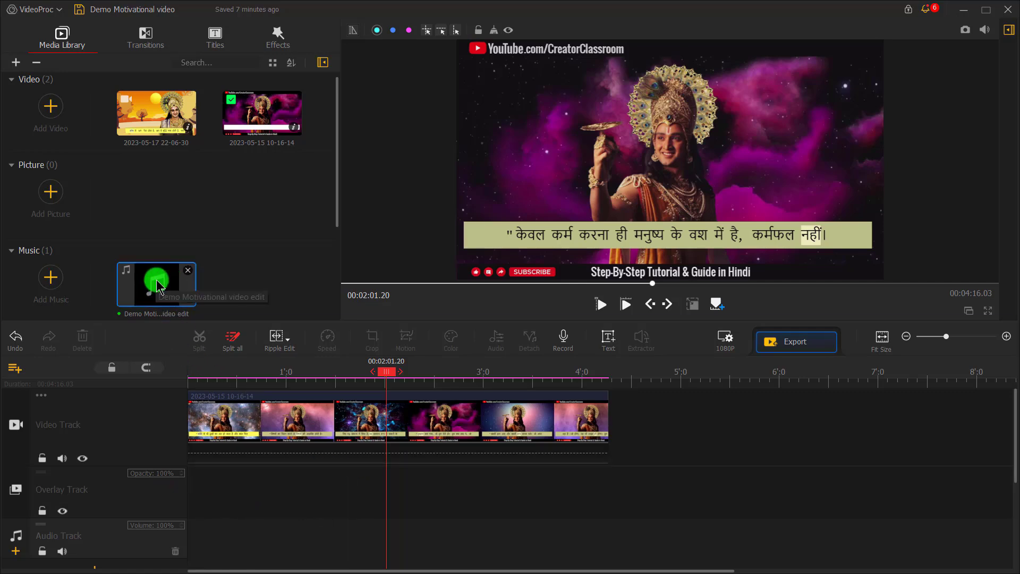
pyautogui.moveTo(162, 285); pyautogui.dragTo(220, 477)
pyautogui.moveTo(218, 525); pyautogui.dragTo(189, 526)
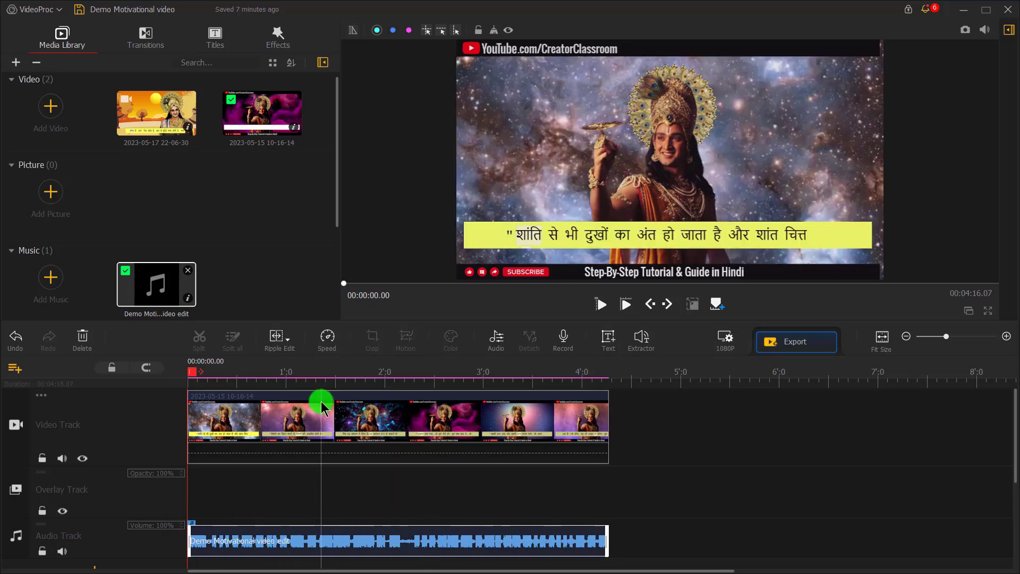
pyautogui.click(237, 541)
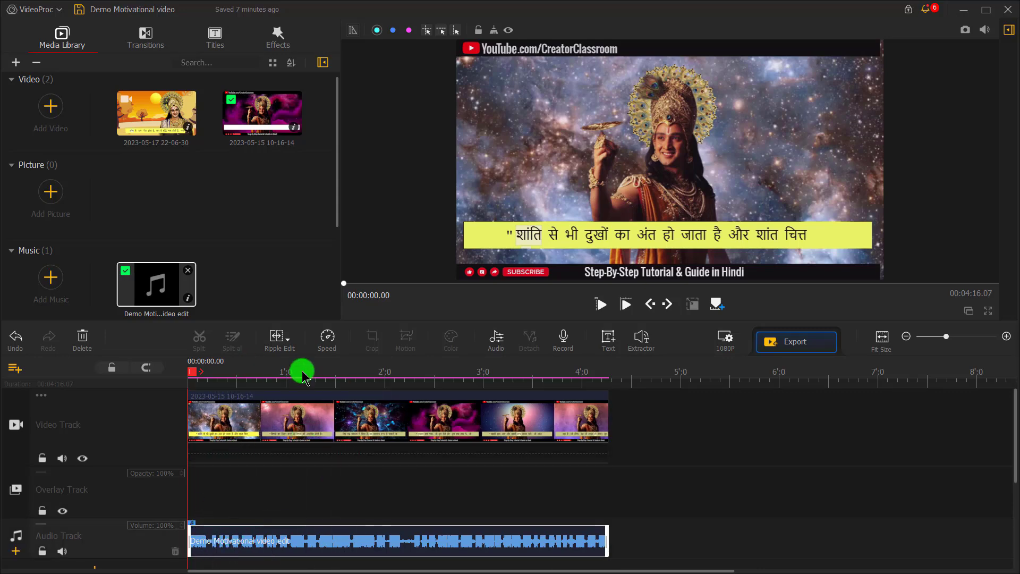
# Step: Play the timeline from the start to check the added audio against the video's captions, and pause it
pyautogui.moveTo(947, 336); pyautogui.dragTo(968, 337)
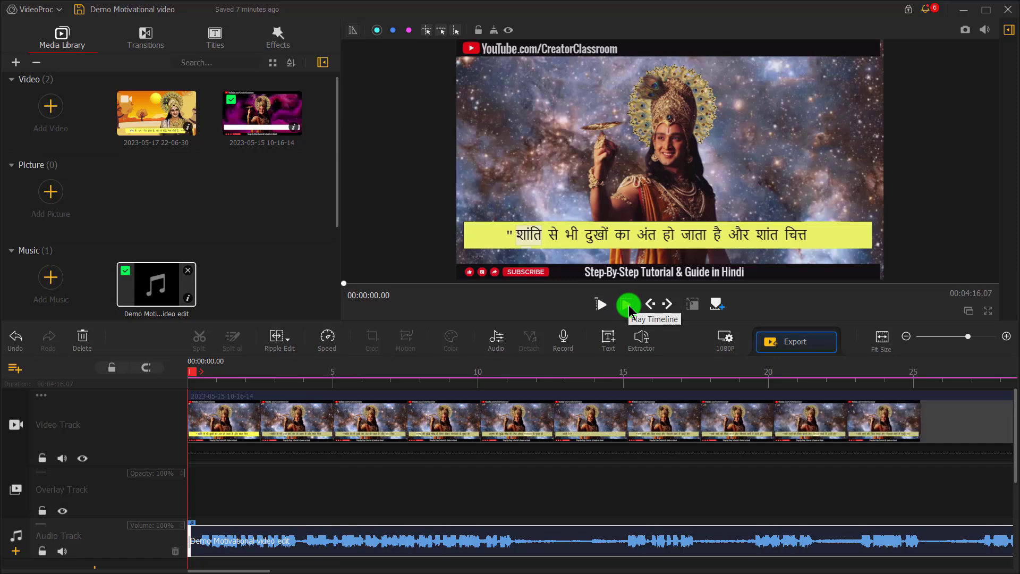
pyautogui.click(628, 305)
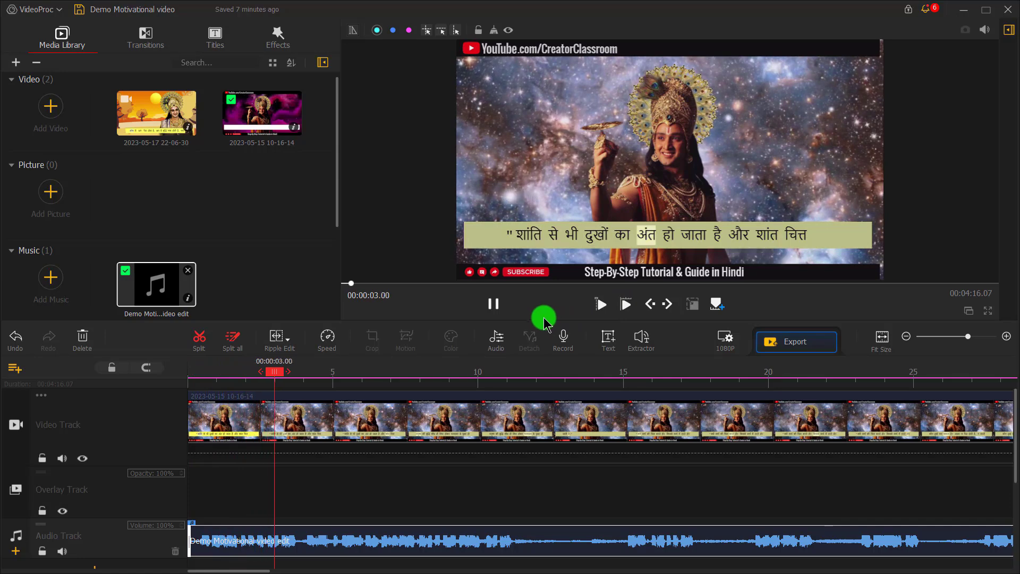
pyautogui.click(501, 311)
pyautogui.click(499, 308)
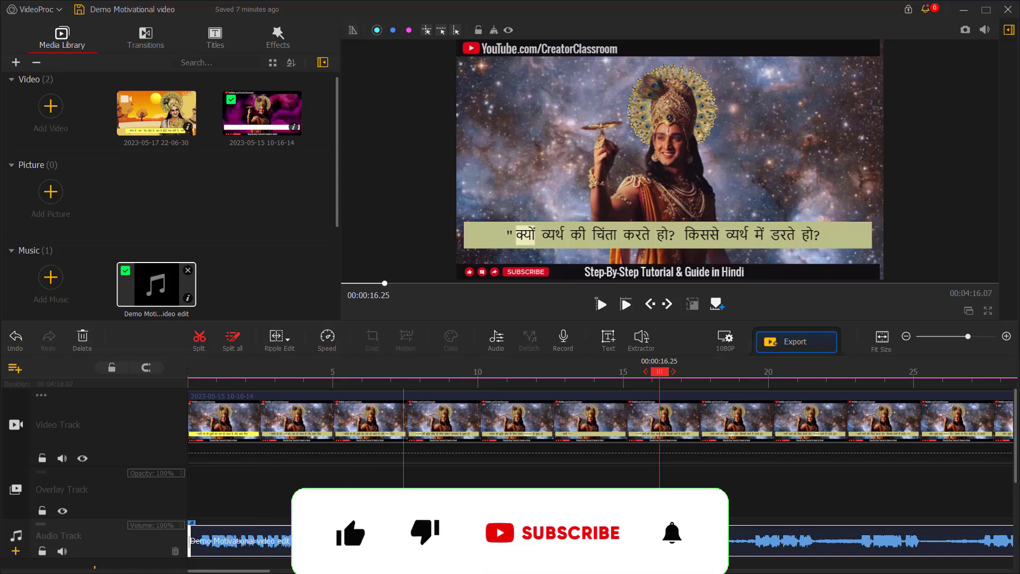
# Step: Export the project Demo Motivational video in MP4 format and start the rendering
pyautogui.click(803, 343)
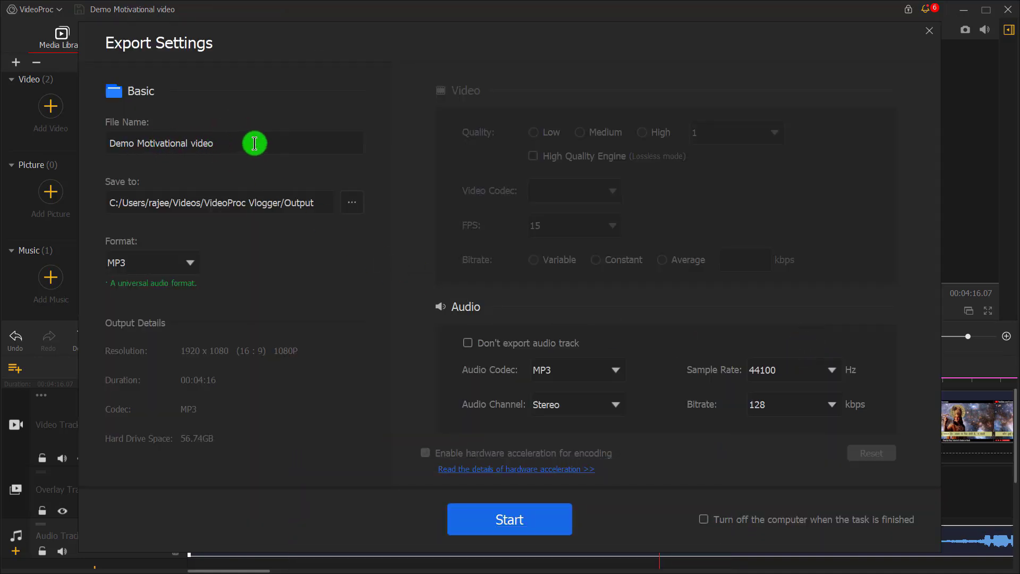
pyautogui.click(160, 263)
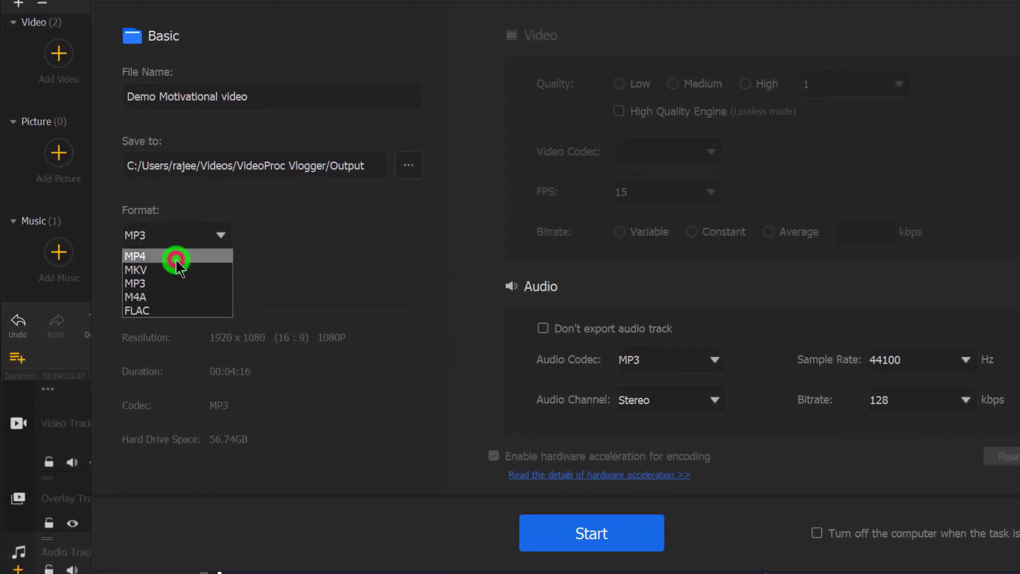
pyautogui.click(175, 257)
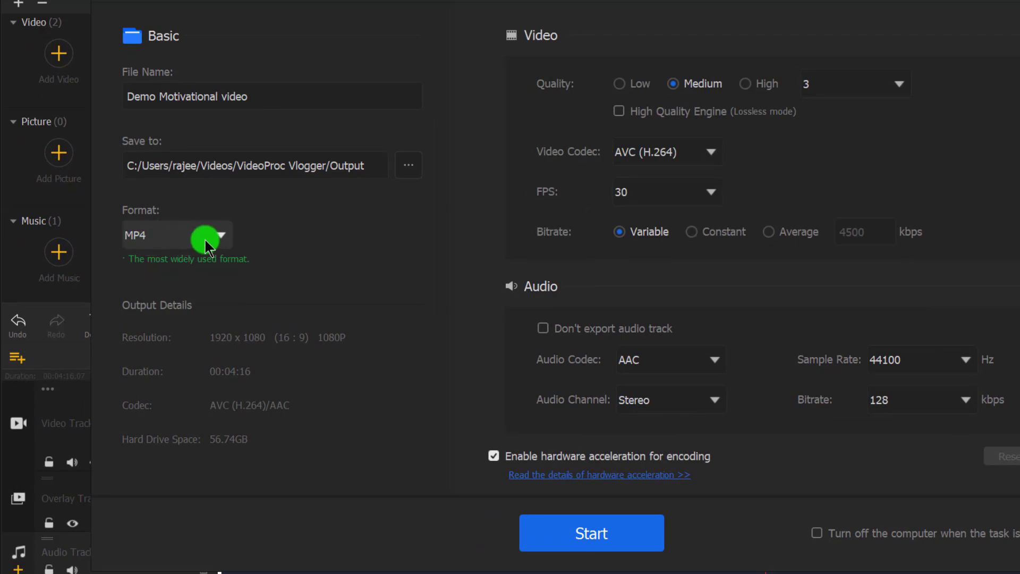
pyautogui.click(579, 528)
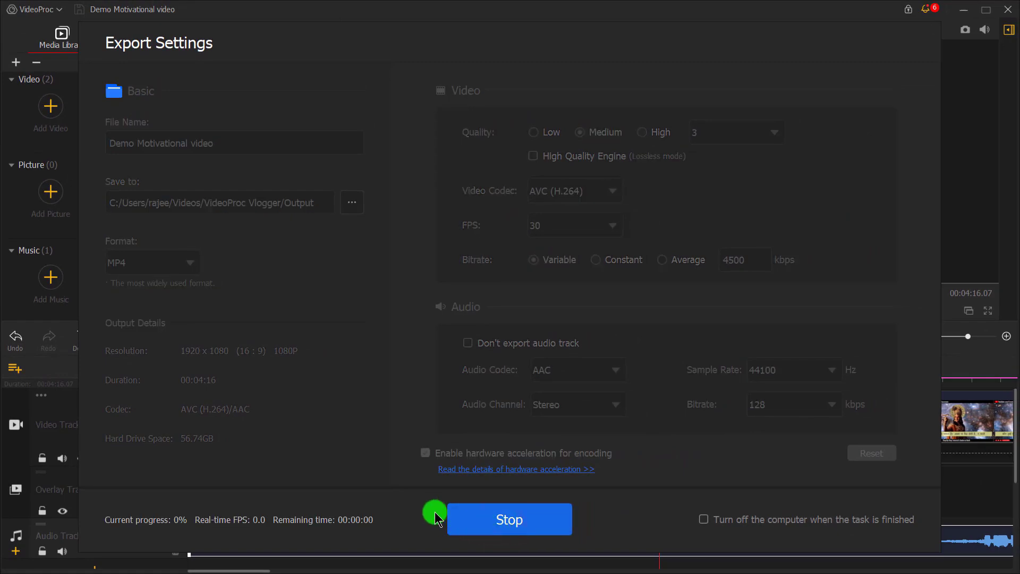